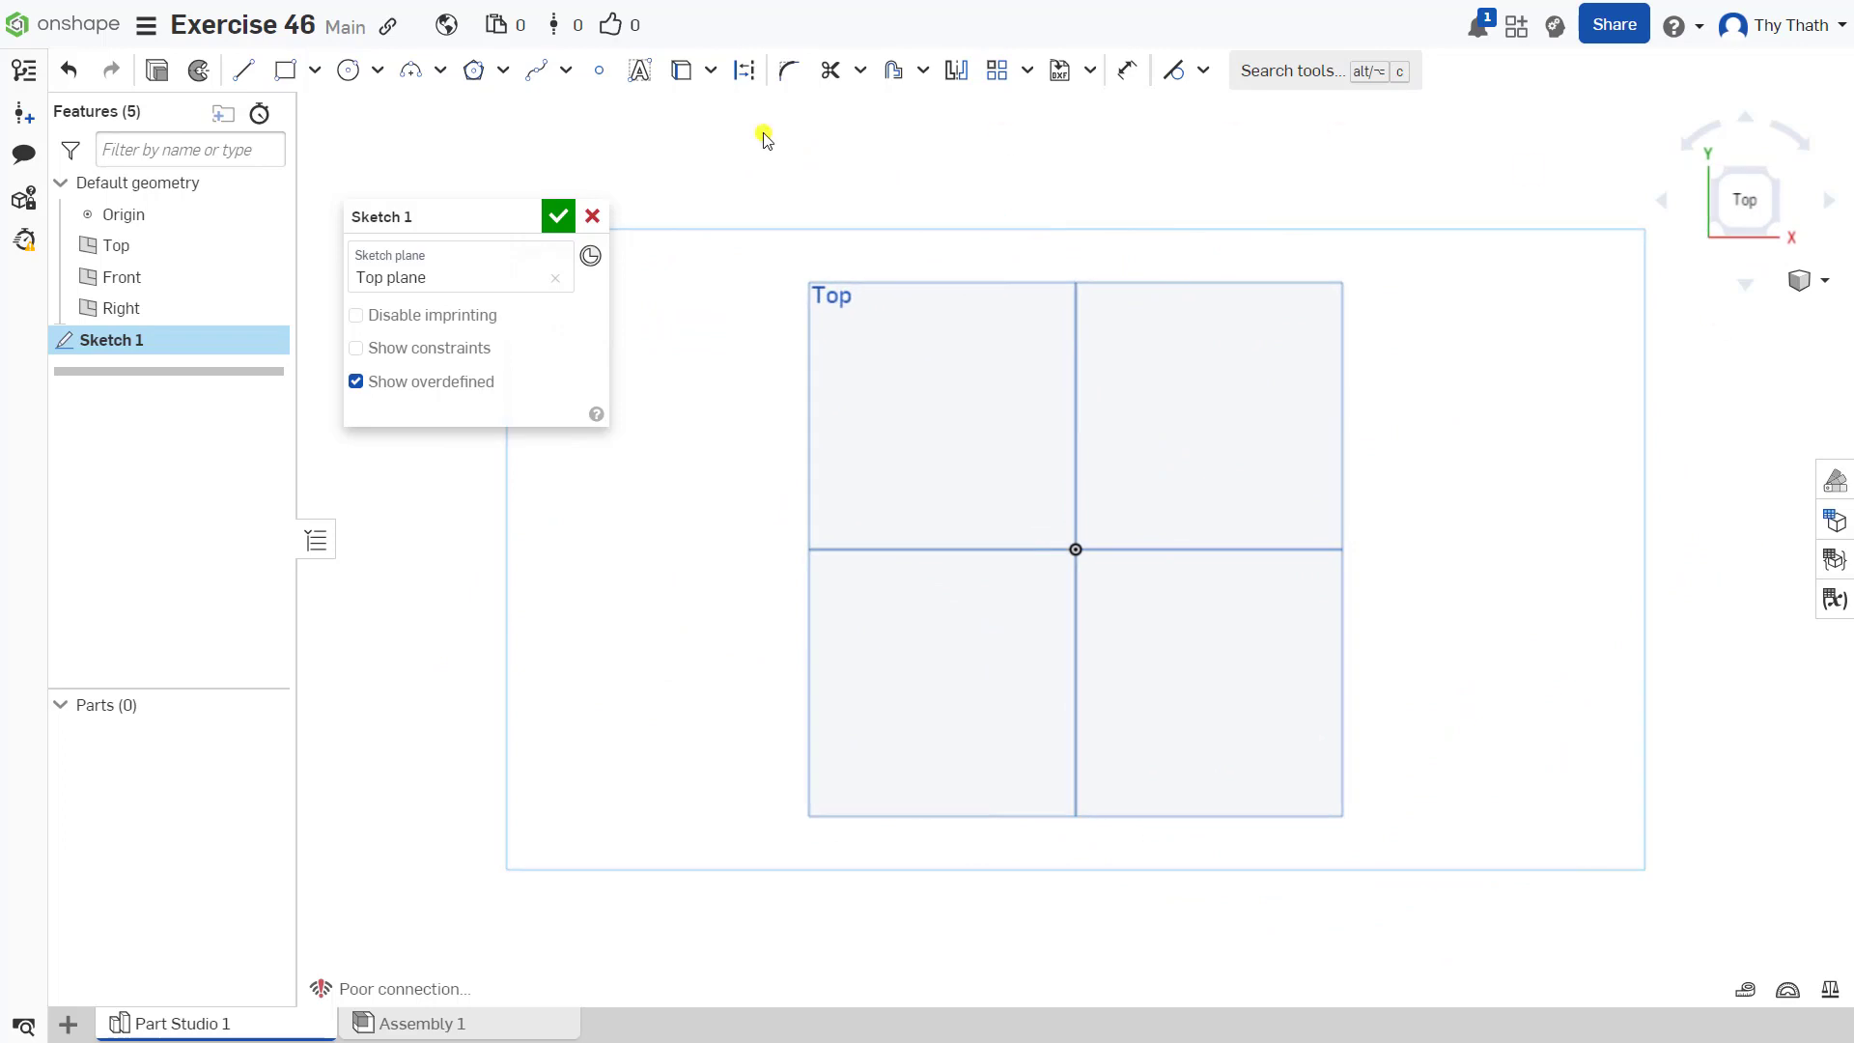
Sketch two concentric circles of 30 mm and 50 mm diameter centred on the origin and finish the sketch
{"action": "left_click", "coordinate": [348, 70]}
{"action": "left_click", "coordinate": [1075, 548]}
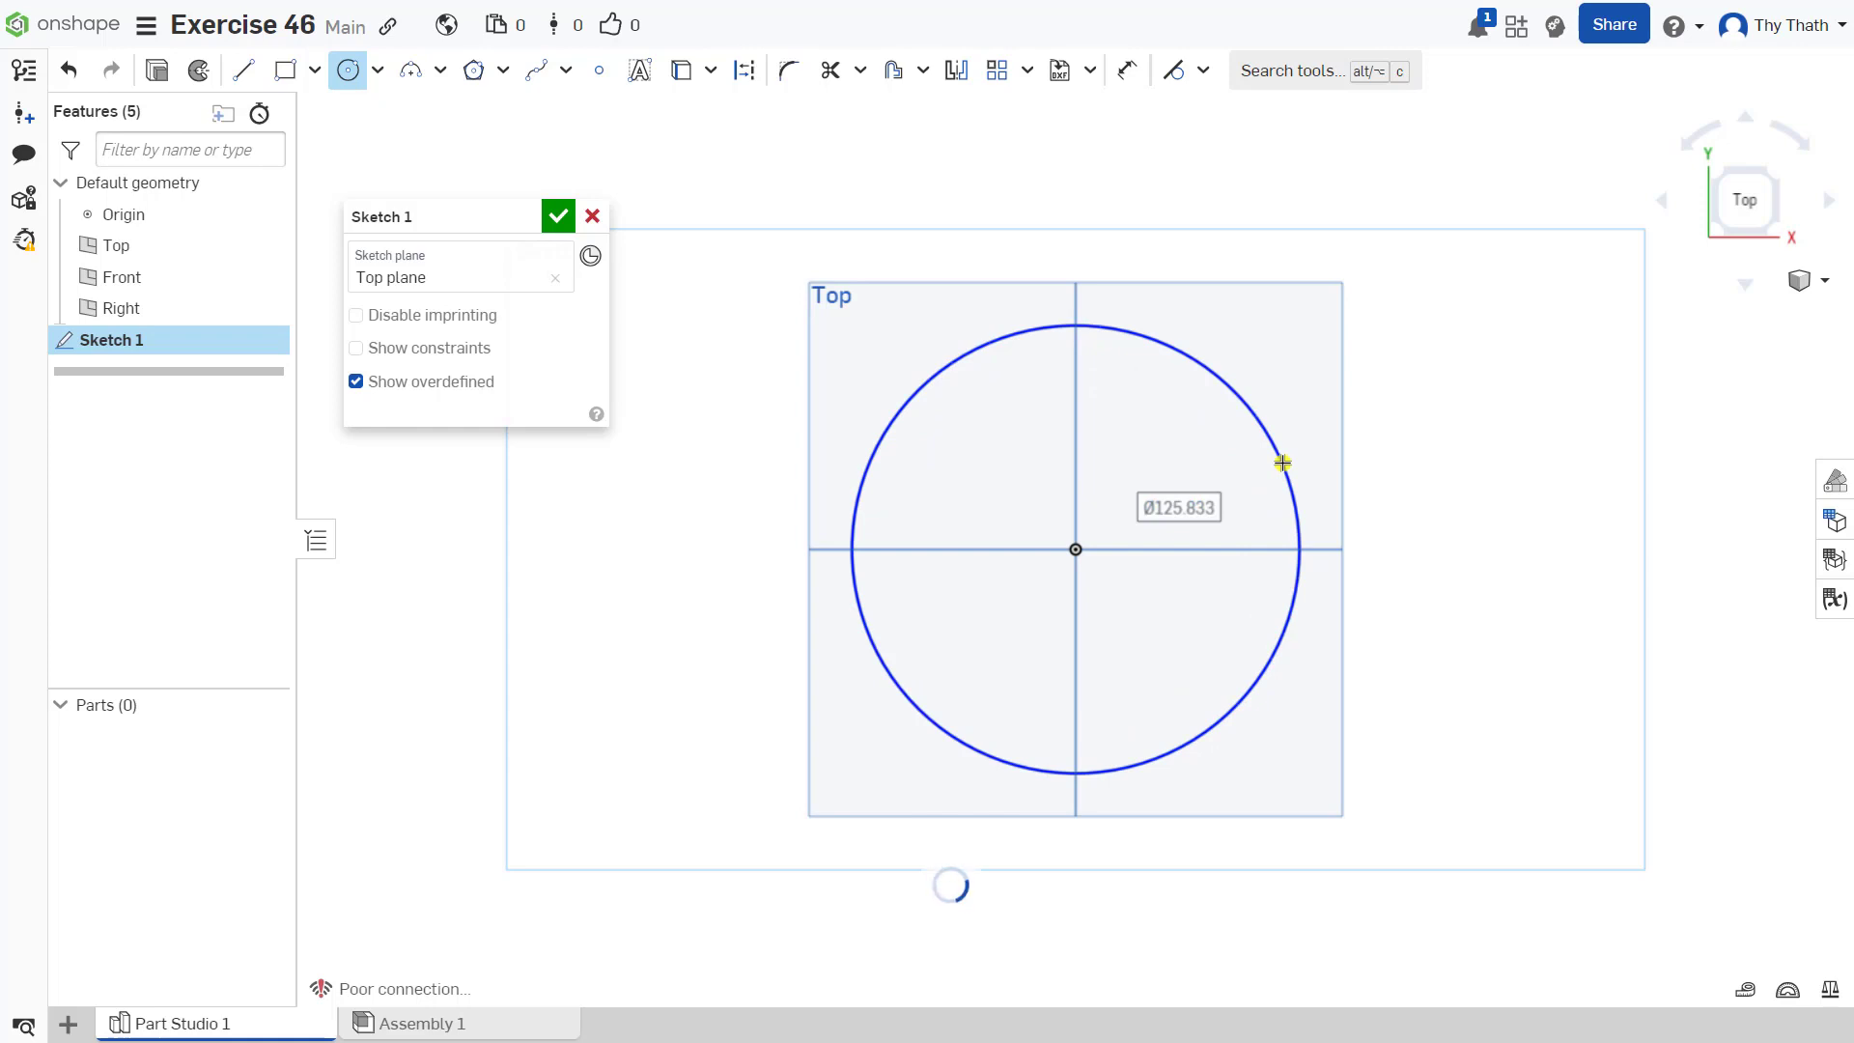
{"action": "type", "text": "30"}
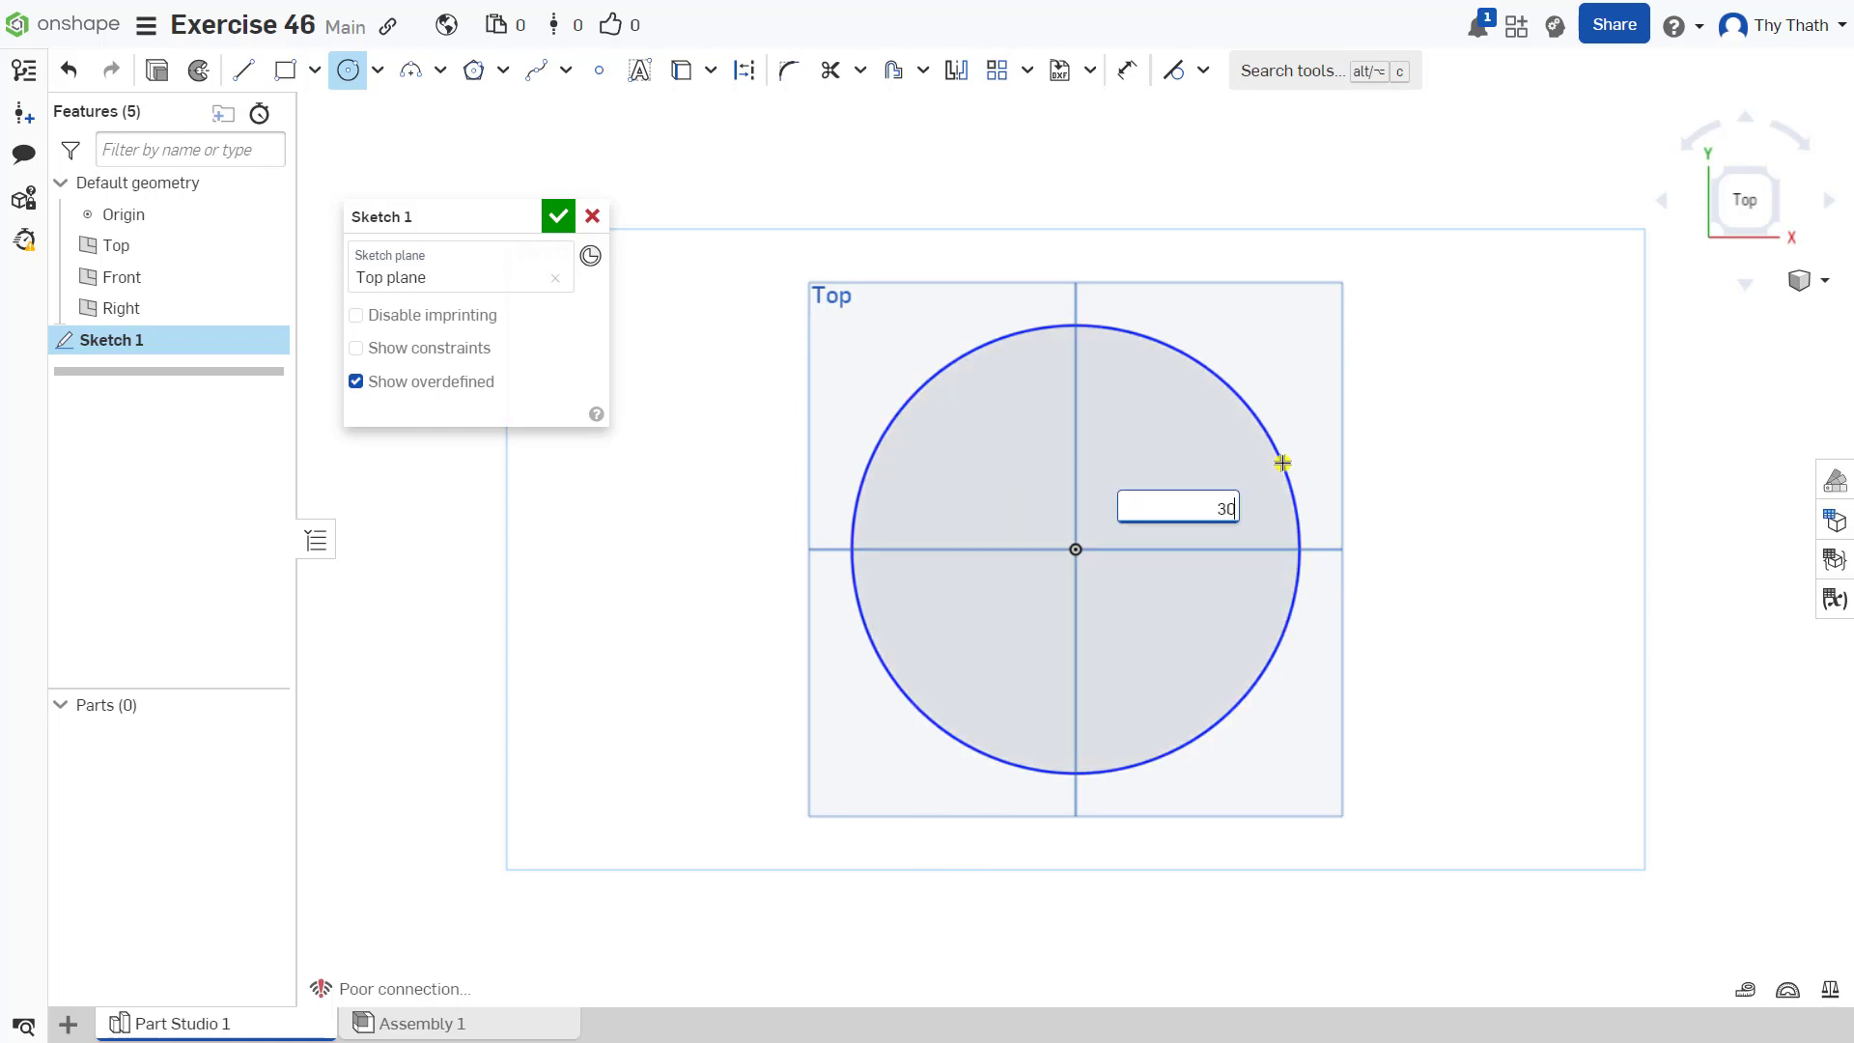
{"action": "key", "text": "Return"}
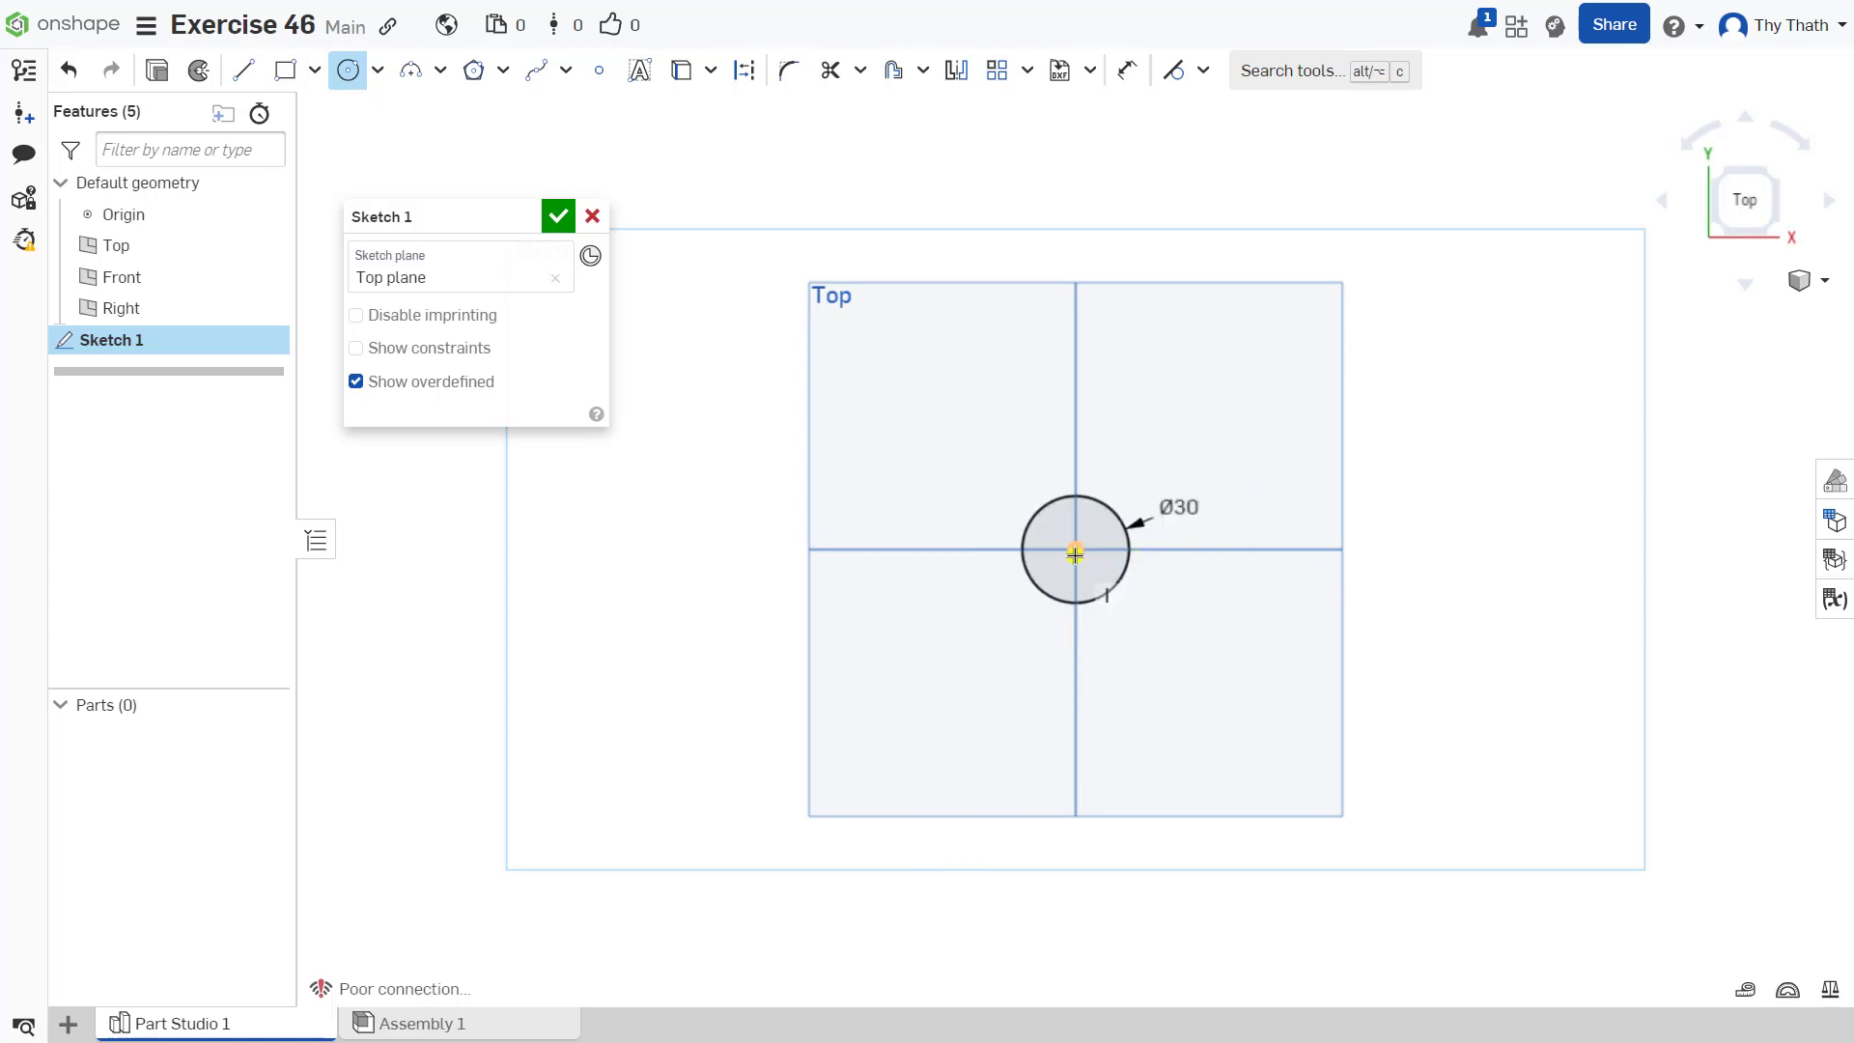
{"action": "left_click", "coordinate": [1075, 549]}
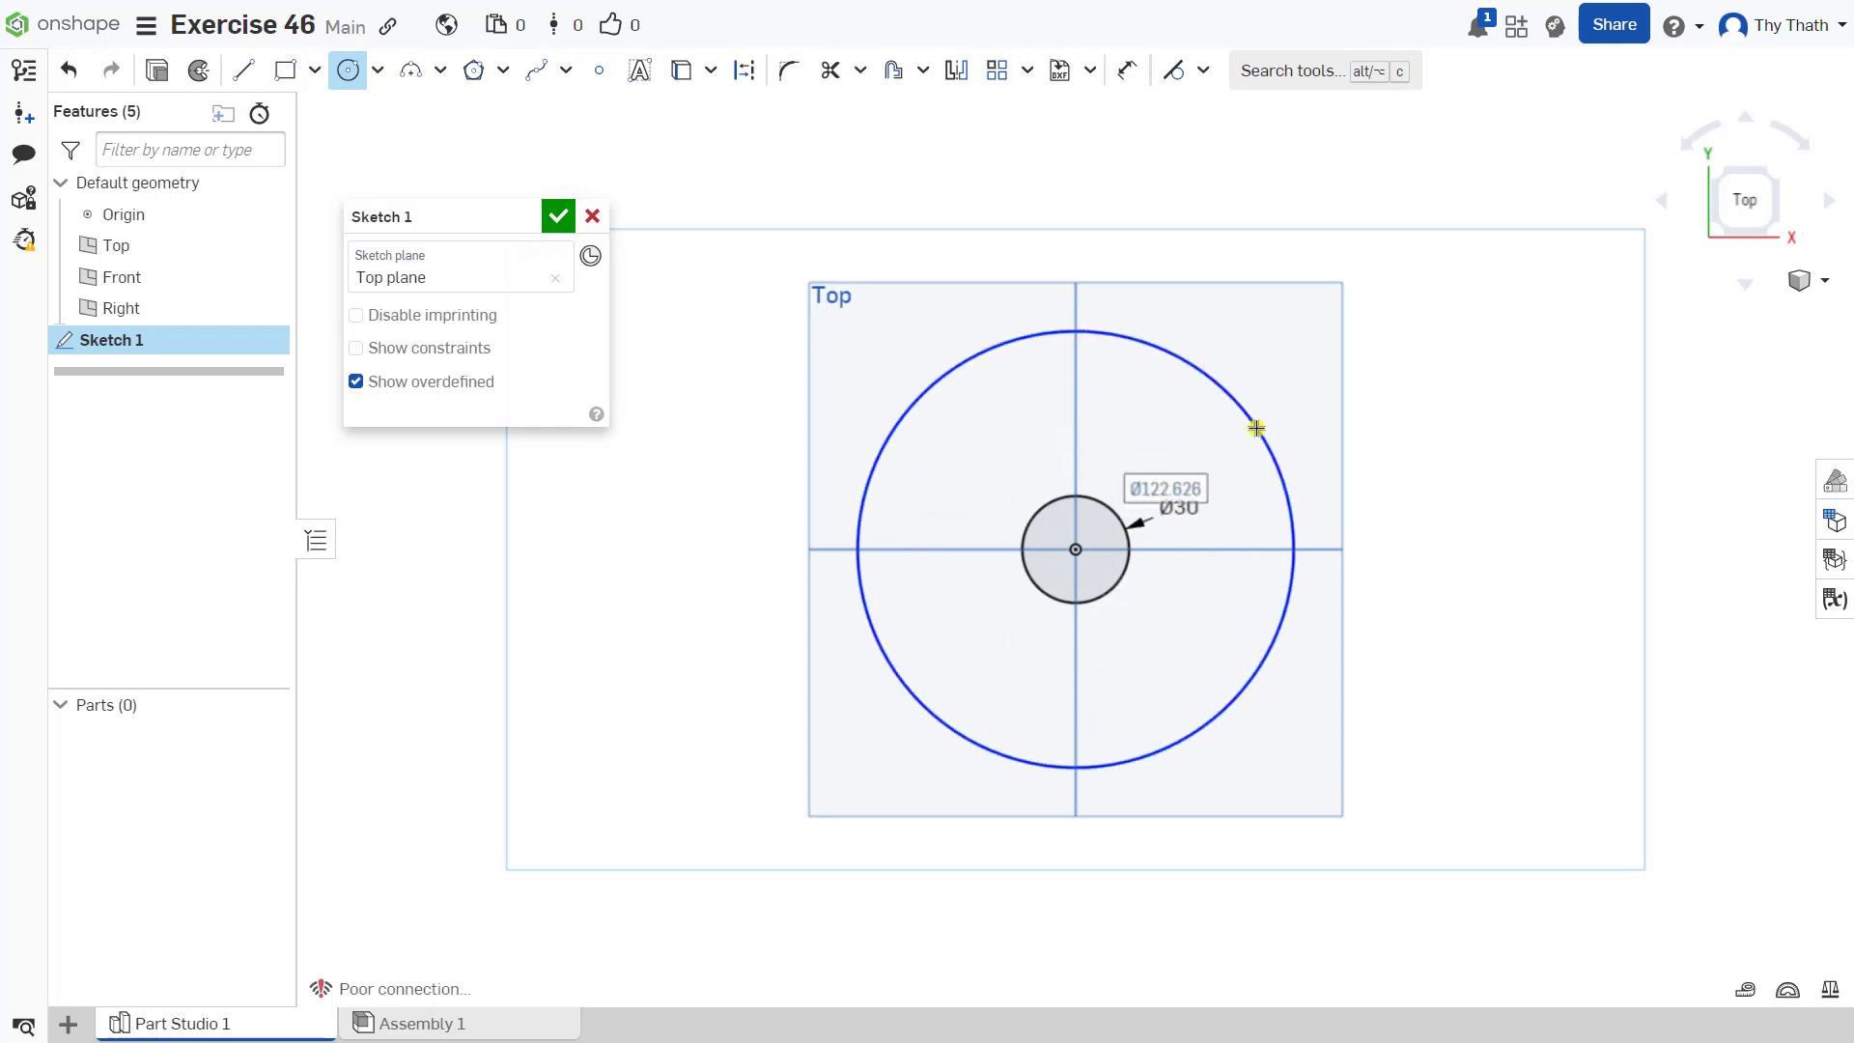
{"action": "left_click", "coordinate": [1256, 428]}
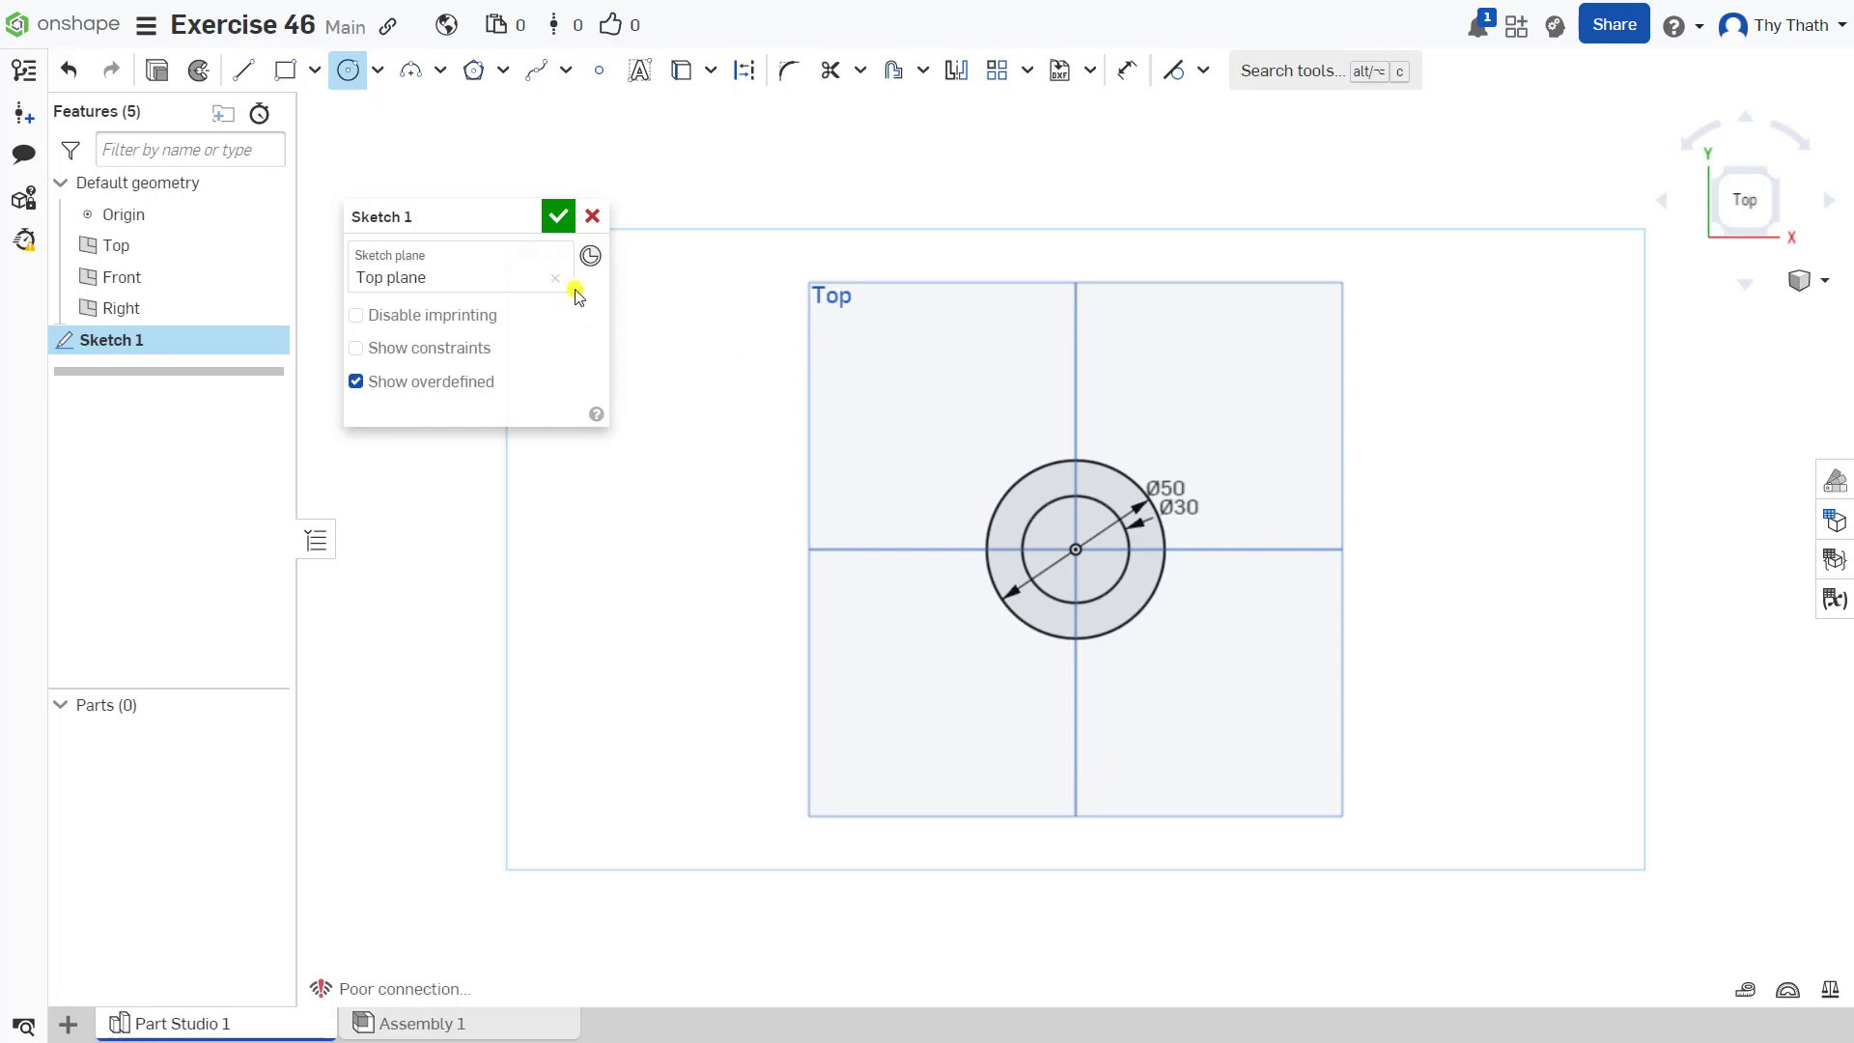
{"action": "left_click", "coordinate": [558, 216]}
Extrude the ring between the two circles as a new solid with a blind depth of 55 mm
{"action": "mouse_move", "coordinate": [1390, 608]}
{"action": "right_mouse_down"}
{"action": "mouse_move", "coordinate": [1282, 504]}
{"action": "mouse_move", "coordinate": [1242, 534]}
{"action": "mouse_move", "coordinate": [1320, 541]}
{"action": "mouse_move", "coordinate": [1298, 544]}
{"action": "right_mouse_up"}
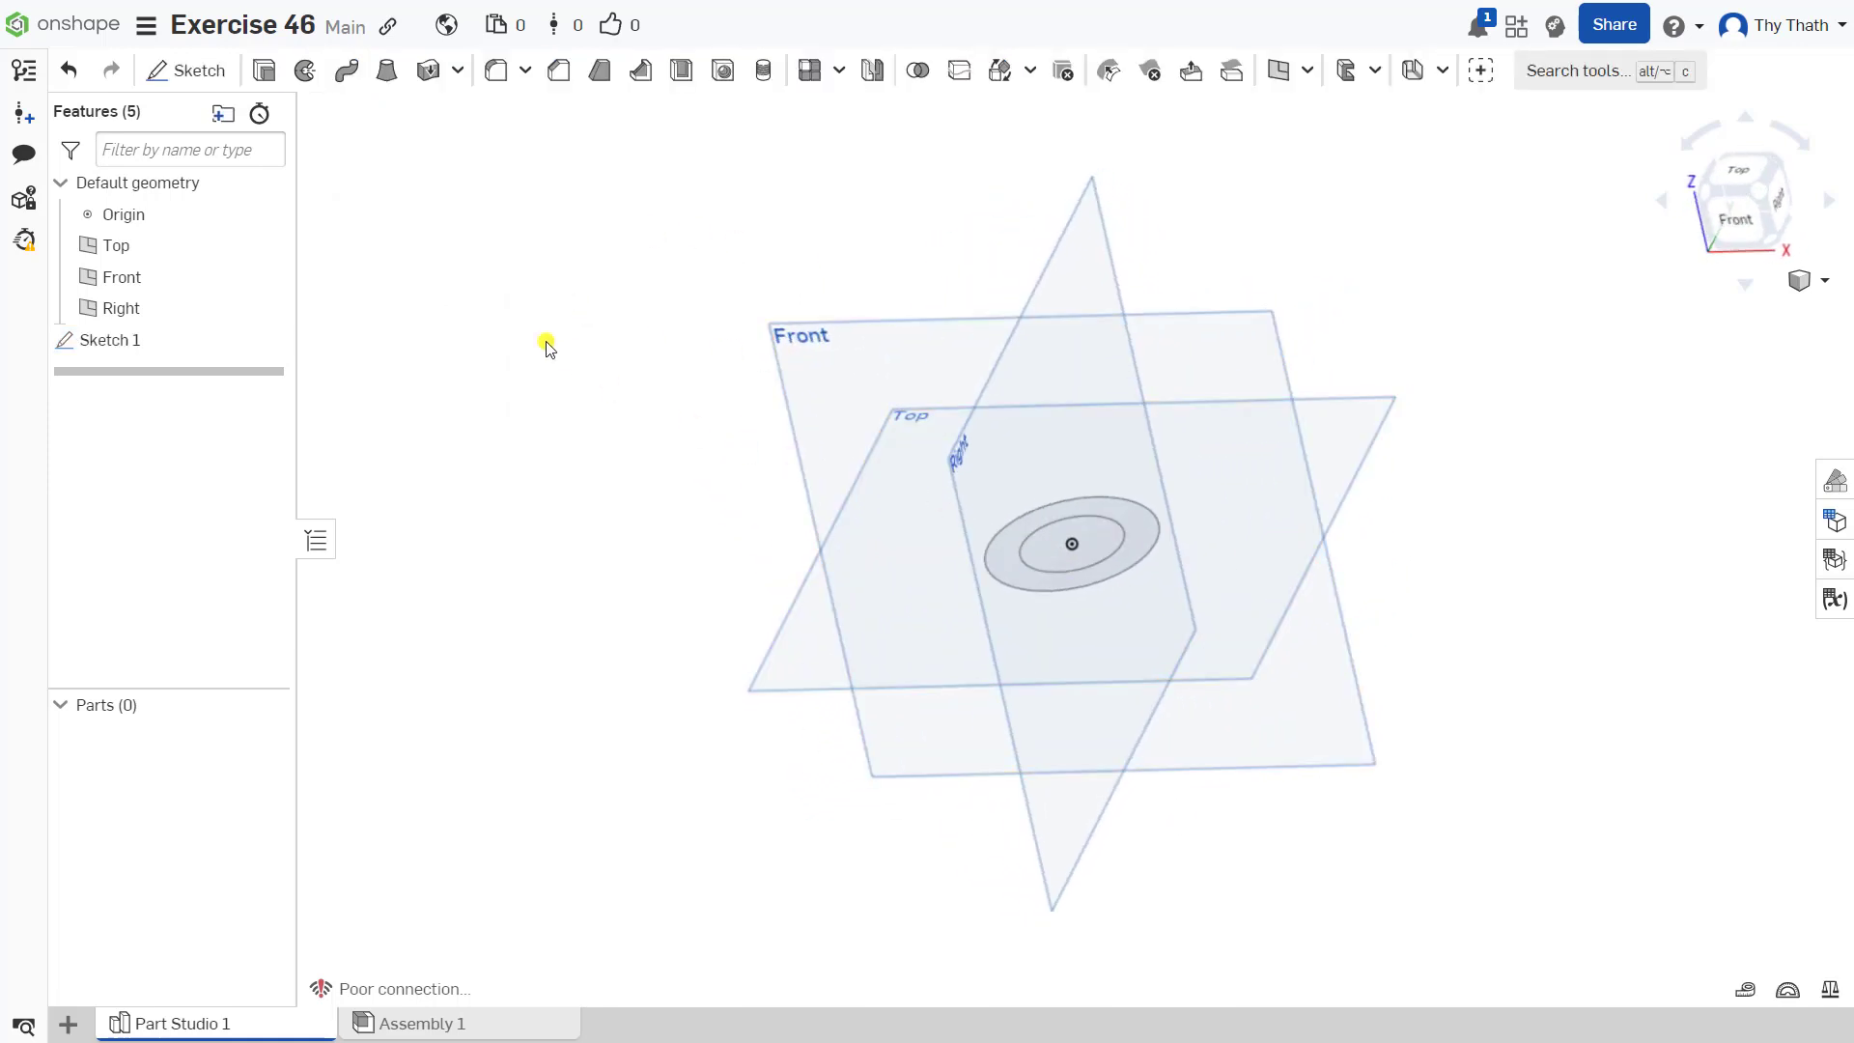
{"action": "left_click", "coordinate": [263, 69]}
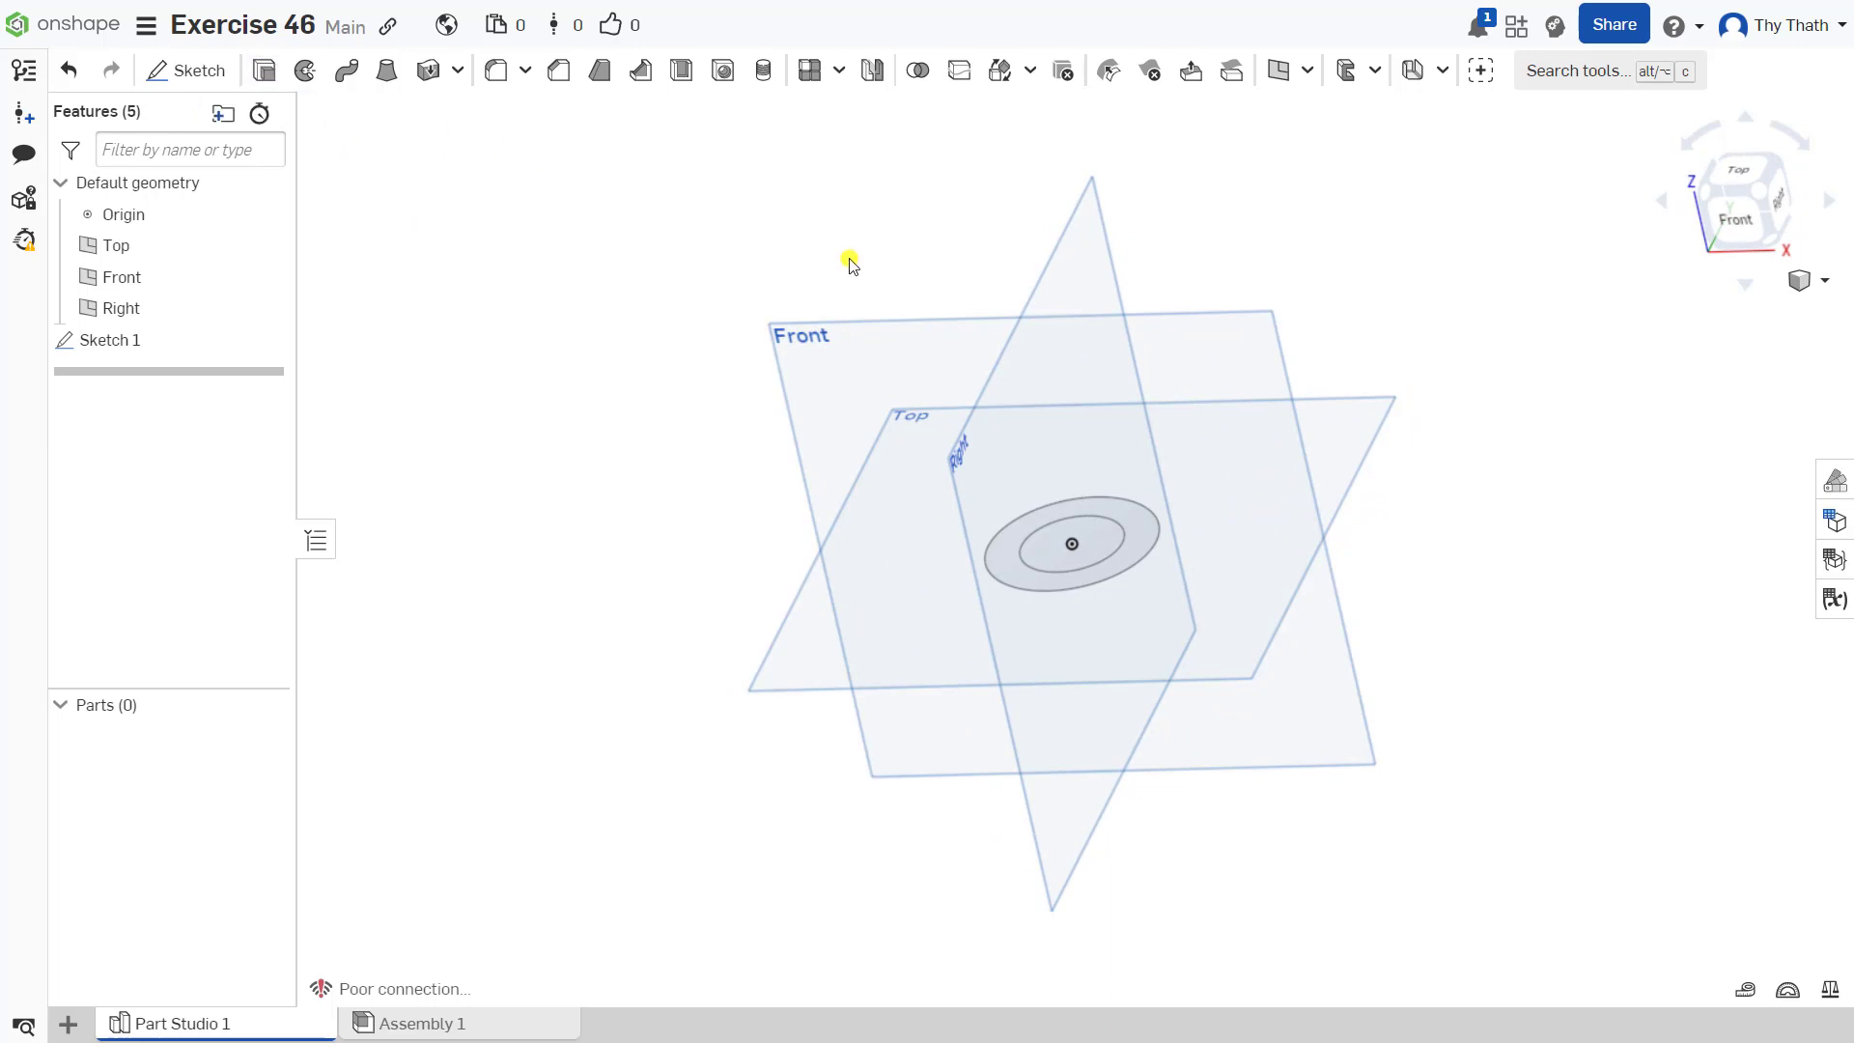
{"action": "left_click", "coordinate": [1138, 531]}
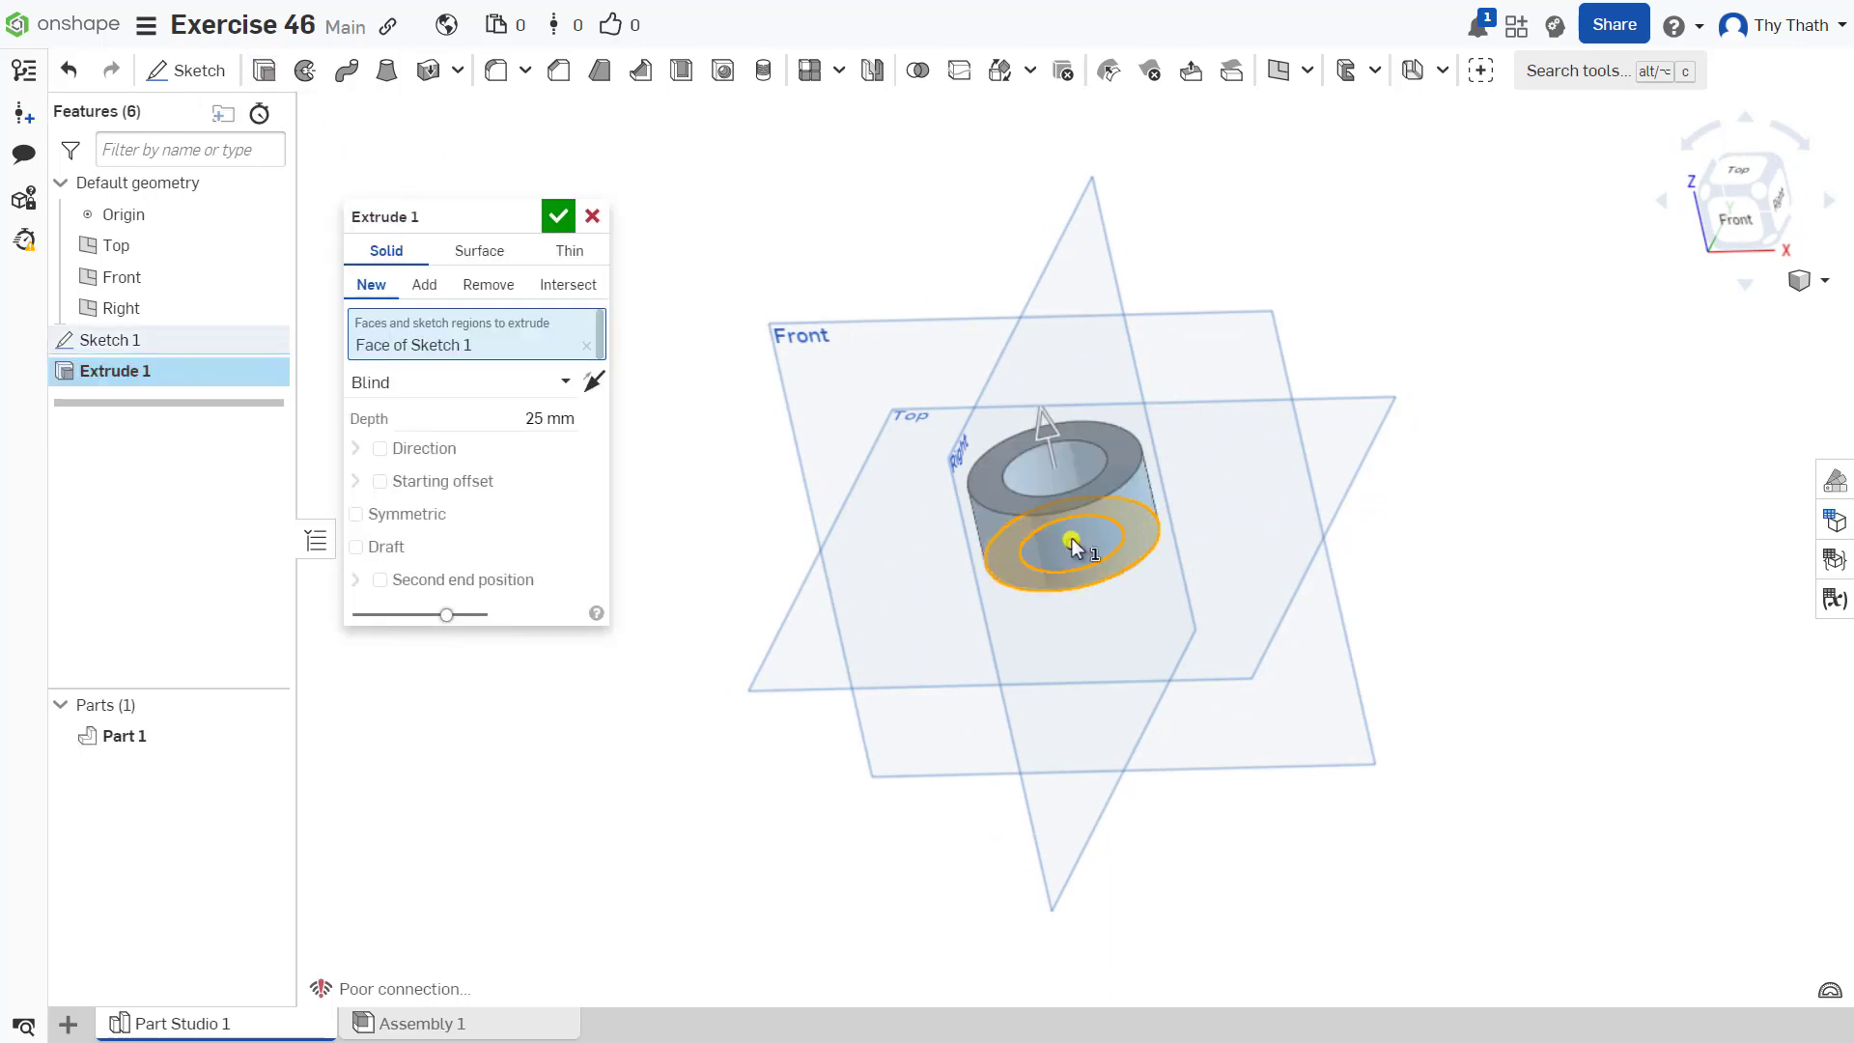
{"action": "left_click", "coordinate": [537, 419]}
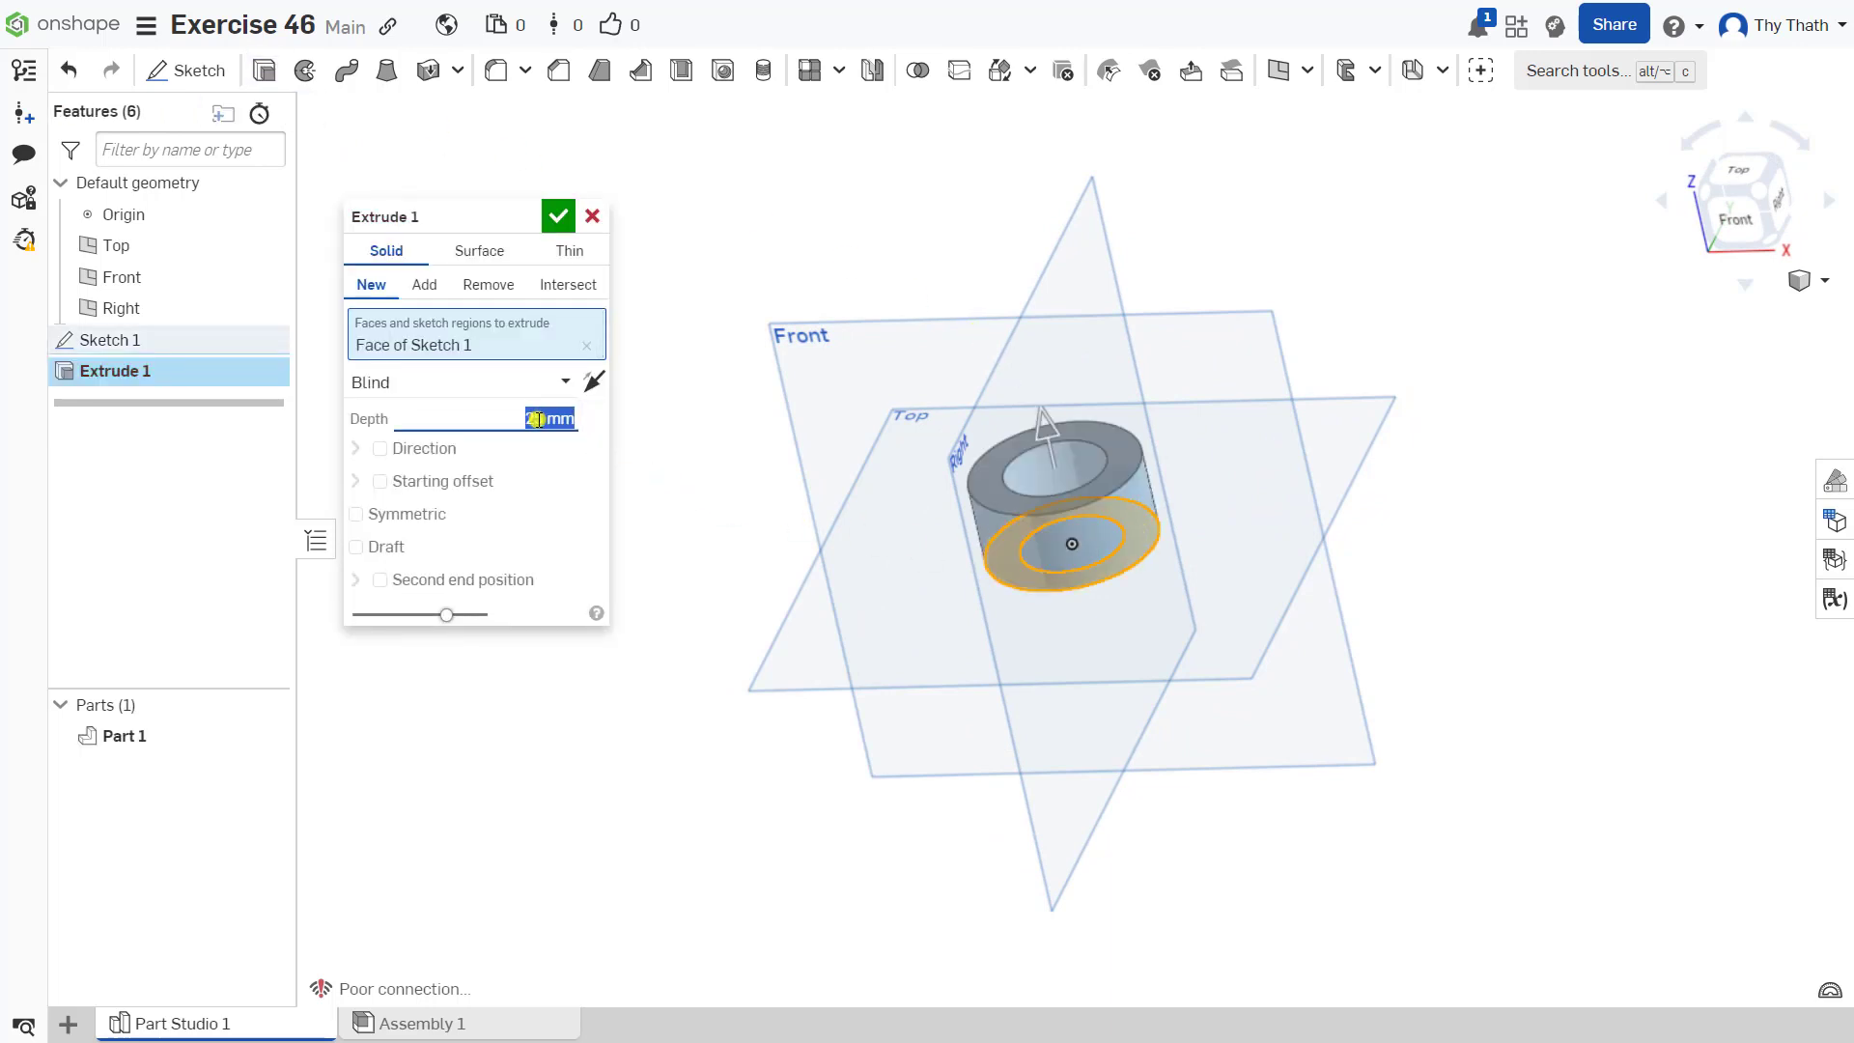
{"action": "type", "text": "55"}
{"action": "left_click", "coordinate": [557, 220]}
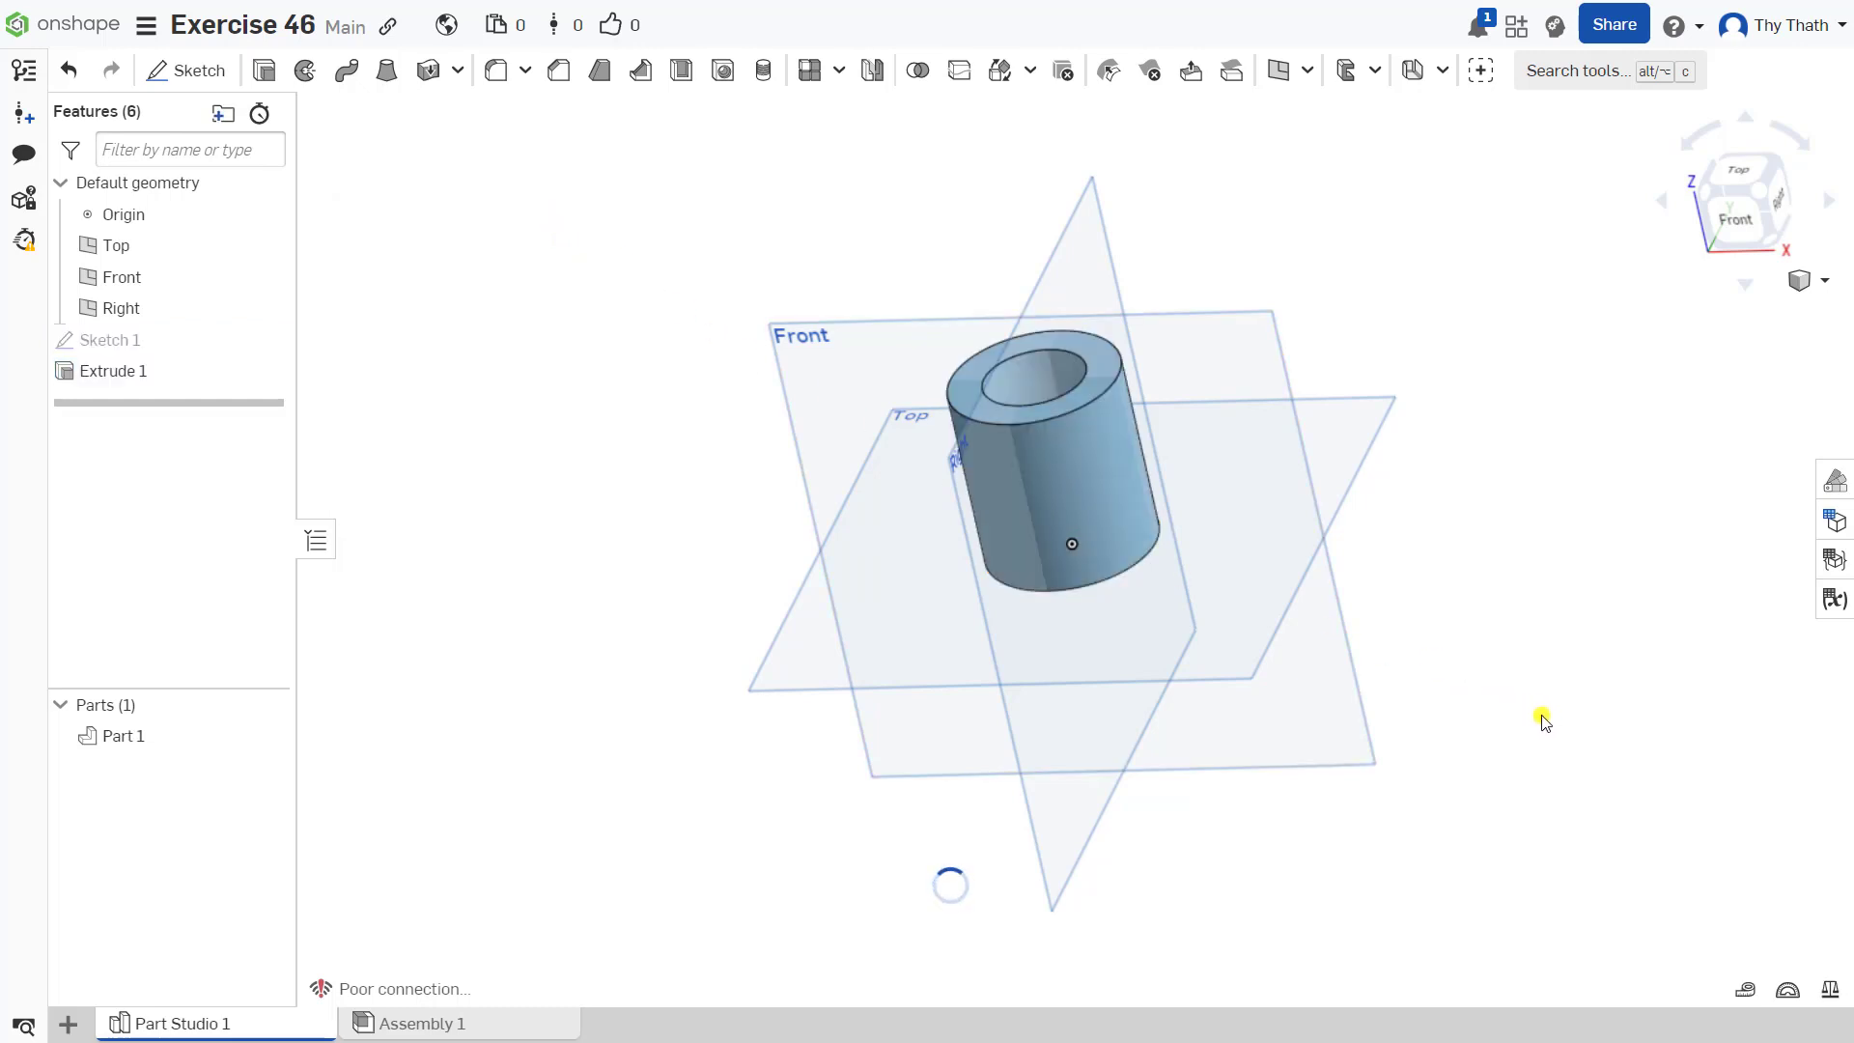
Create a new sketch on the Top plane and view it straight on from the underside of the tube
{"action": "mouse_move", "coordinate": [1535, 715]}
{"action": "right_mouse_down"}
{"action": "mouse_move", "coordinate": [1481, 687]}
{"action": "mouse_move", "coordinate": [1525, 722]}
{"action": "right_mouse_up"}
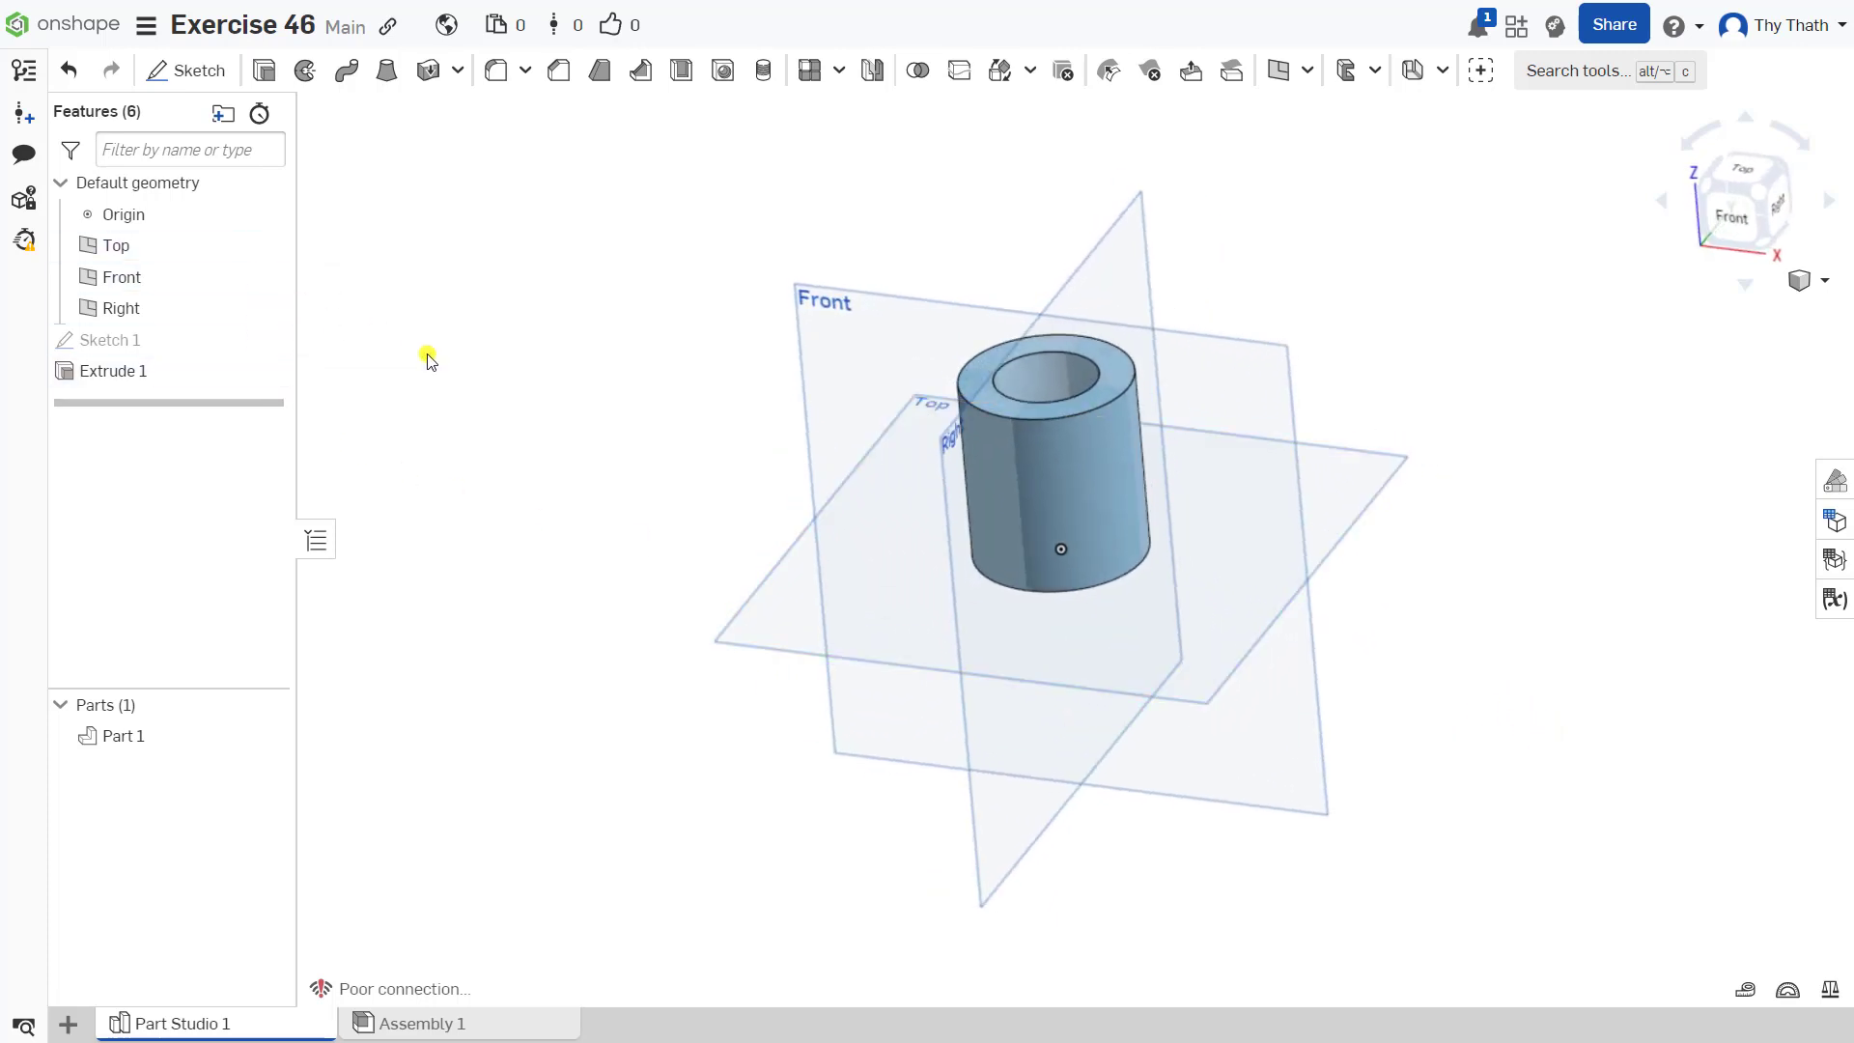
{"action": "right_click_drag", "start_coordinate": [566, 464], "coordinate": [593, 461]}
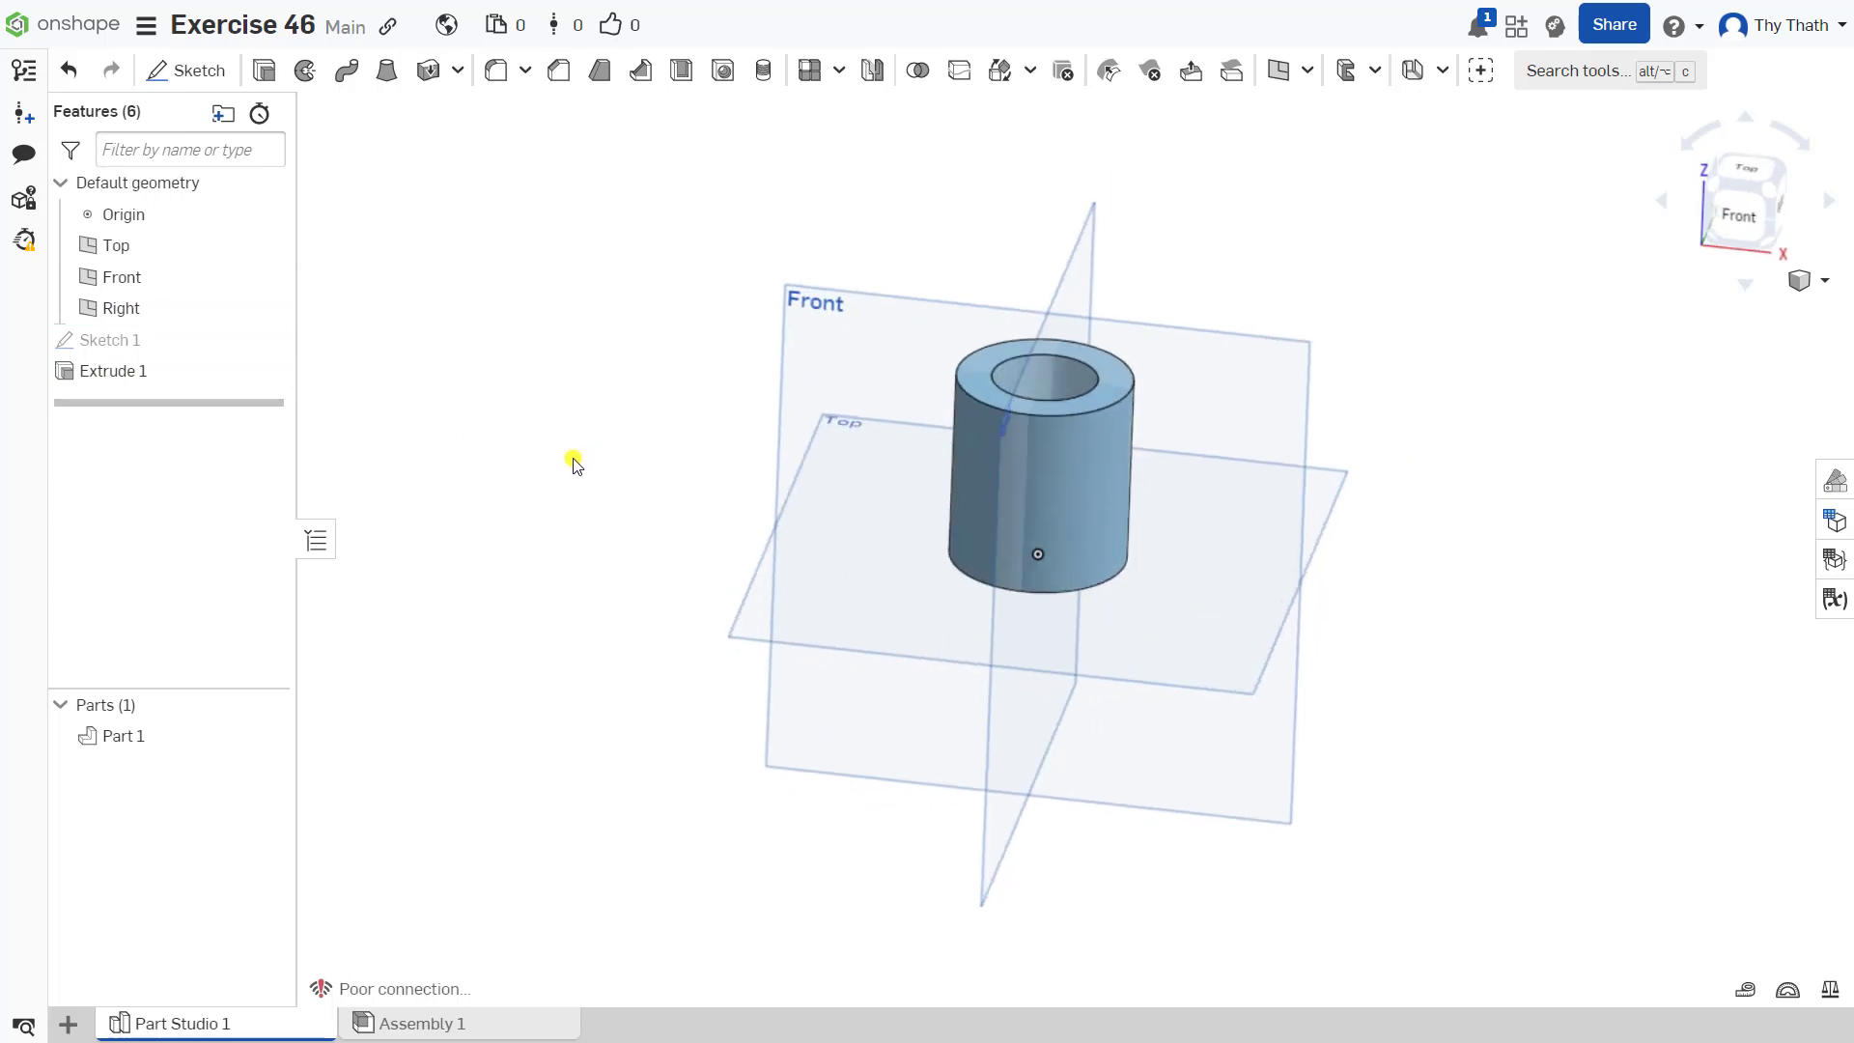
{"action": "left_click", "coordinate": [160, 72]}
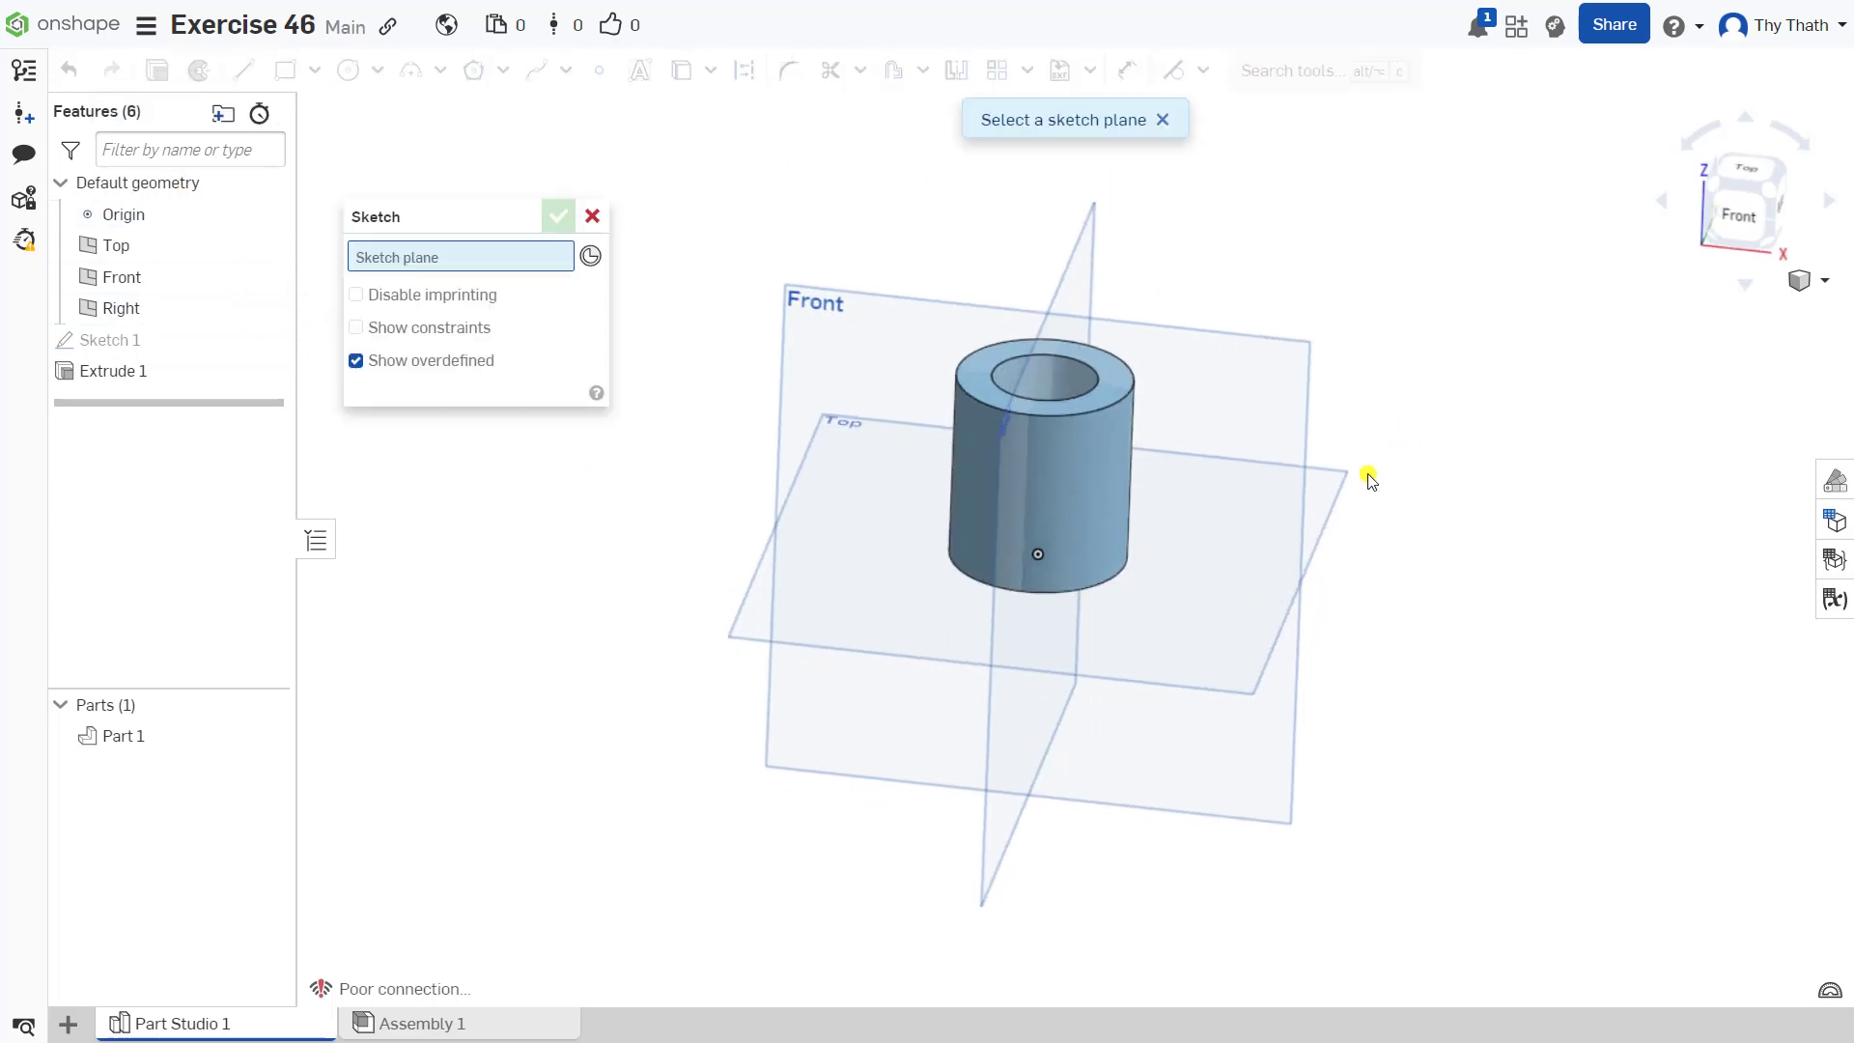
{"action": "left_click", "coordinate": [1326, 488]}
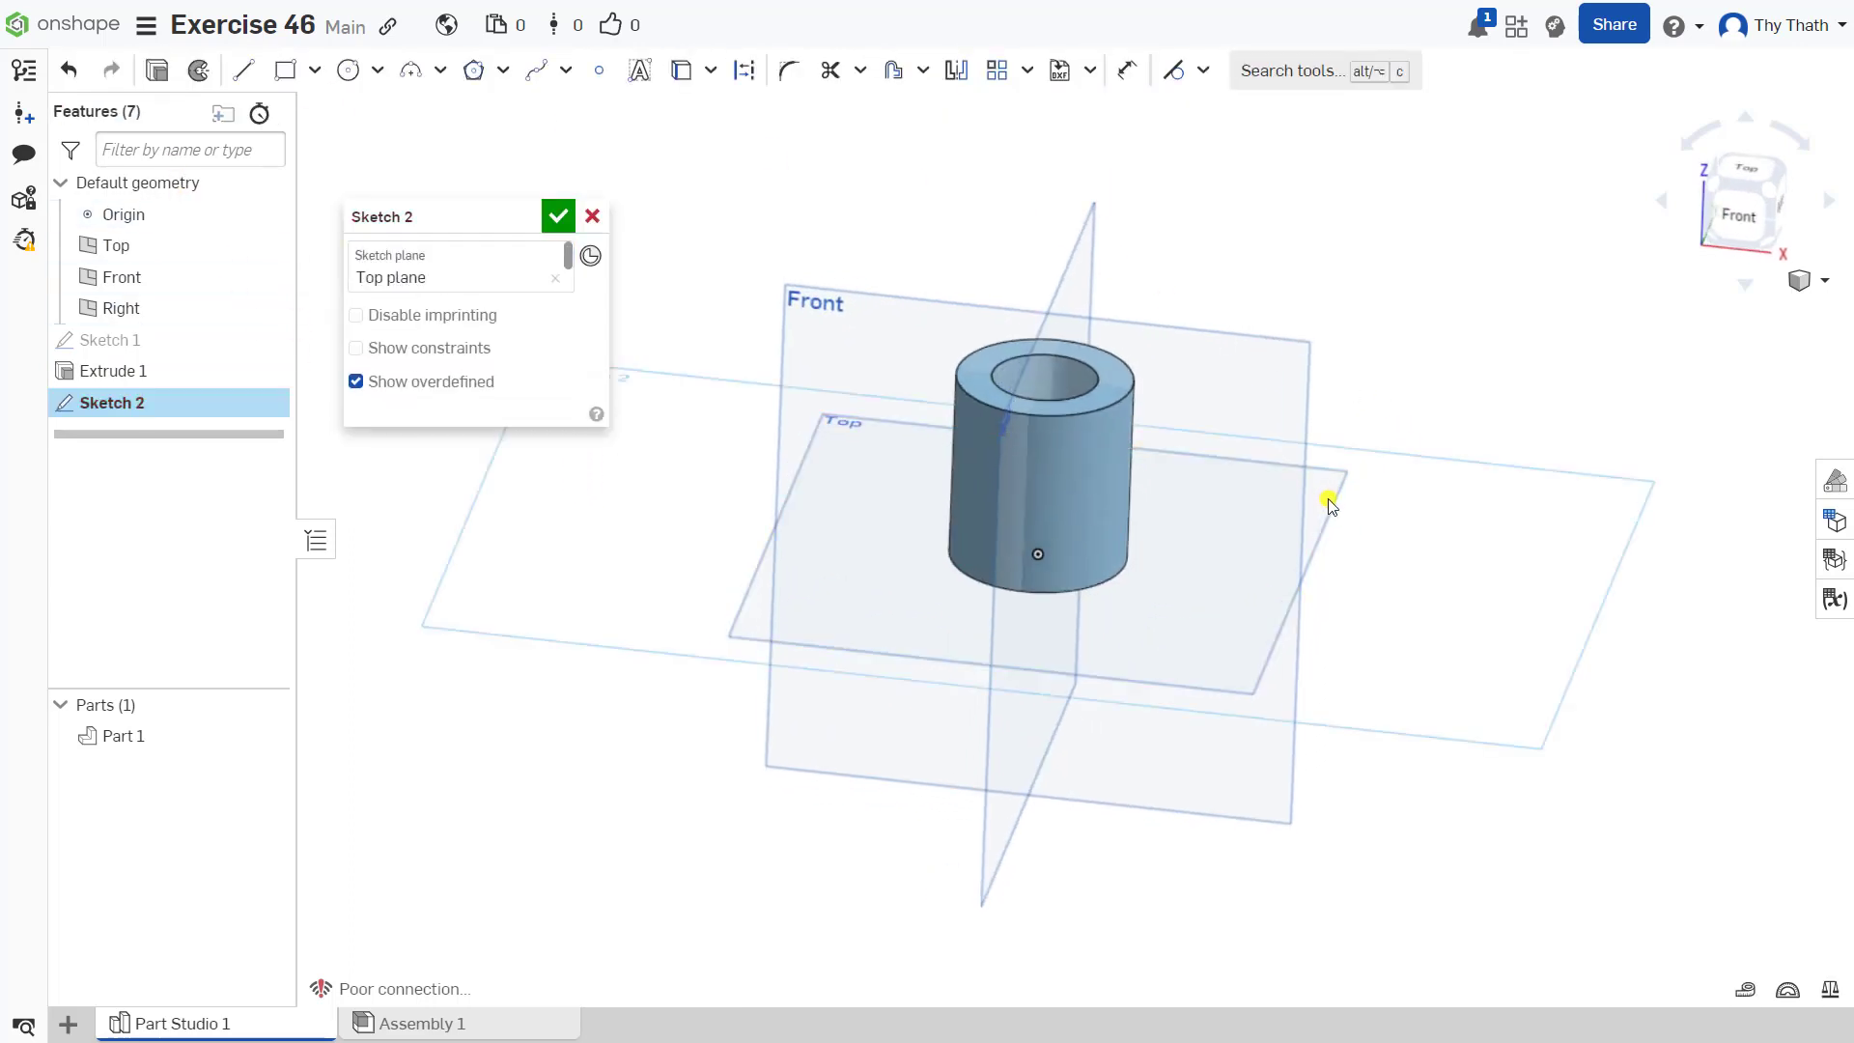
{"action": "right_click", "coordinate": [1484, 637]}
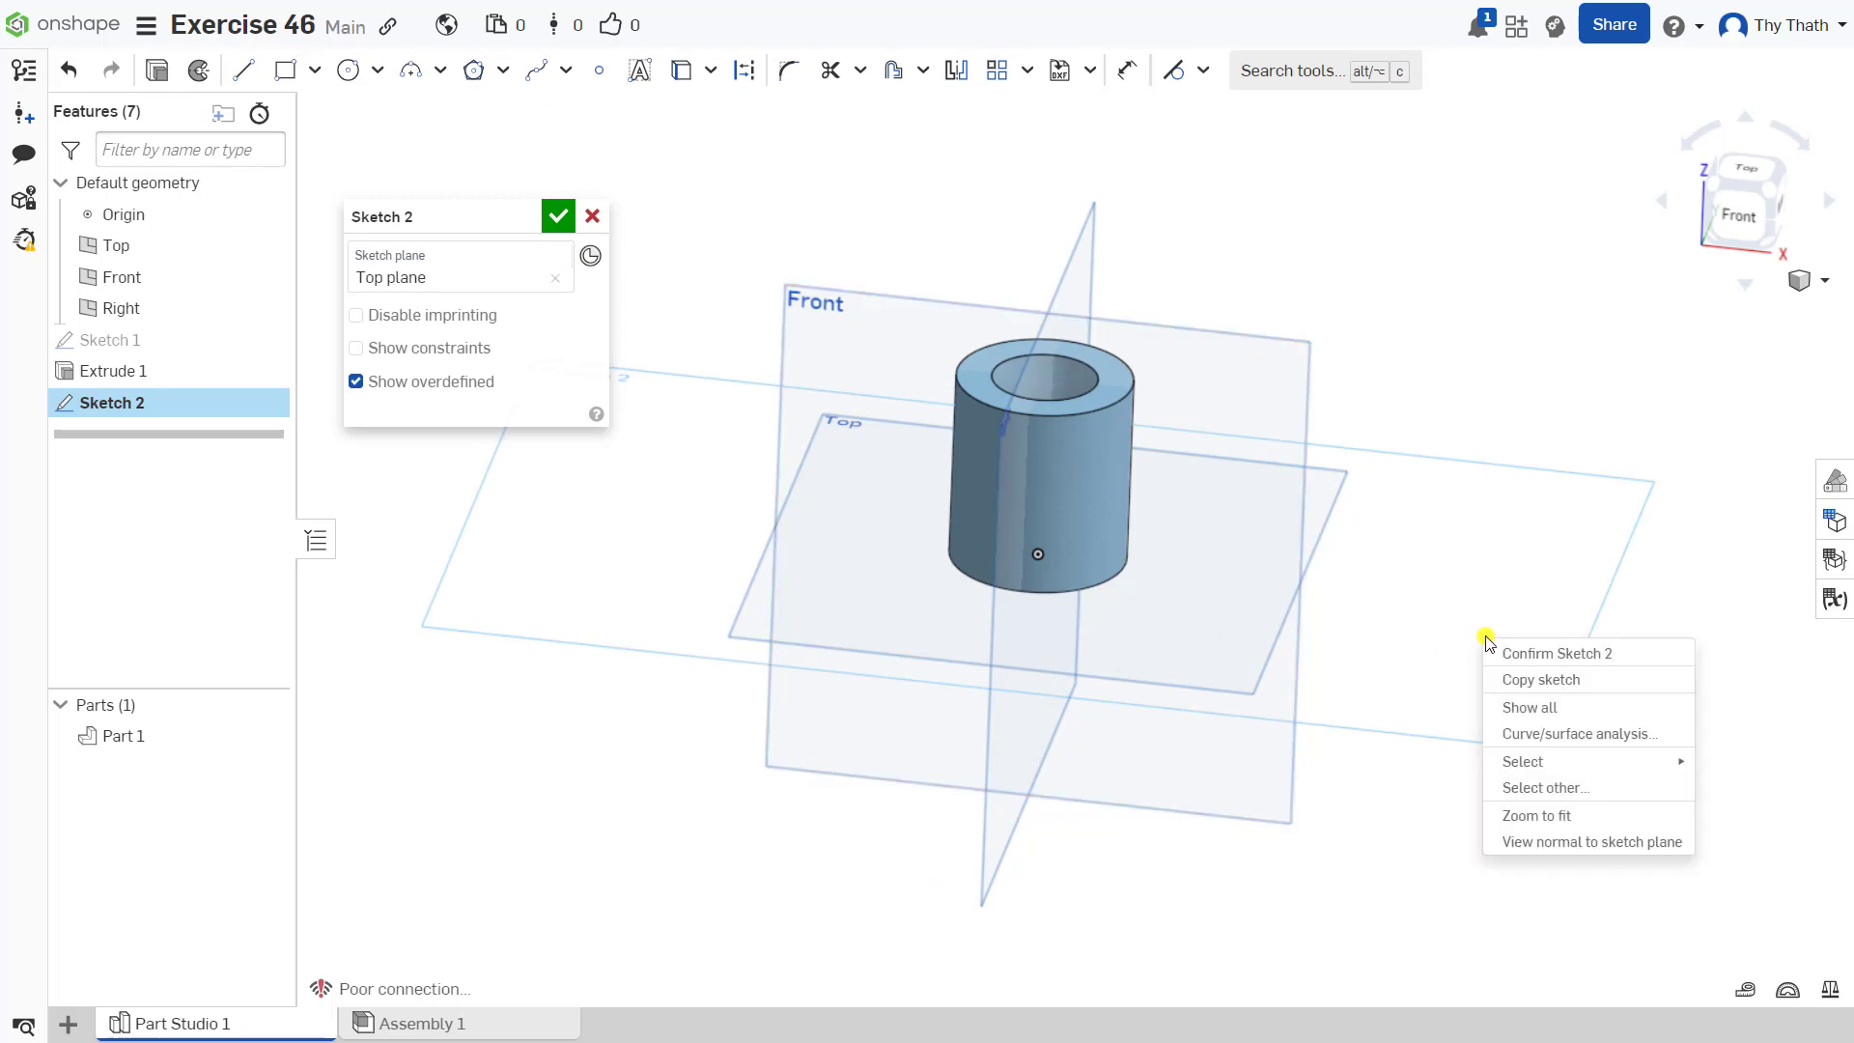
{"action": "left_click", "coordinate": [1563, 842]}
{"action": "mouse_move", "coordinate": [1547, 595]}
{"action": "right_mouse_down"}
{"action": "mouse_move", "coordinate": [1507, 447]}
{"action": "mouse_move", "coordinate": [1499, 623]}
{"action": "mouse_move", "coordinate": [1316, 525]}
{"action": "mouse_move", "coordinate": [1428, 546]}
{"action": "mouse_move", "coordinate": [1440, 592]}
{"action": "mouse_move", "coordinate": [1454, 582]}
{"action": "right_mouse_up"}
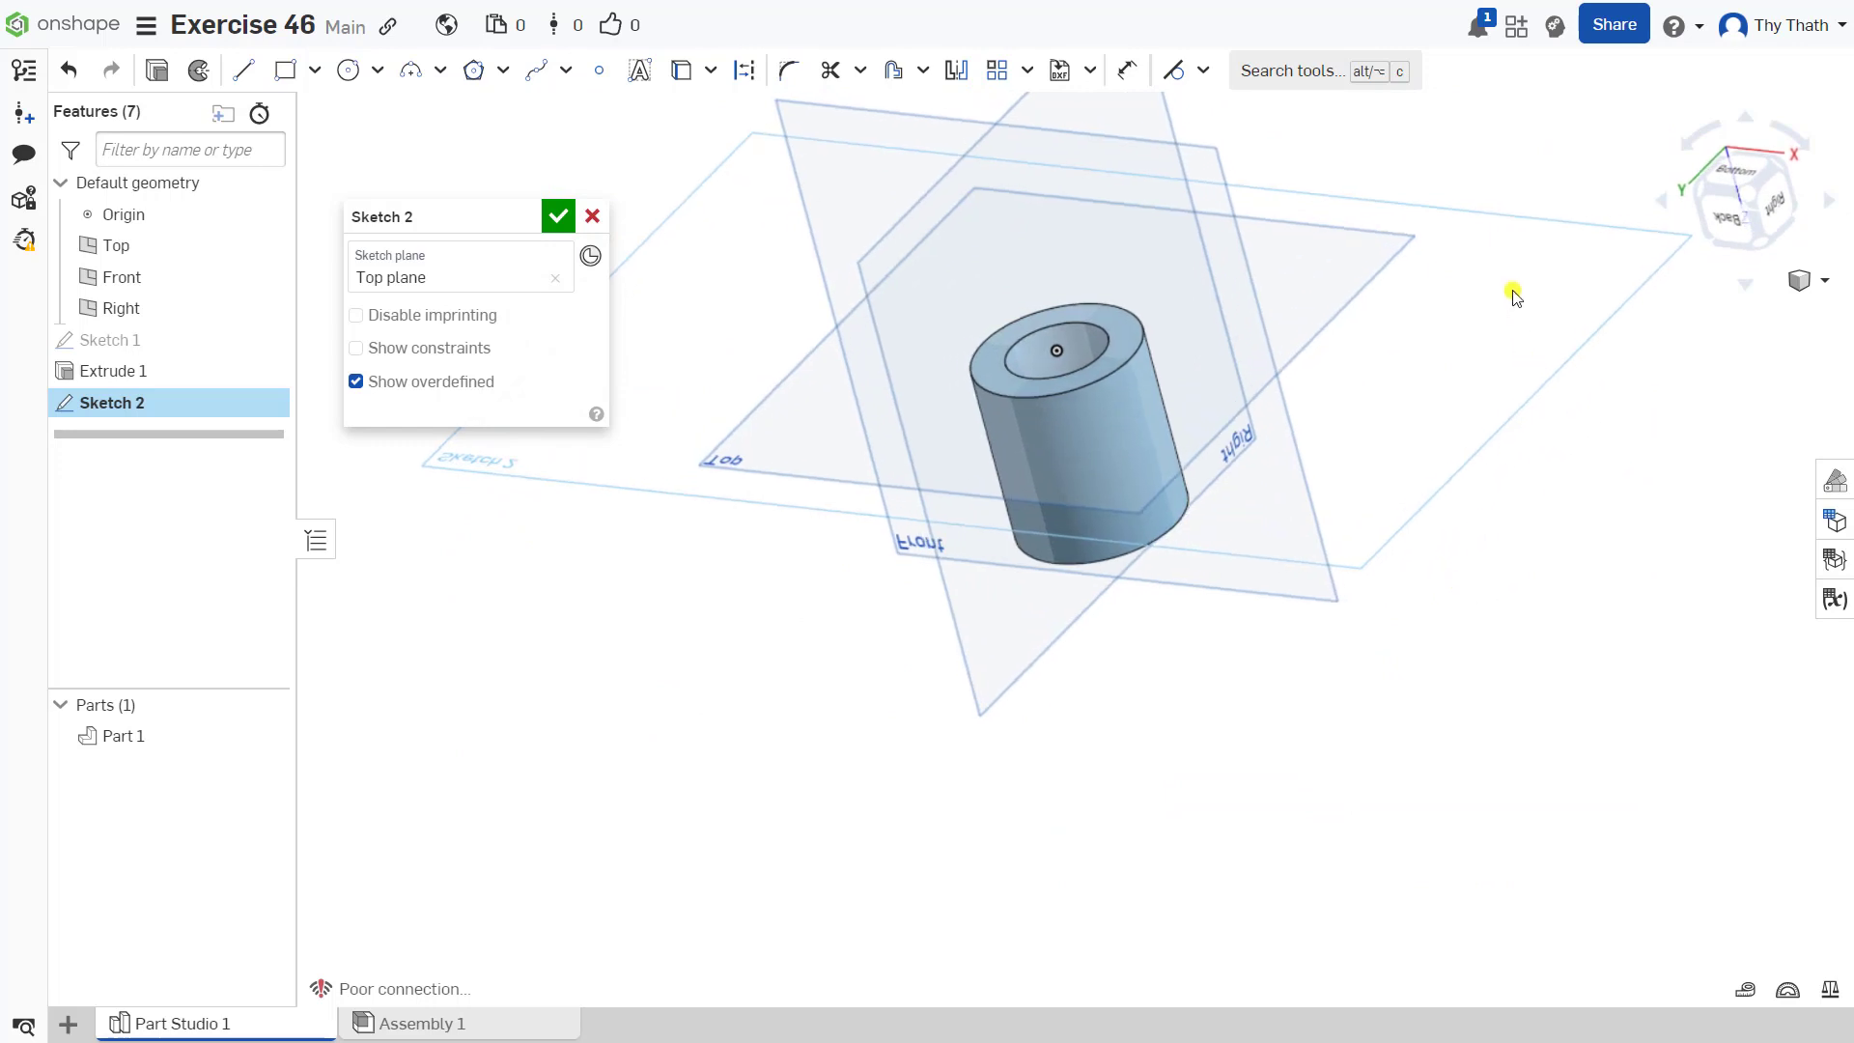
{"action": "right_click", "coordinate": [1514, 296]}
{"action": "left_click", "coordinate": [1599, 492]}
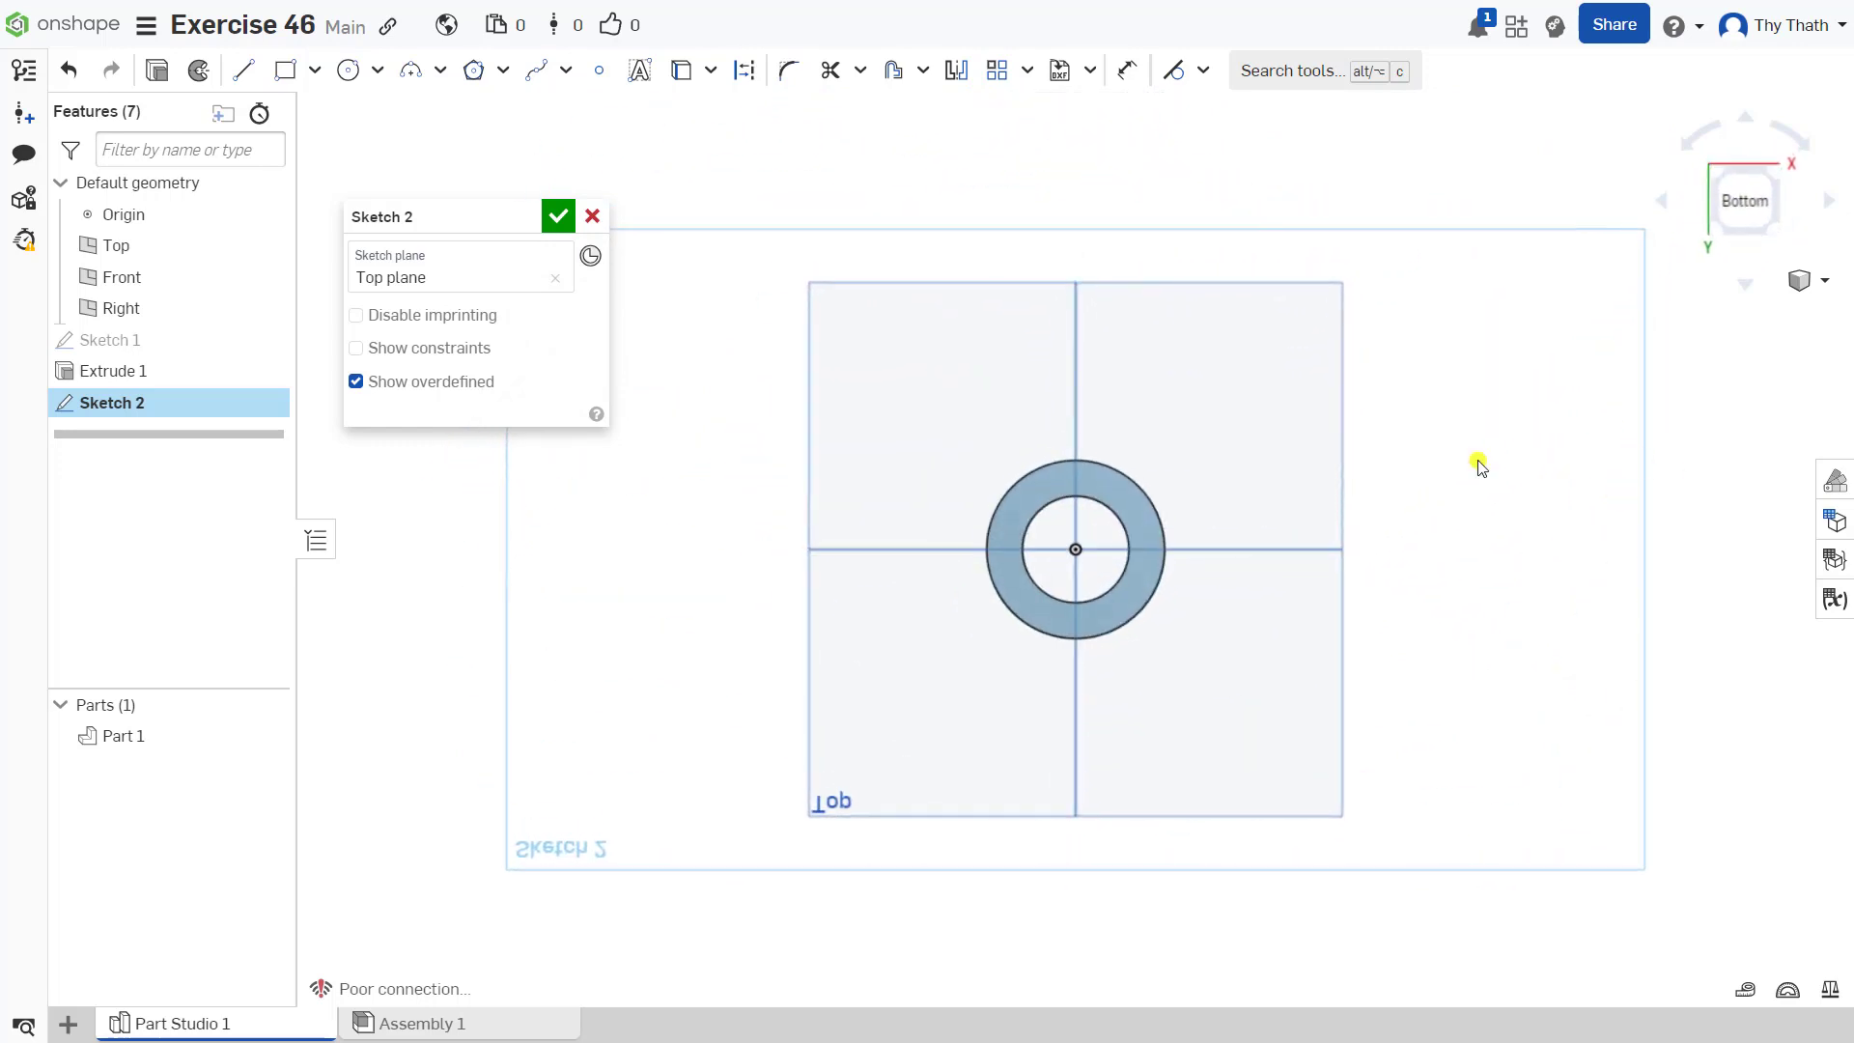
{"action": "middle_click_drag", "start_coordinate": [1210, 485], "coordinate": [1266, 423]}
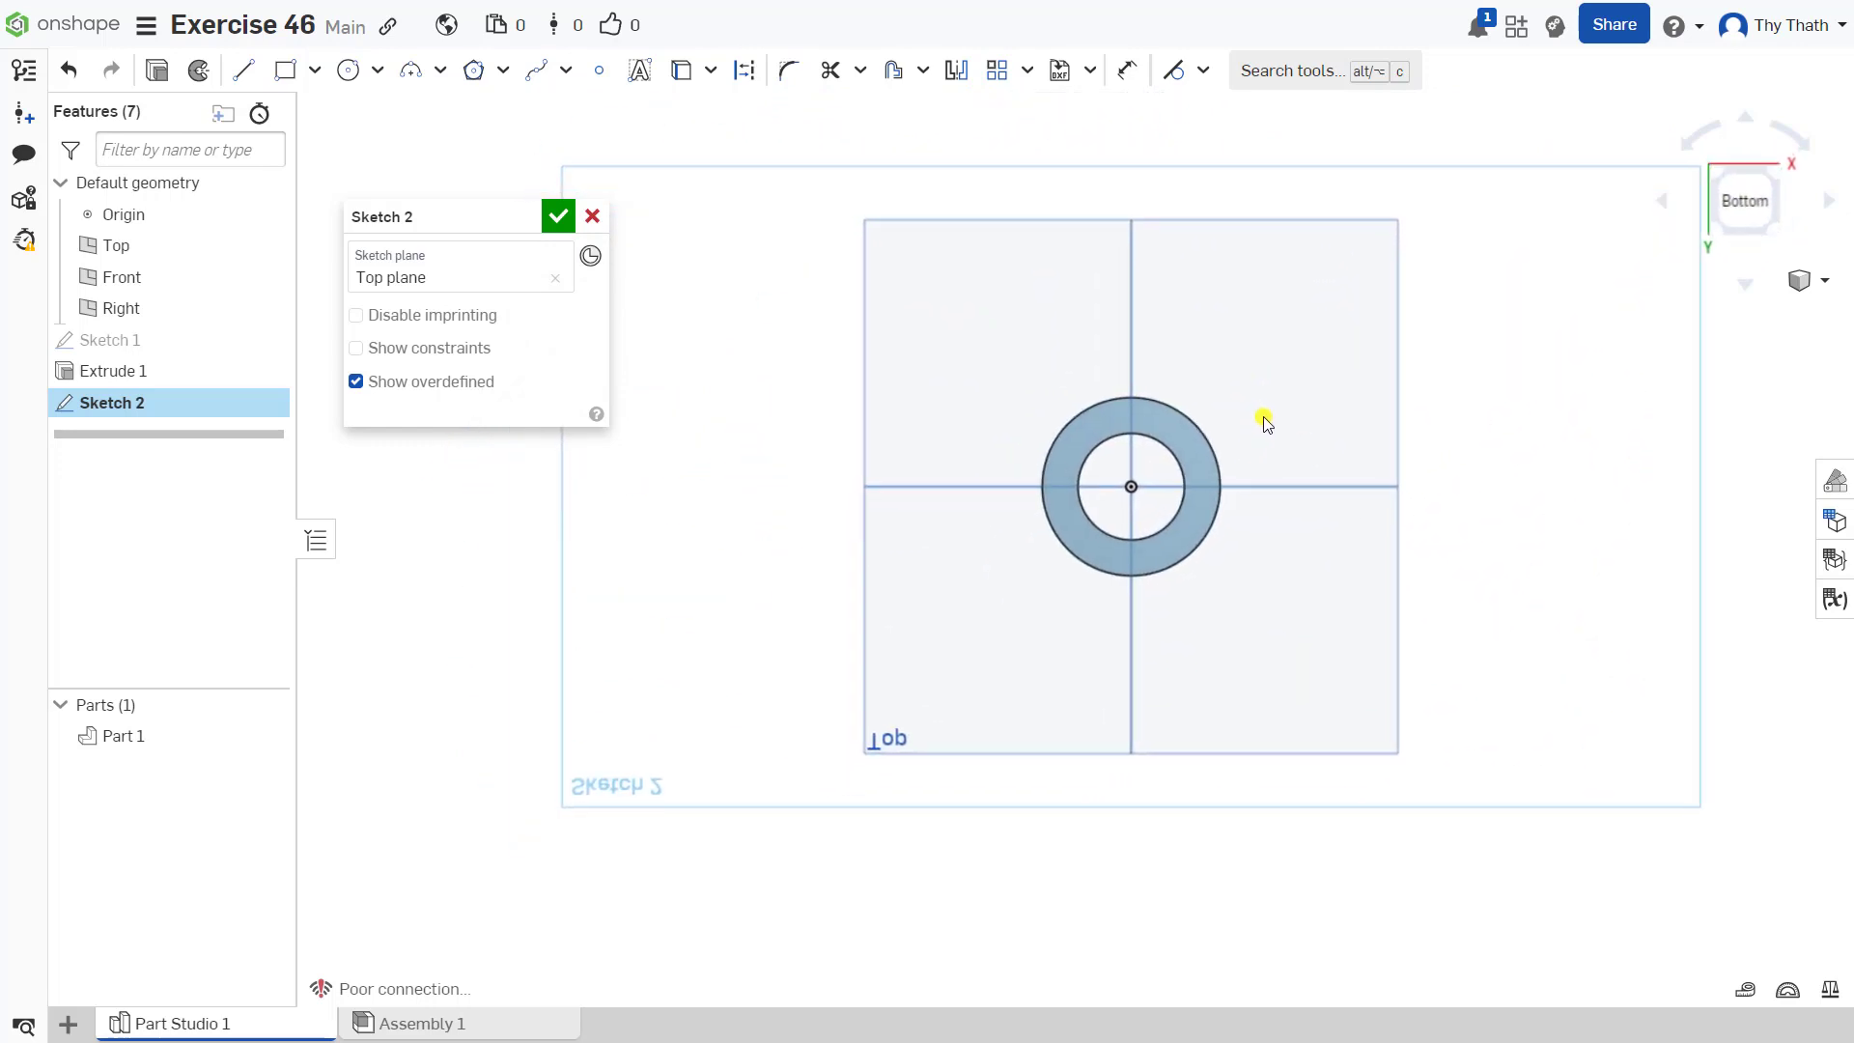
Sketch an 80 mm diameter circle centred on the origin
{"action": "left_click", "coordinate": [348, 73]}
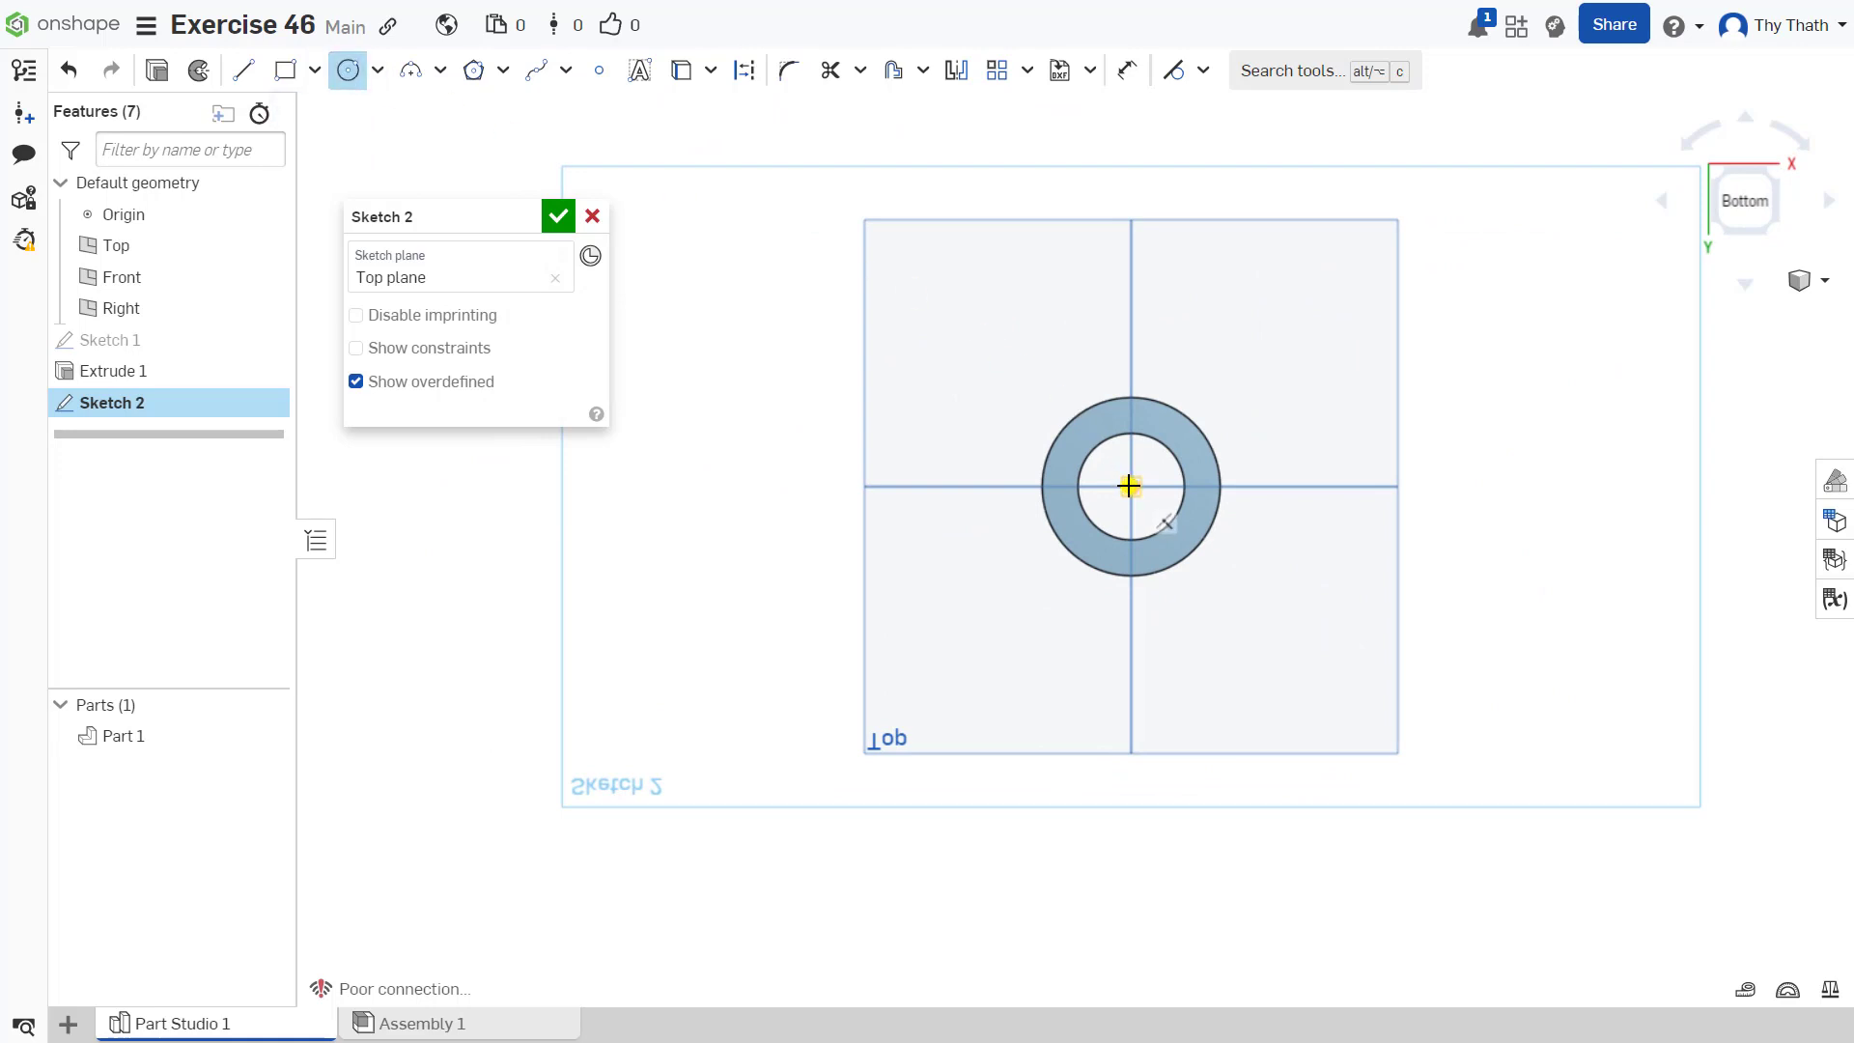
{"action": "left_click", "coordinate": [1129, 486]}
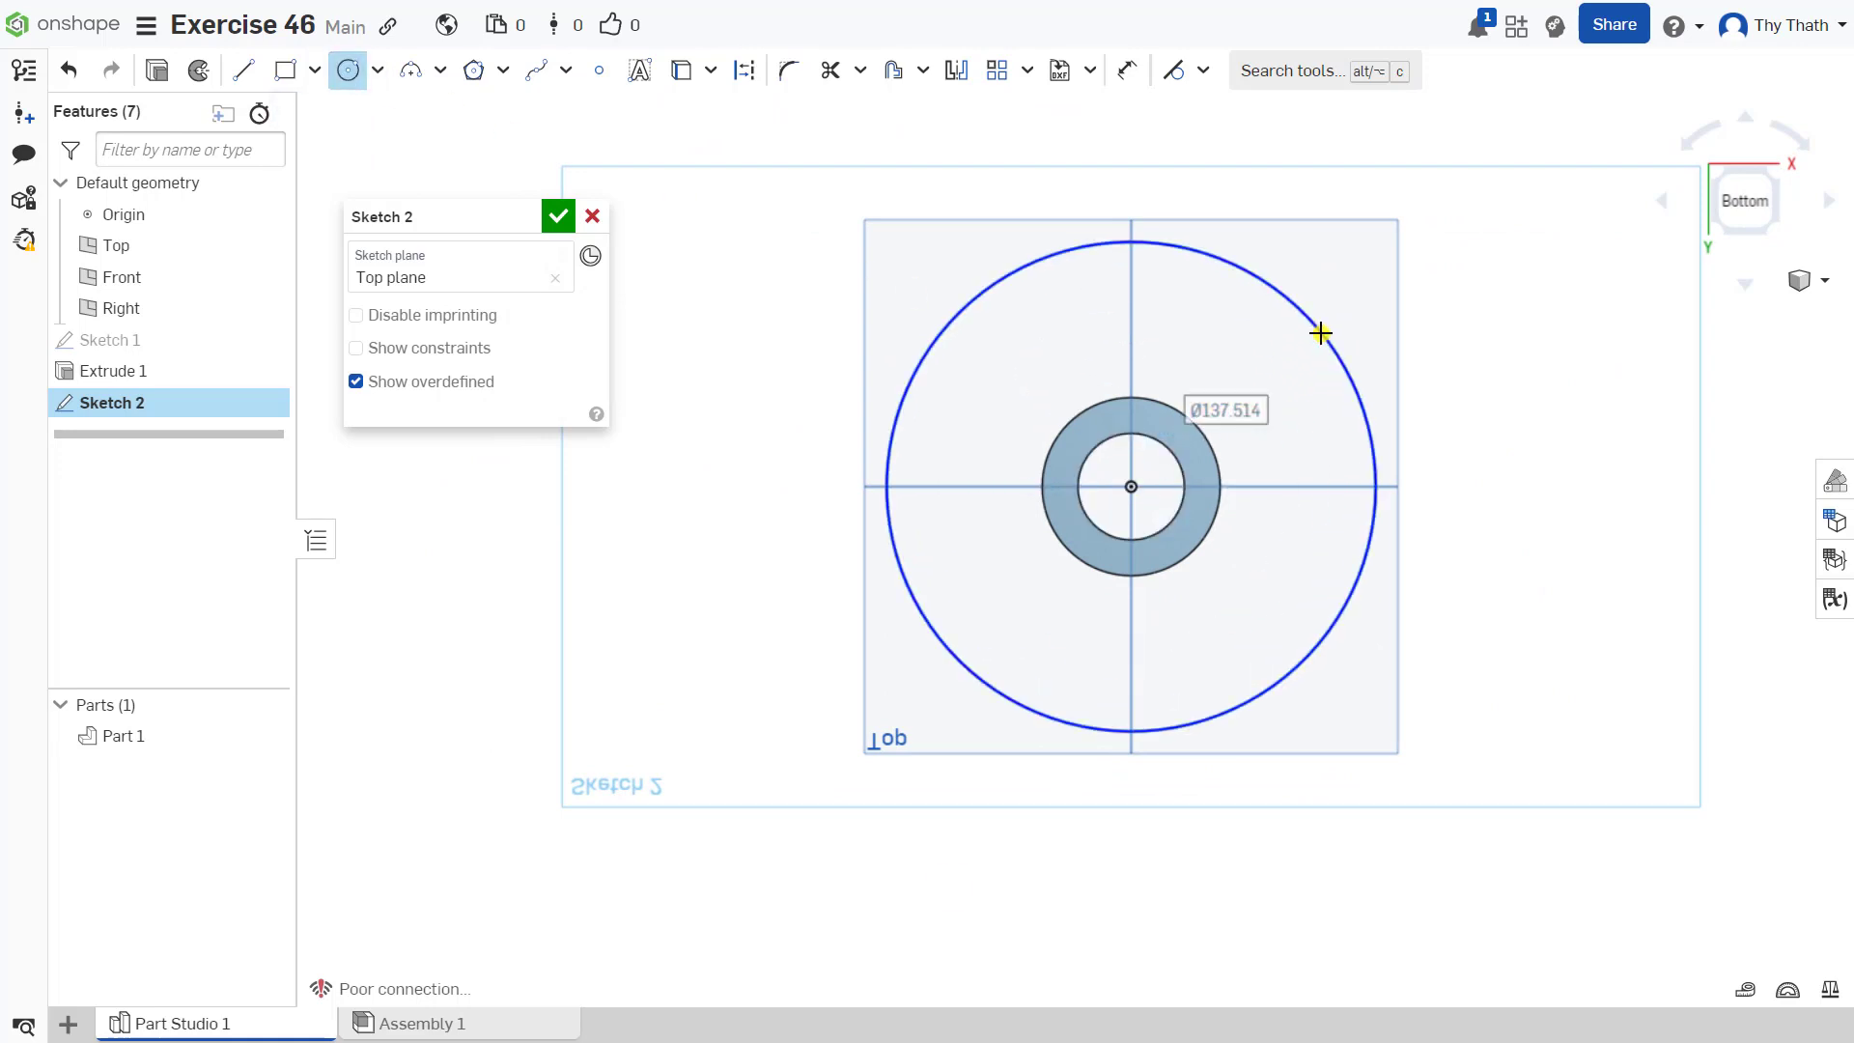
{"action": "left_click", "coordinate": [1320, 333]}
{"action": "type", "text": "80"}
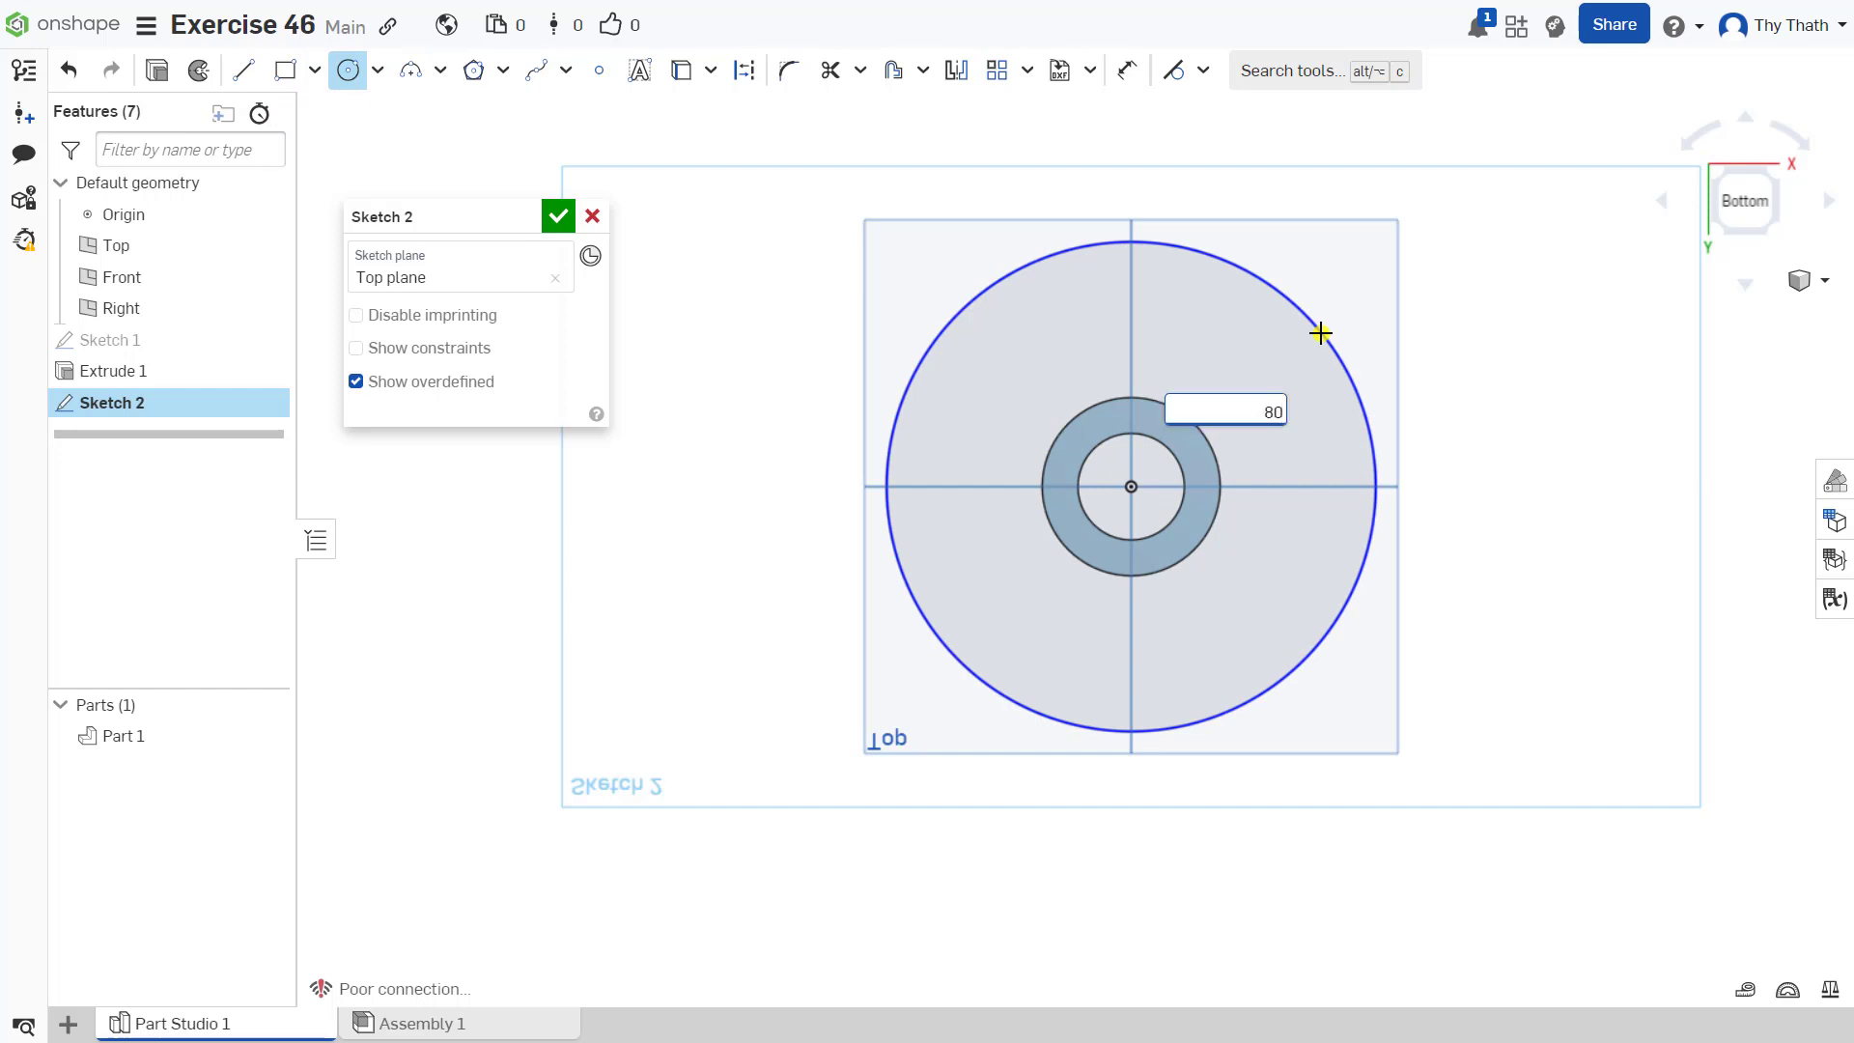
{"action": "key", "text": "Return"}
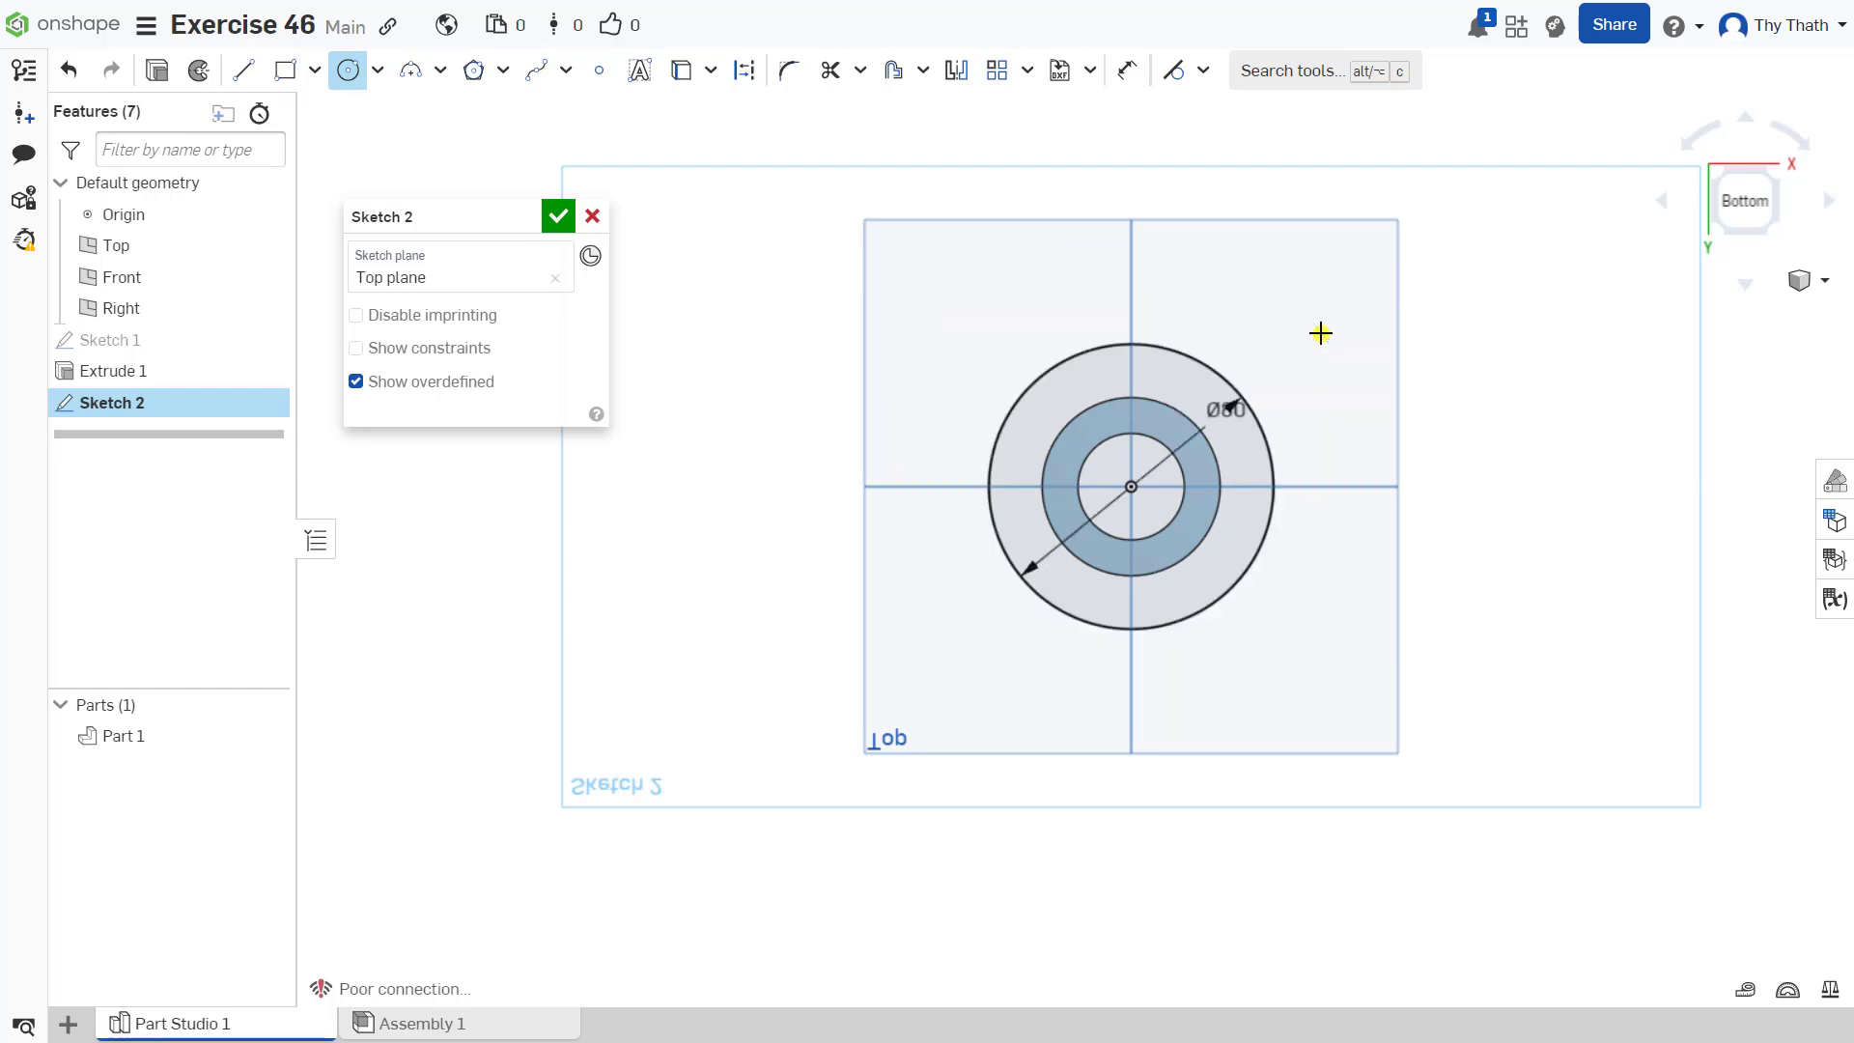
Draw a horizontal line about 170 mm long from the 80 mm circle's edge through the origin and out past its opposite side
{"action": "left_click", "coordinate": [243, 70]}
{"action": "left_click", "coordinate": [1130, 486]}
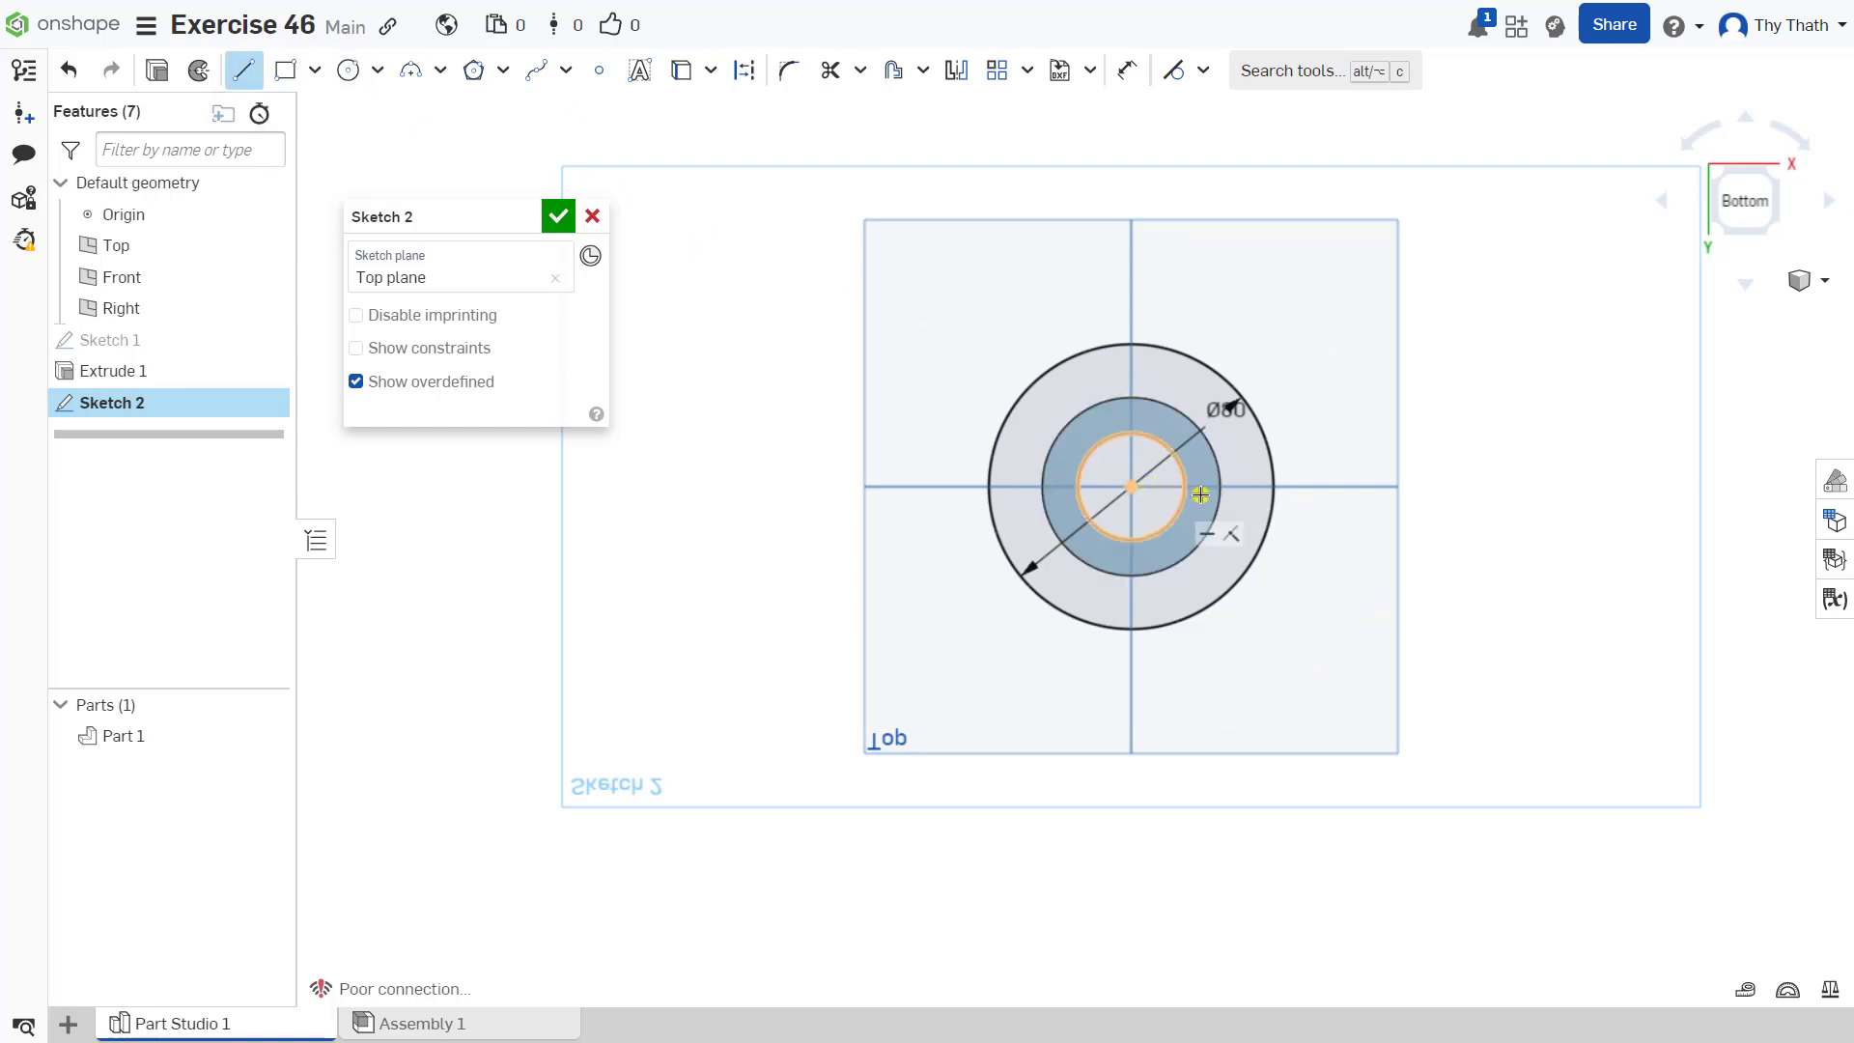
{"action": "left_click", "coordinate": [1273, 487]}
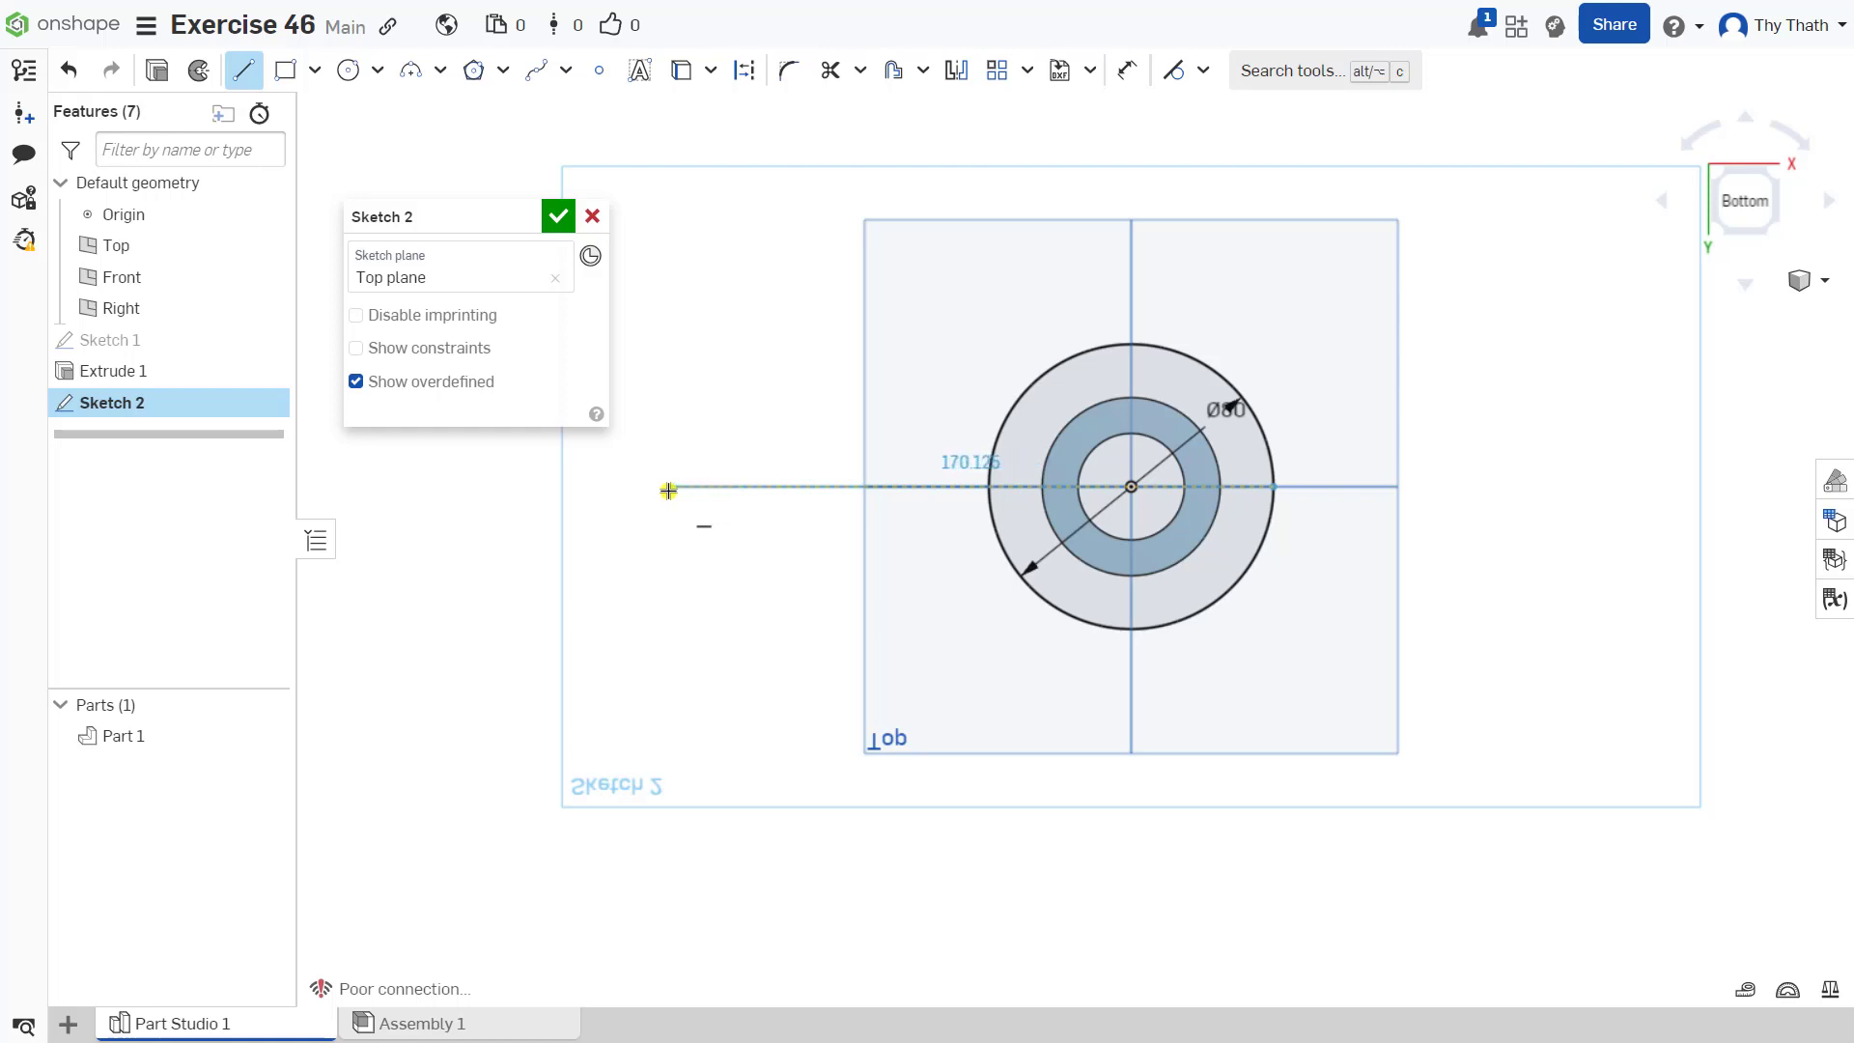
{"action": "left_click", "coordinate": [668, 490]}
{"action": "right_click", "coordinate": [753, 306]}
{"action": "left_click", "coordinate": [777, 315]}
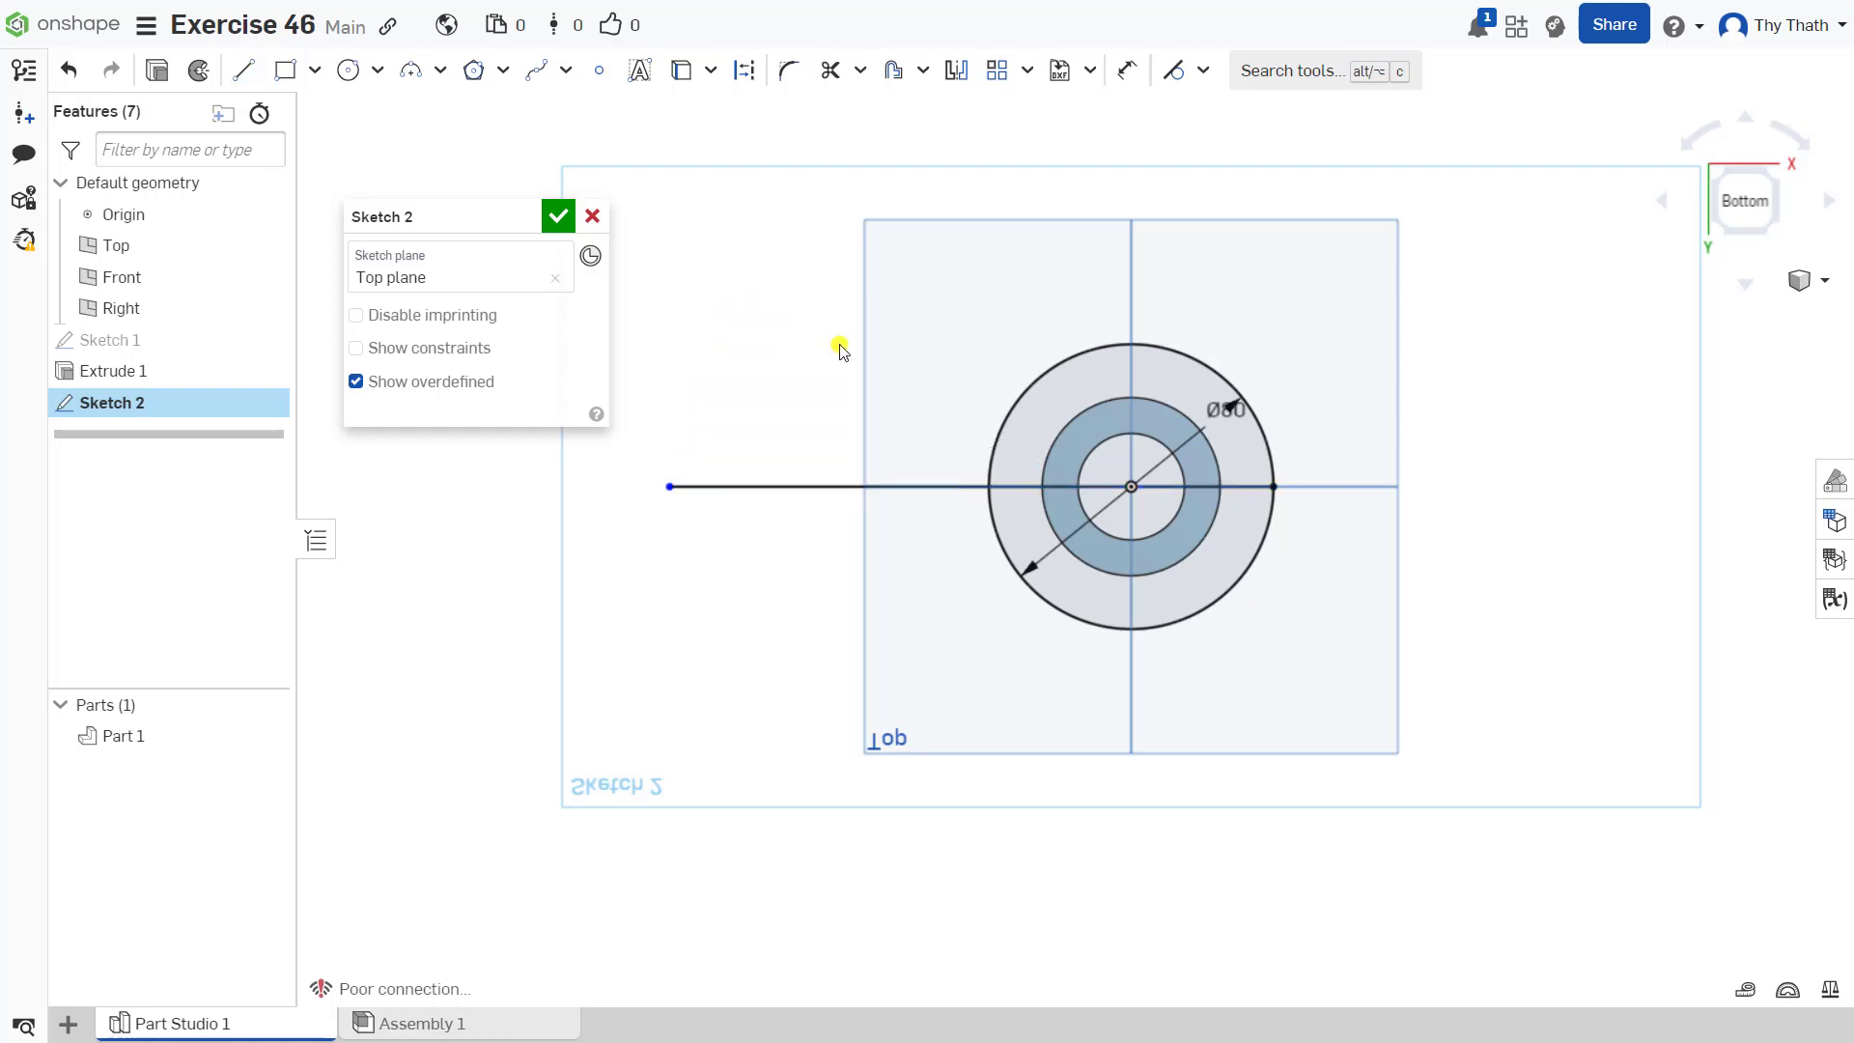
Dimension the horizontal line's length at 125 mm and convert the line to construction geometry
{"action": "left_click", "coordinate": [1127, 70]}
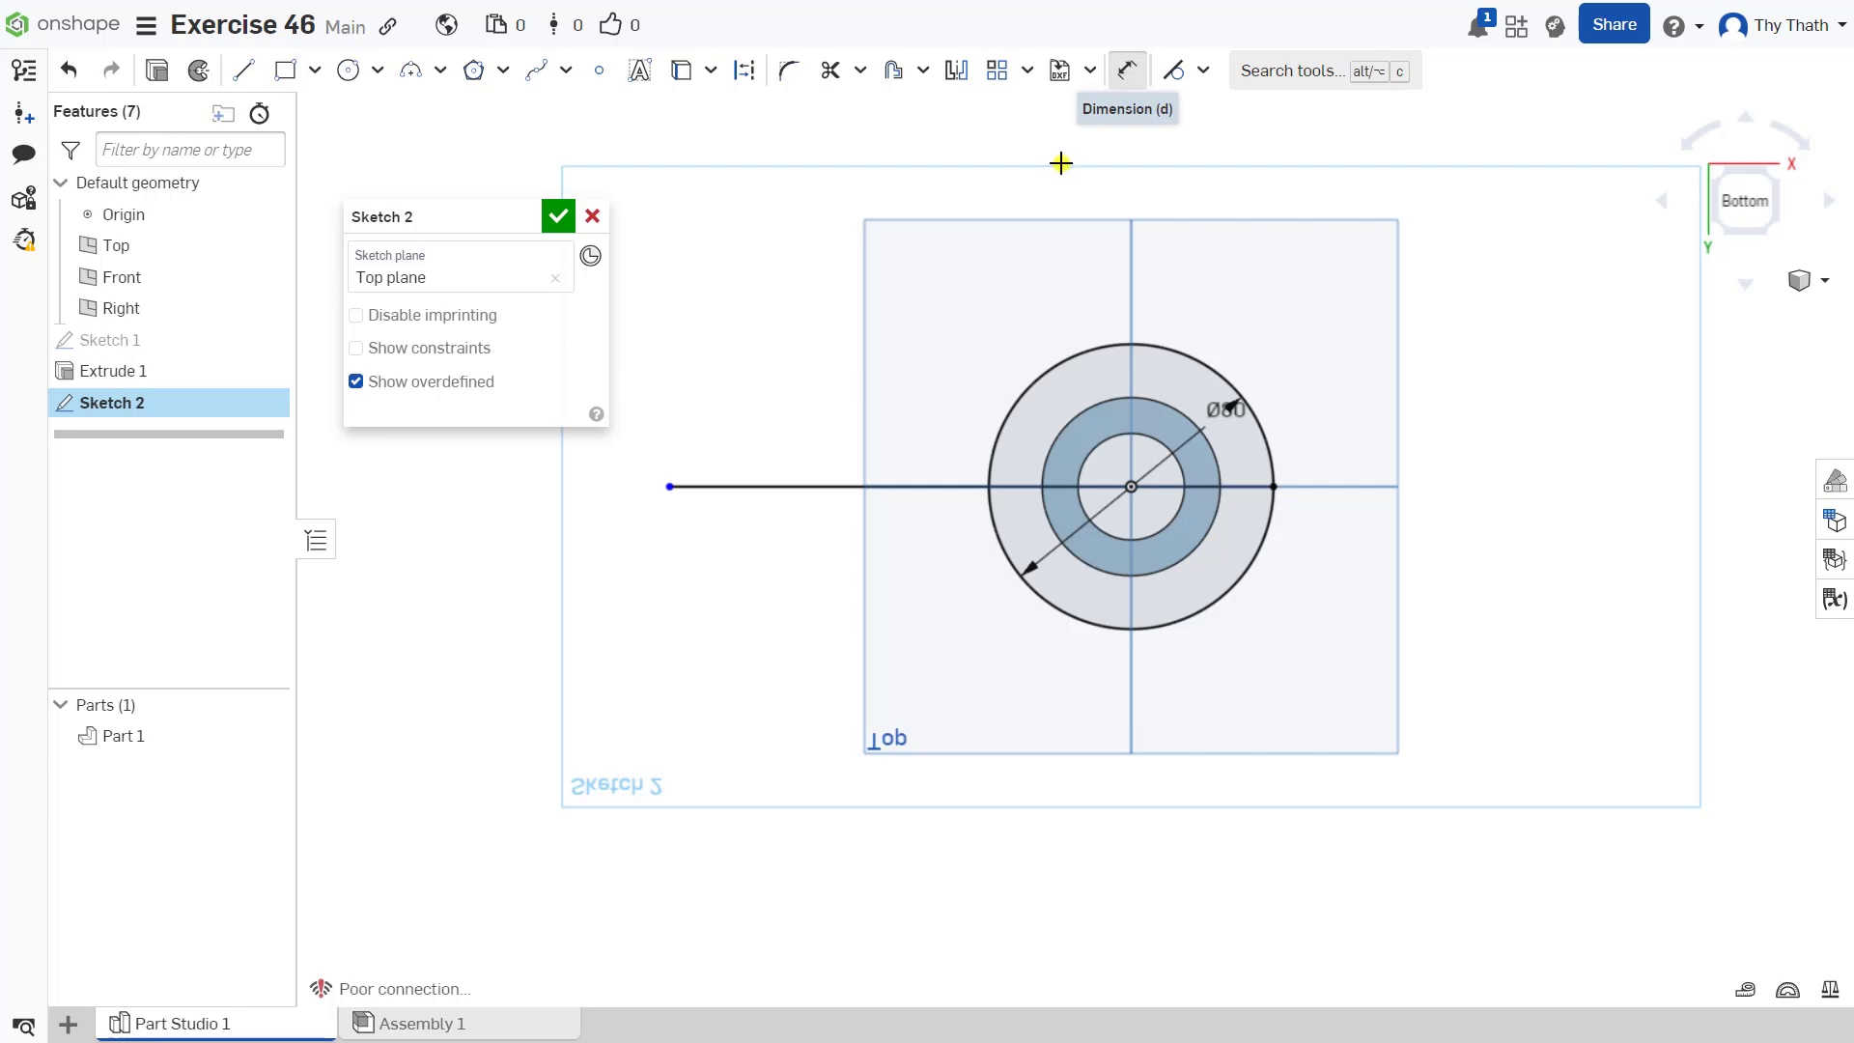
{"action": "left_click", "coordinate": [910, 490]}
{"action": "left_click", "coordinate": [982, 281]}
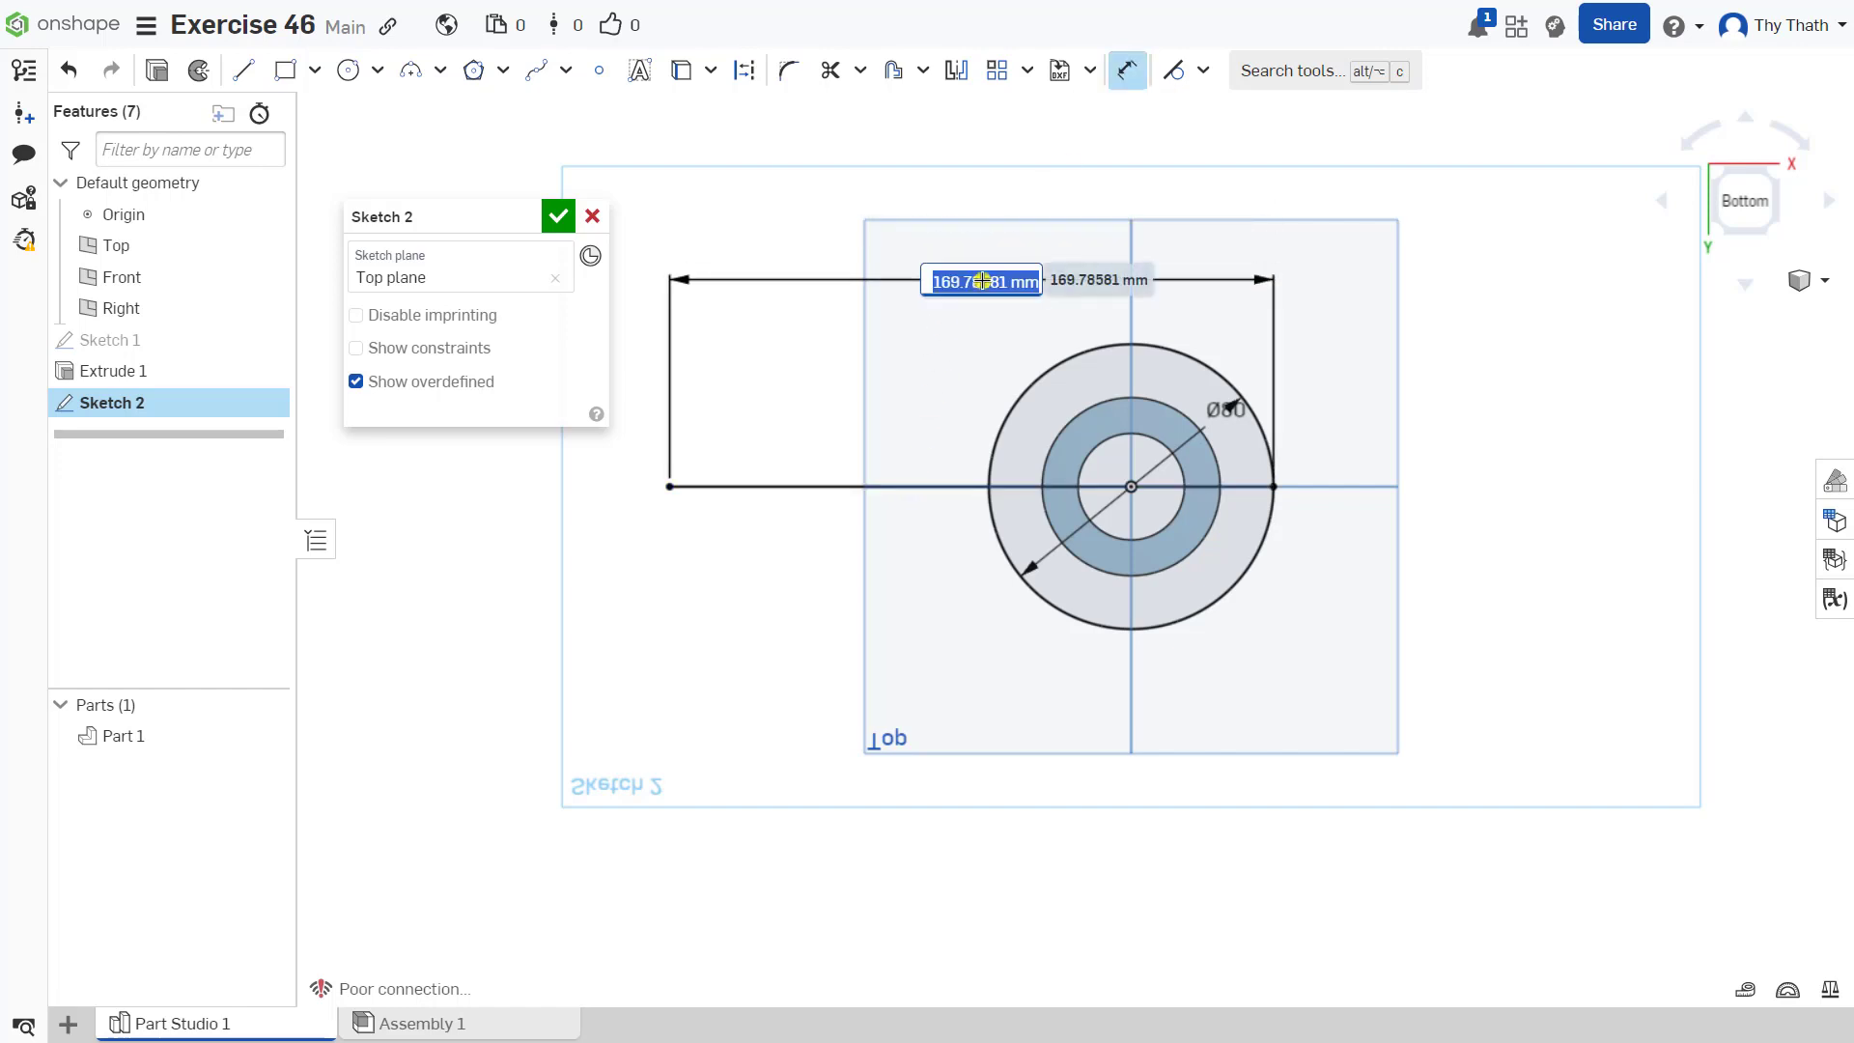
{"action": "type", "text": "125"}
{"action": "key", "text": "Return"}
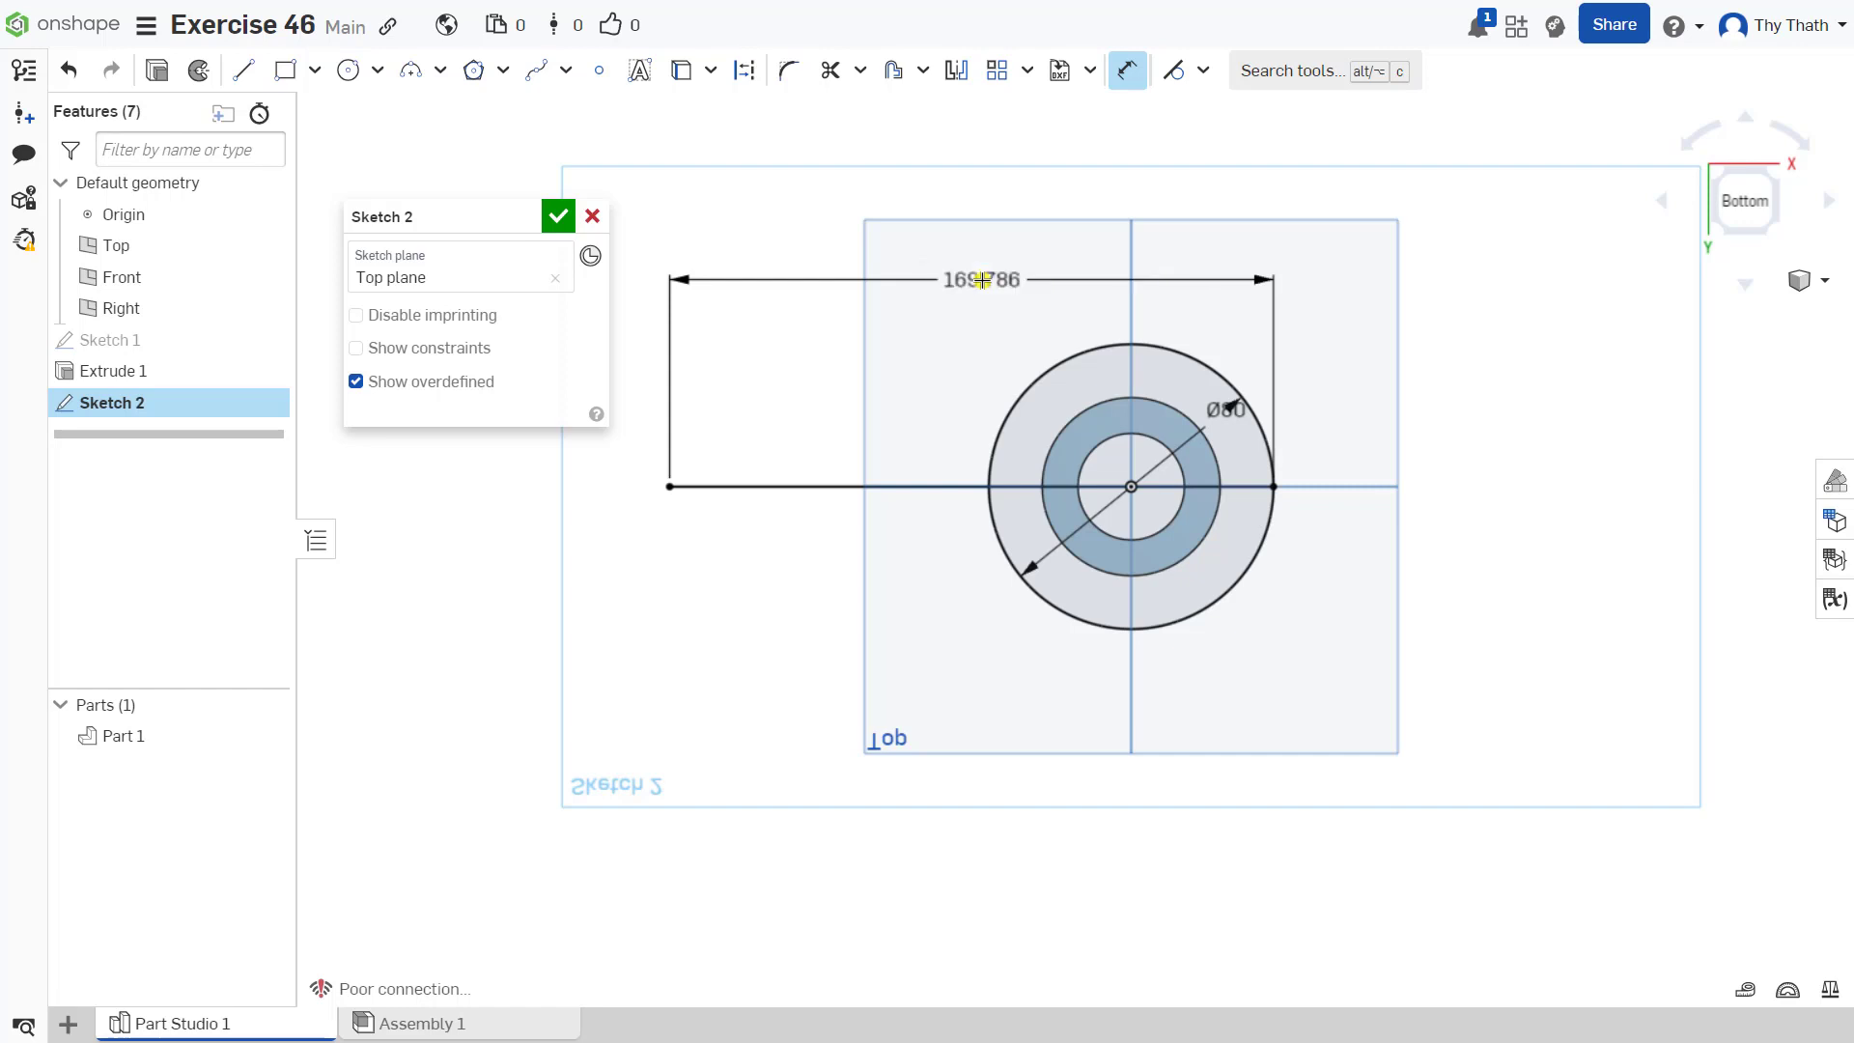
{"action": "scroll", "coordinate": [1311, 413], "scroll_direction": "up", "scroll_amount": 2}
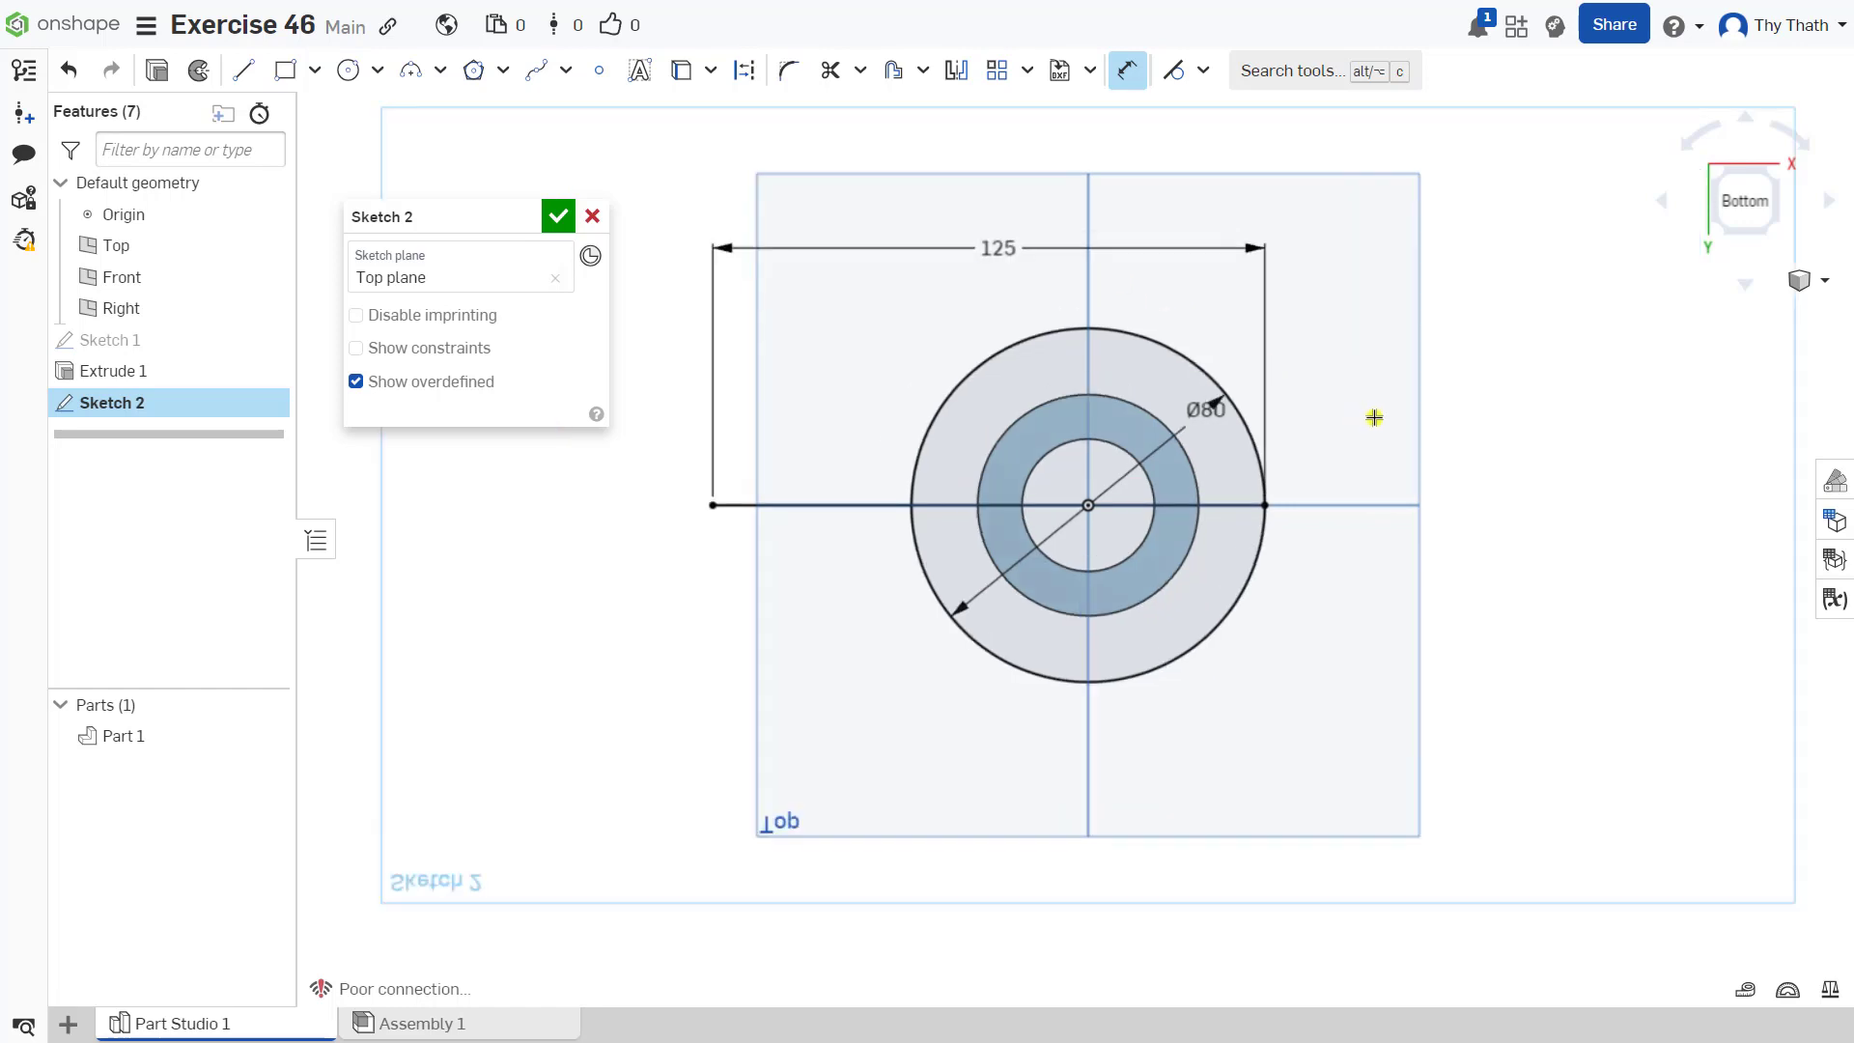
{"action": "mouse_move", "coordinate": [1374, 417]}
{"action": "middle_mouse_down"}
{"action": "mouse_move", "coordinate": [1482, 534]}
{"action": "mouse_move", "coordinate": [1448, 499]}
{"action": "middle_mouse_up"}
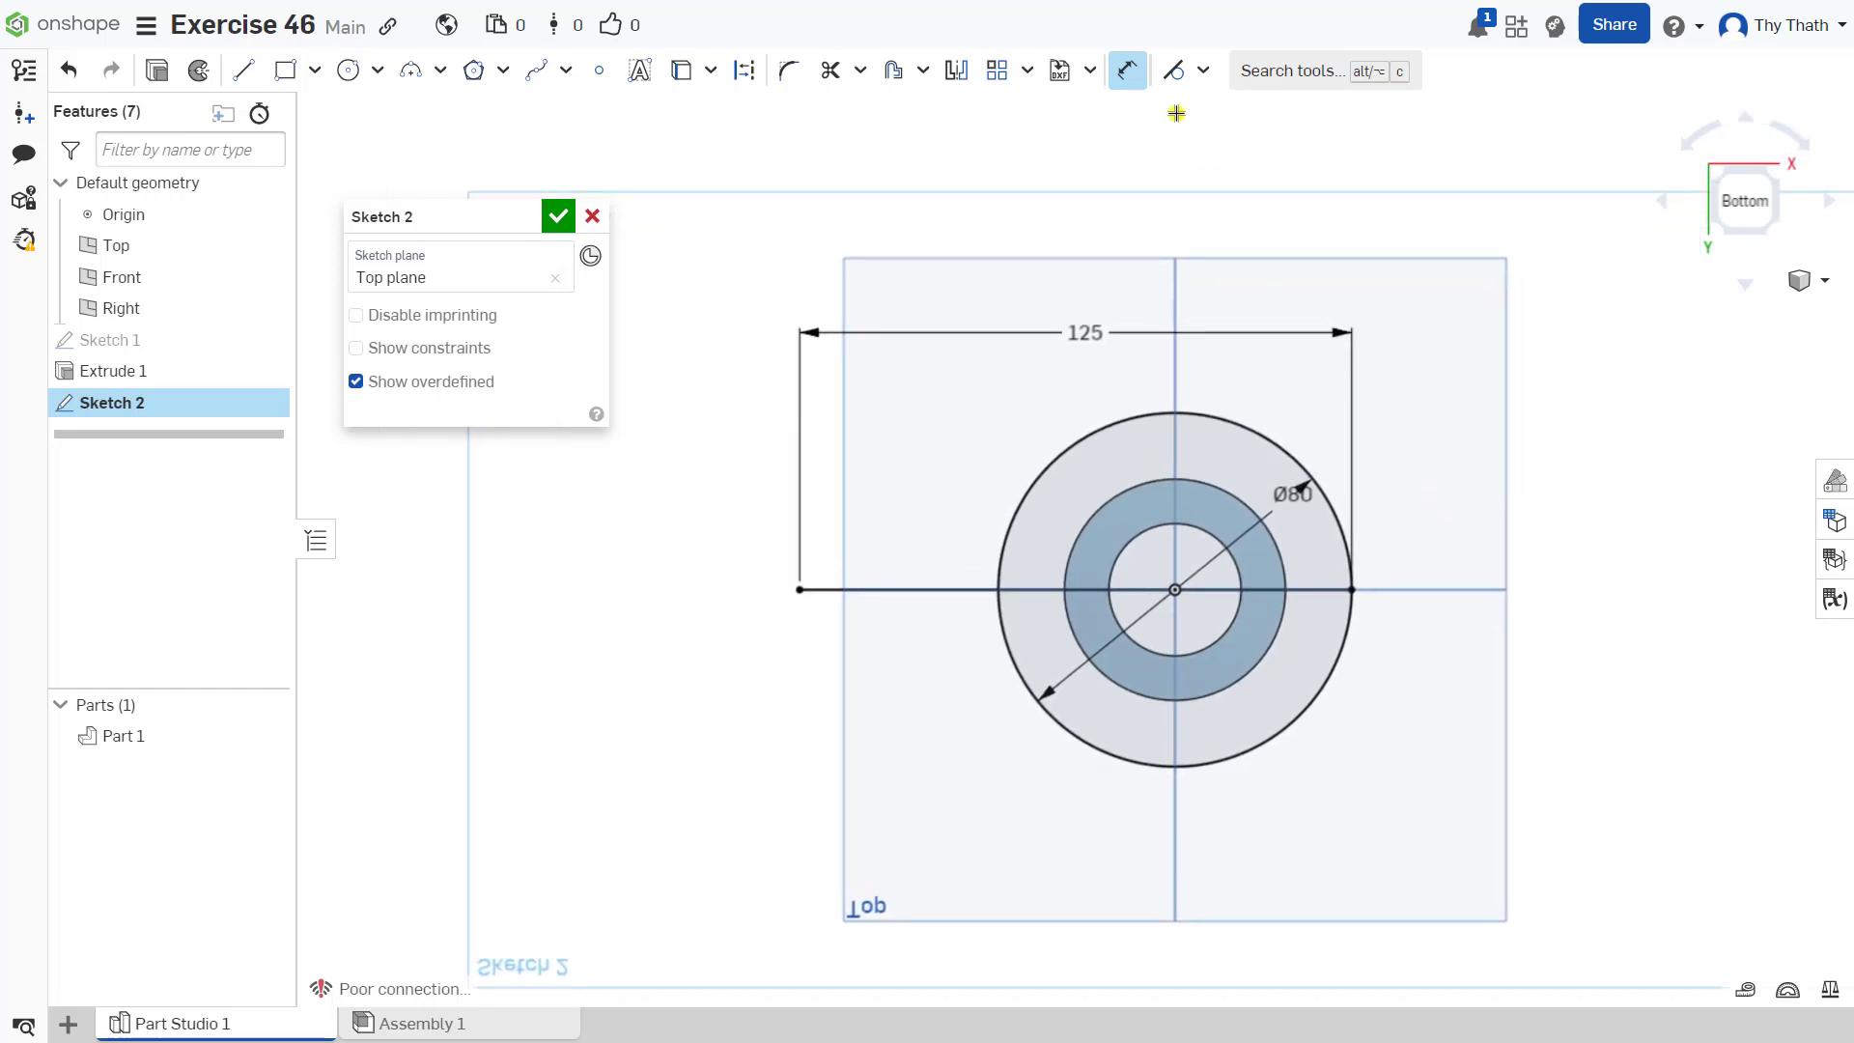
{"action": "left_click", "coordinate": [1127, 70]}
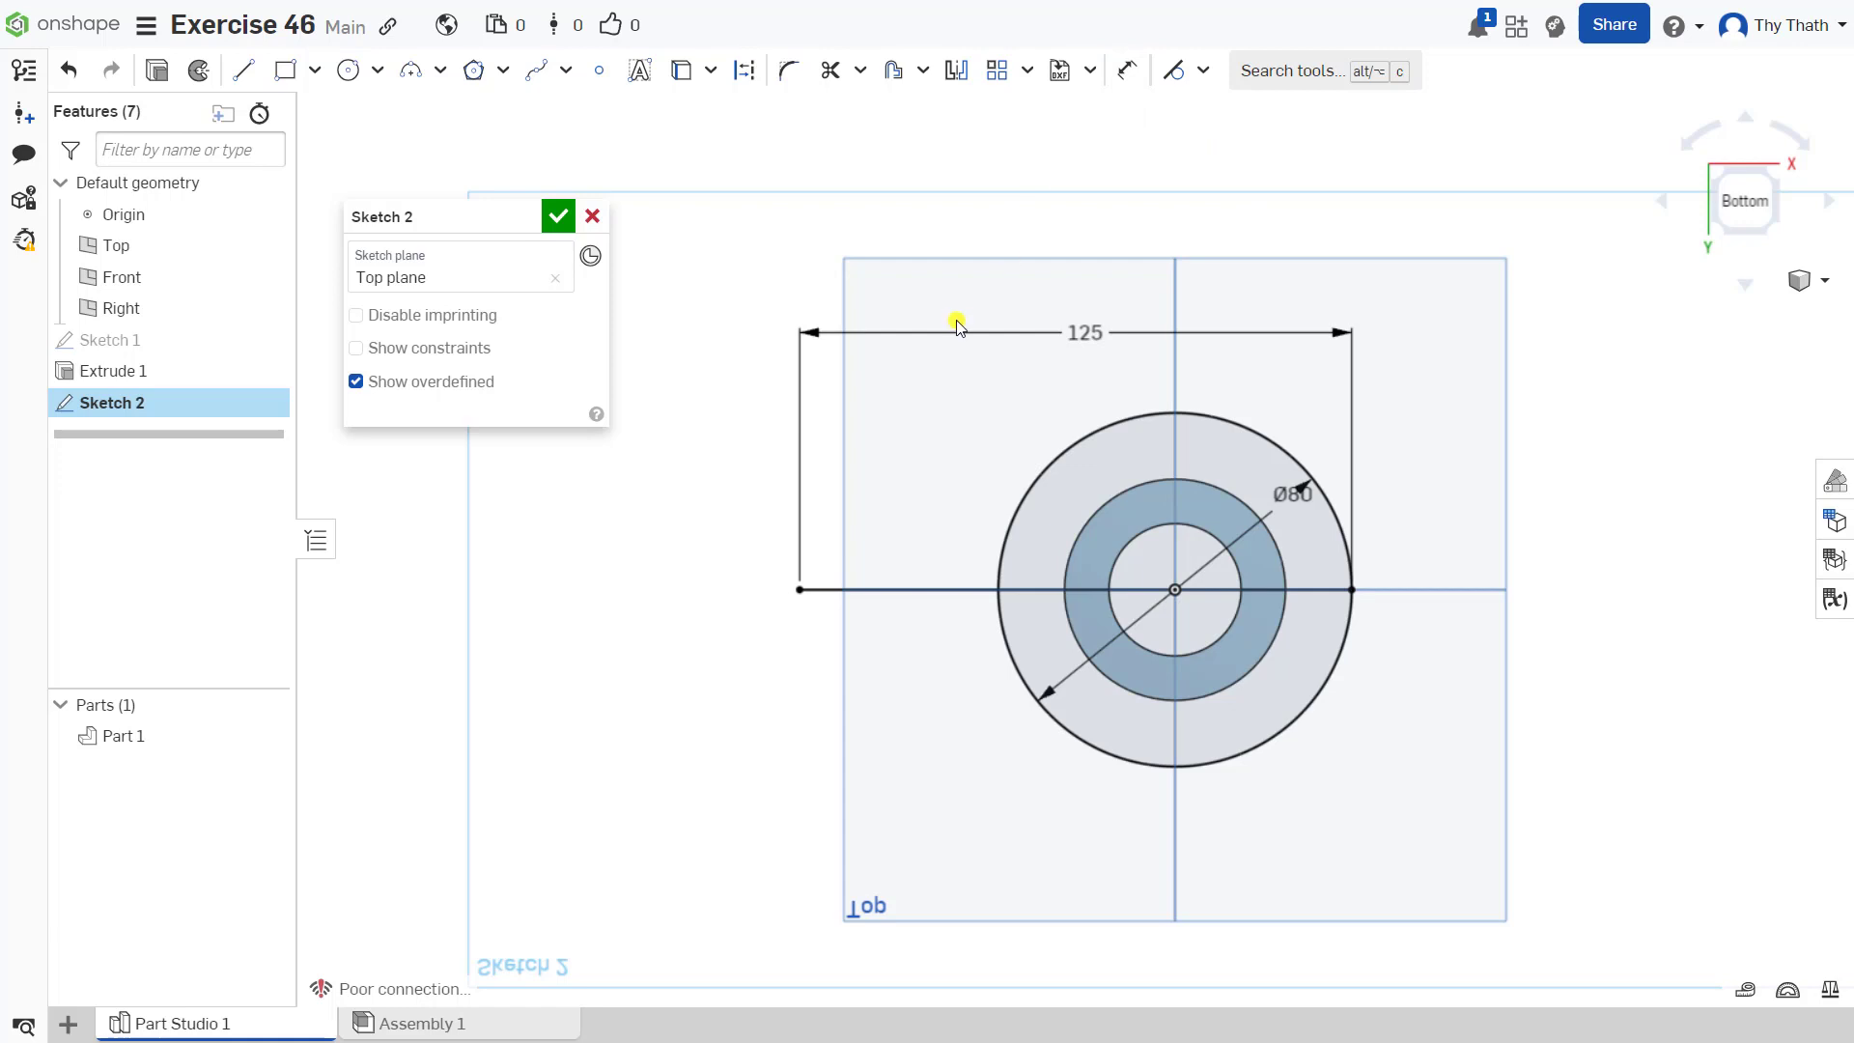
{"action": "left_click", "coordinate": [879, 593]}
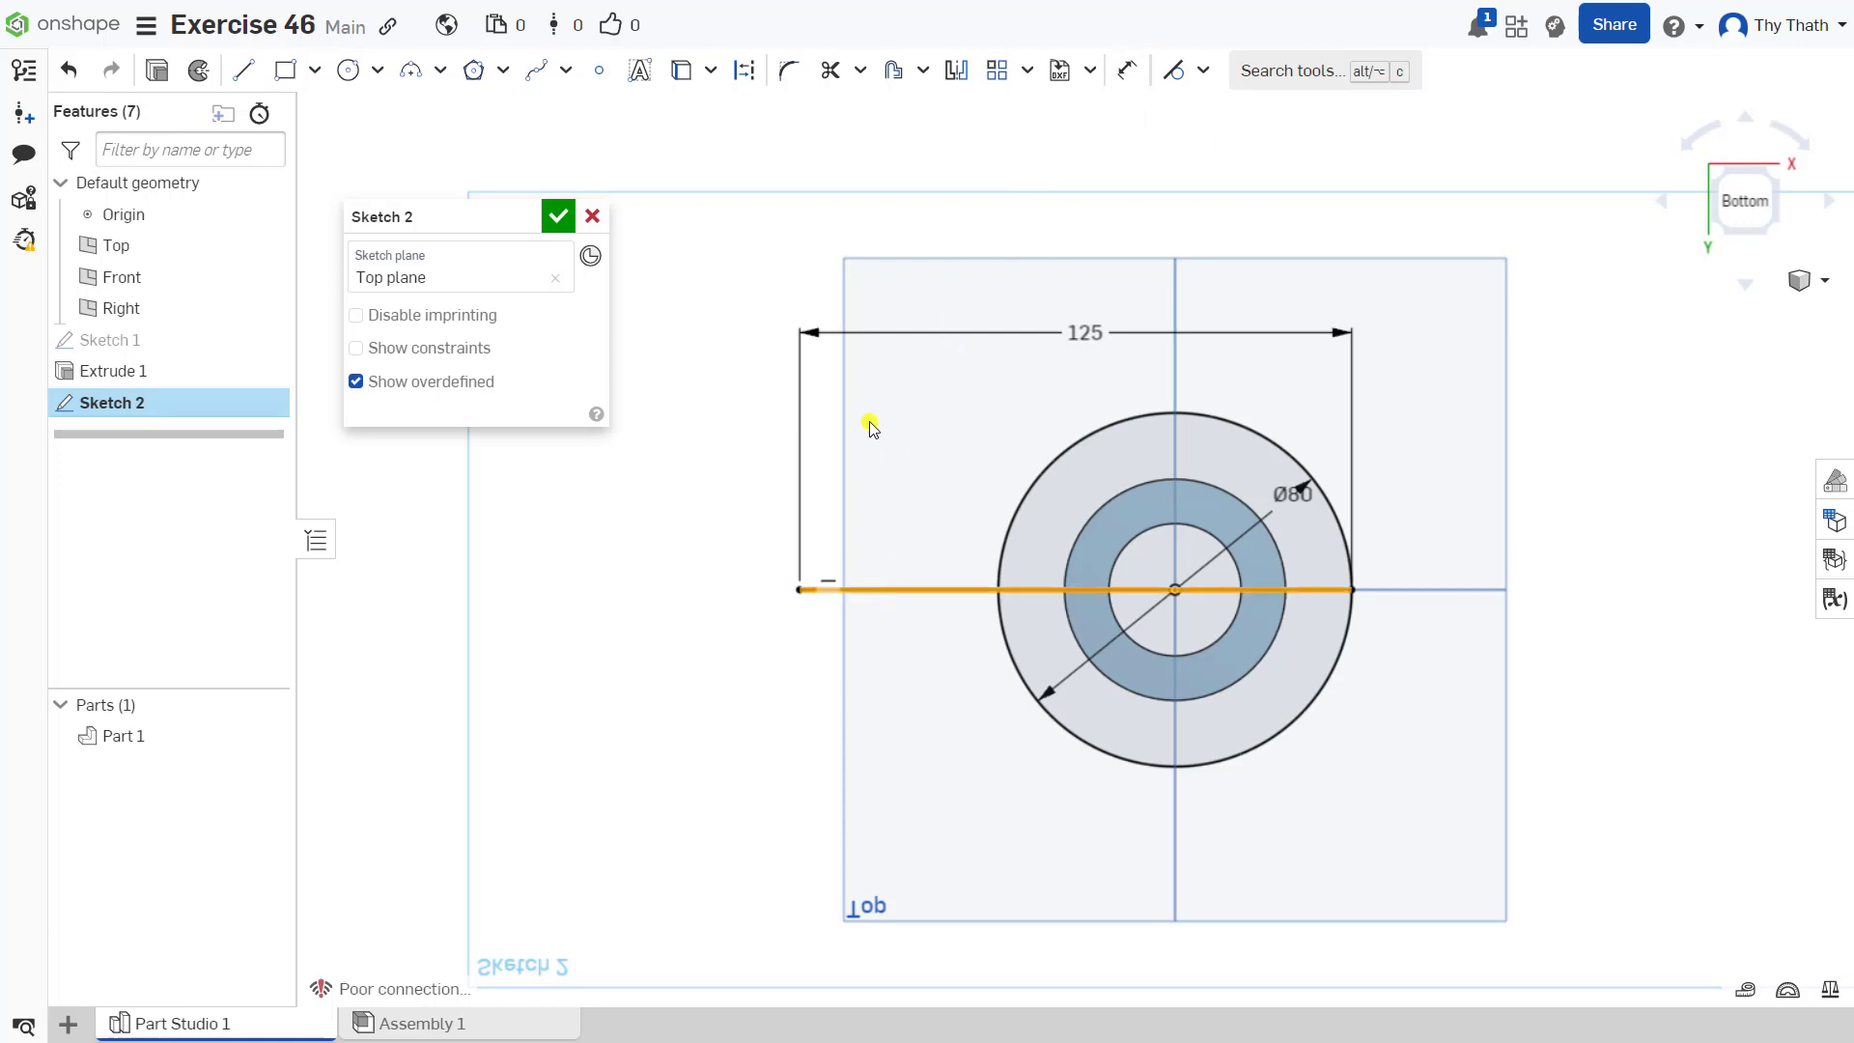
{"action": "left_click", "coordinate": [745, 72]}
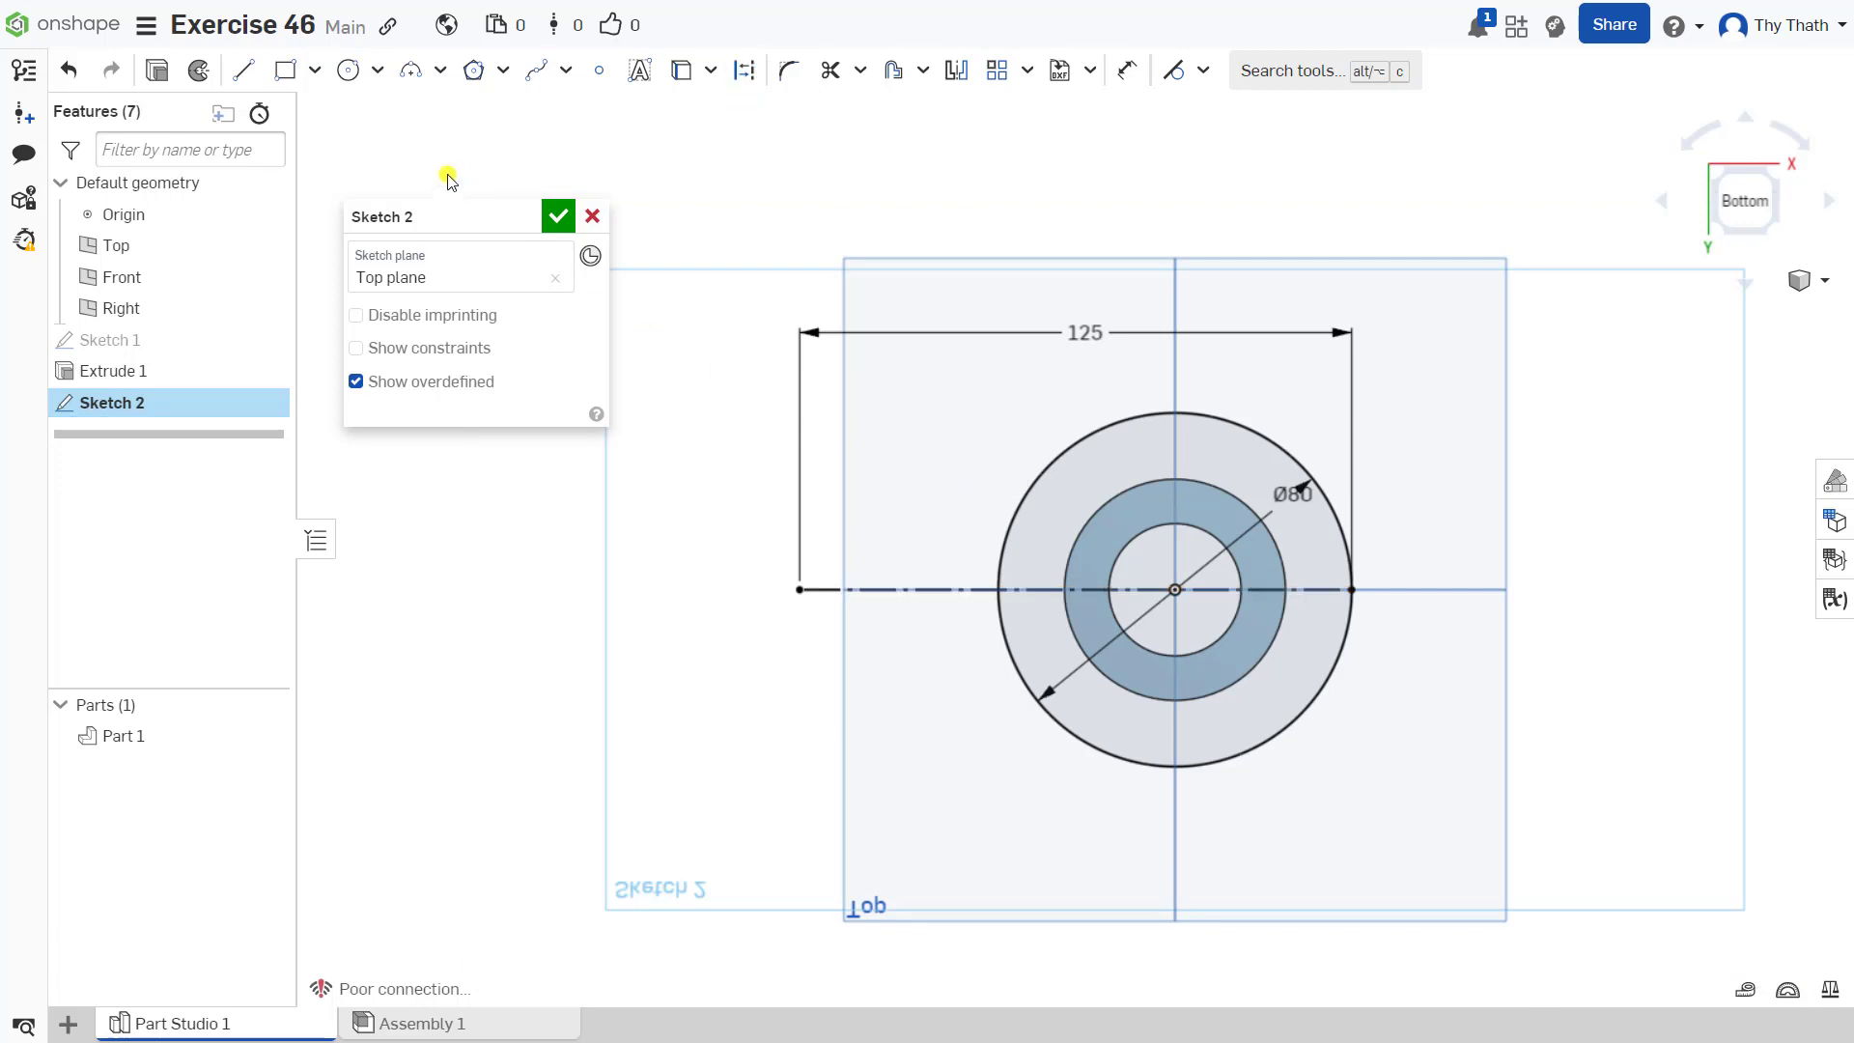
Sketch two concentric circles, about 39 mm and 25 mm in diameter, centred on the construction line, the larger passing through the line's outer endpoint
{"action": "left_click", "coordinate": [347, 69]}
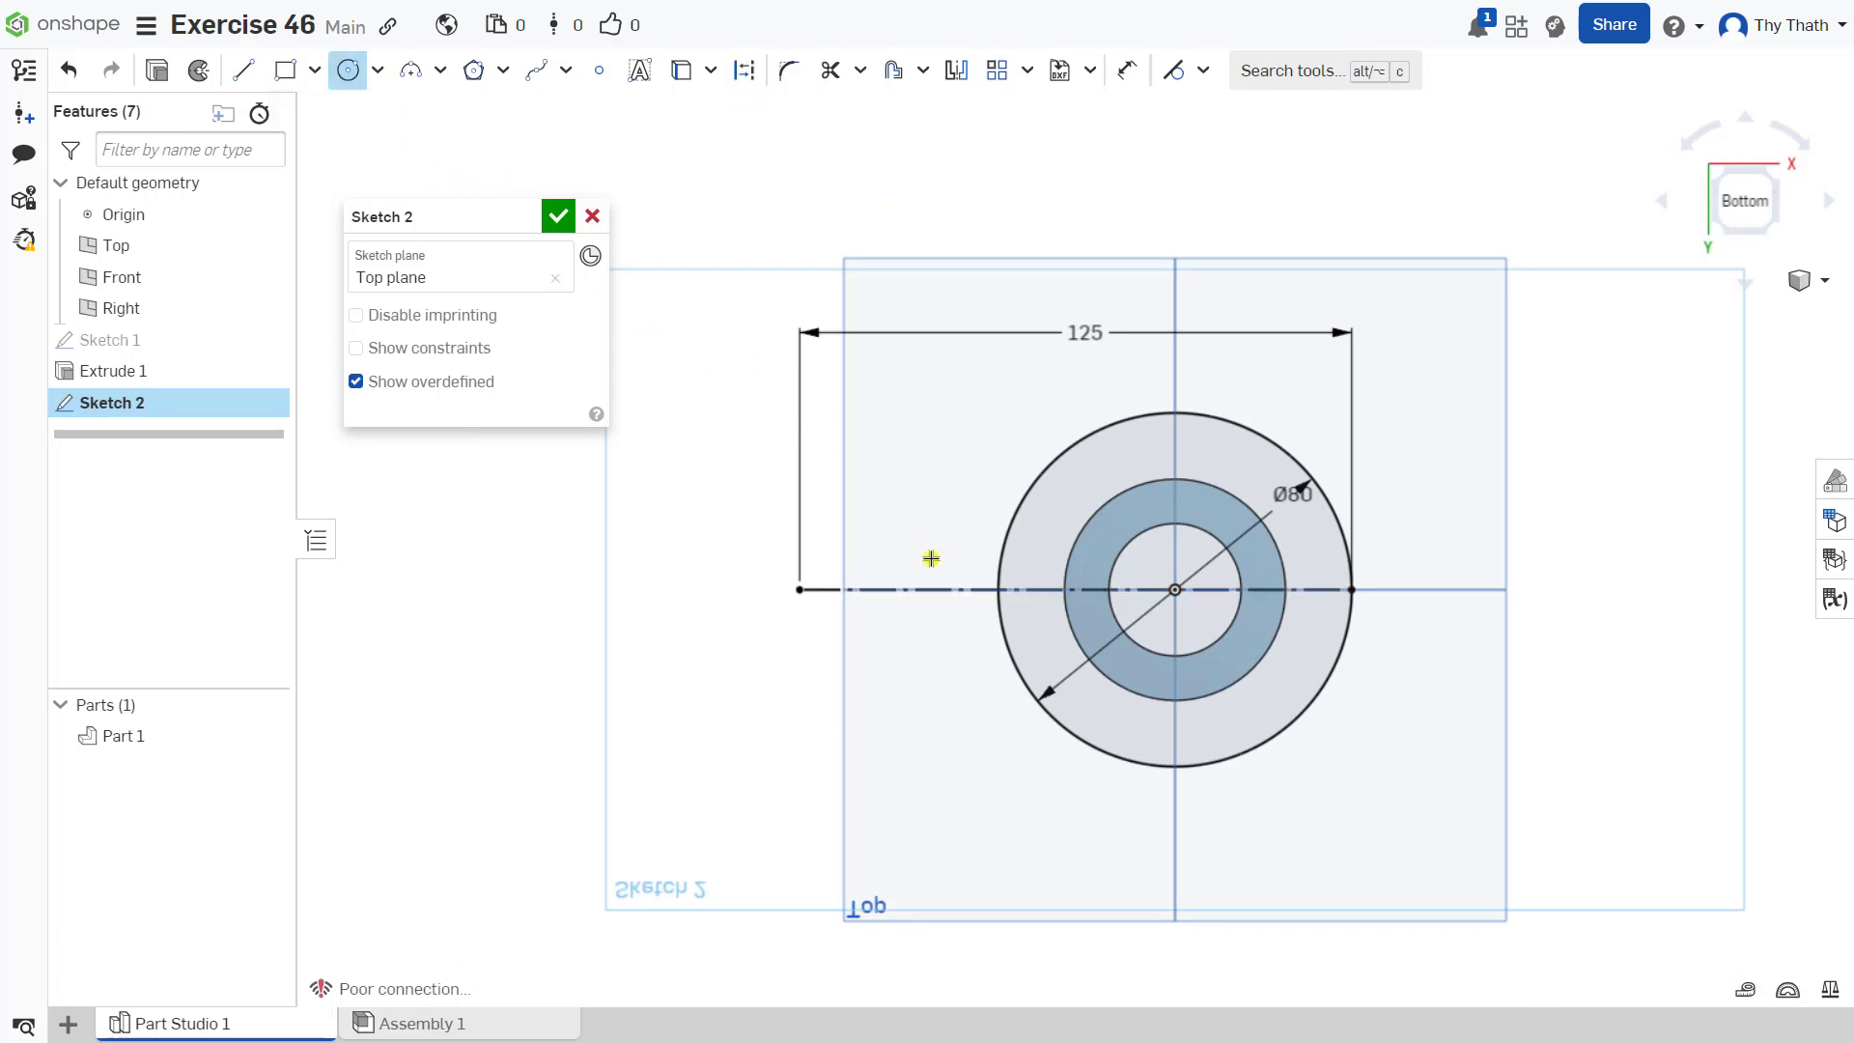
{"action": "left_click", "coordinate": [887, 588]}
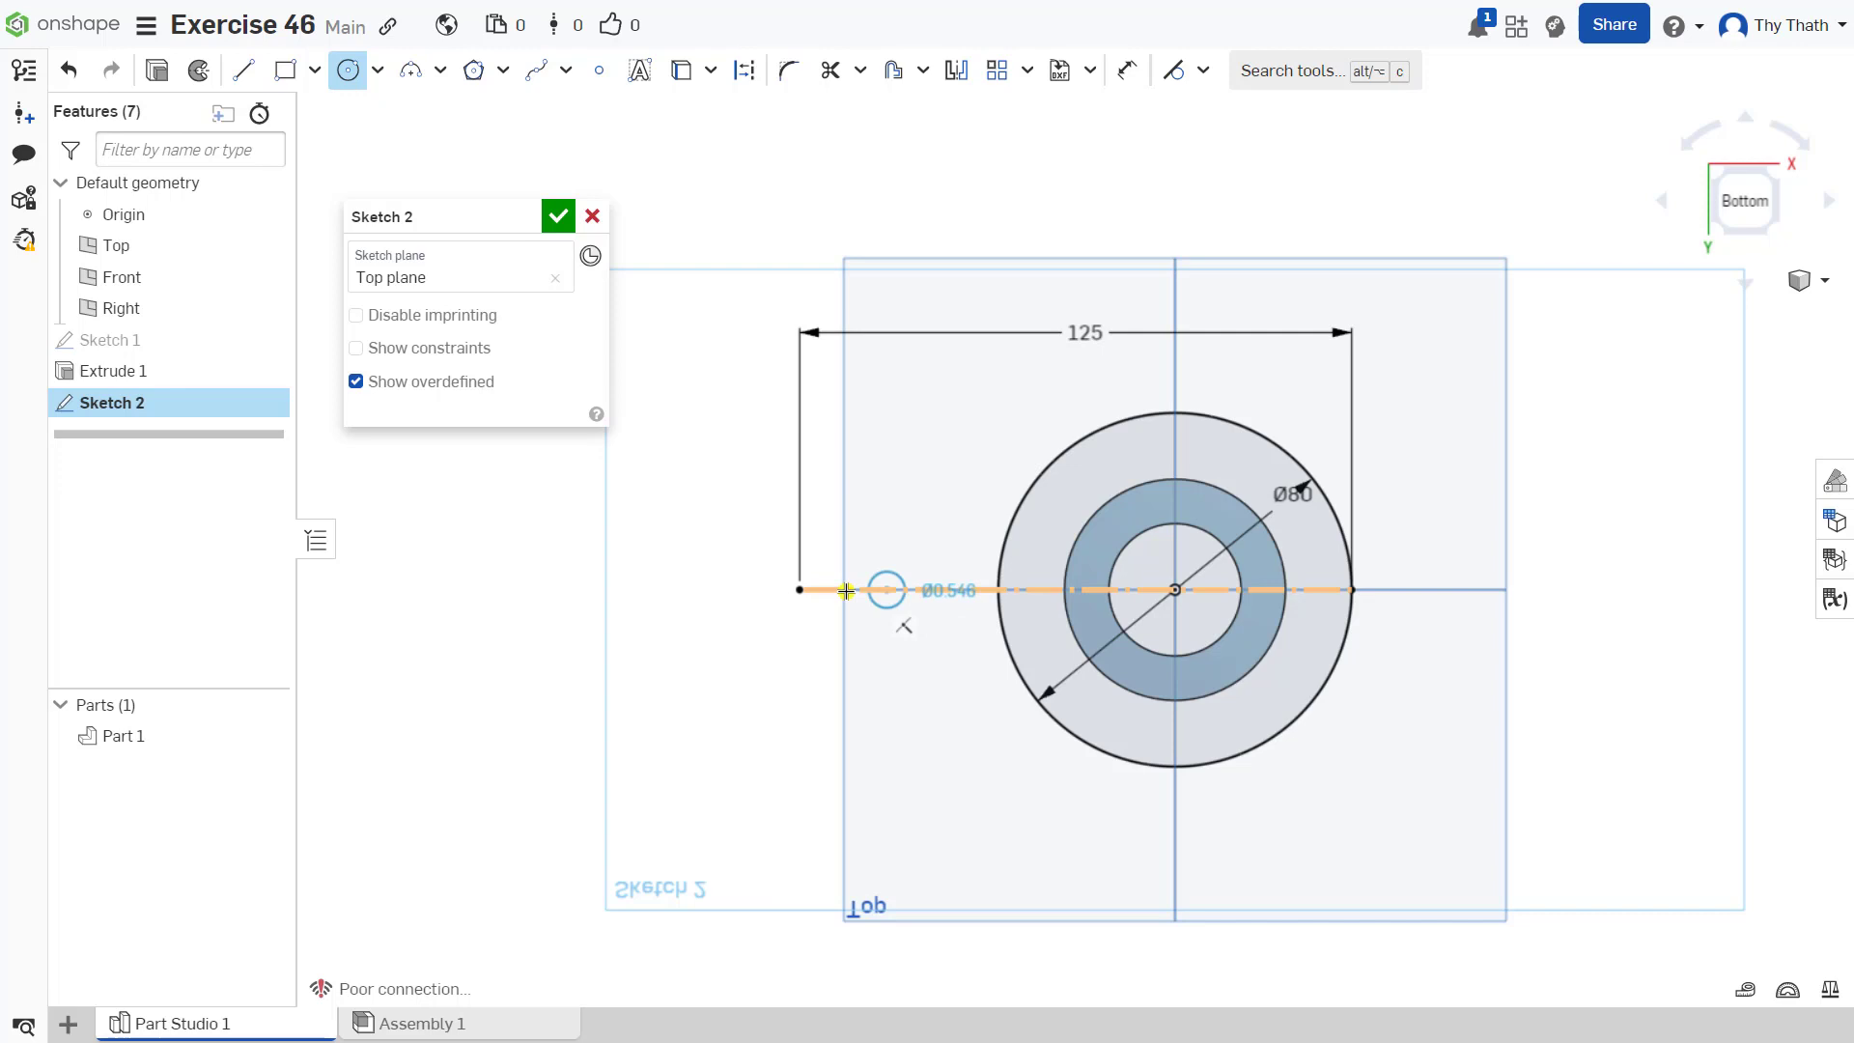
{"action": "left_click", "coordinate": [796, 589]}
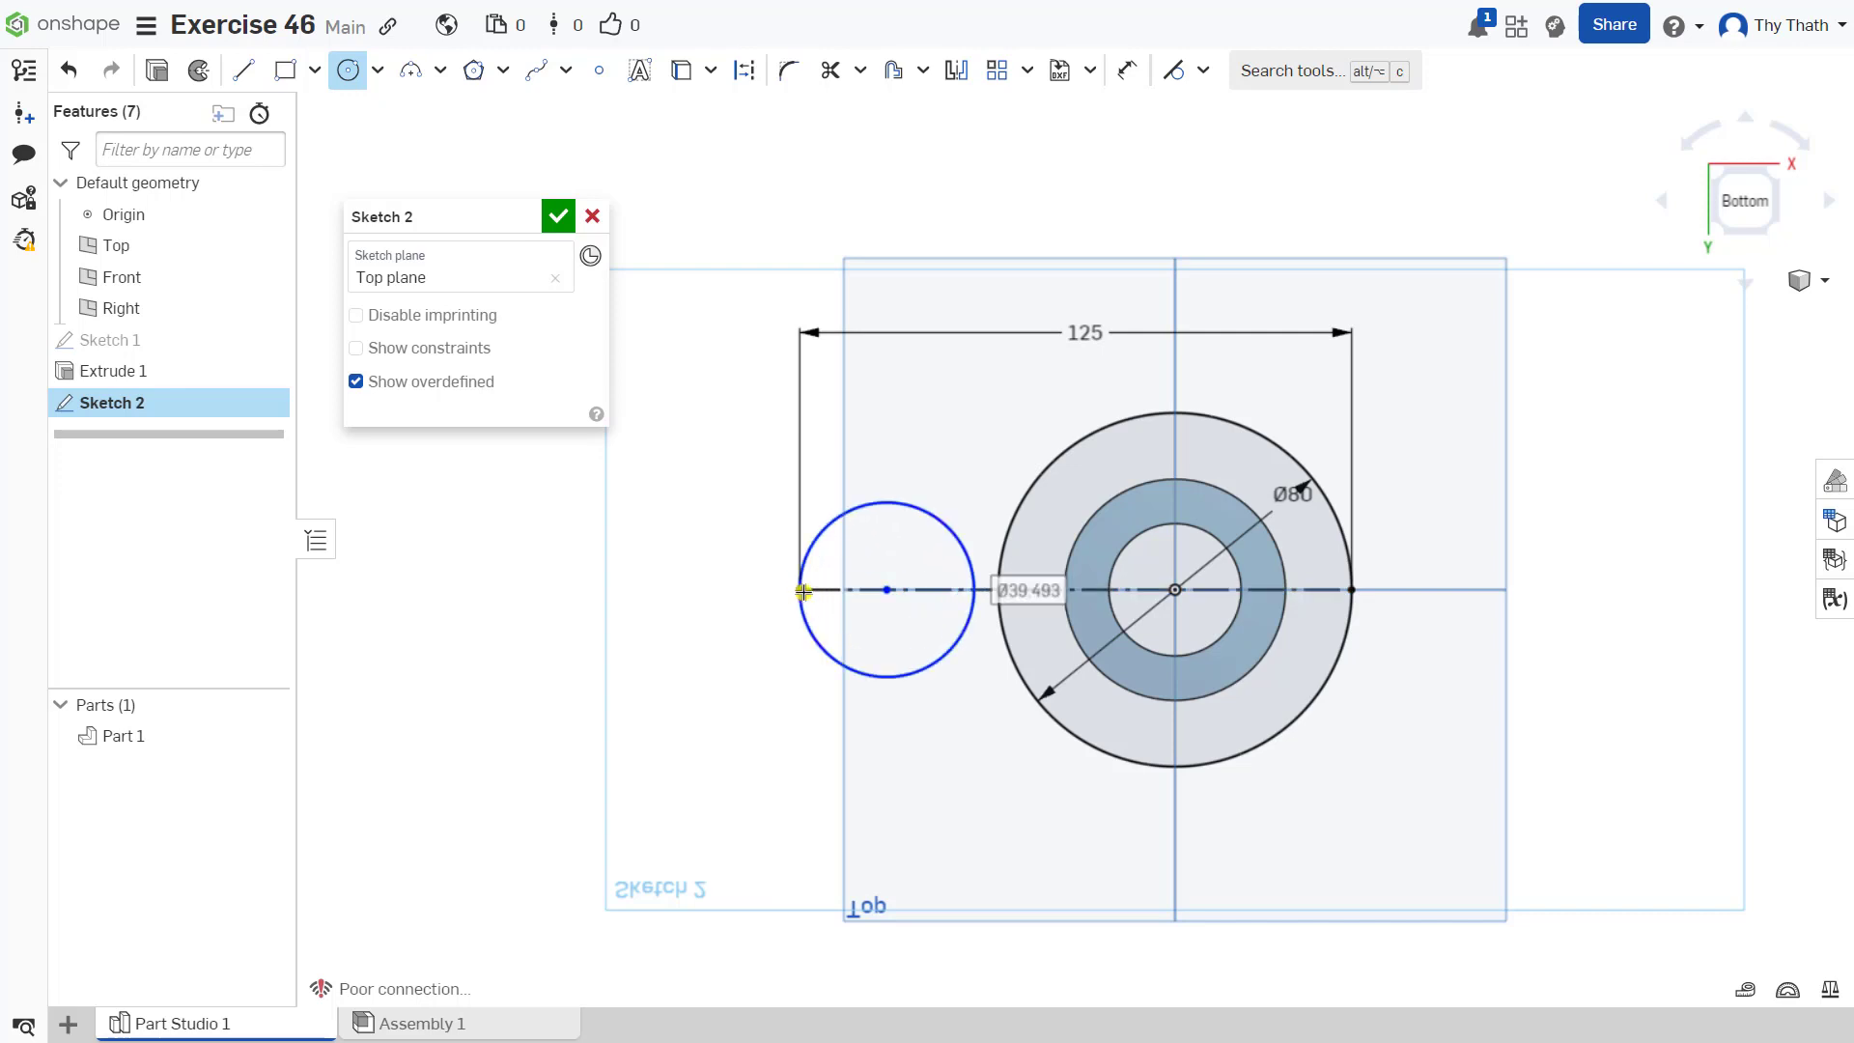
{"action": "left_click", "coordinate": [886, 589]}
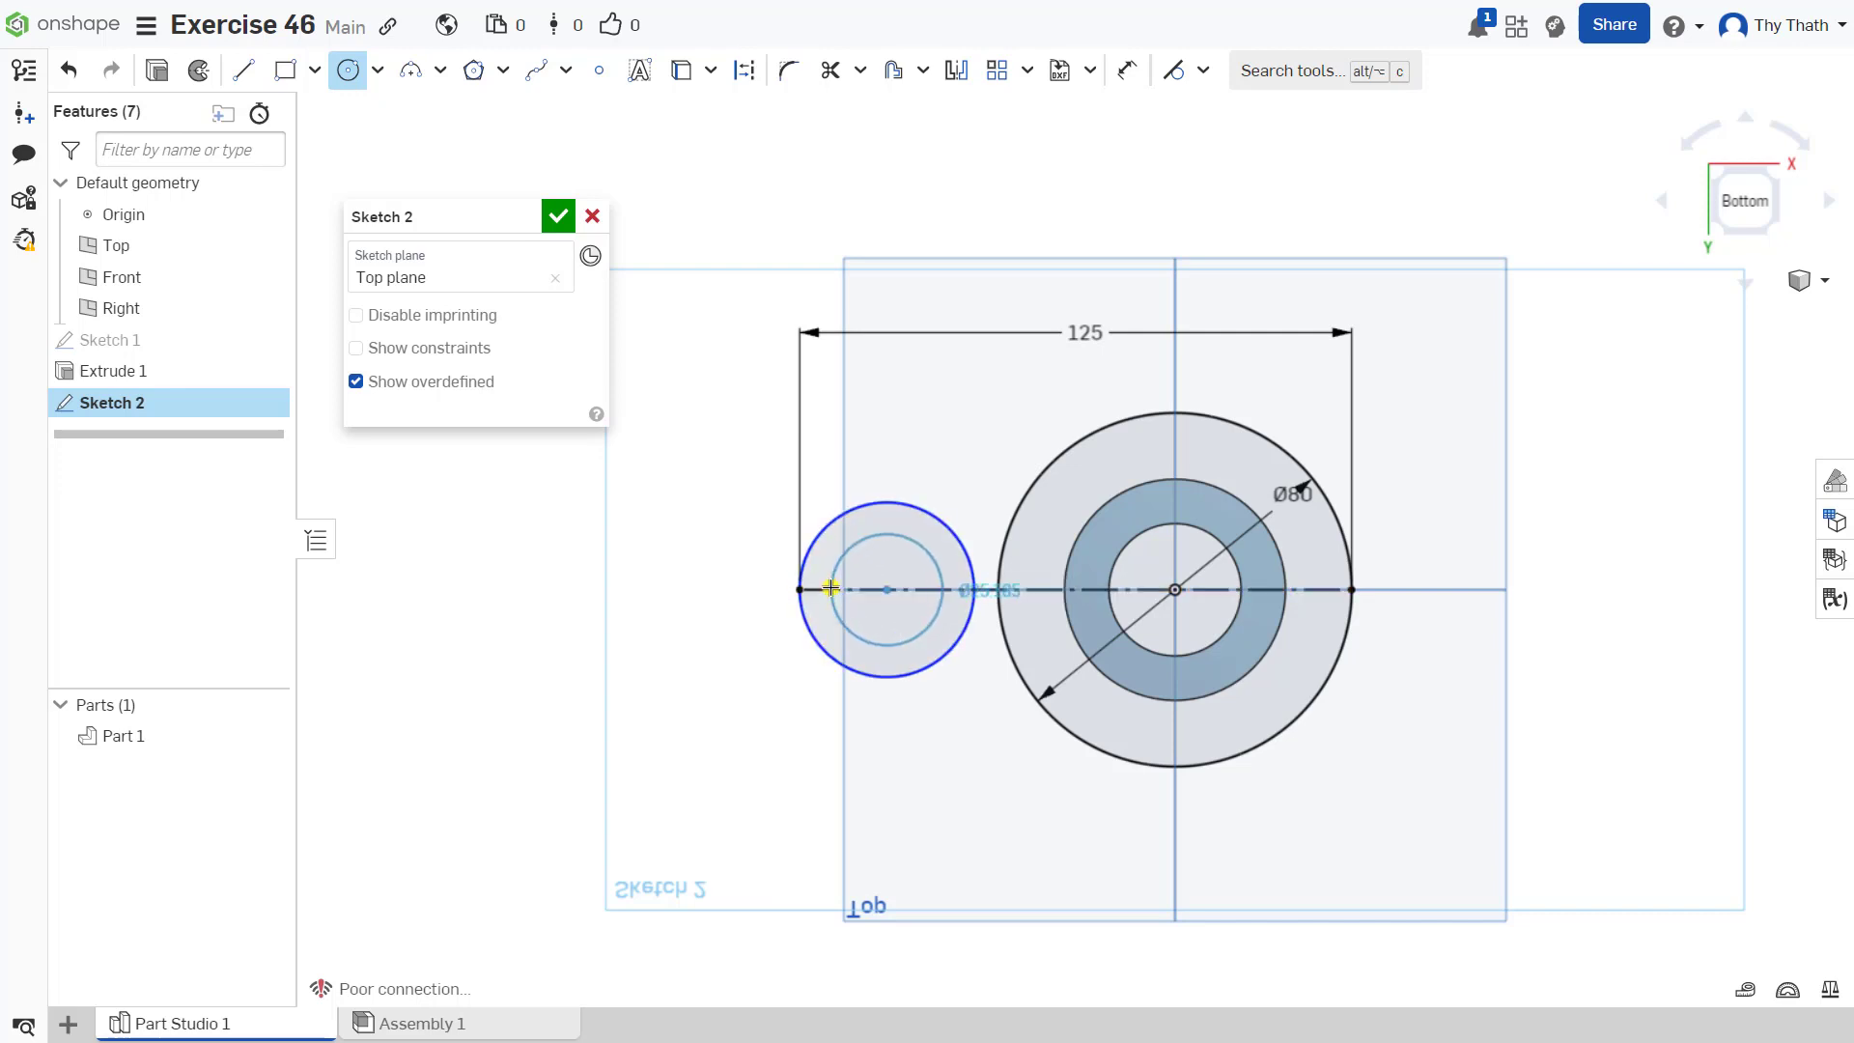
{"action": "left_click", "coordinate": [350, 71]}
Dimension the outer of the two small concentric circles to a 30 mm diameter
{"action": "left_click", "coordinate": [1126, 69]}
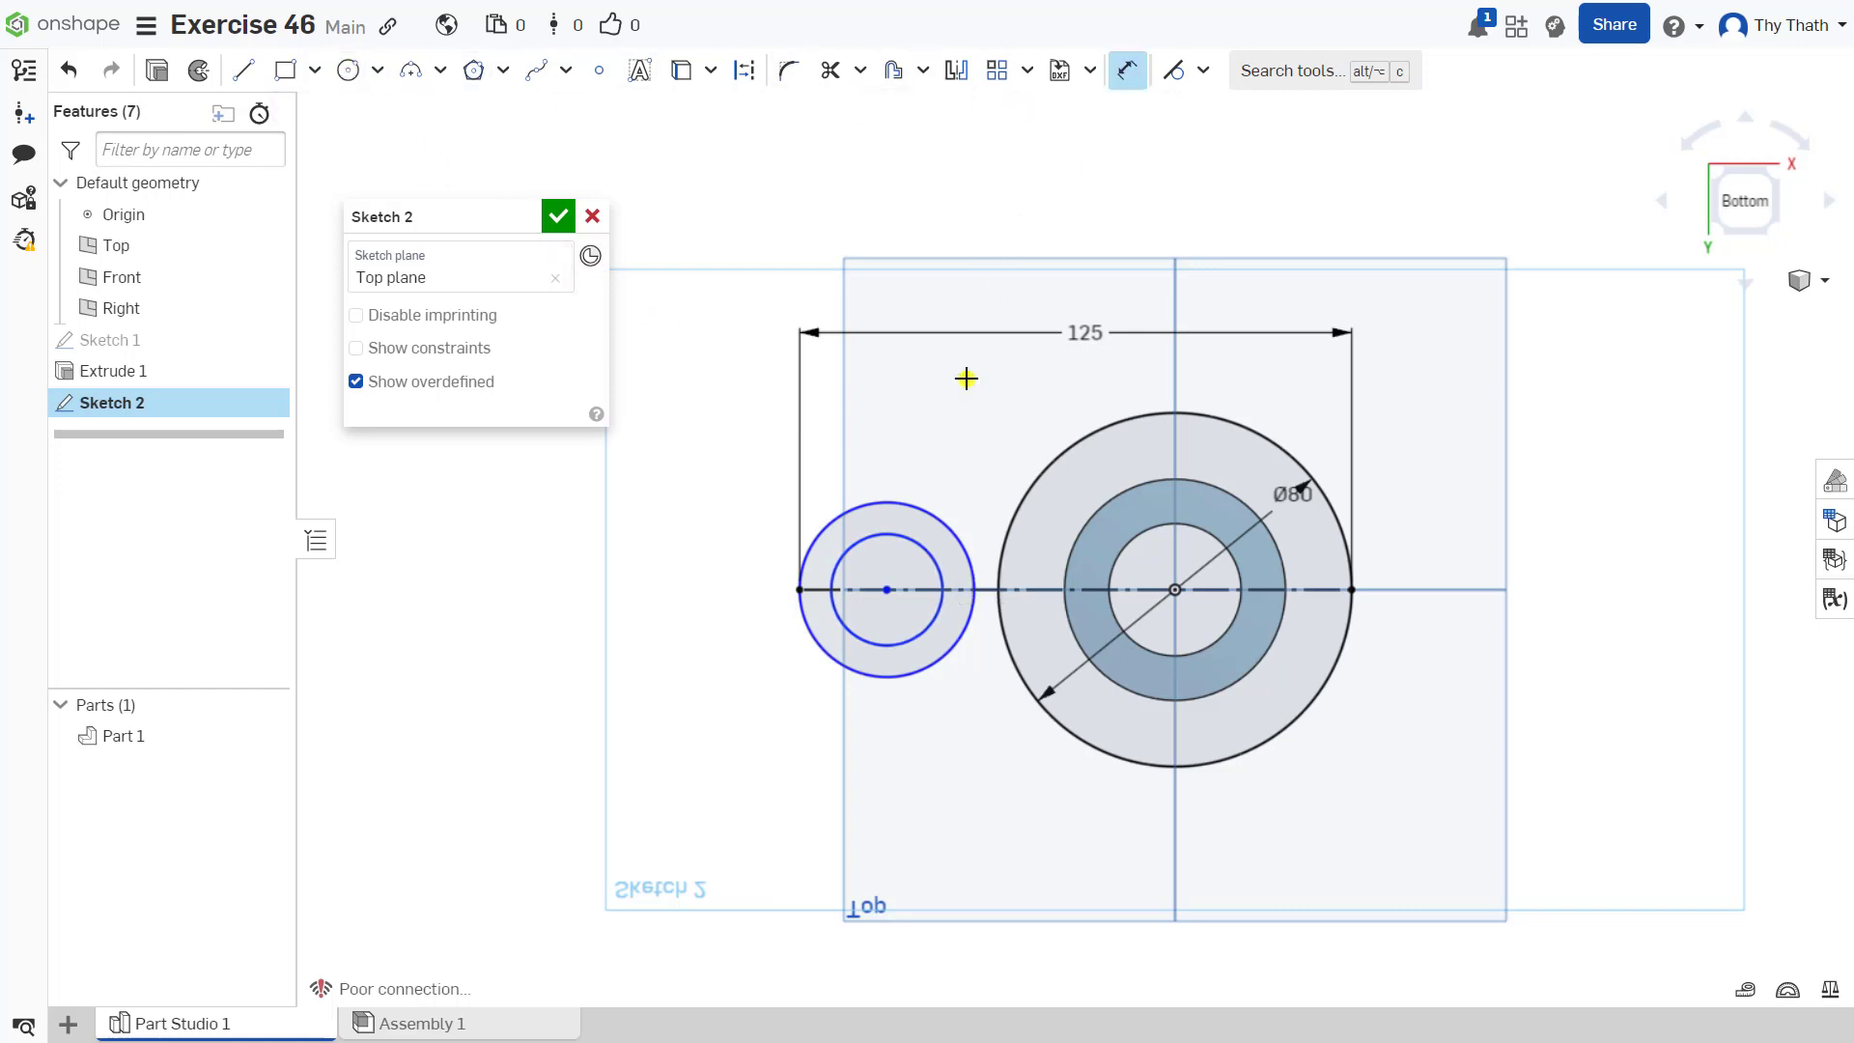
{"action": "left_click", "coordinate": [900, 501]}
{"action": "left_click", "coordinate": [934, 469]}
{"action": "key", "text": "Return"}
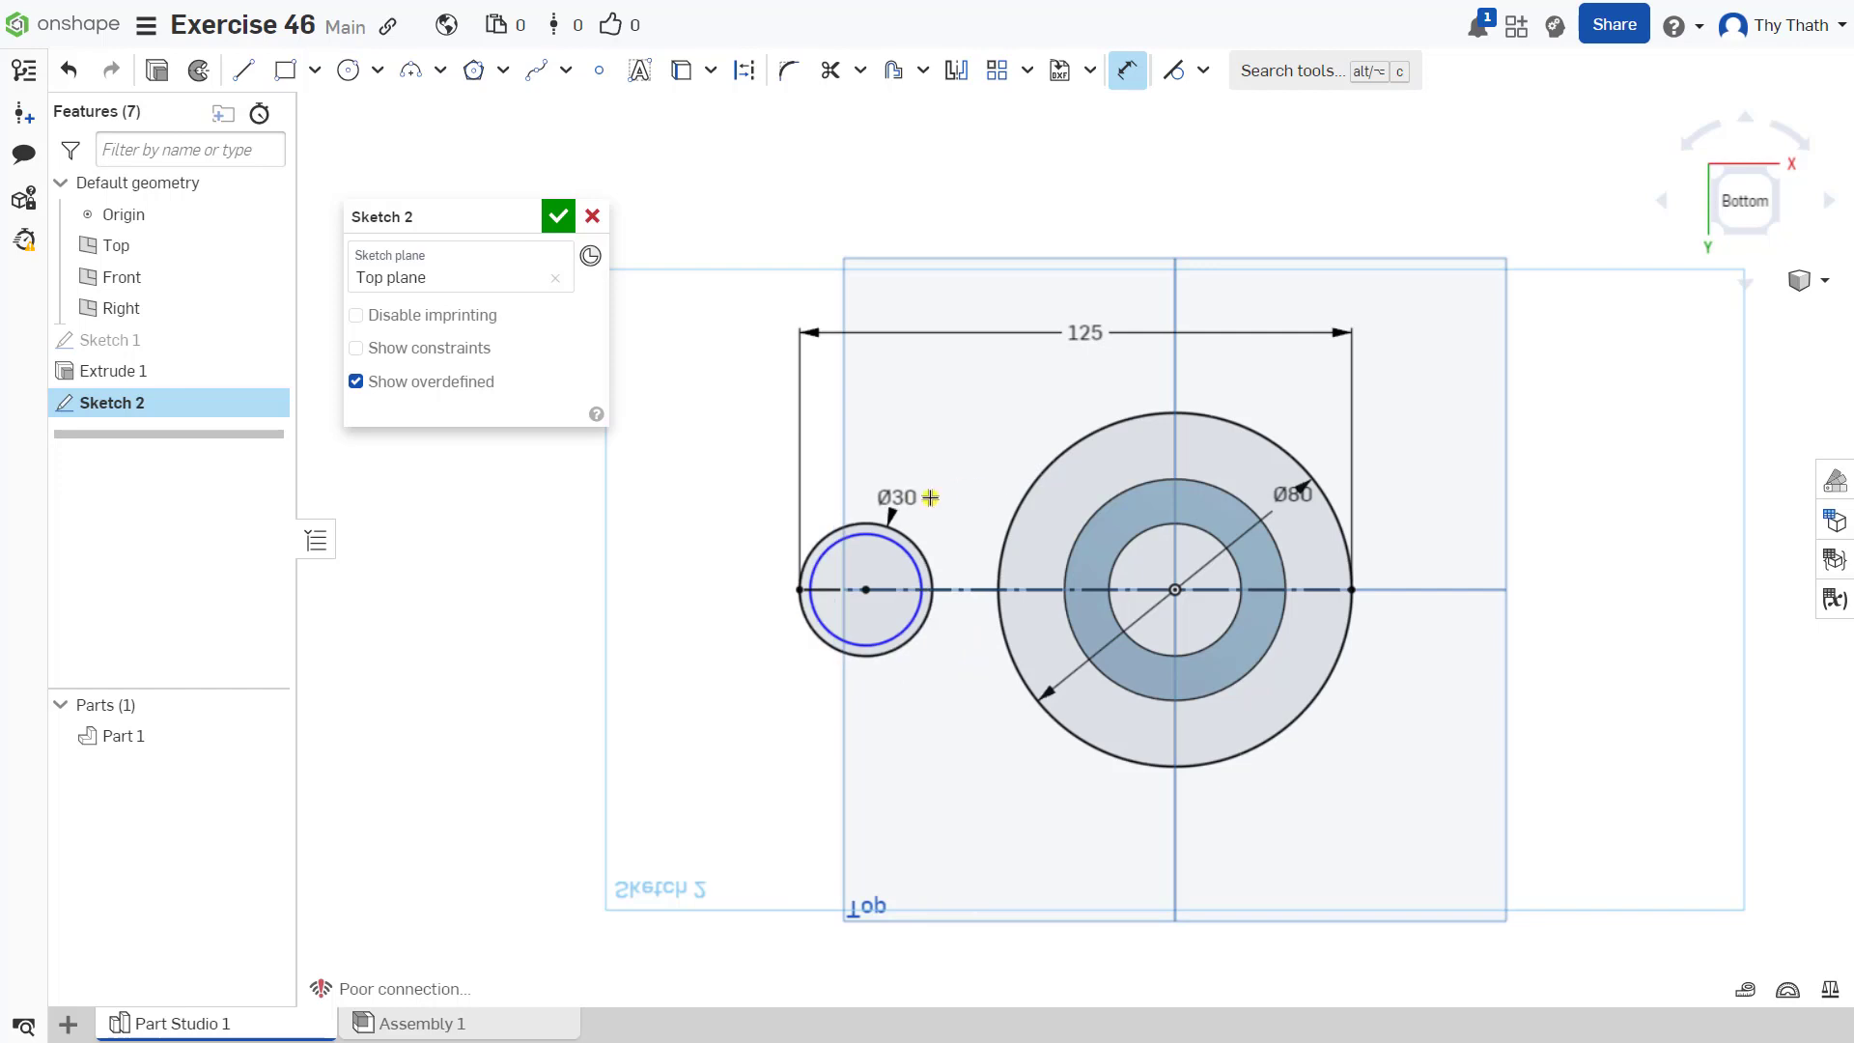
Dimension the circle inside the 30 mm circle to a 14 mm diameter
{"action": "scroll", "coordinate": [857, 556], "scroll_direction": "up", "scroll_amount": 5}
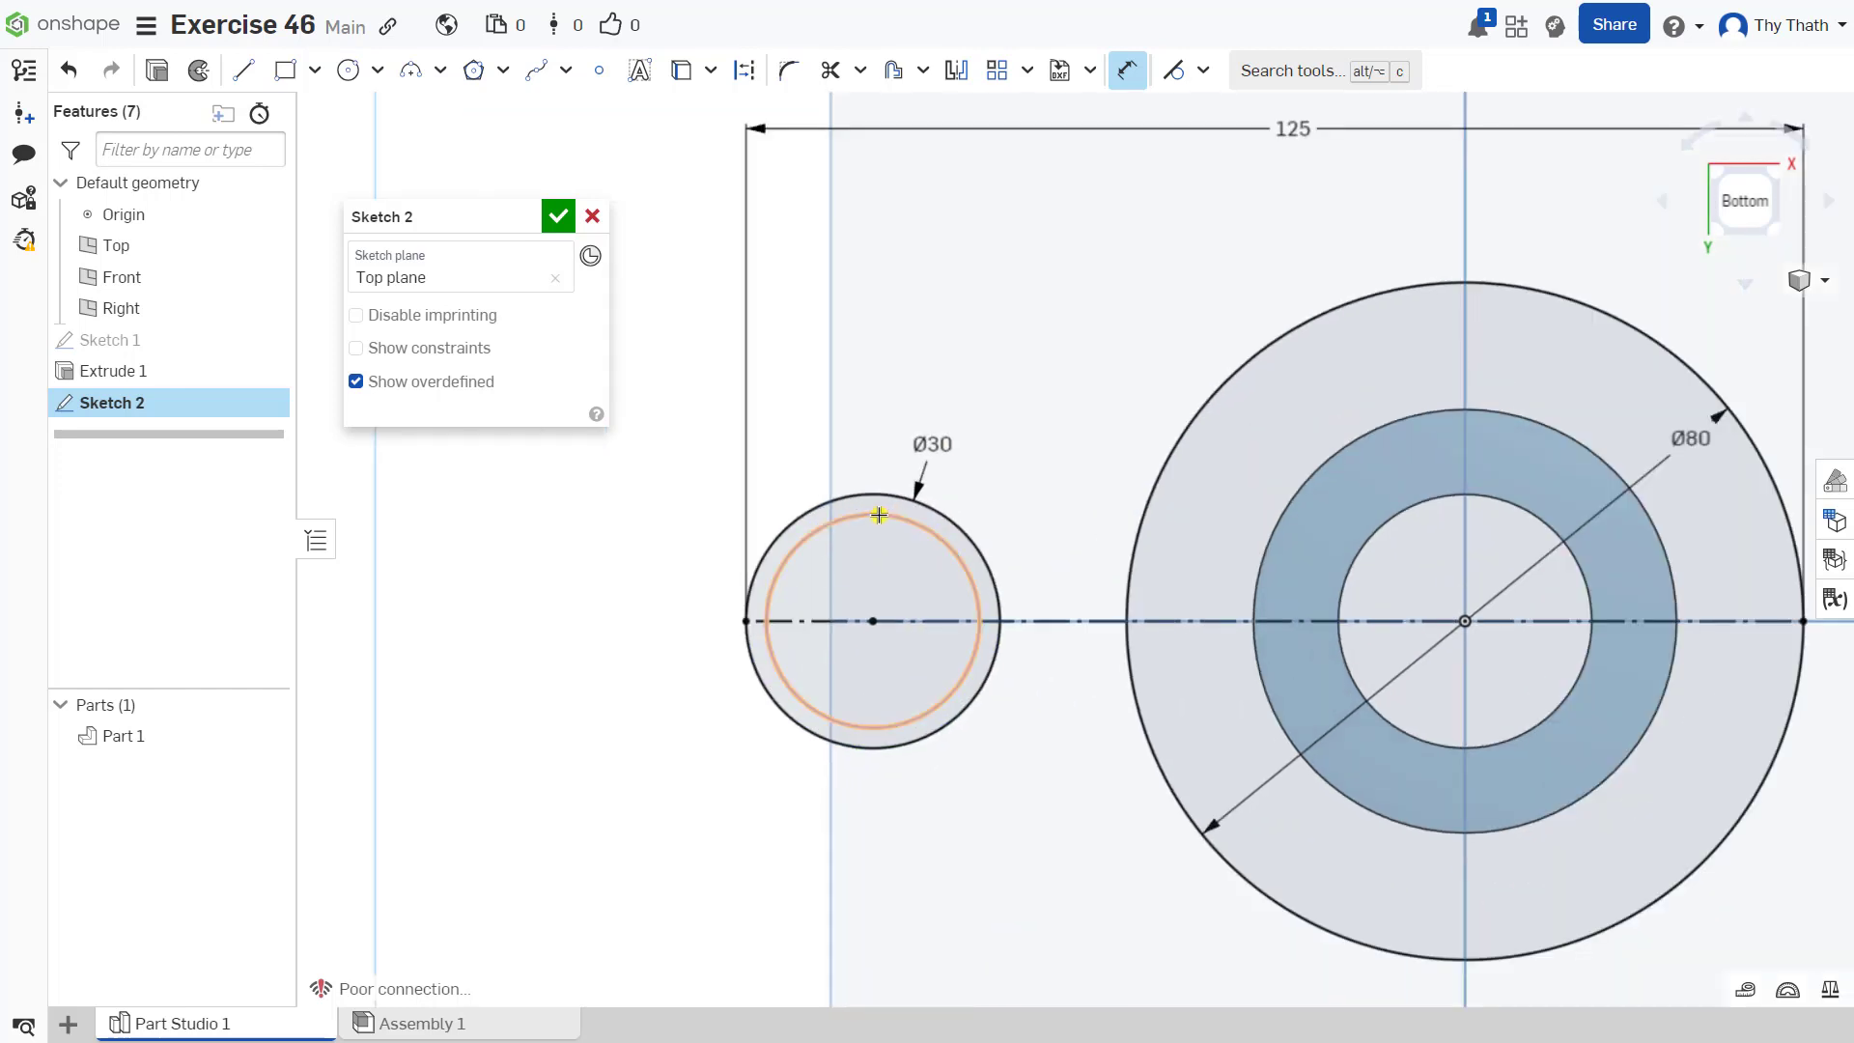
{"action": "left_click", "coordinate": [878, 516]}
{"action": "left_click", "coordinate": [883, 594]}
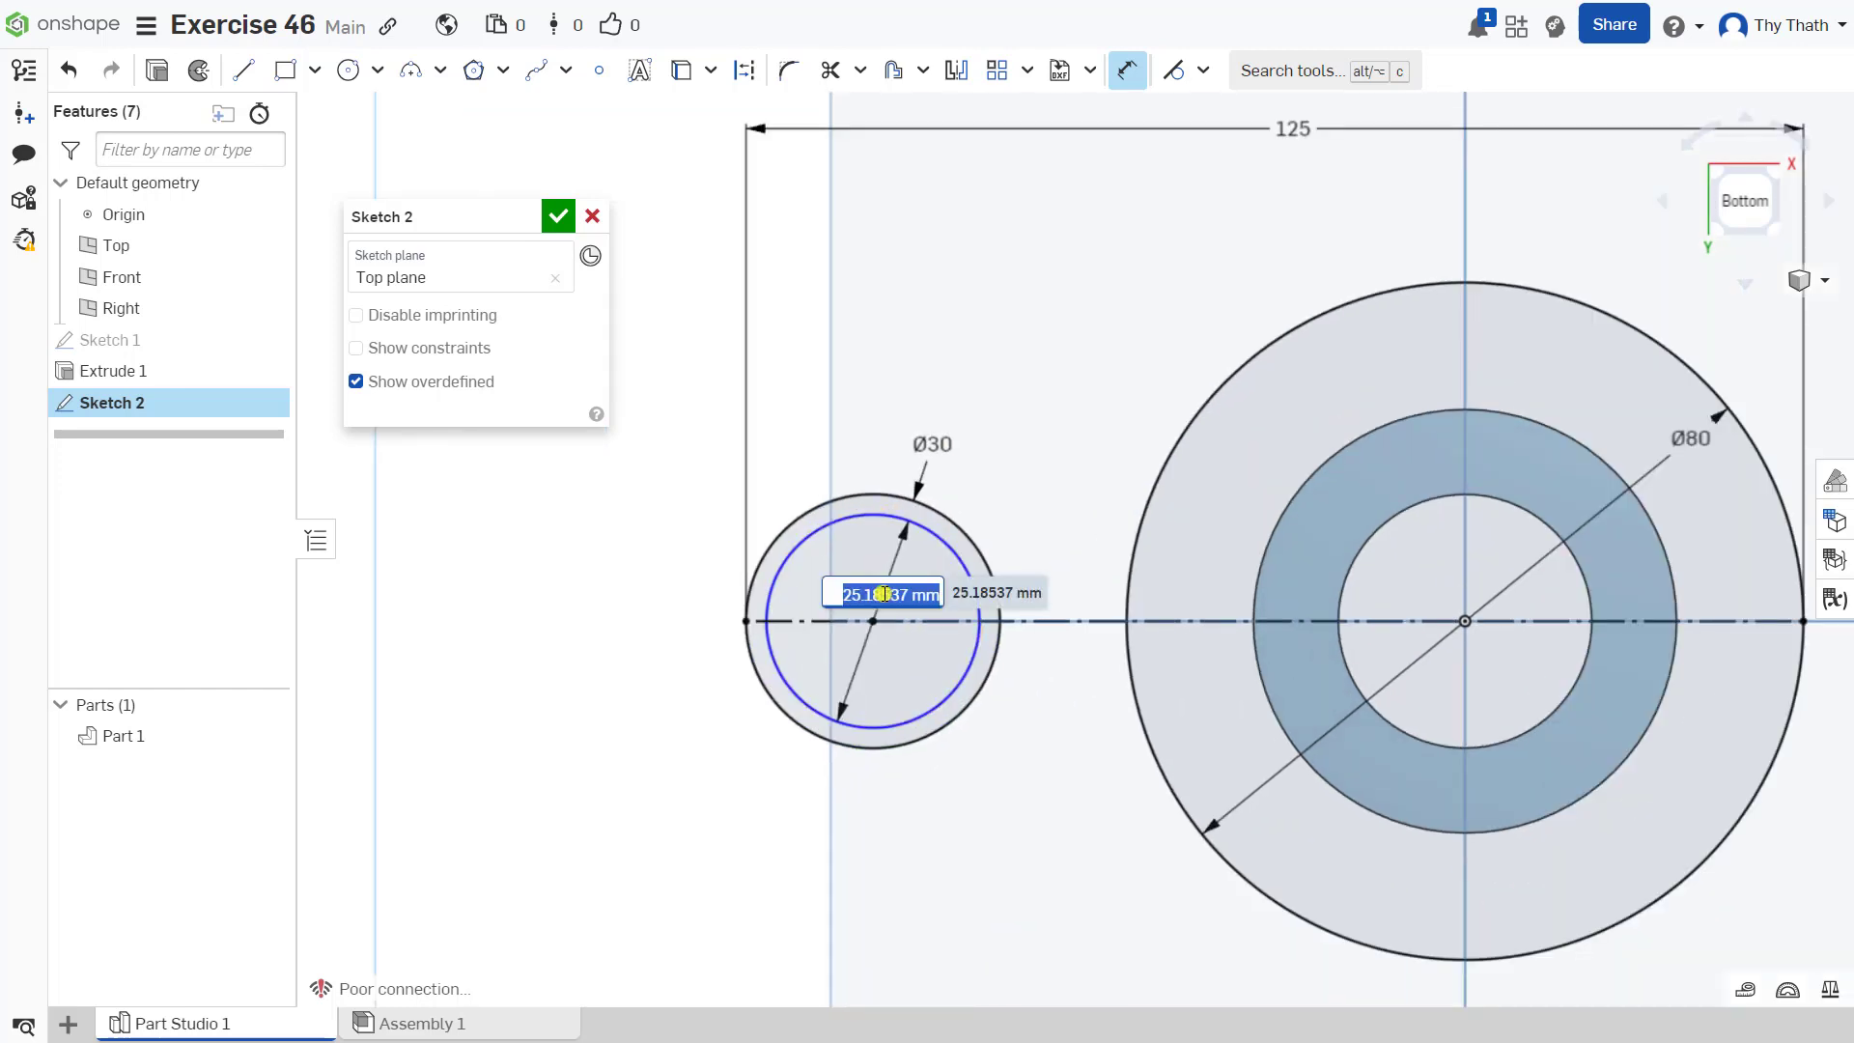
{"action": "type", "text": "14"}
{"action": "key", "text": "Return"}
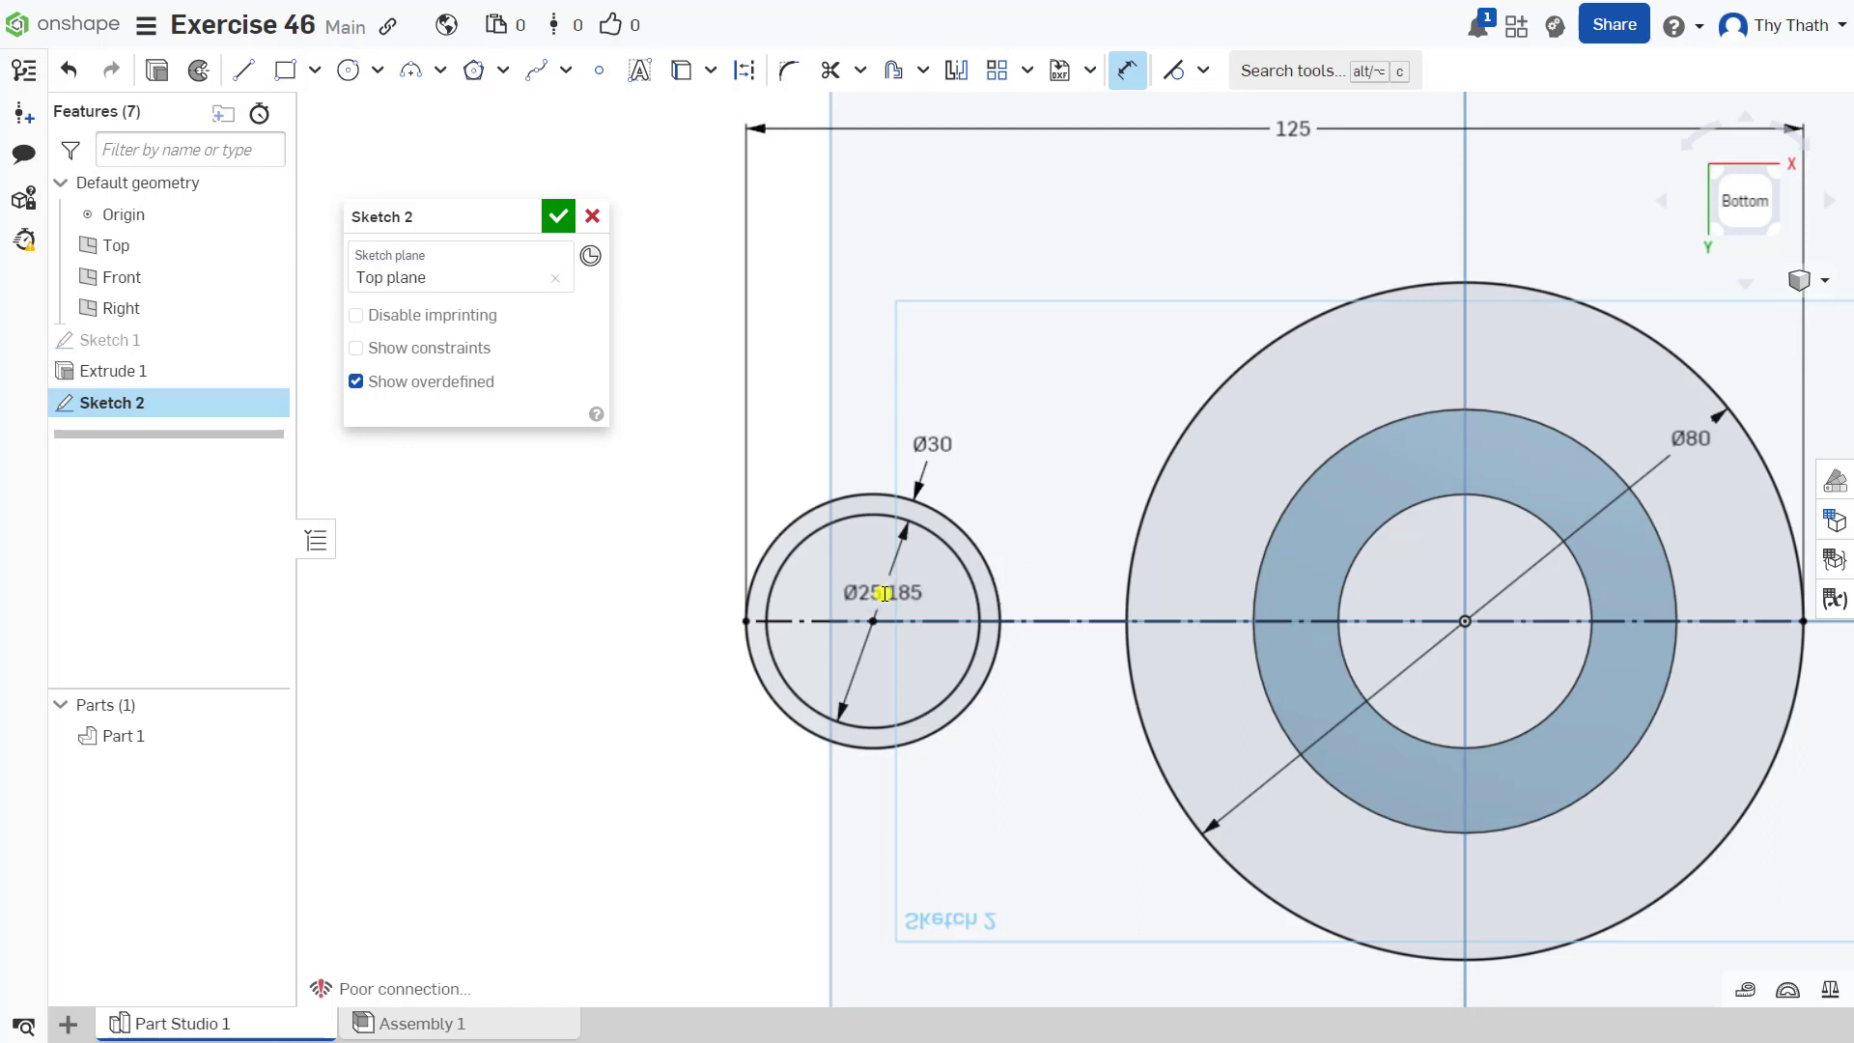
{"action": "scroll", "coordinate": [902, 576], "scroll_direction": "down", "scroll_amount": 3}
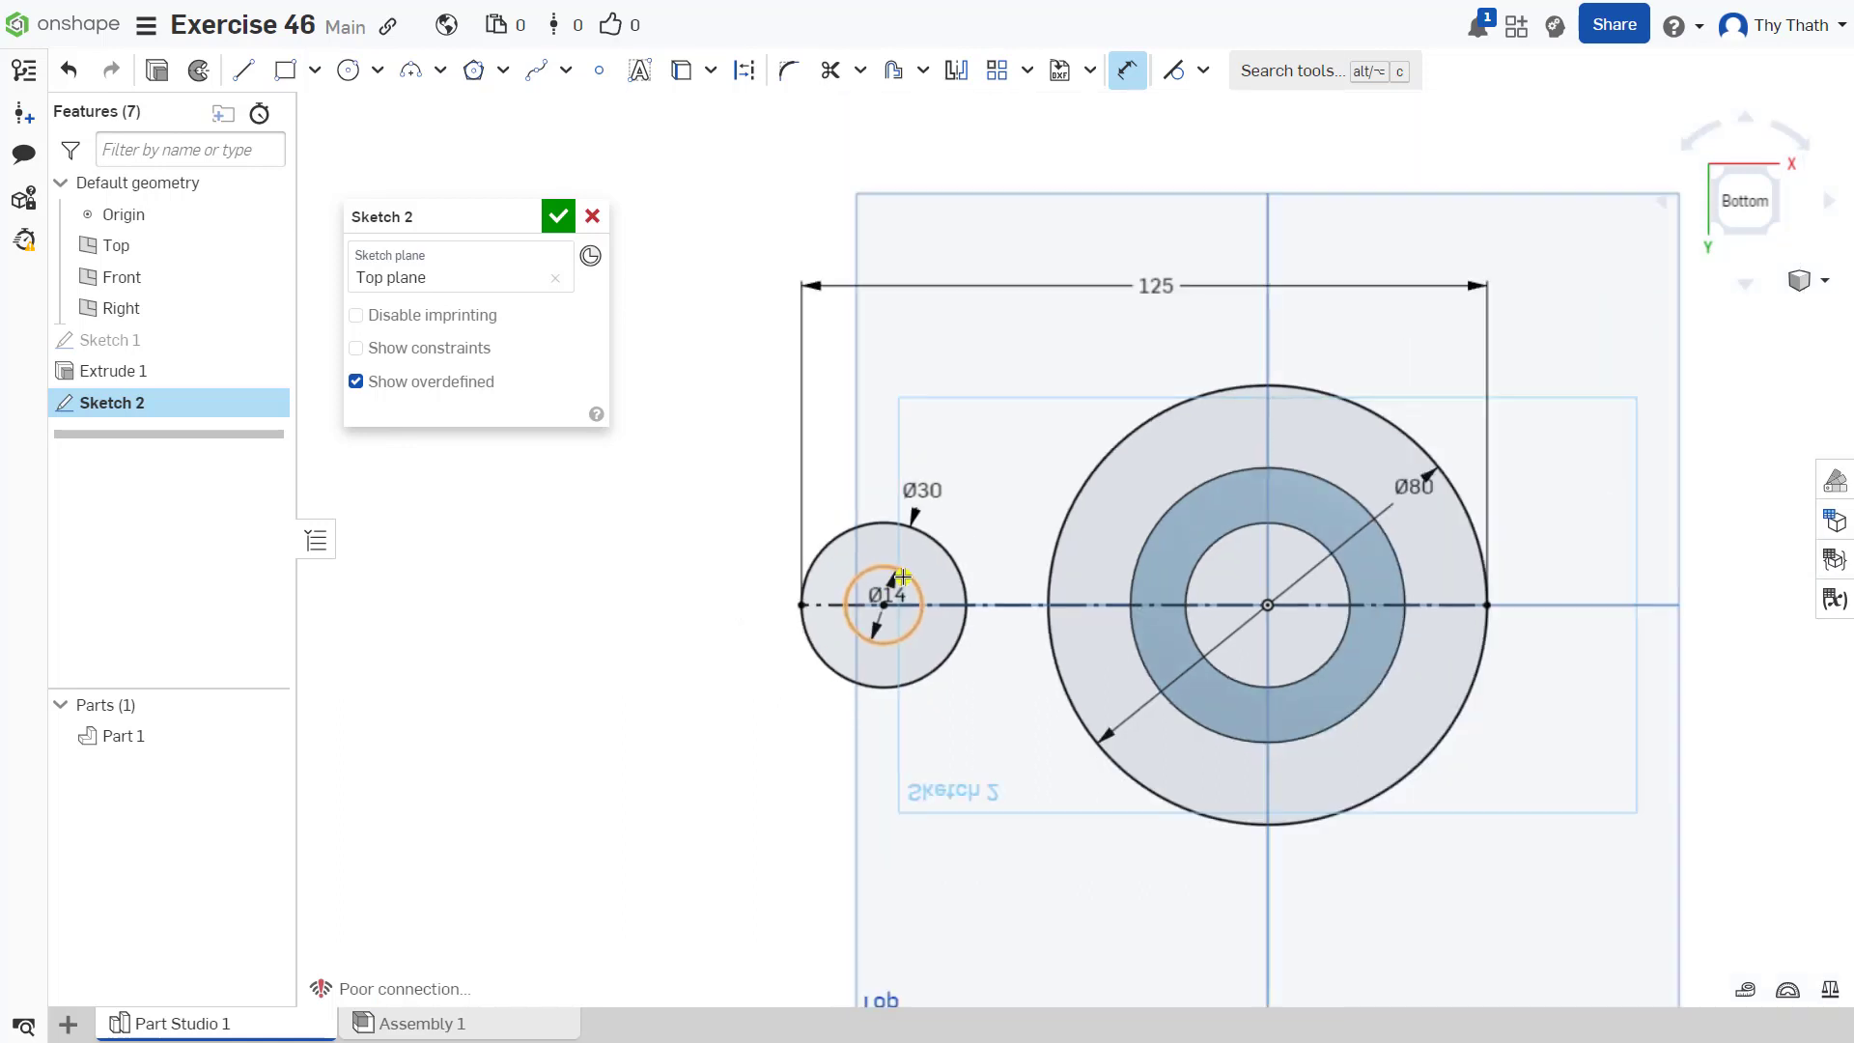
{"action": "left_click", "coordinate": [1127, 69]}
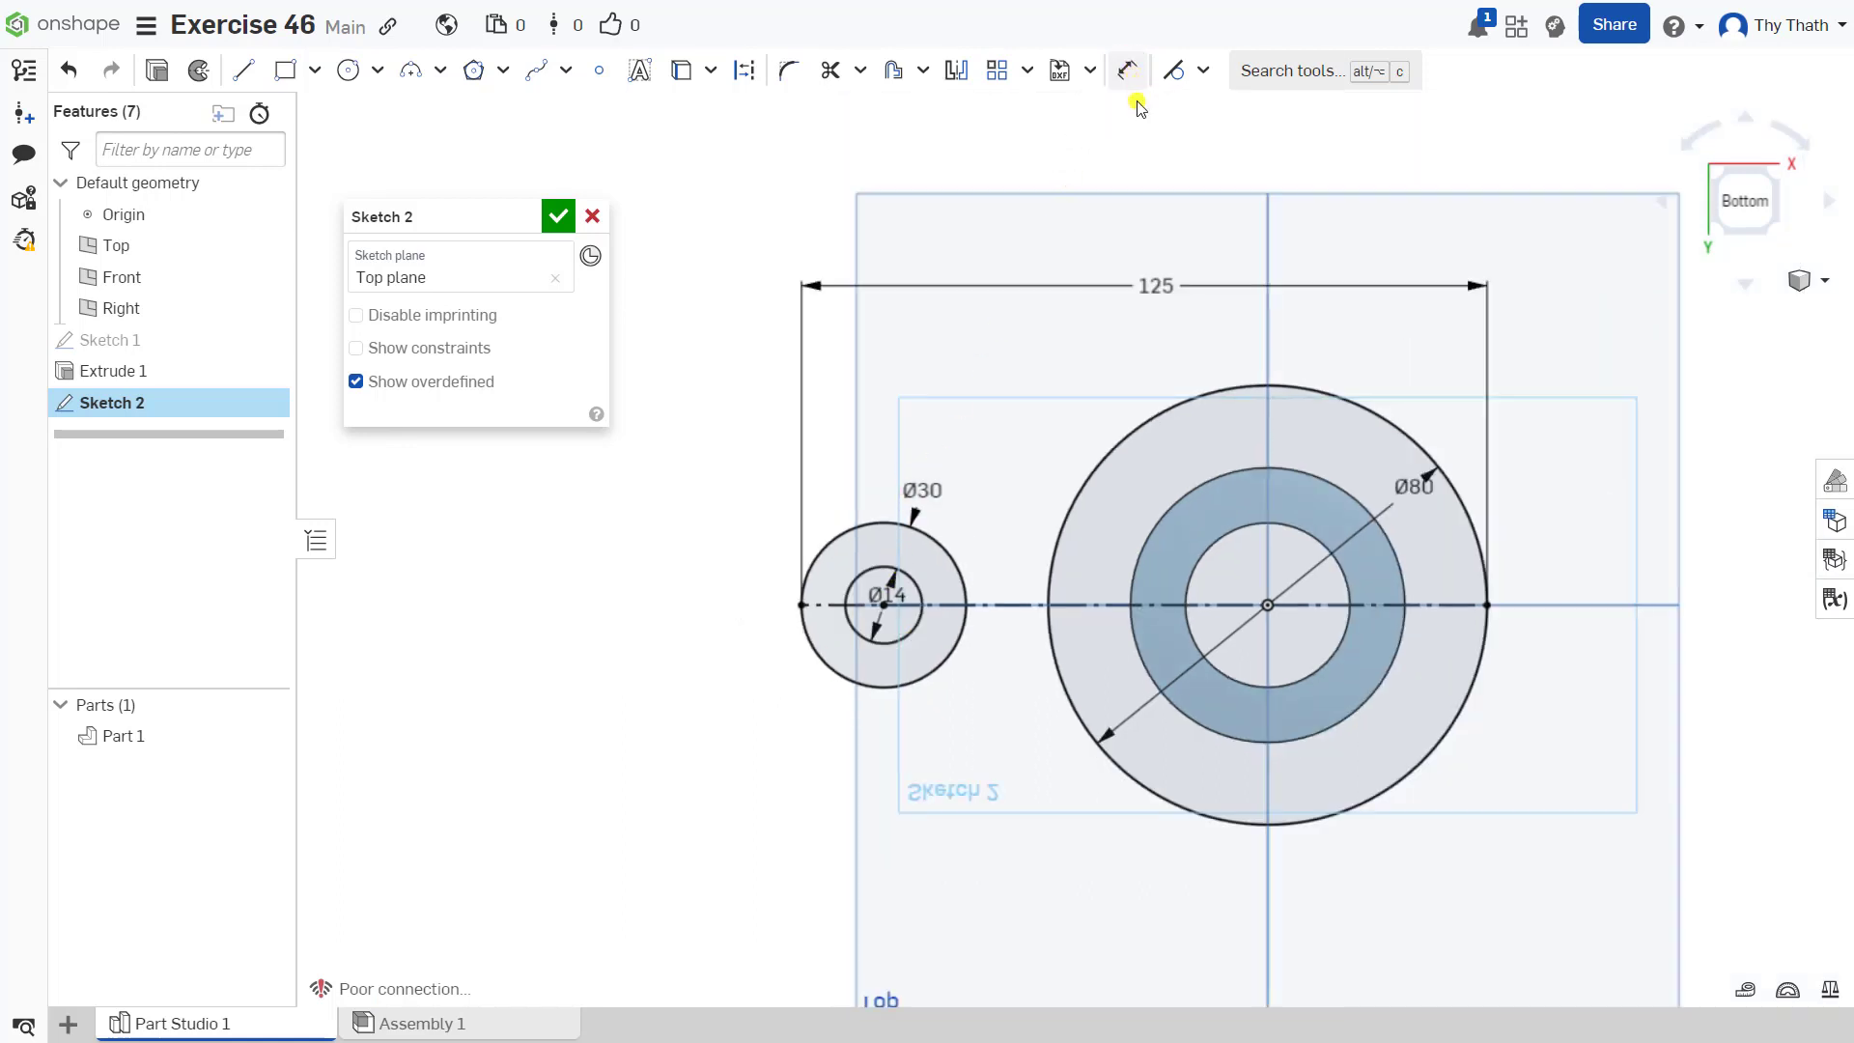
Project the tube's outer circular edge into the sketch
{"action": "left_click", "coordinate": [1182, 502]}
{"action": "left_click", "coordinate": [681, 70]}
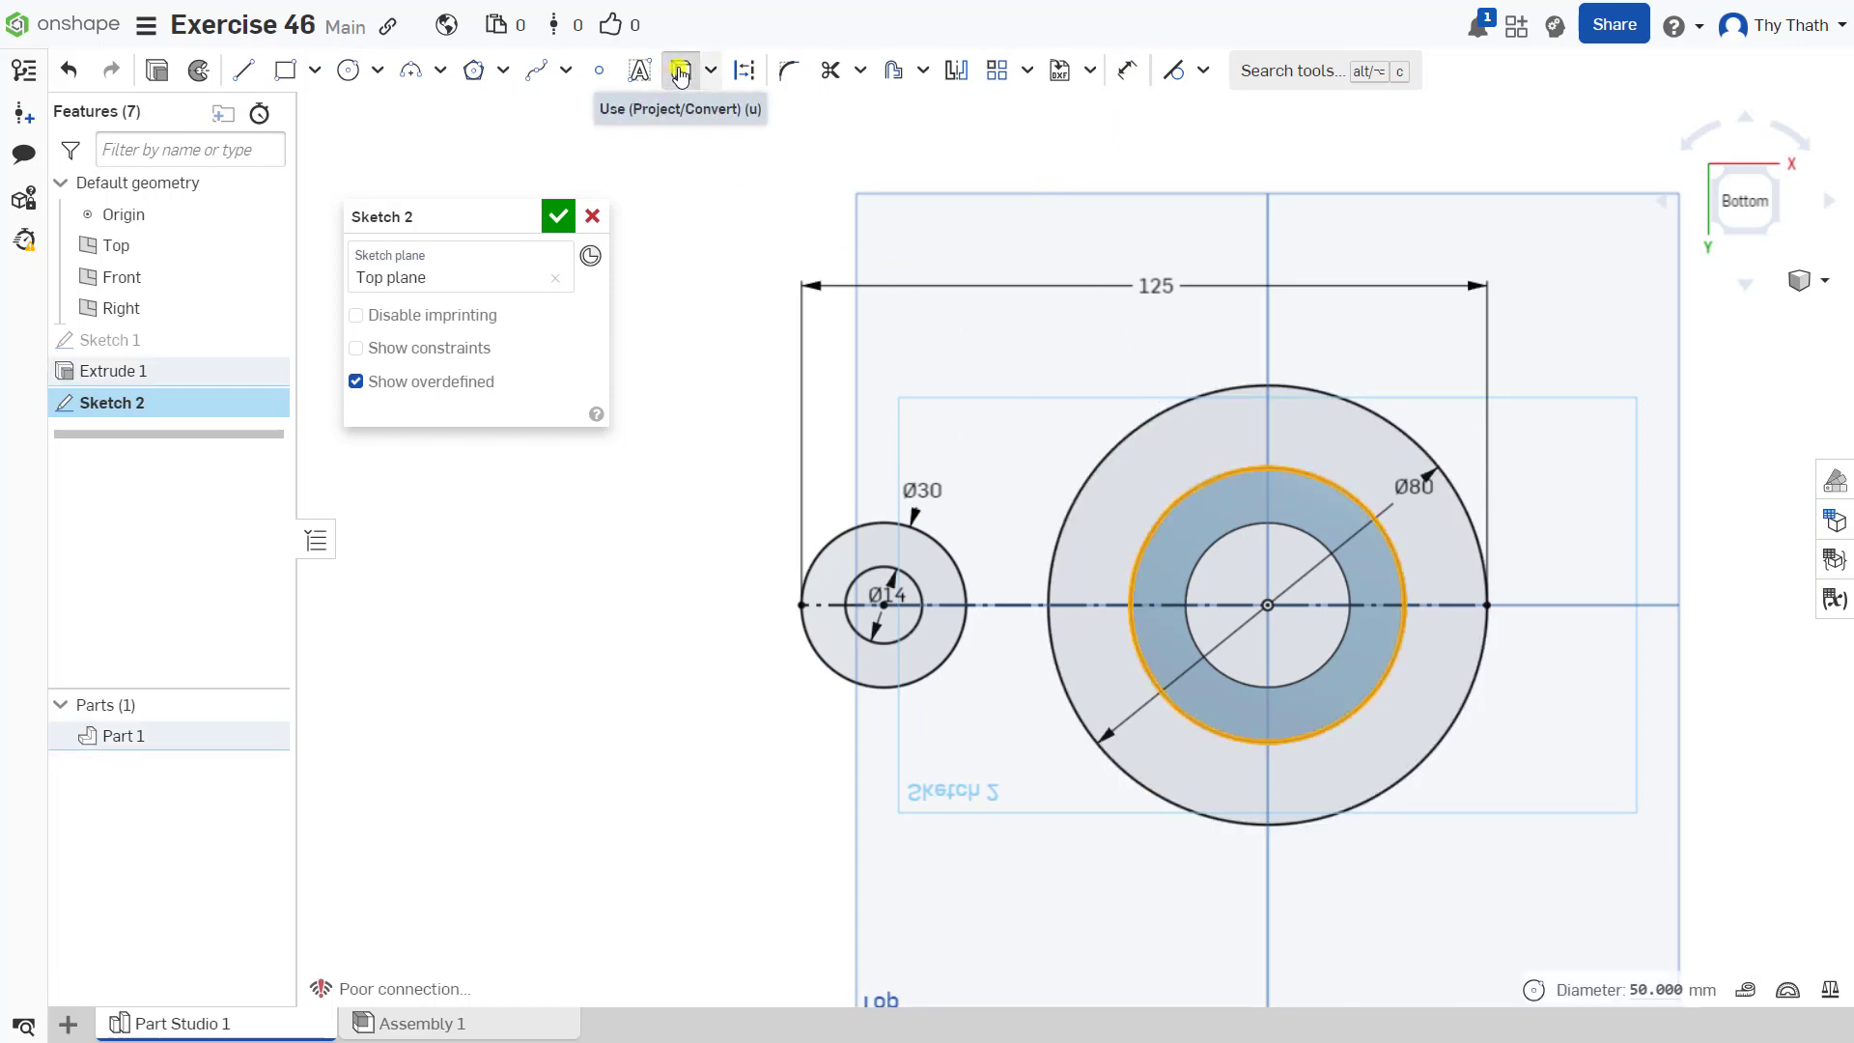
{"action": "left_click", "coordinate": [787, 227]}
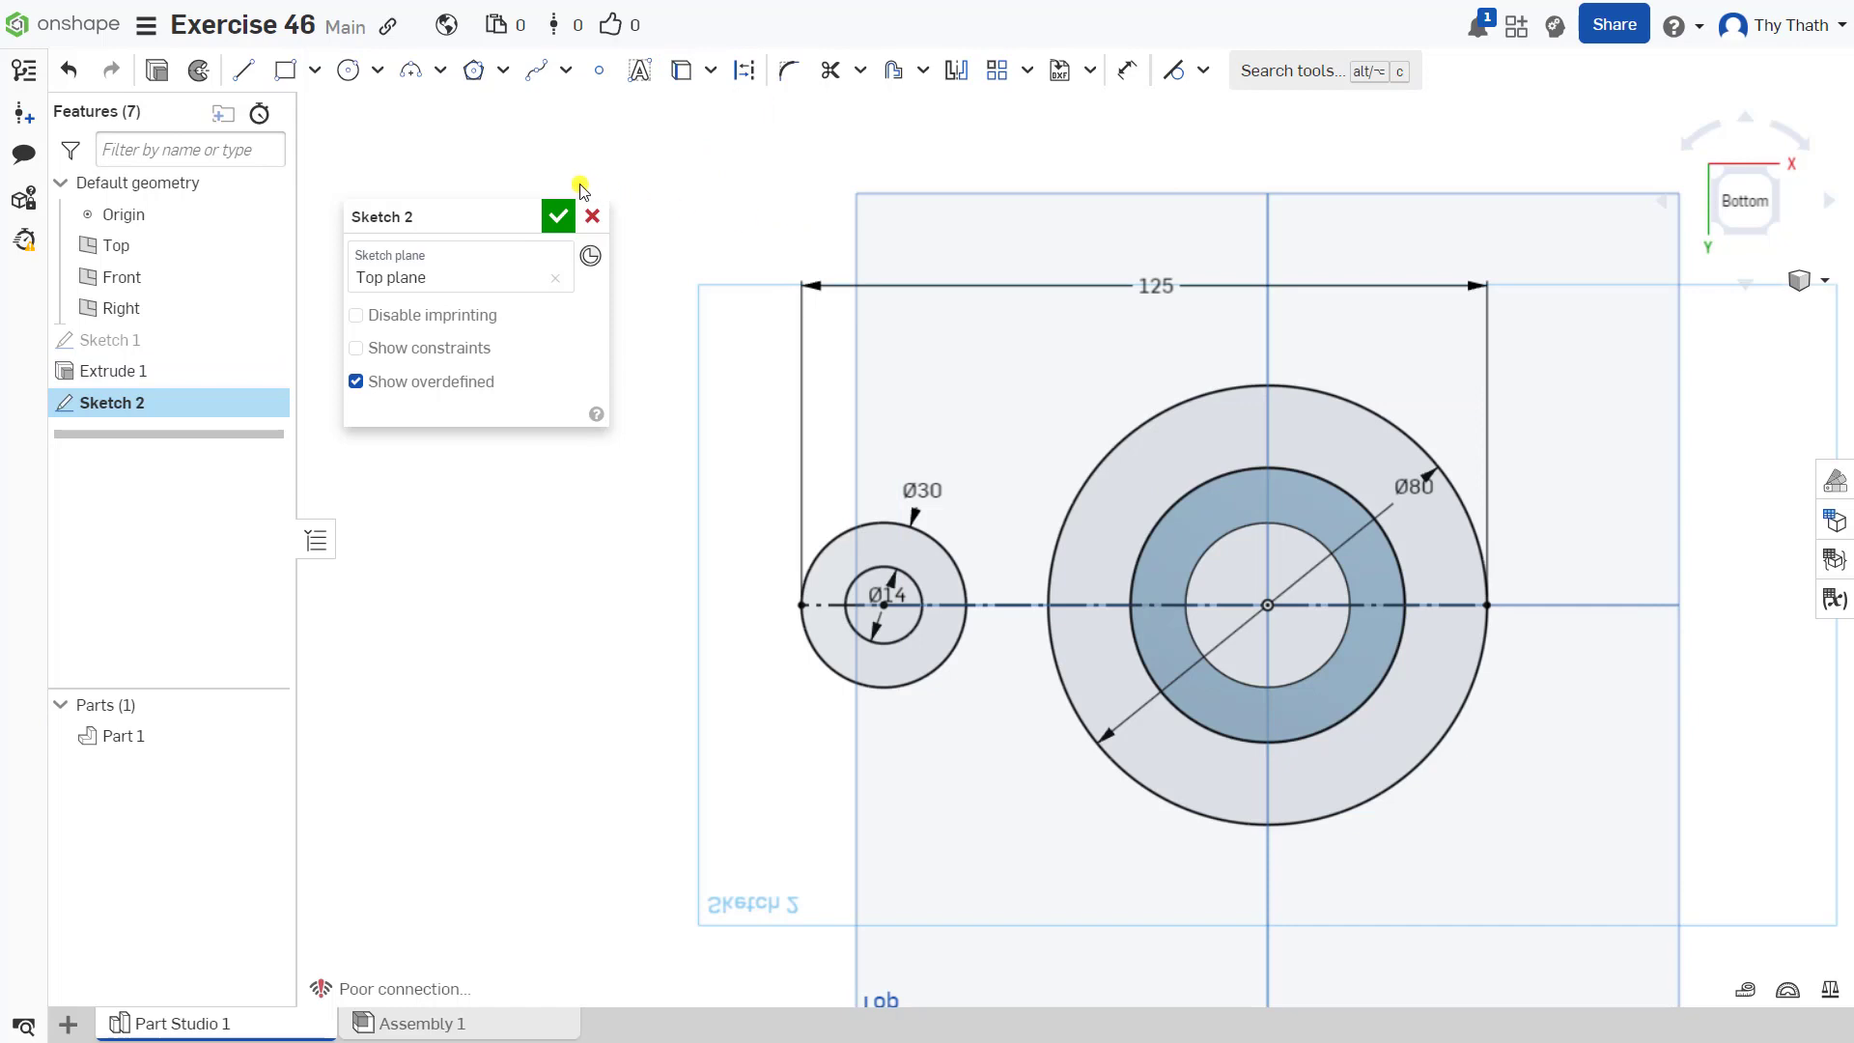
Draw a line about 34 mm long from the upper side of the 30 mm circle to the 80 mm circle's edge
{"action": "left_click", "coordinate": [243, 70]}
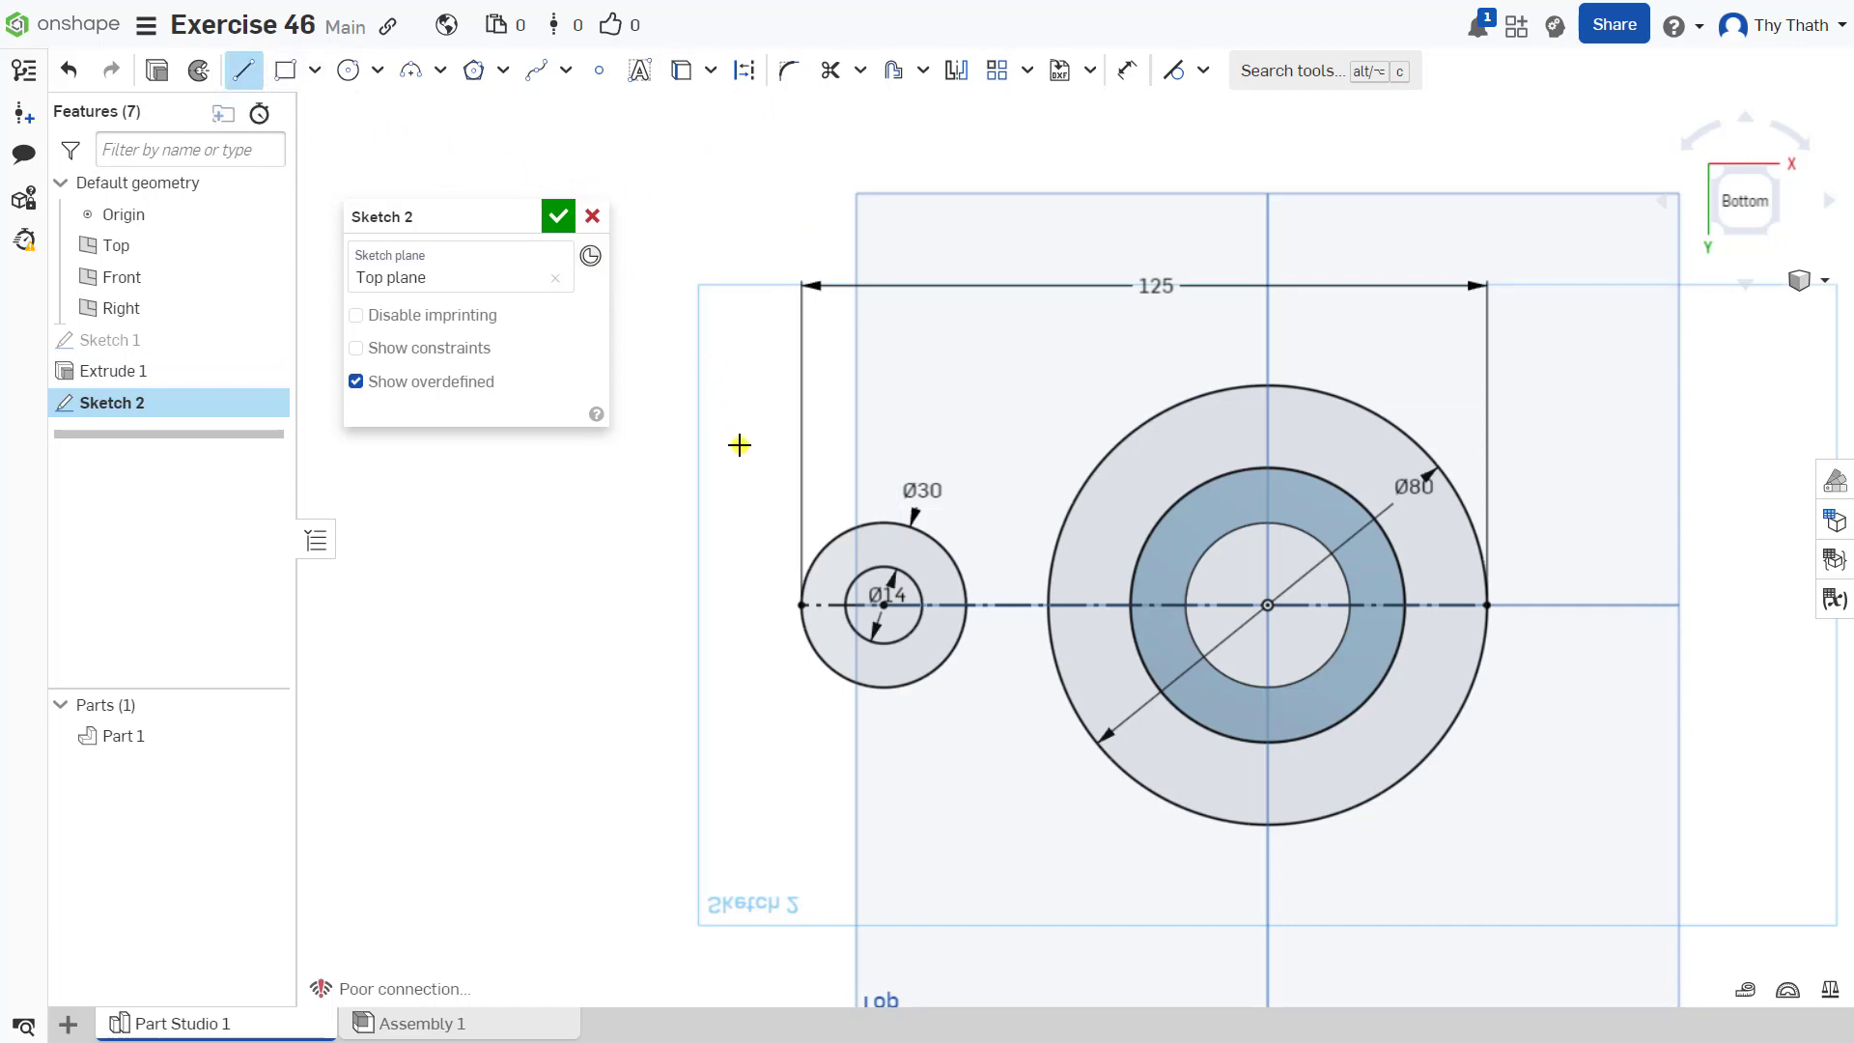
{"action": "scroll", "coordinate": [743, 436], "scroll_direction": "up", "scroll_amount": 3}
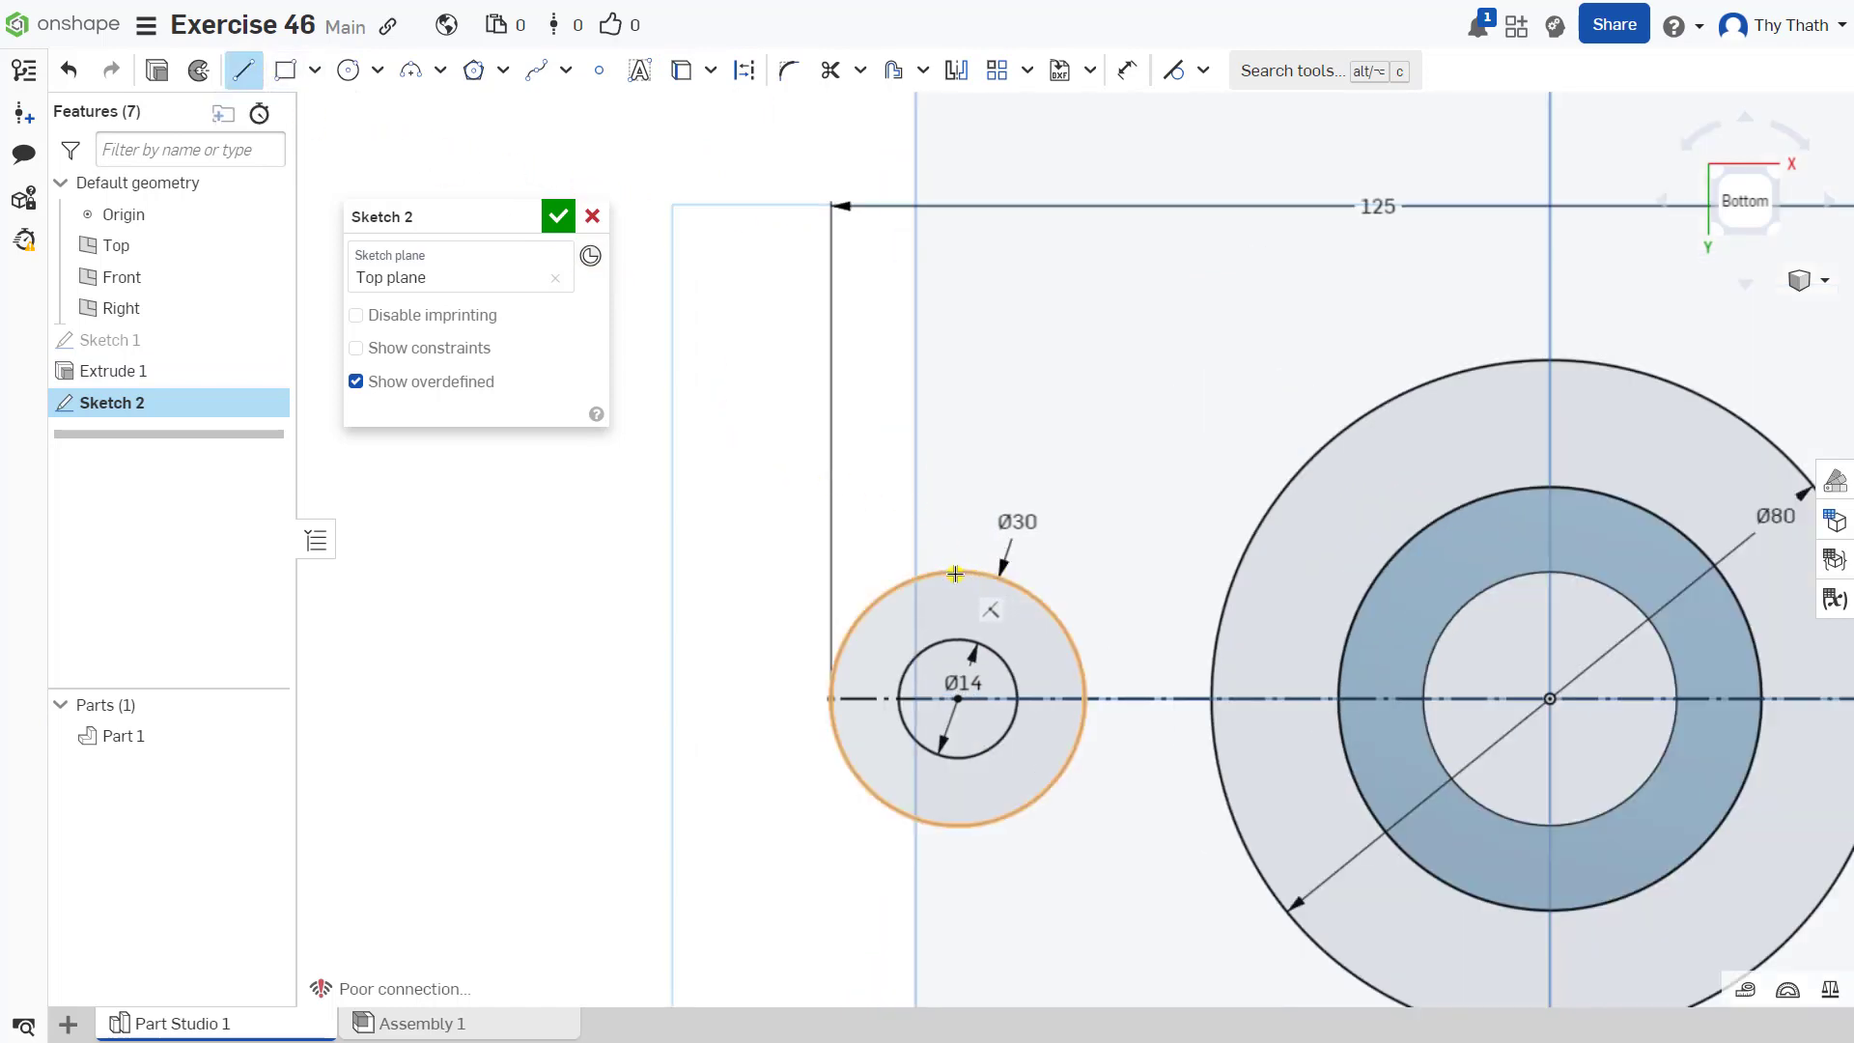
{"action": "left_click", "coordinate": [952, 571]}
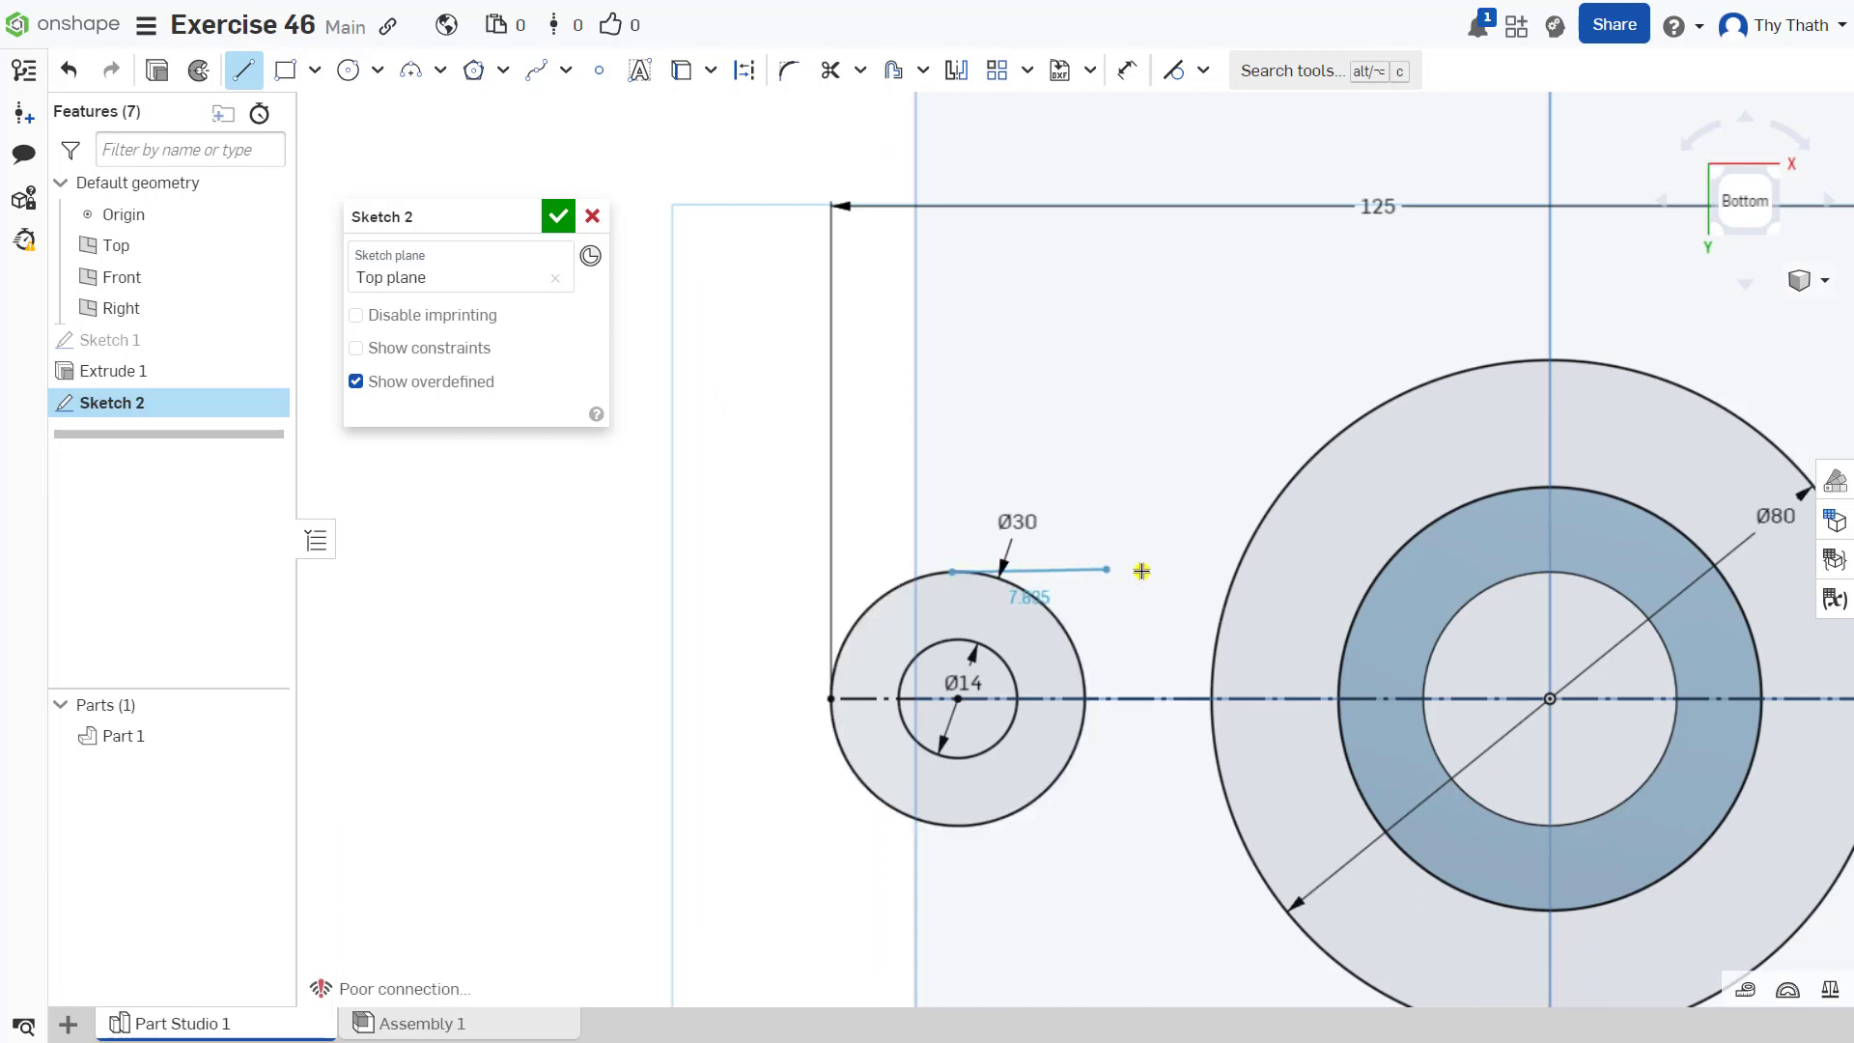
{"action": "left_click", "coordinate": [1231, 551]}
{"action": "right_click", "coordinate": [1195, 410]}
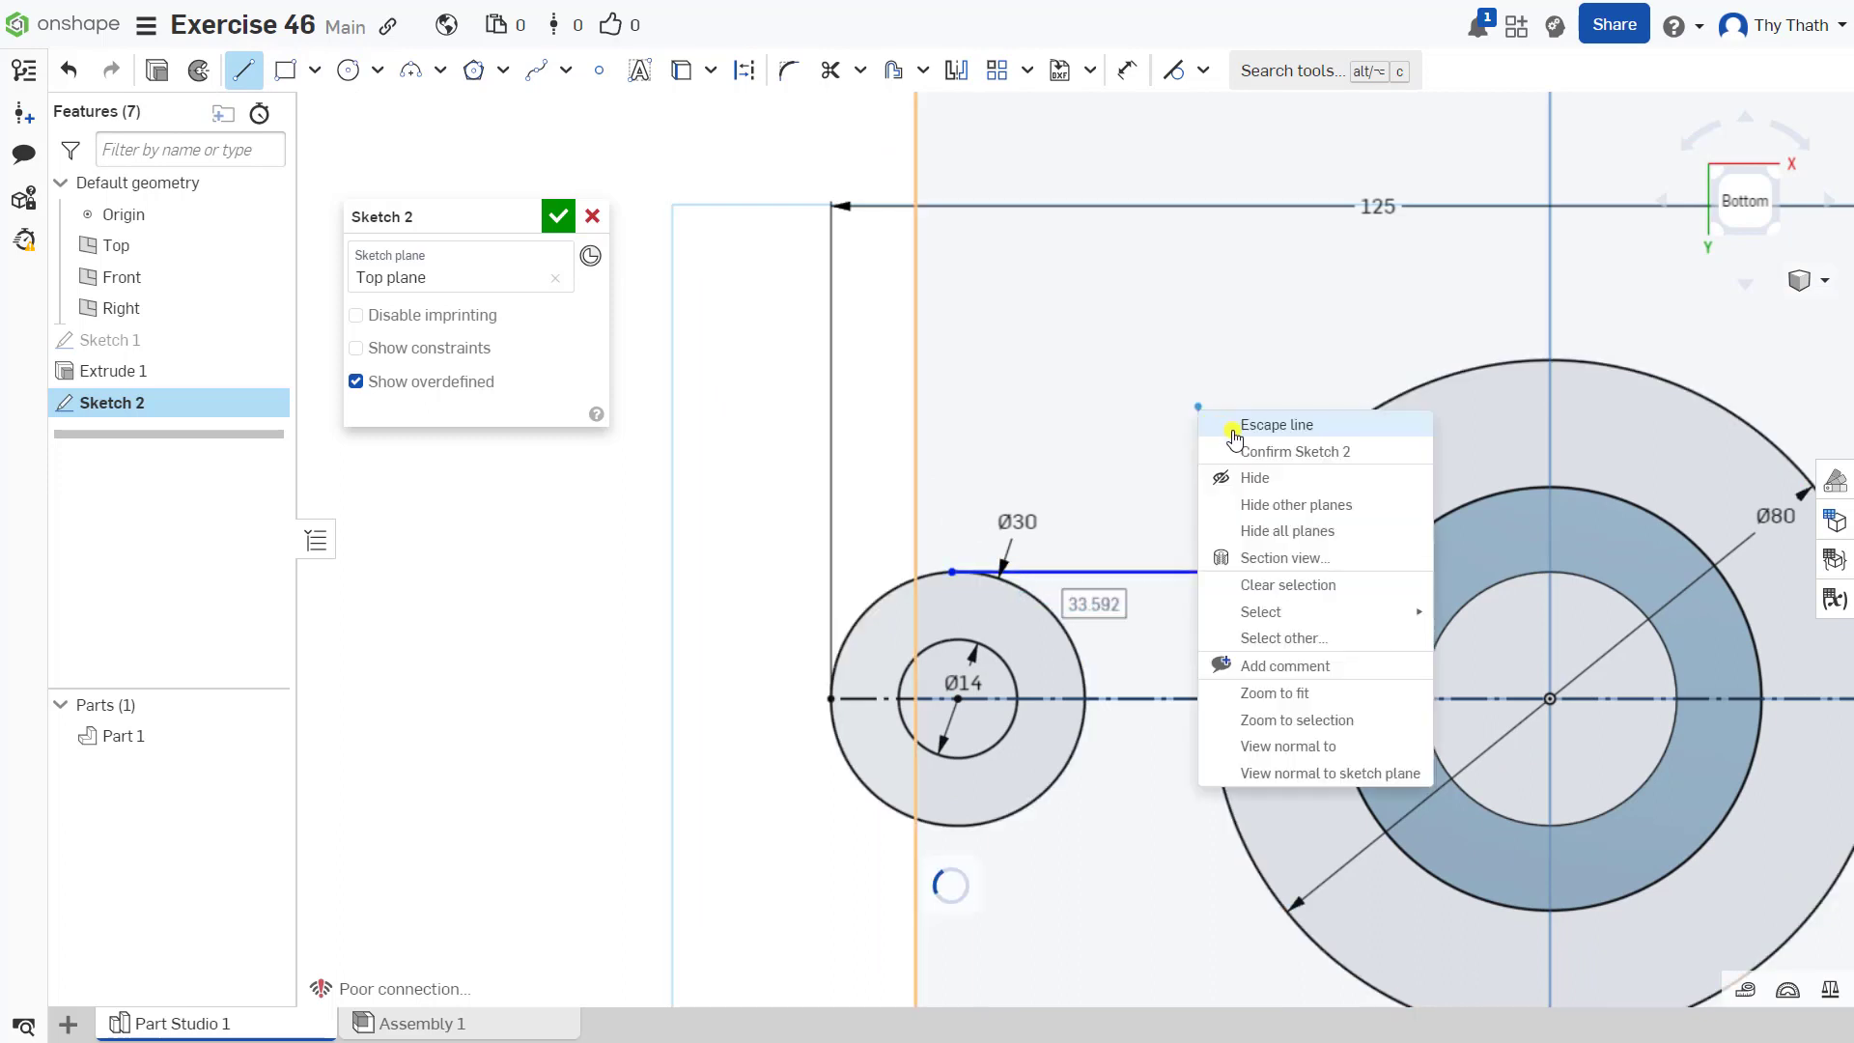
{"action": "left_click", "coordinate": [1243, 418]}
Make the connecting line tangent to the 30 mm circle
{"action": "scroll", "coordinate": [1103, 444], "scroll_direction": "down", "scroll_amount": 4}
{"action": "scroll", "coordinate": [1099, 454], "scroll_direction": "up", "scroll_amount": 2}
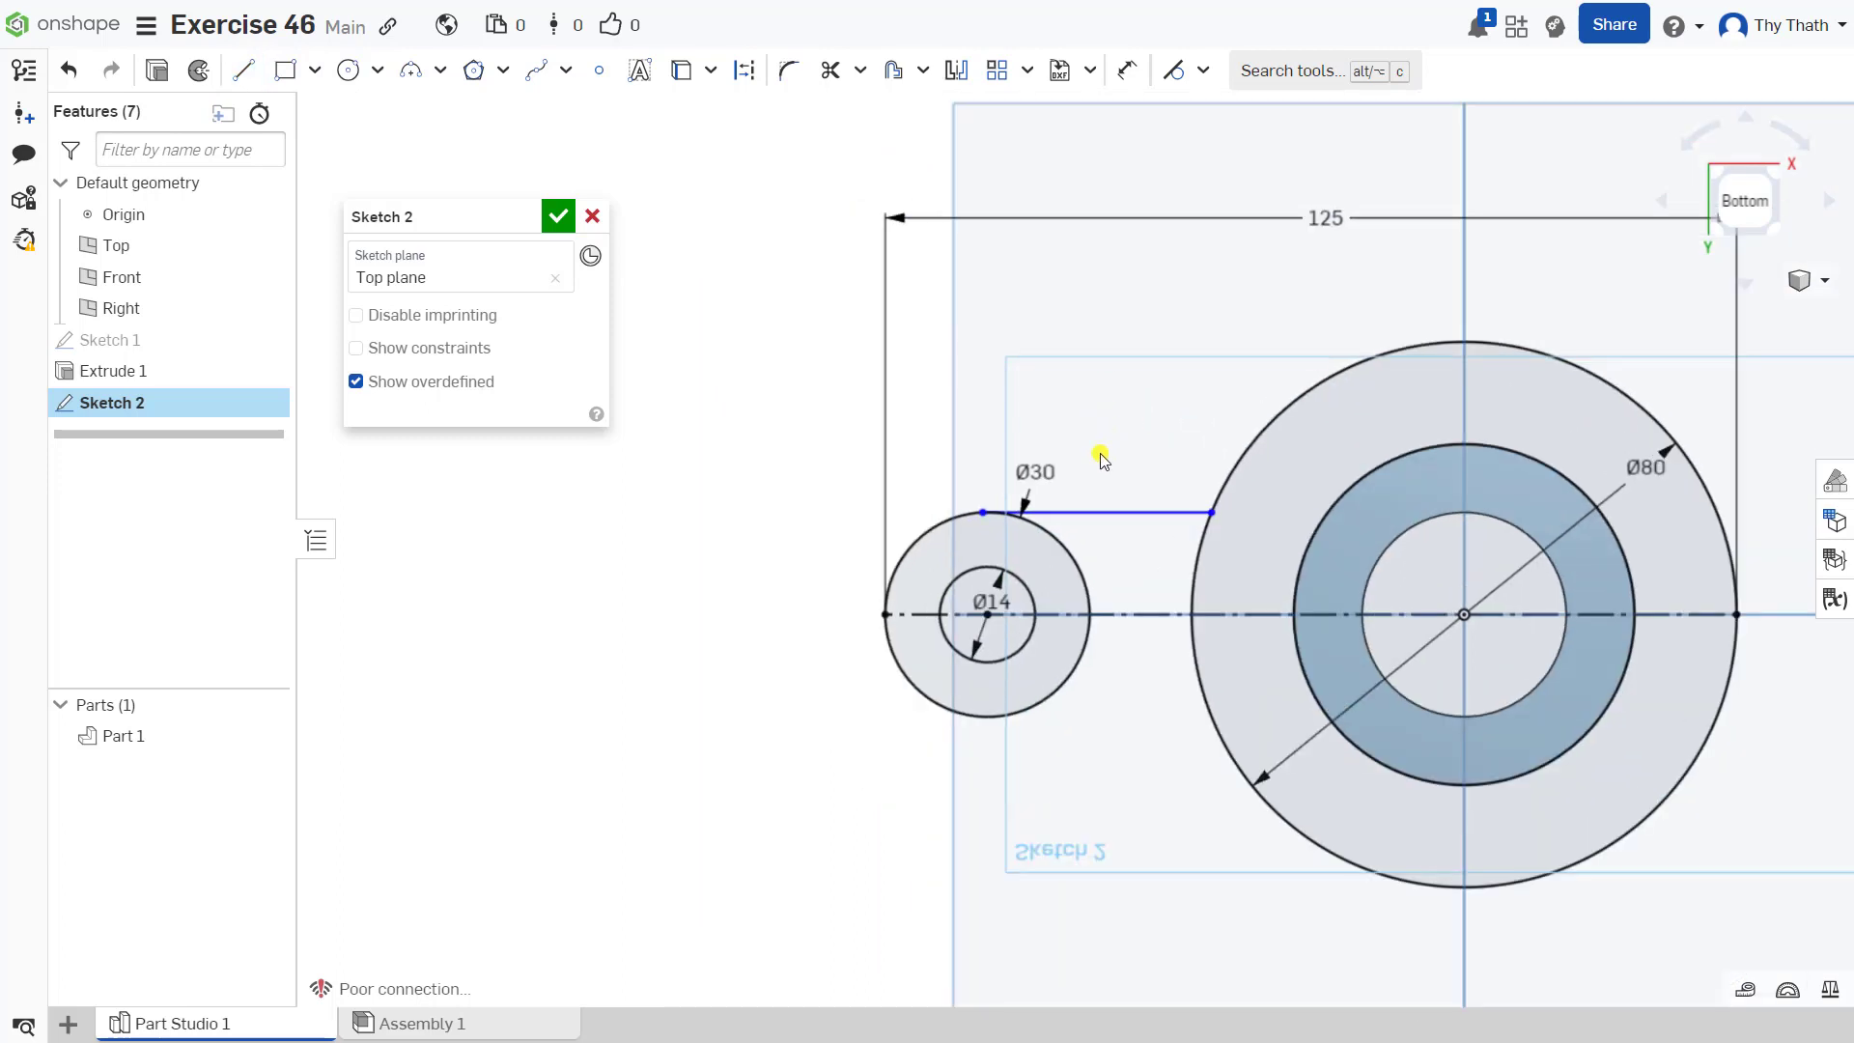
{"action": "left_click", "coordinate": [1075, 514]}
{"action": "left_click", "coordinate": [1052, 536]}
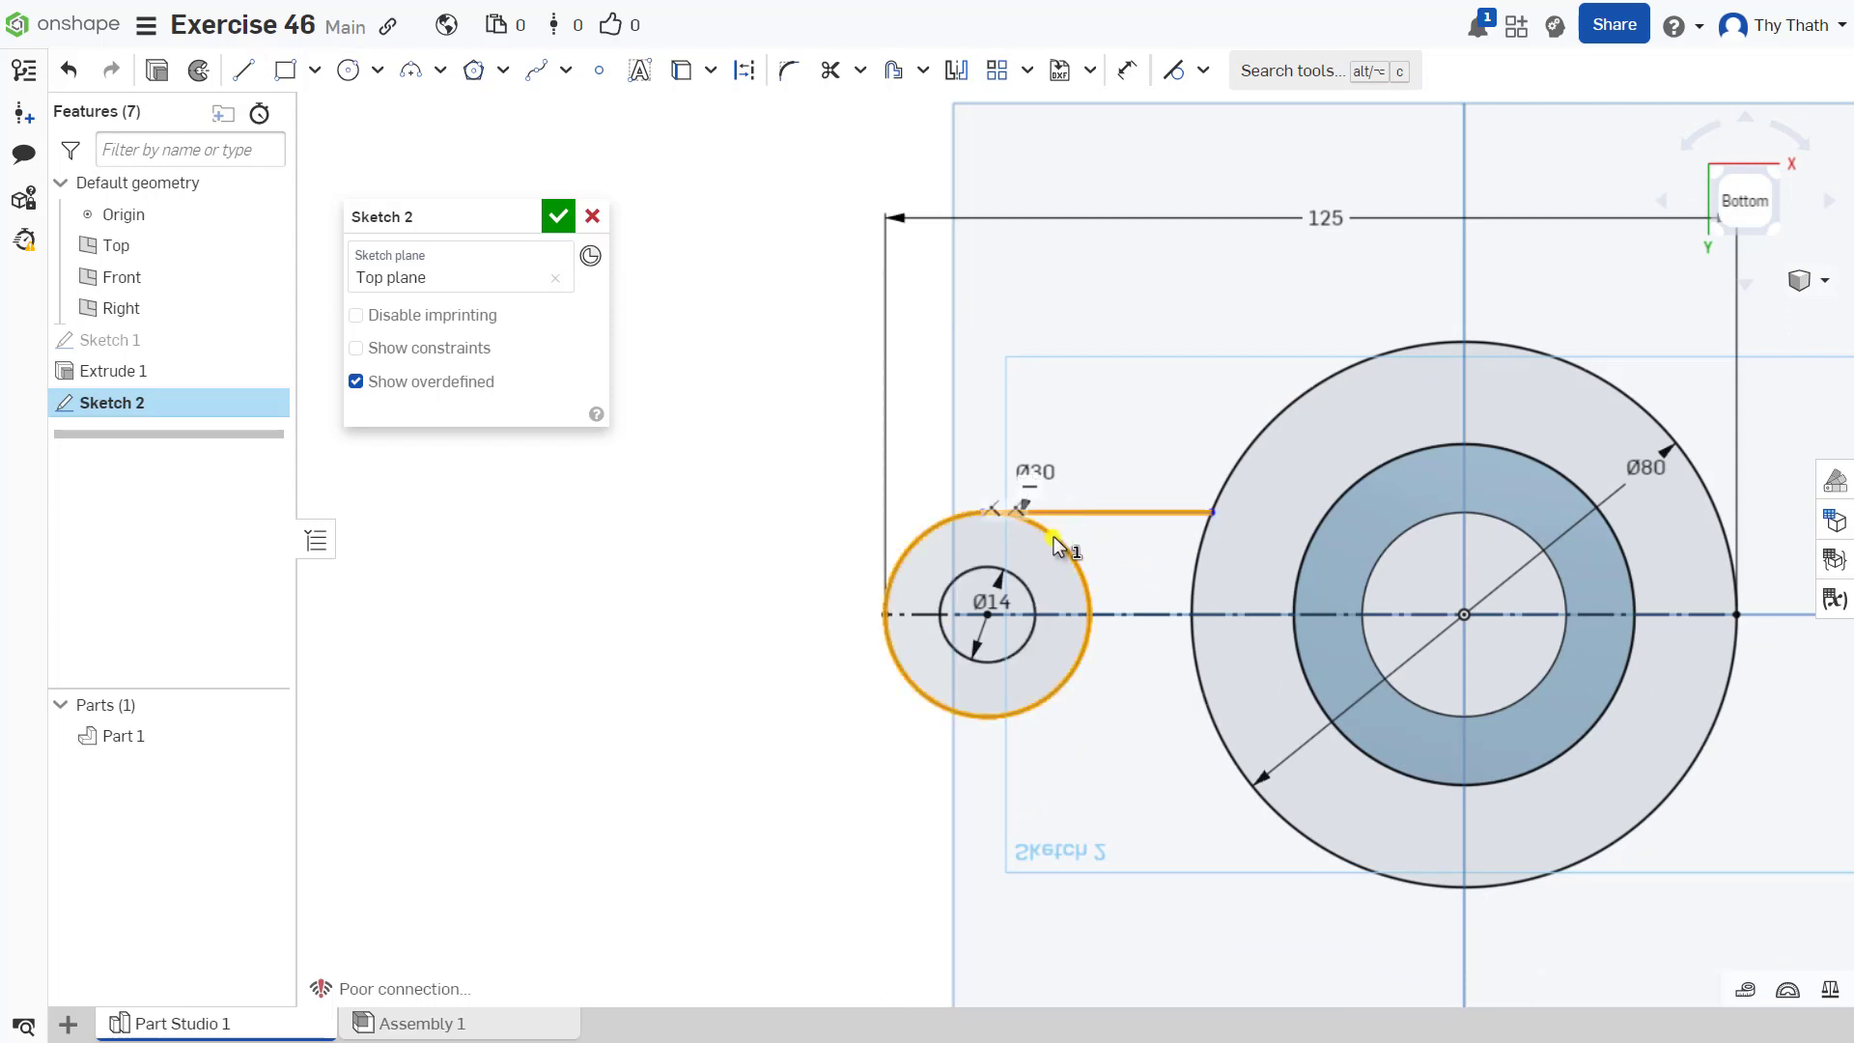
{"action": "left_click", "coordinate": [1174, 70]}
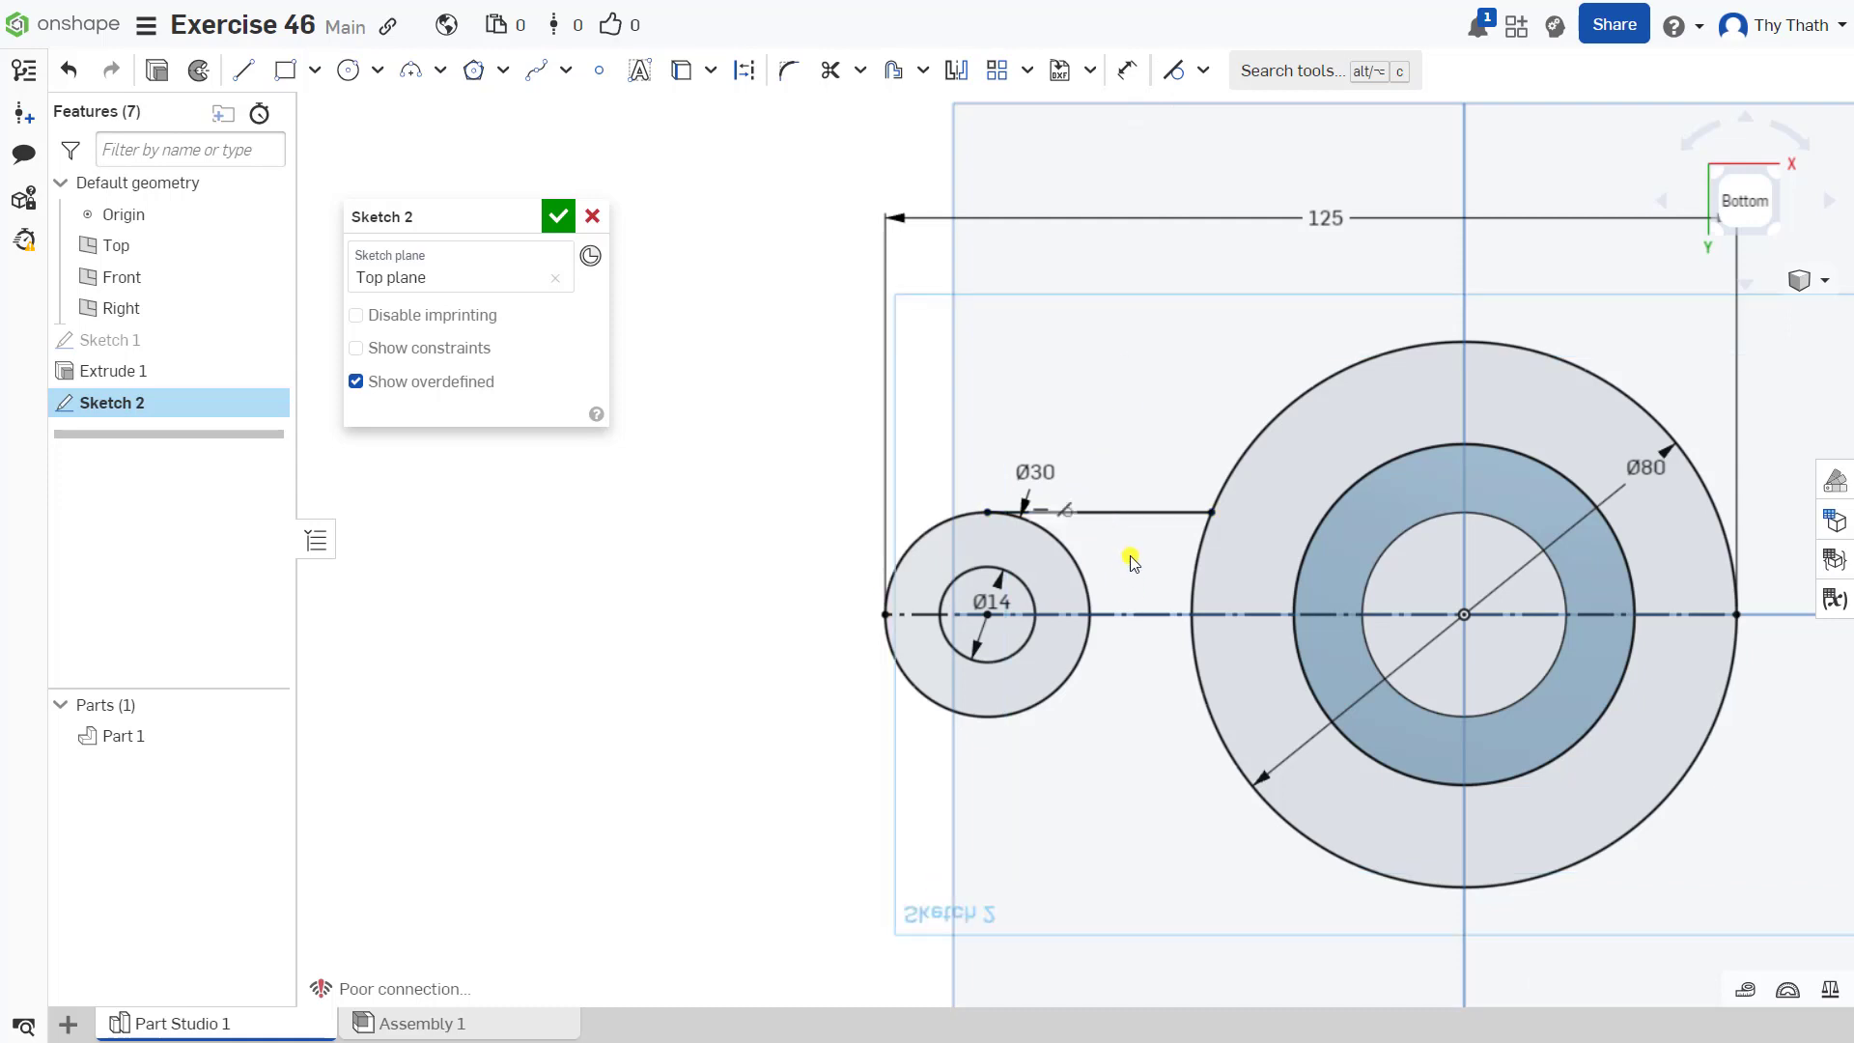
Constrain the connecting line parallel to the horizontal construction line
{"action": "left_click", "coordinate": [1135, 512]}
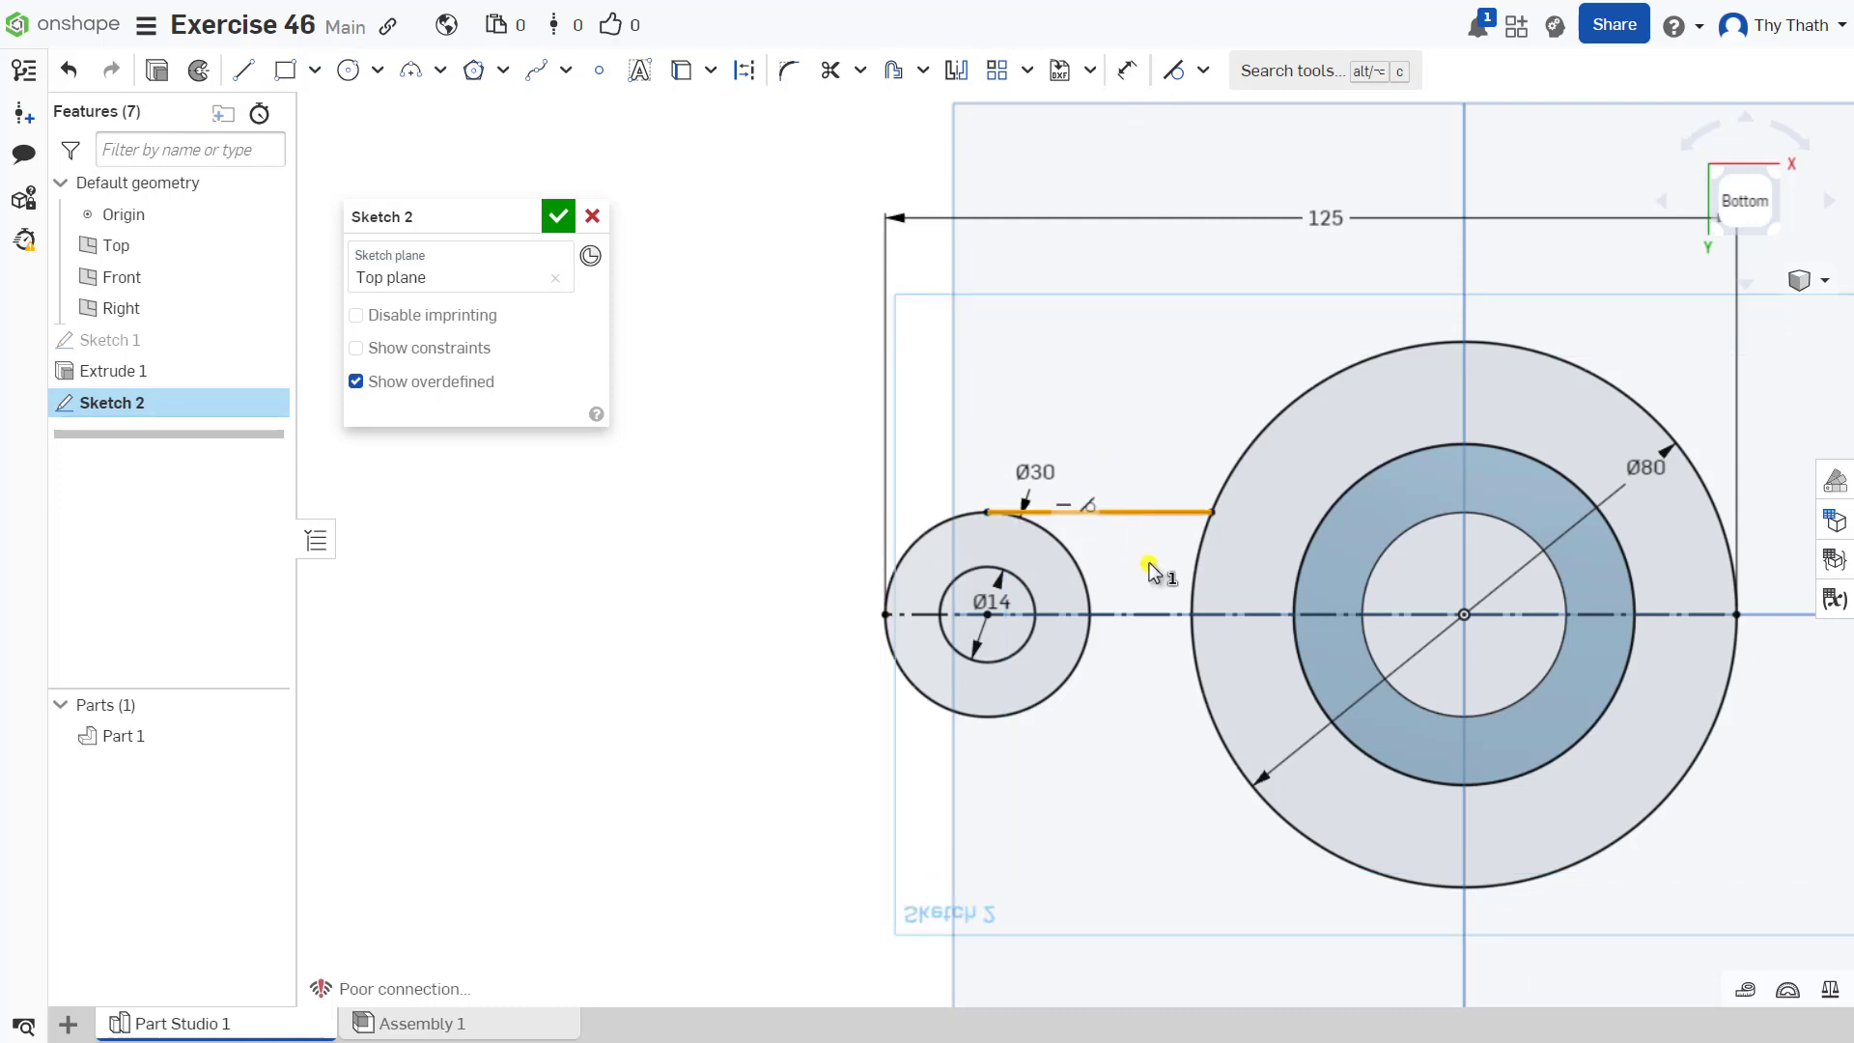
{"action": "left_click", "coordinate": [1139, 612]}
{"action": "left_click", "coordinate": [1203, 70]}
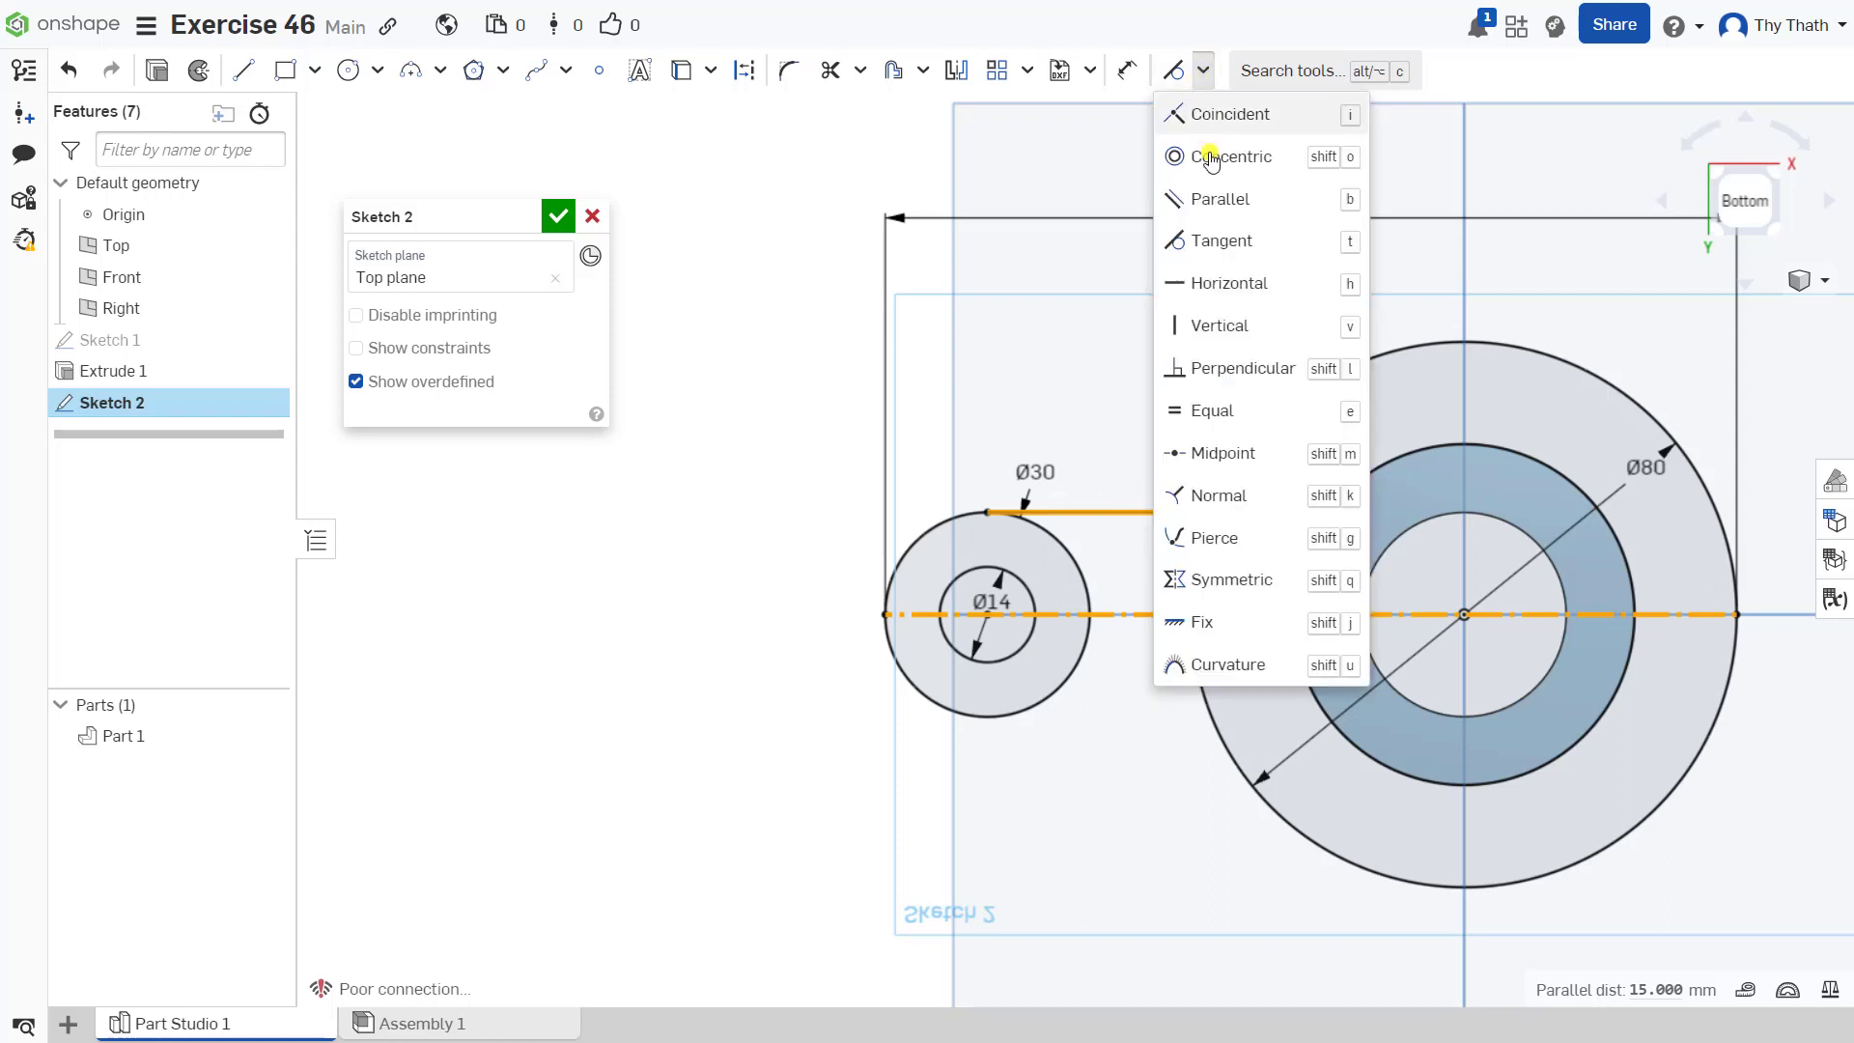
{"action": "left_click", "coordinate": [1207, 198]}
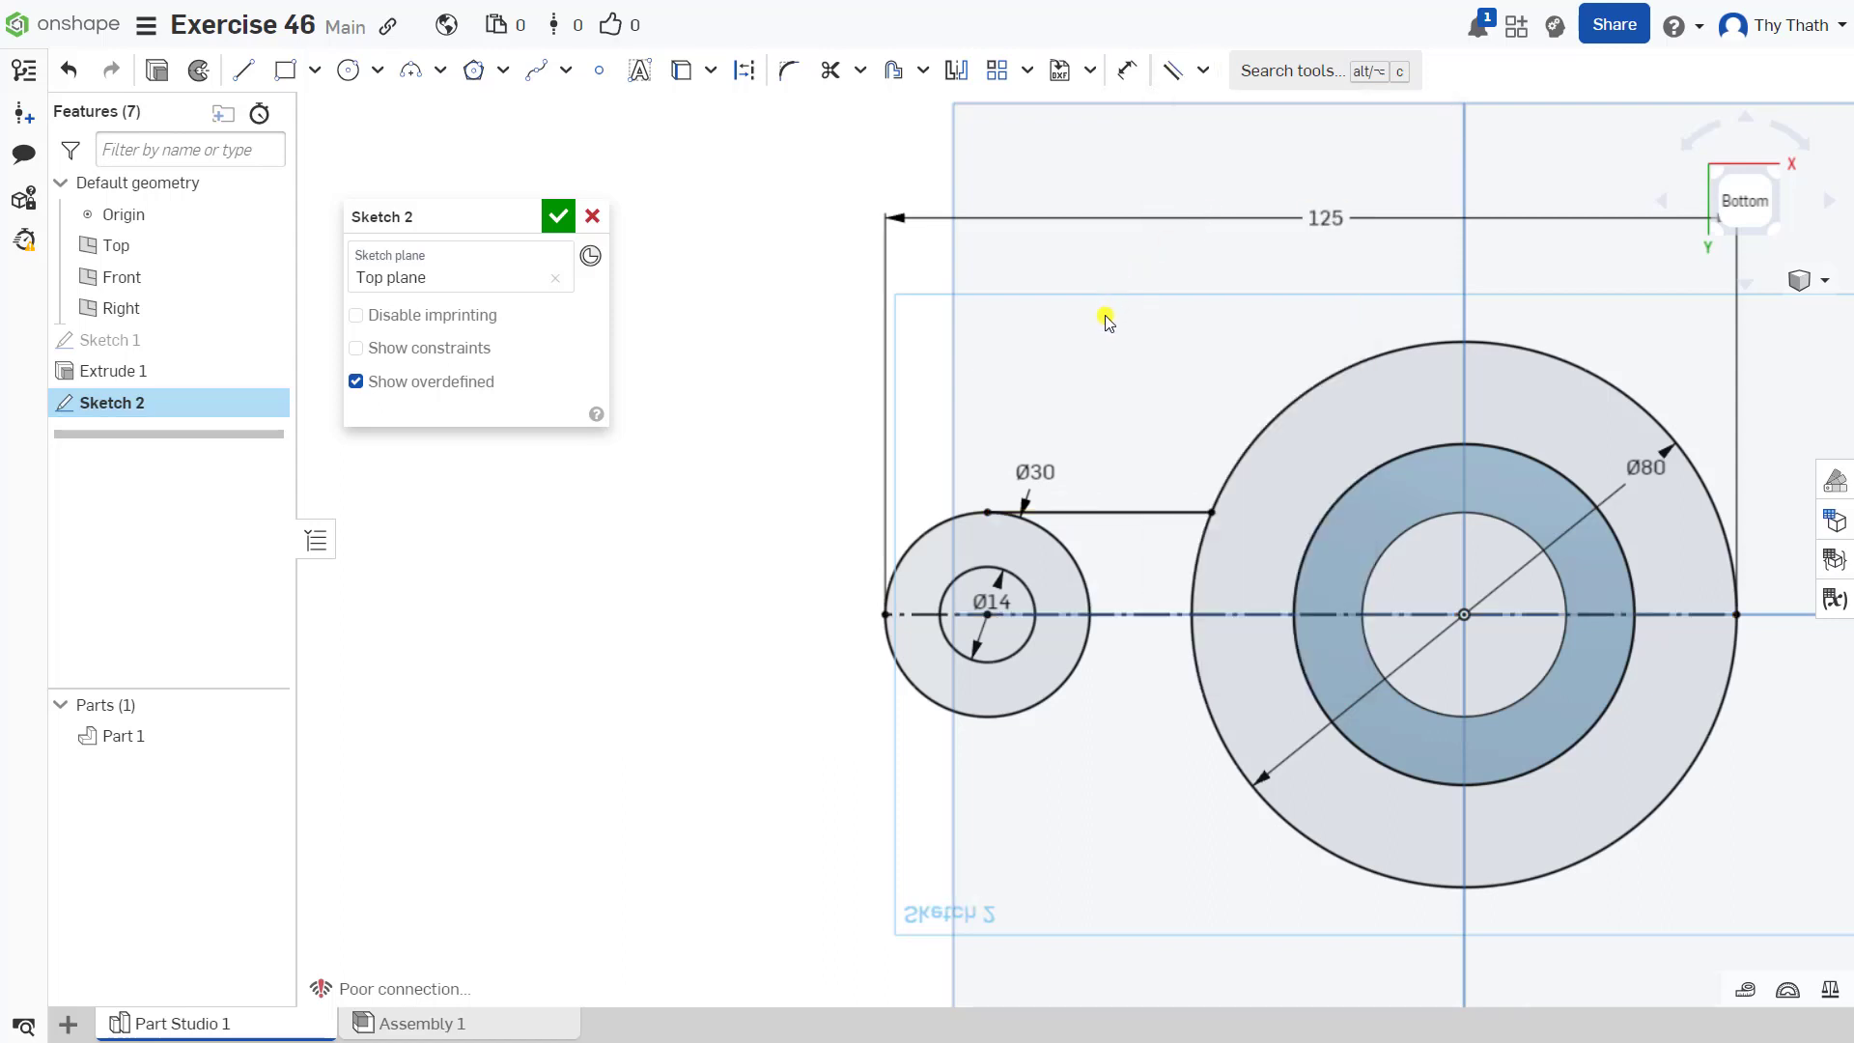
{"action": "scroll", "coordinate": [1101, 391], "scroll_direction": "down", "scroll_amount": 1}
{"action": "scroll", "coordinate": [1100, 391], "scroll_direction": "up", "scroll_amount": 1}
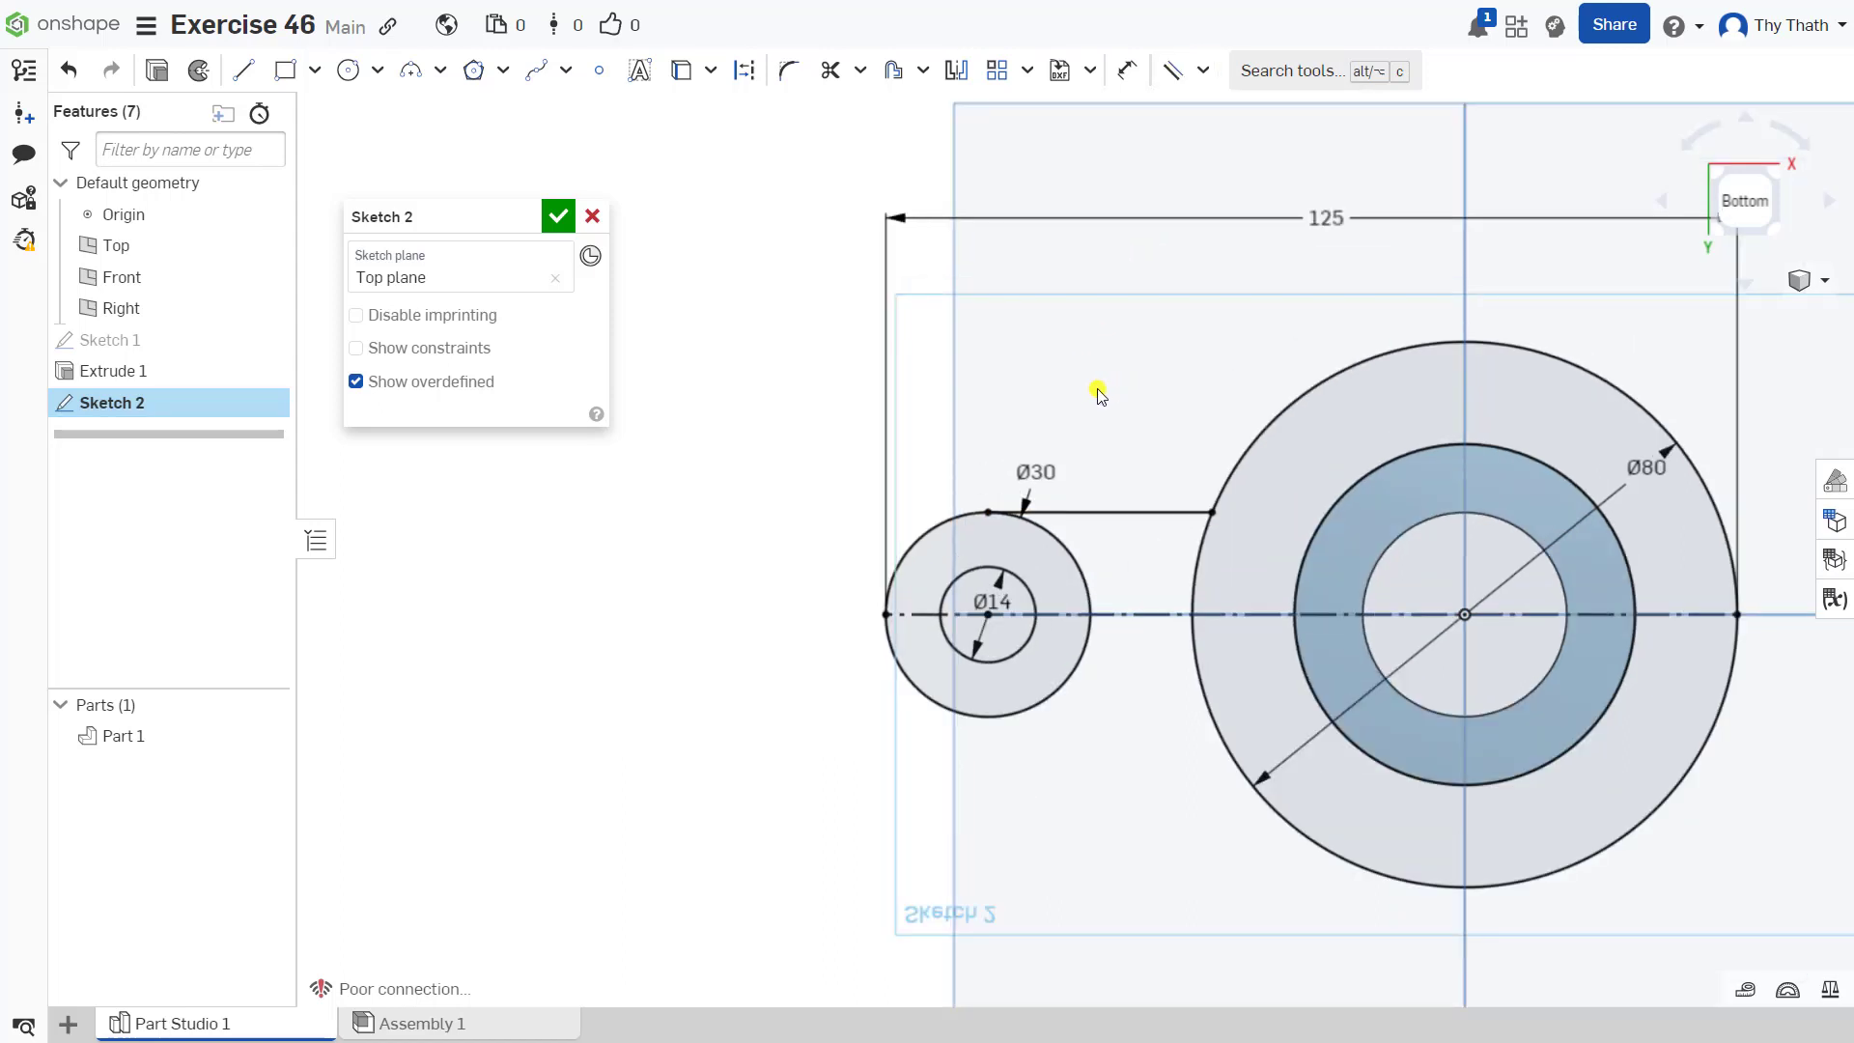
Draw a three-point arc from the connecting line up to the 80 mm circle and set its radius to 15 mm
{"action": "left_click", "coordinate": [410, 70]}
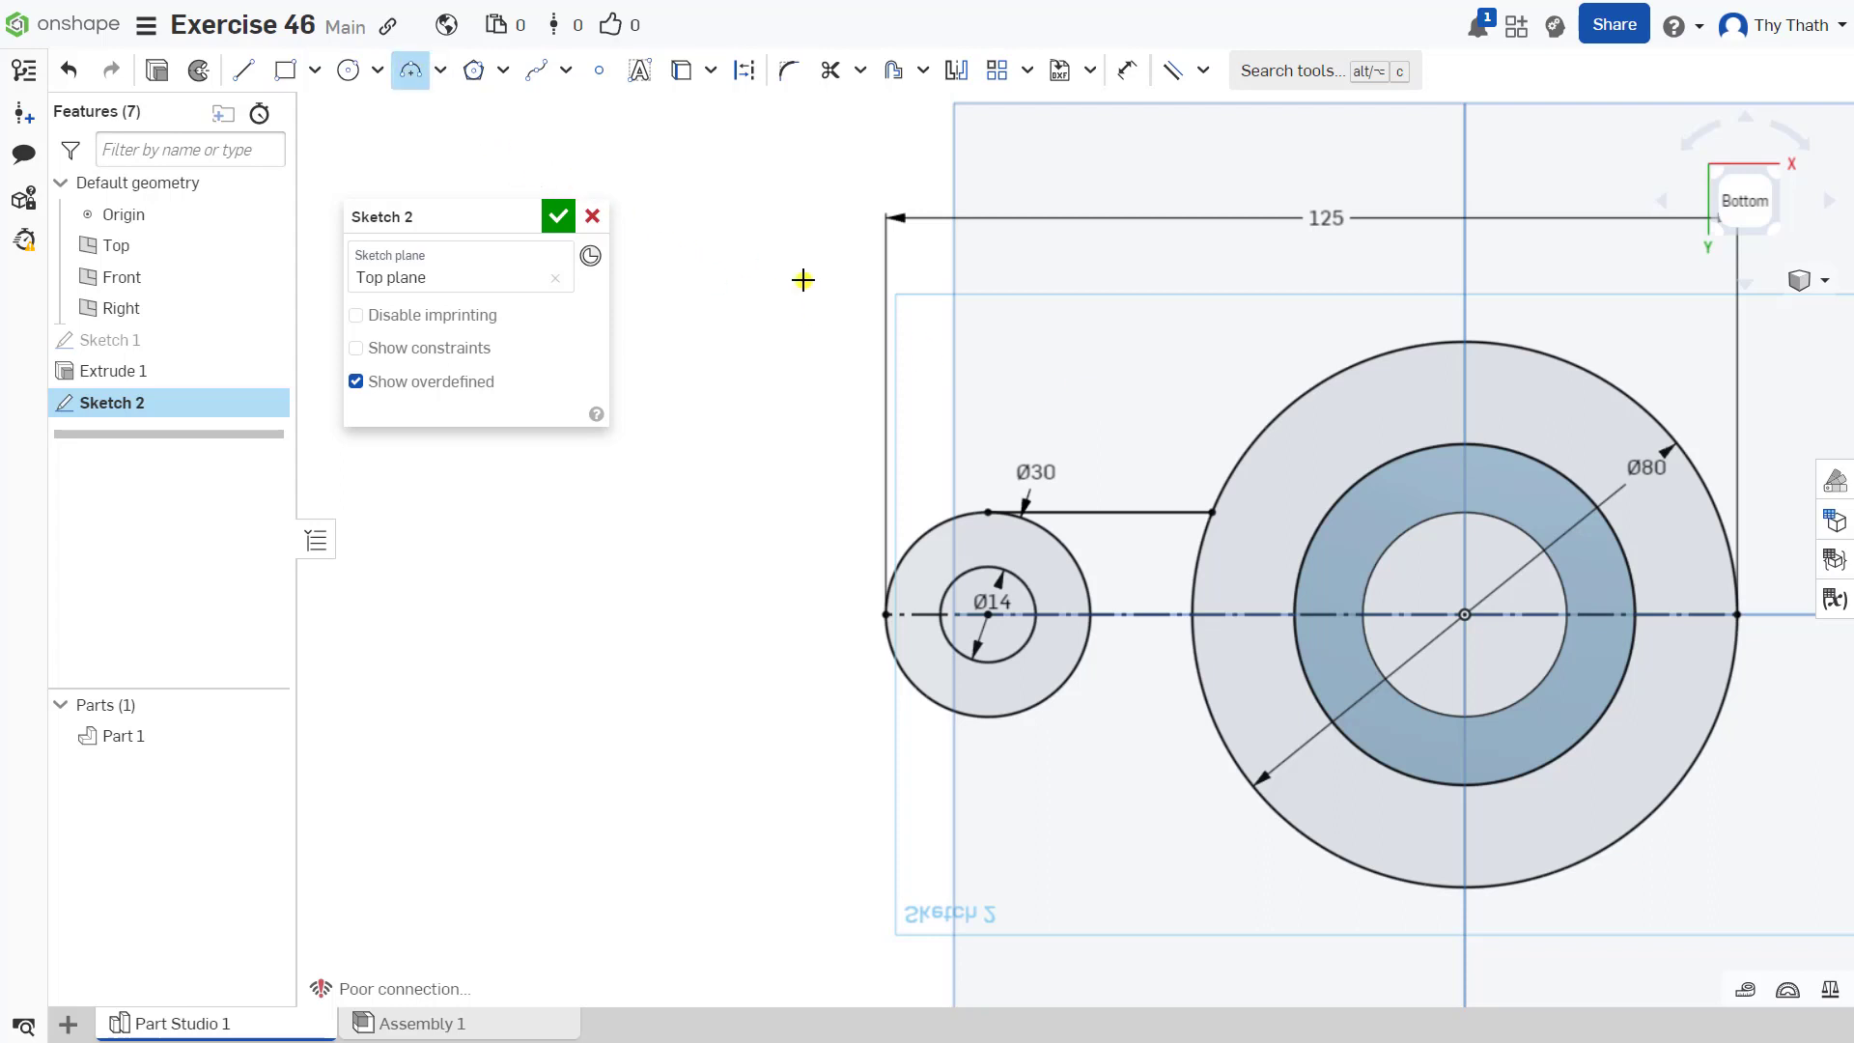
{"action": "left_click", "coordinate": [1143, 510]}
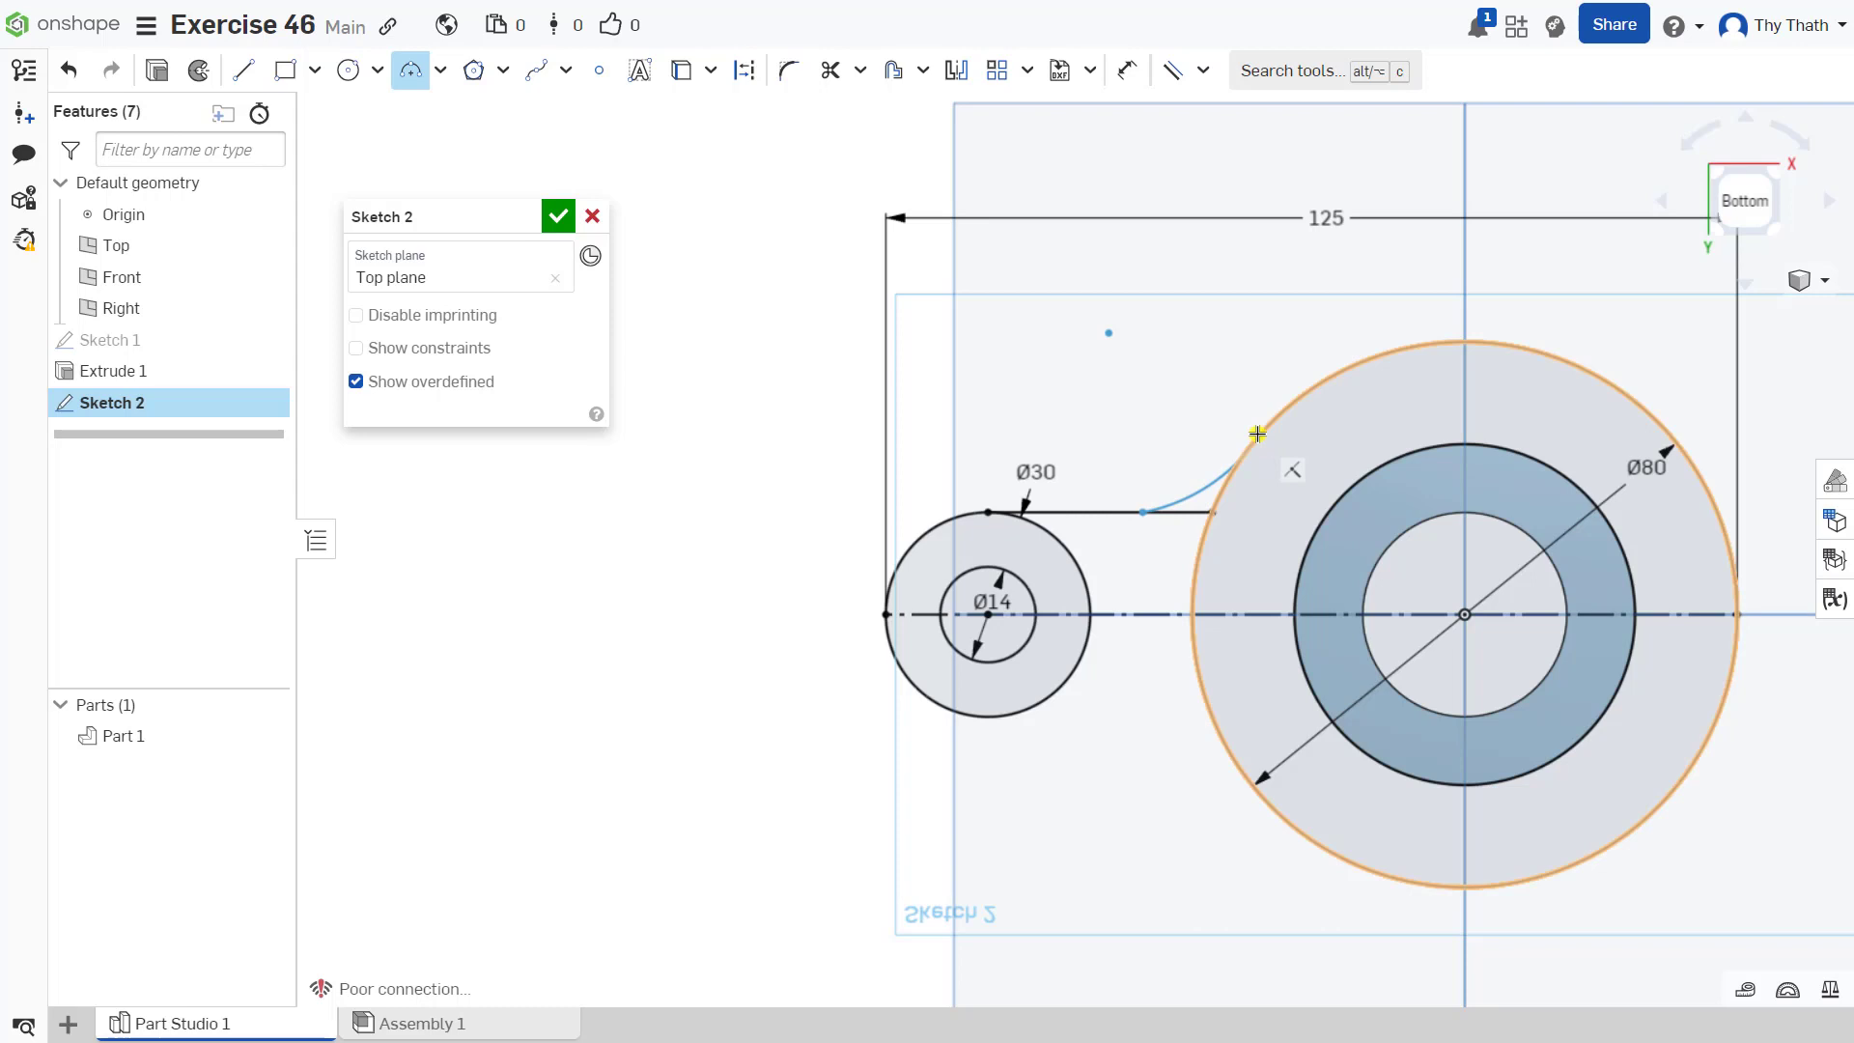
{"action": "left_click", "coordinate": [1255, 433]}
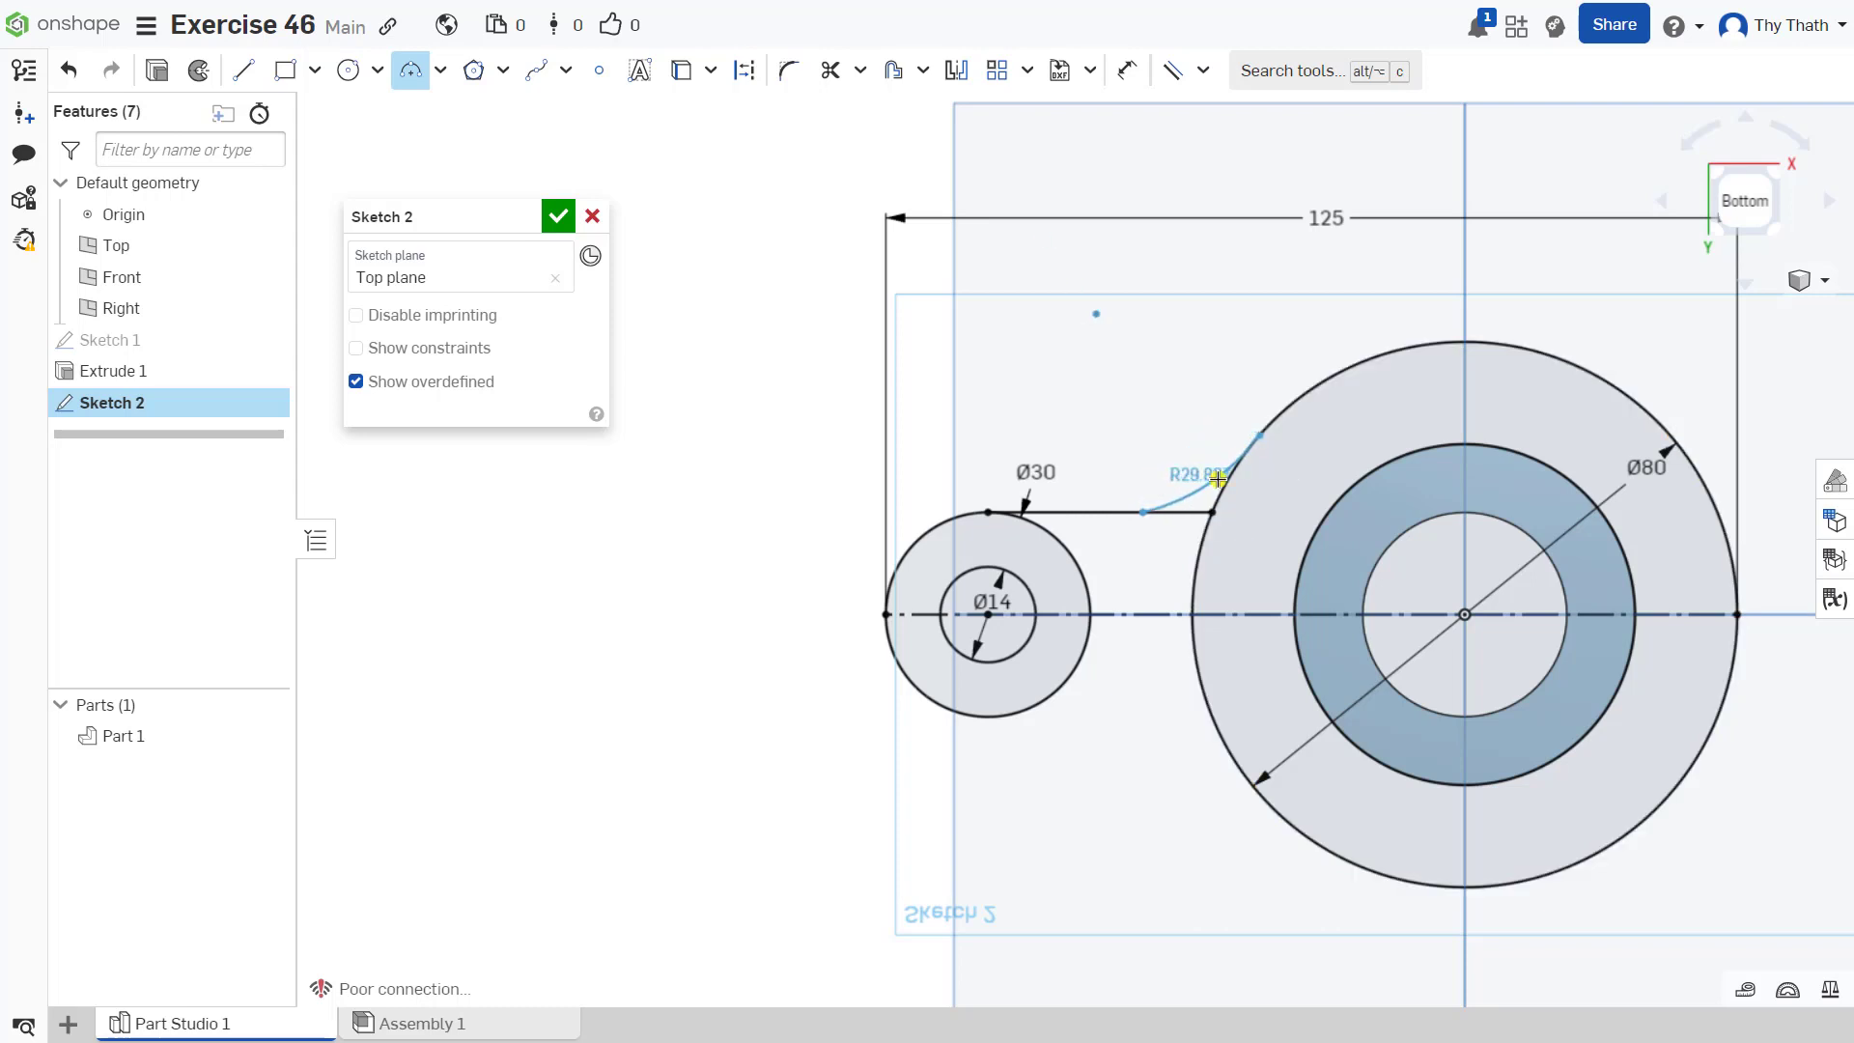
{"action": "left_click", "coordinate": [1218, 479]}
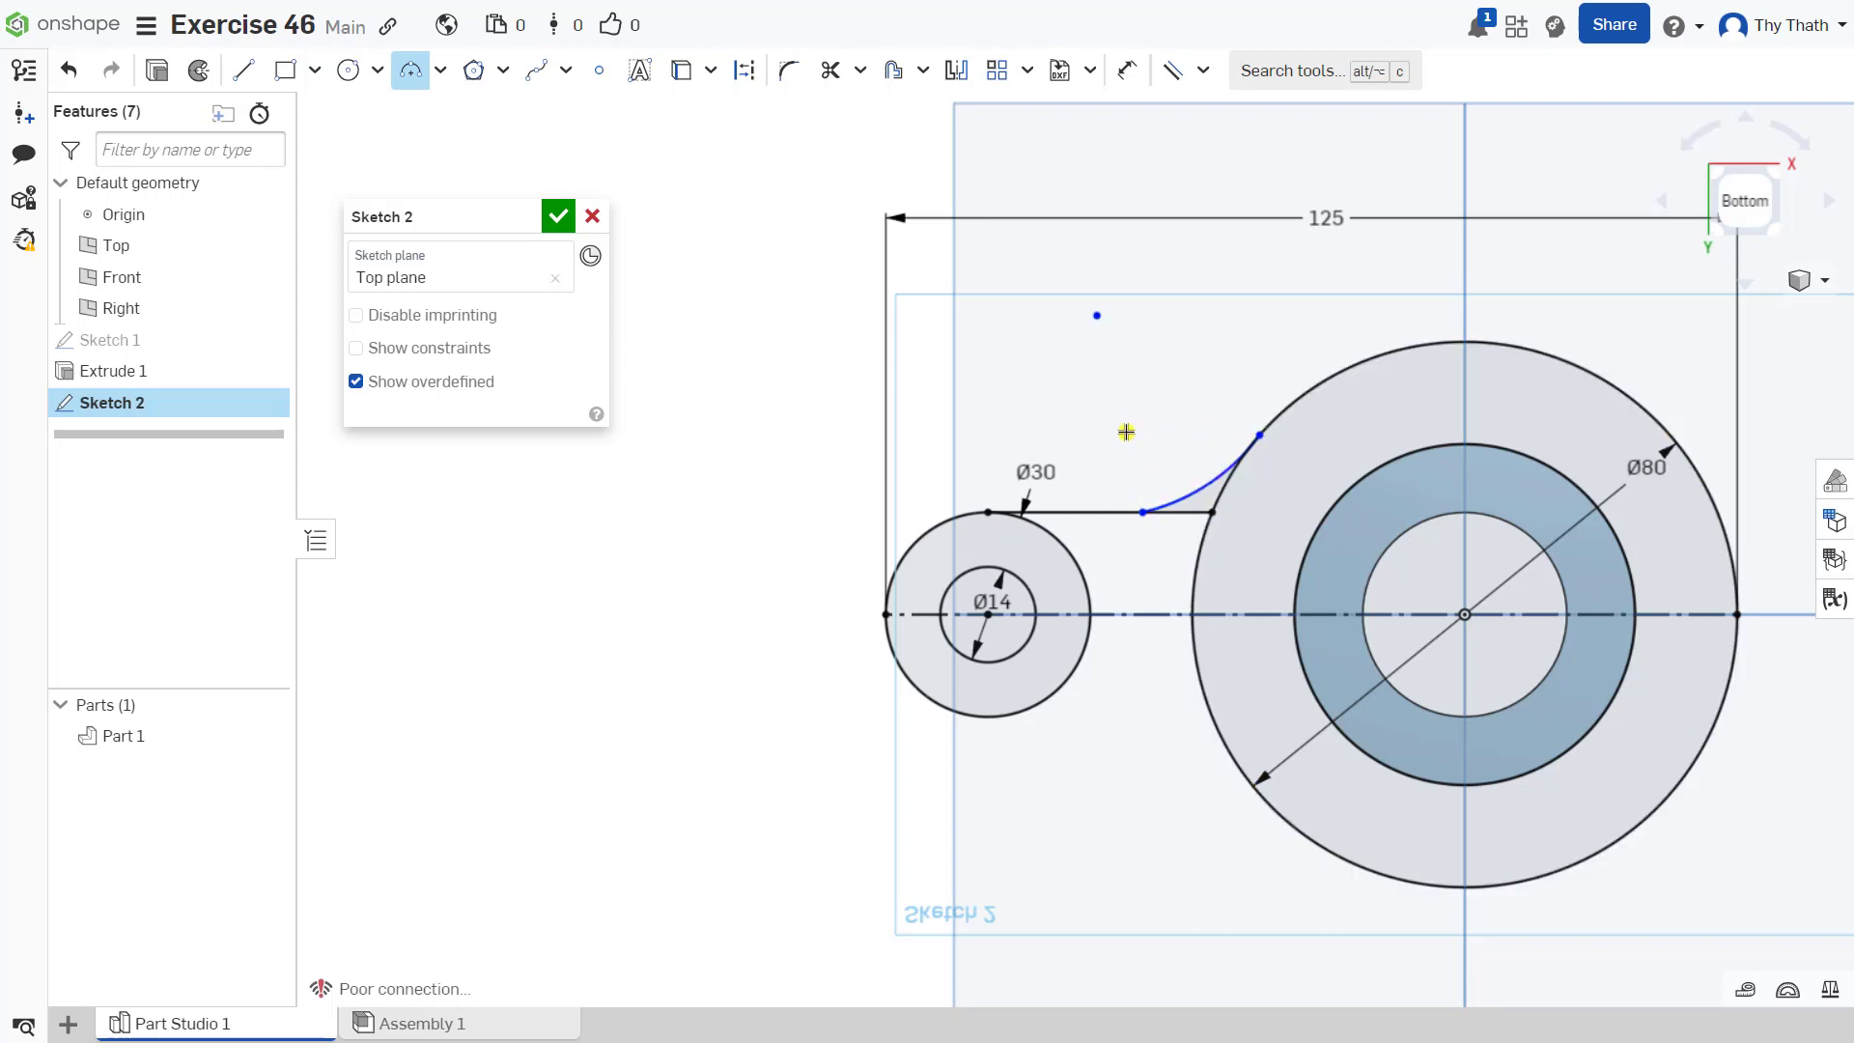
{"action": "type", "text": "1"}
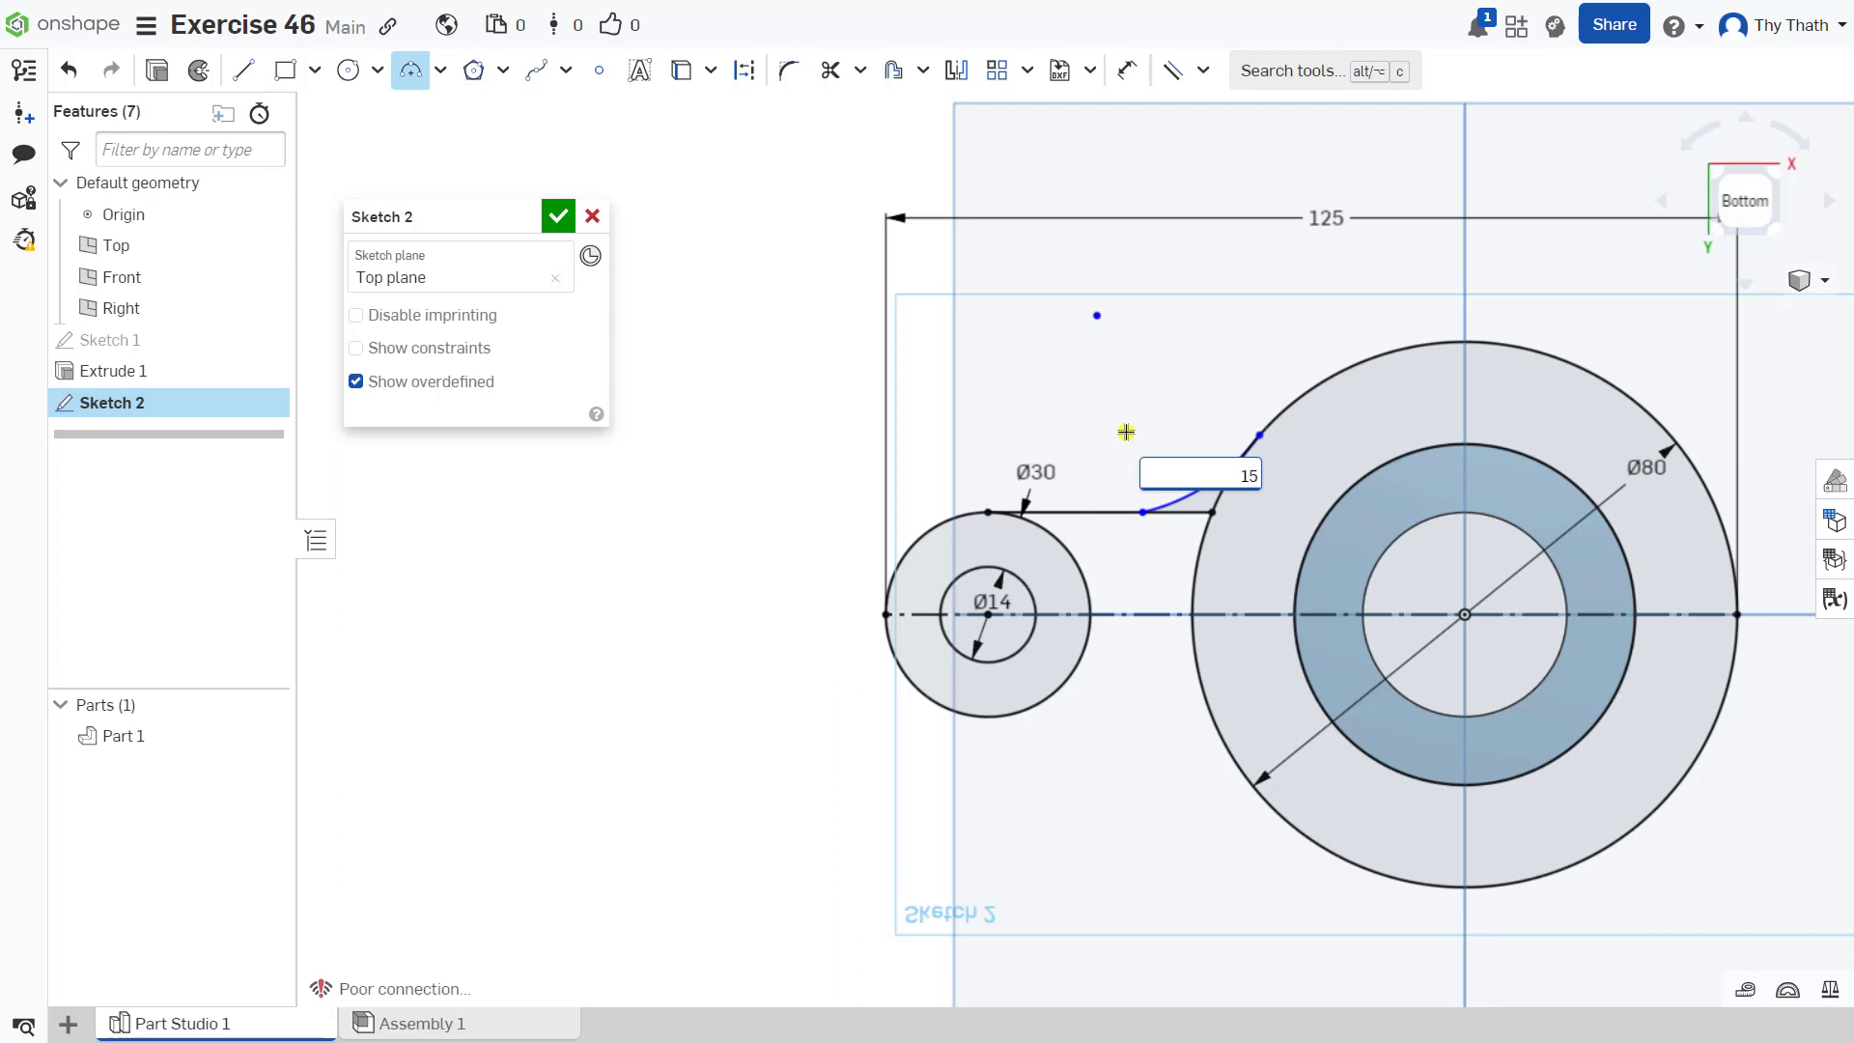
{"action": "type", "text": "5"}
{"action": "key", "text": "Return"}
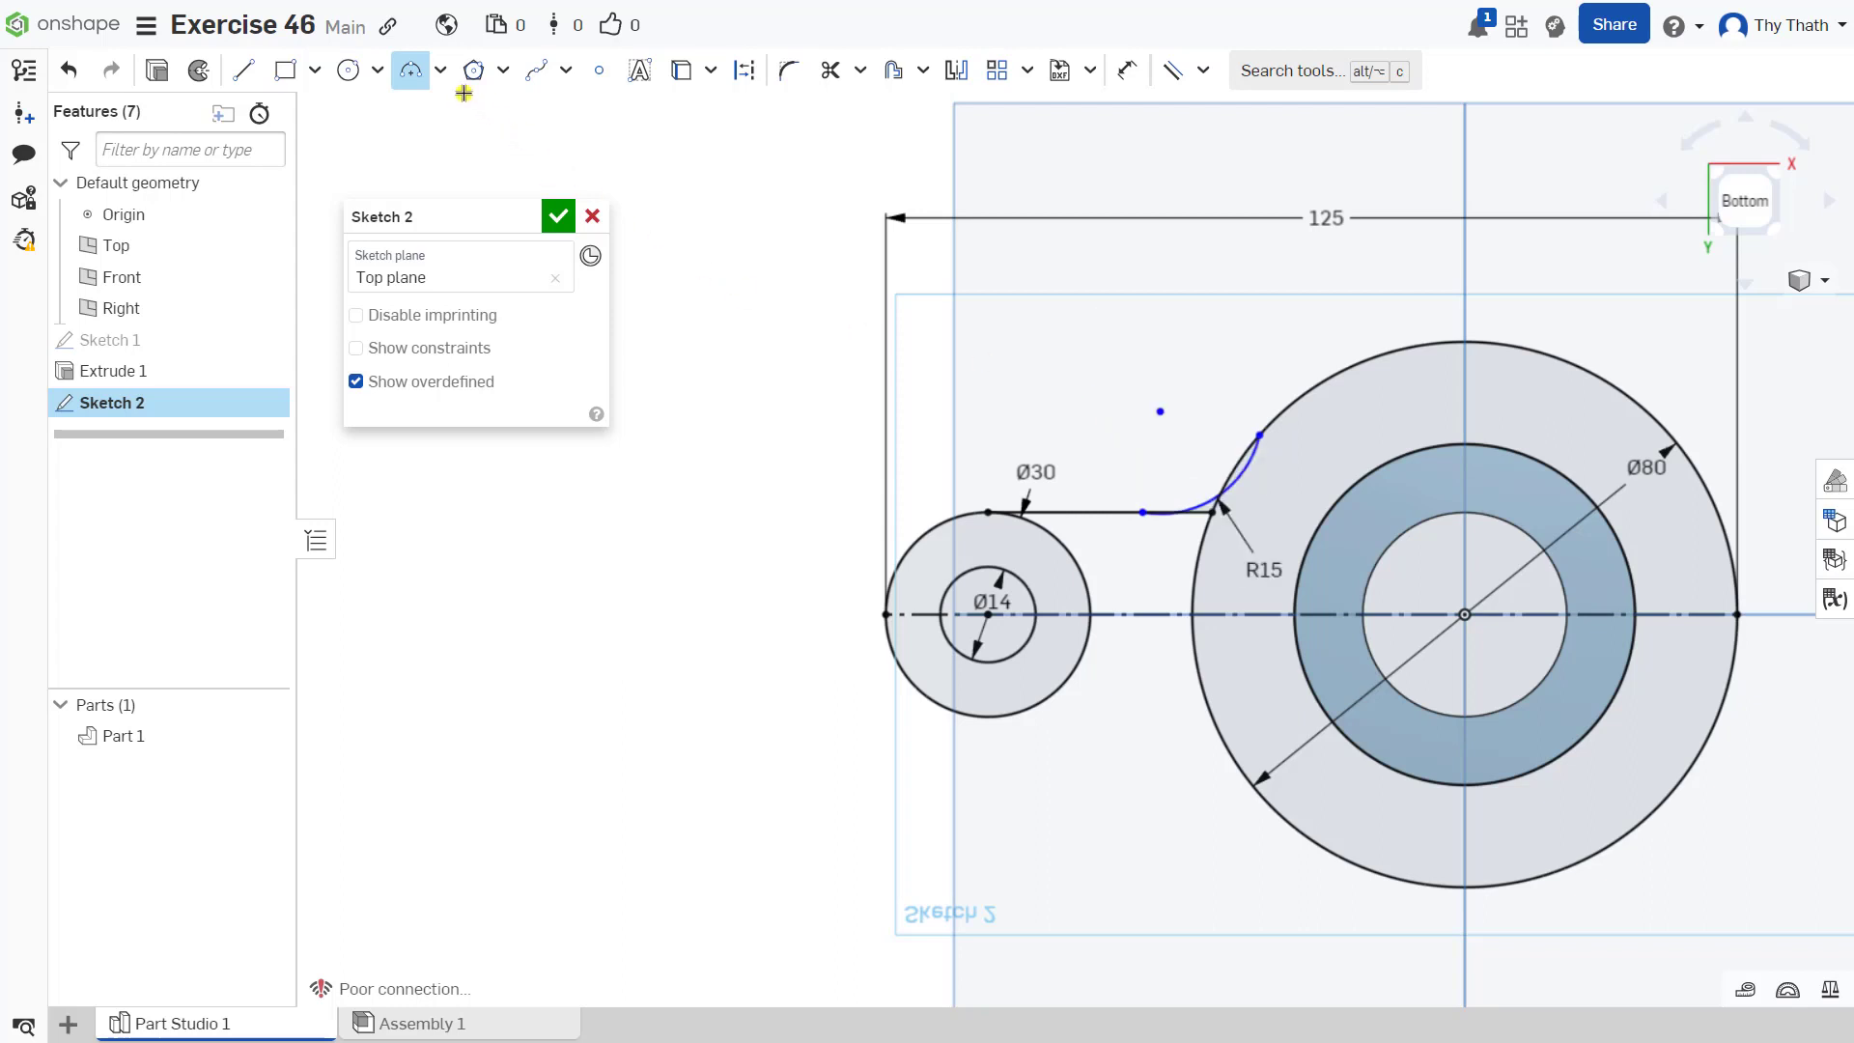
Make the 15 mm arc tangent to both the connecting line and the 80 mm circle
{"action": "scroll", "coordinate": [1154, 414], "scroll_direction": "up", "scroll_amount": 2}
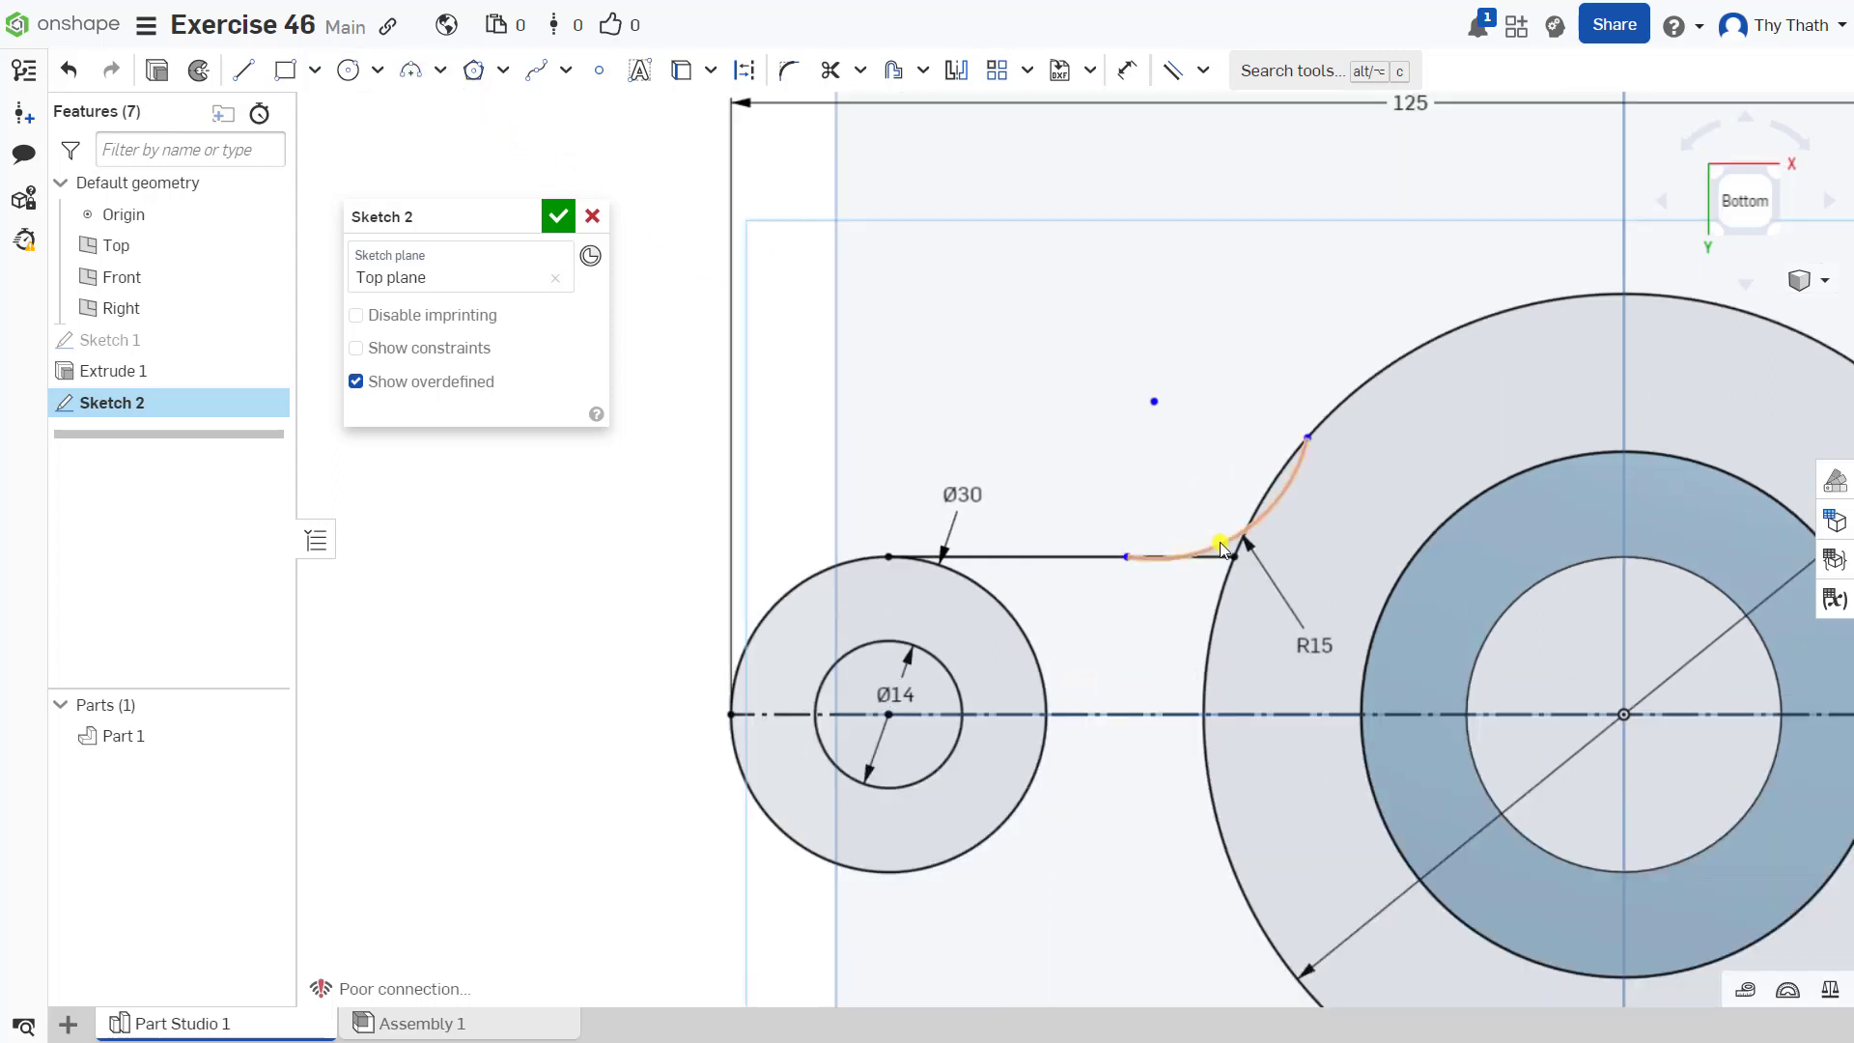
{"action": "left_click", "coordinate": [1190, 557]}
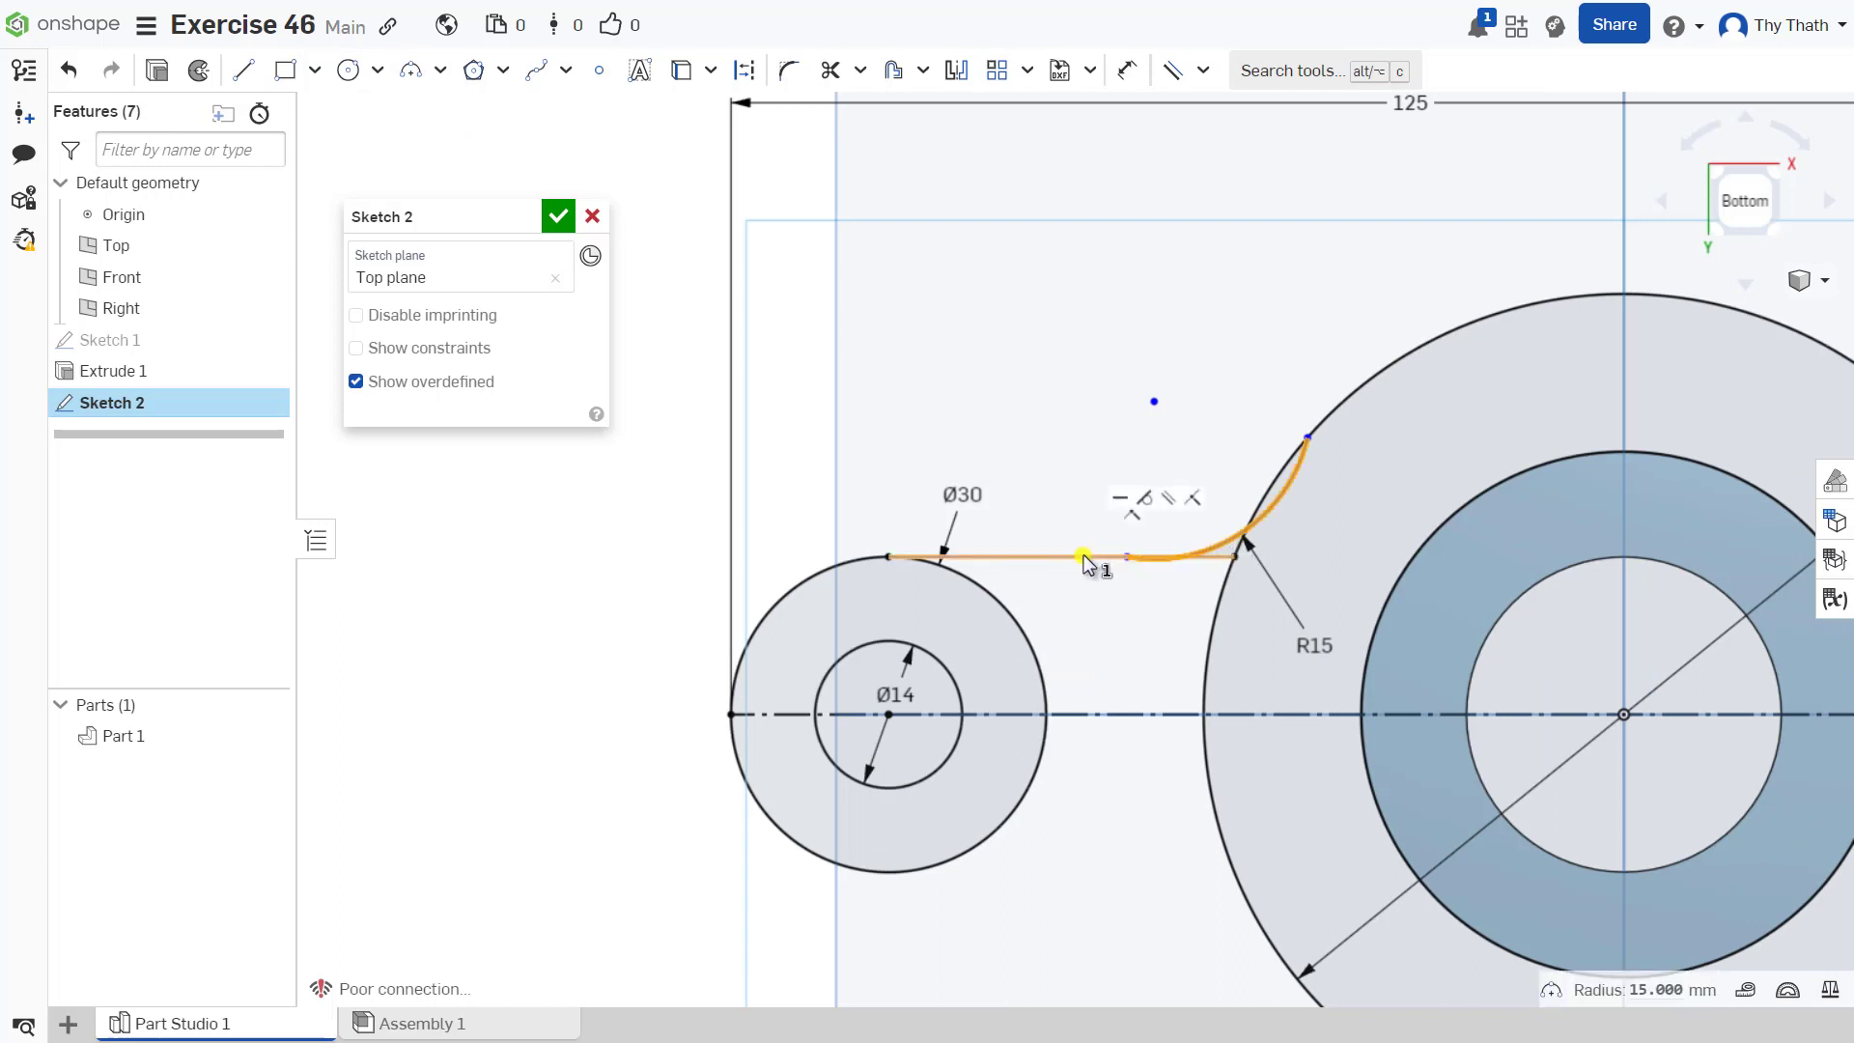
{"action": "left_click", "coordinate": [1085, 560]}
{"action": "left_click", "coordinate": [1201, 72]}
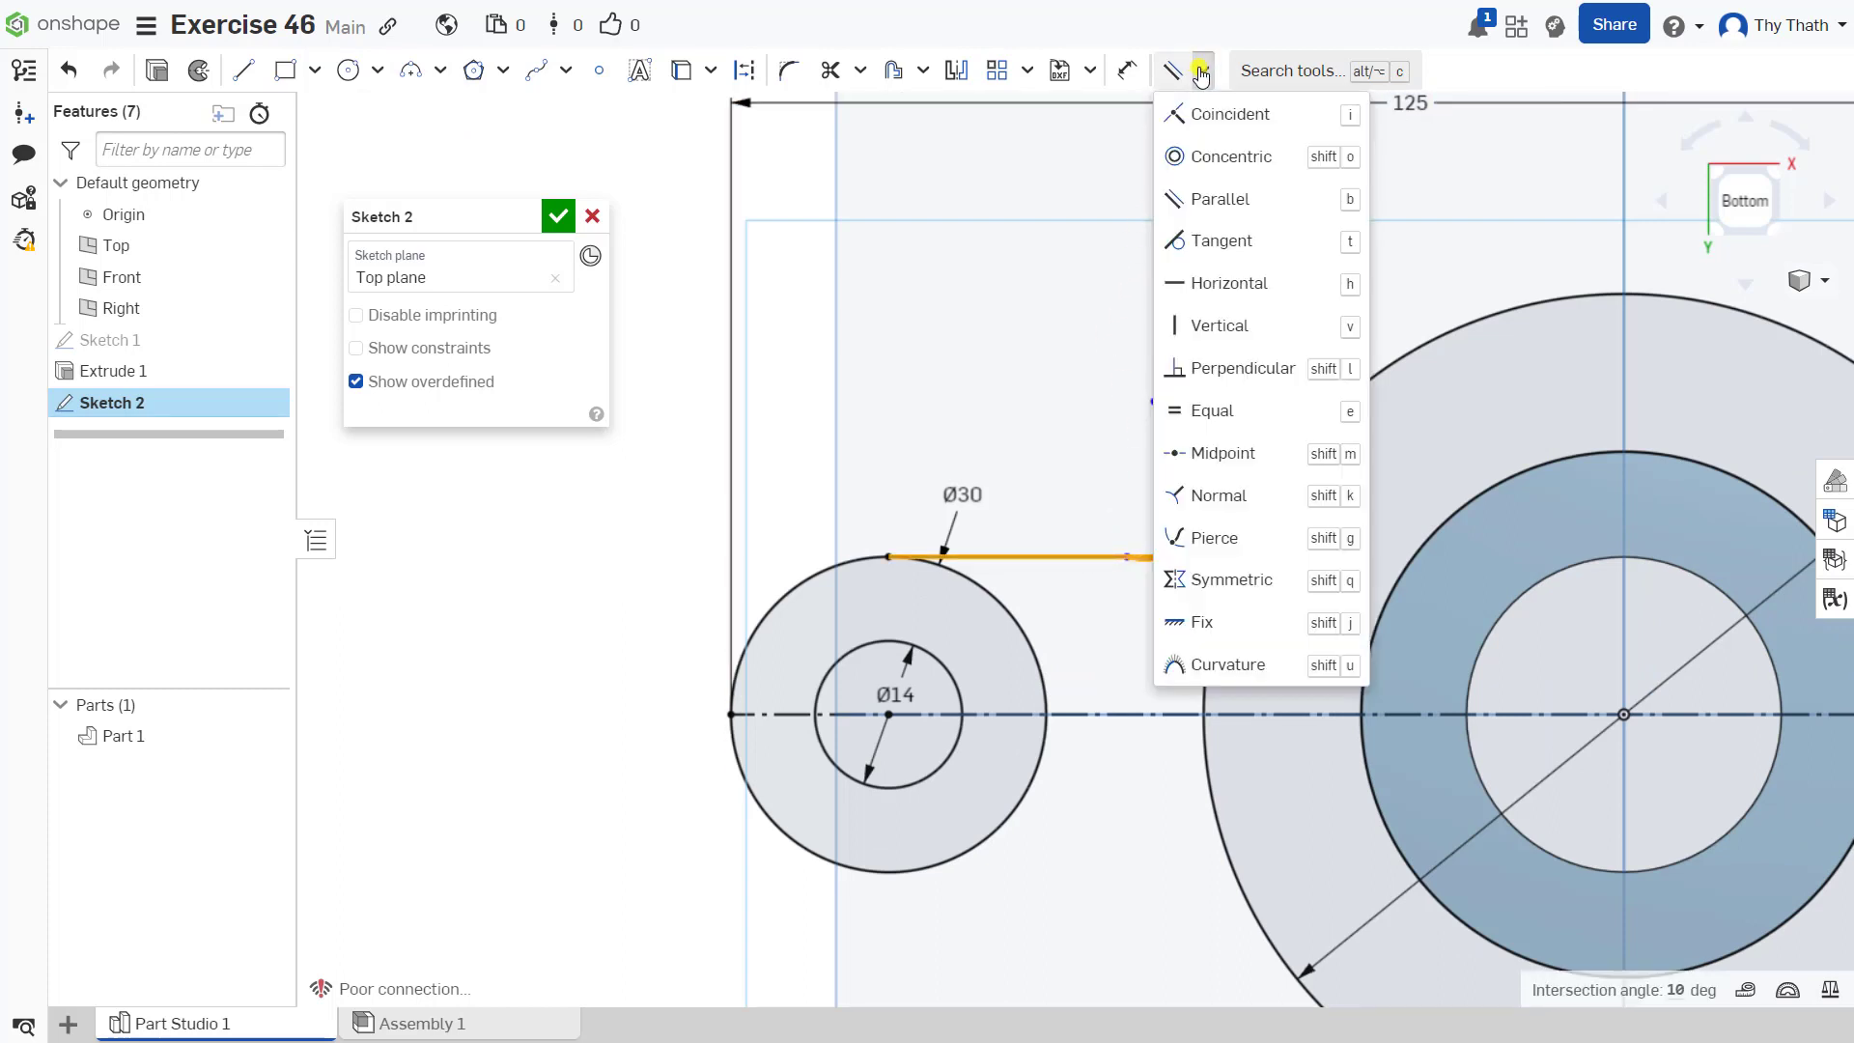
{"action": "left_click", "coordinate": [1222, 243]}
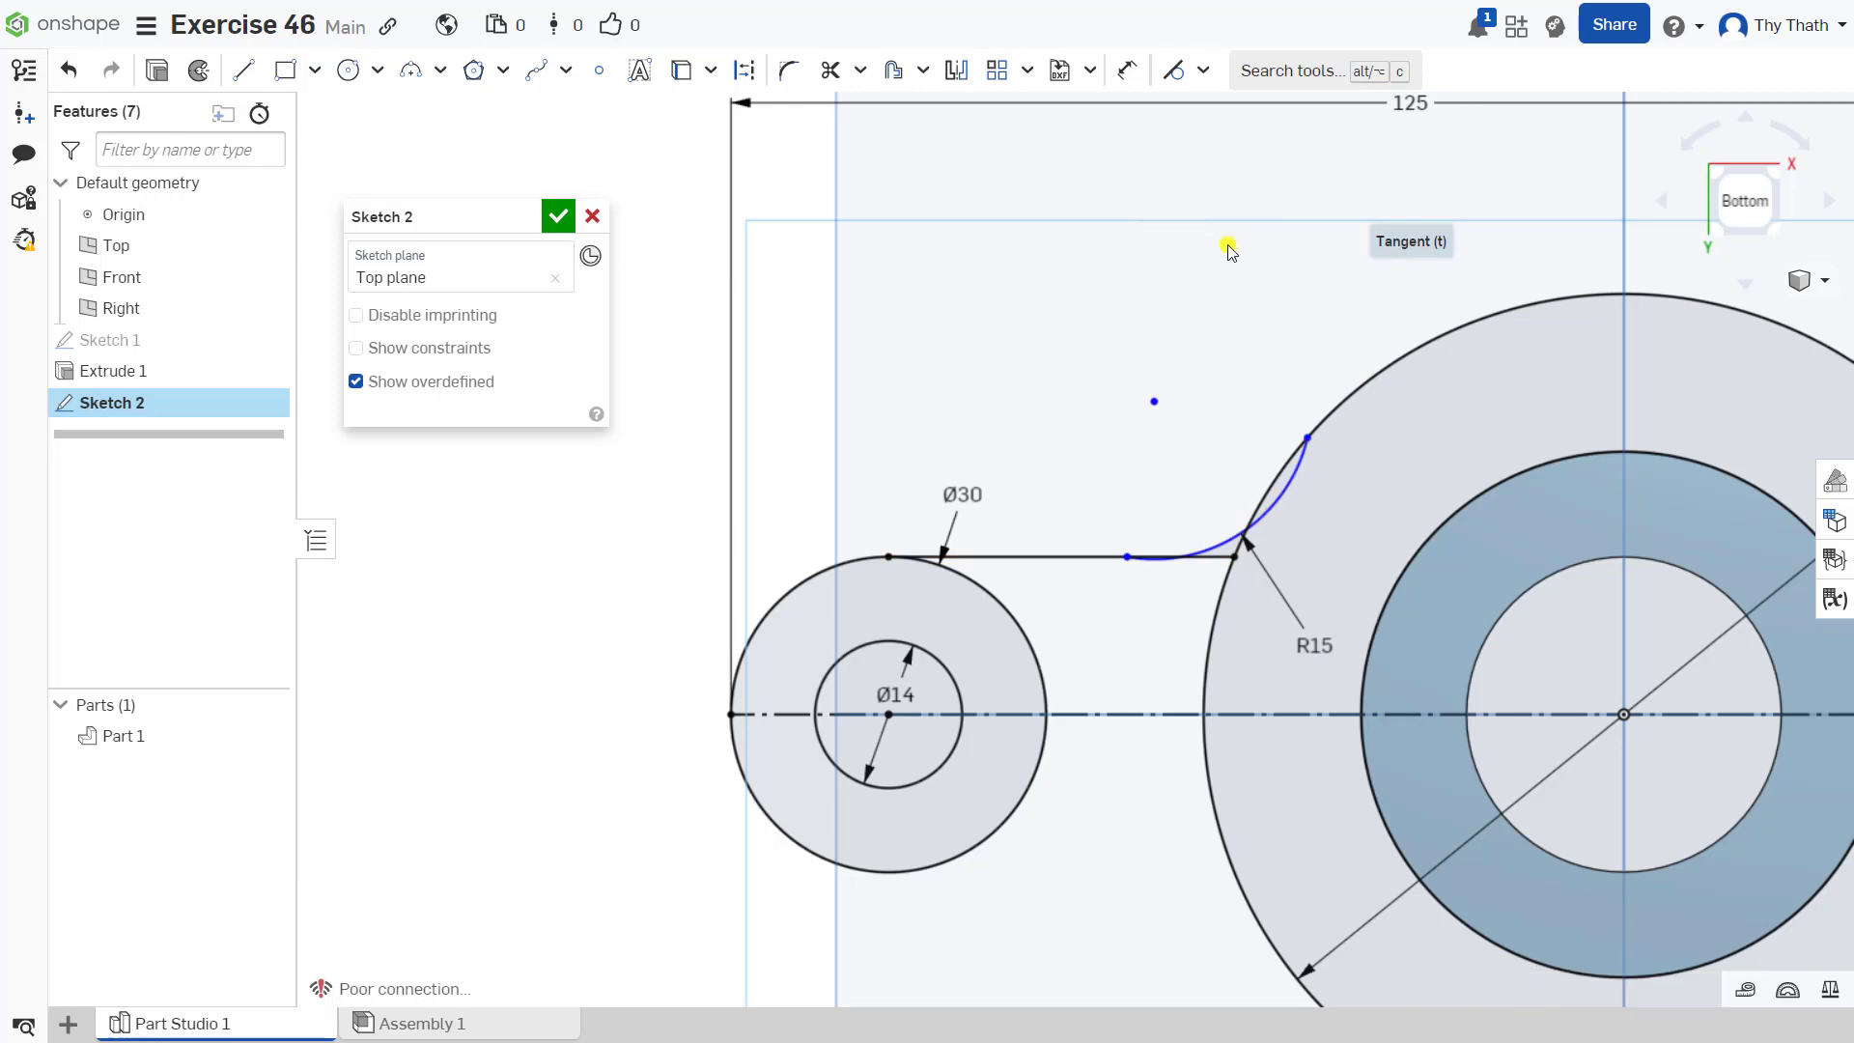
{"action": "left_click", "coordinate": [1221, 553]}
{"action": "left_click", "coordinate": [1381, 375]}
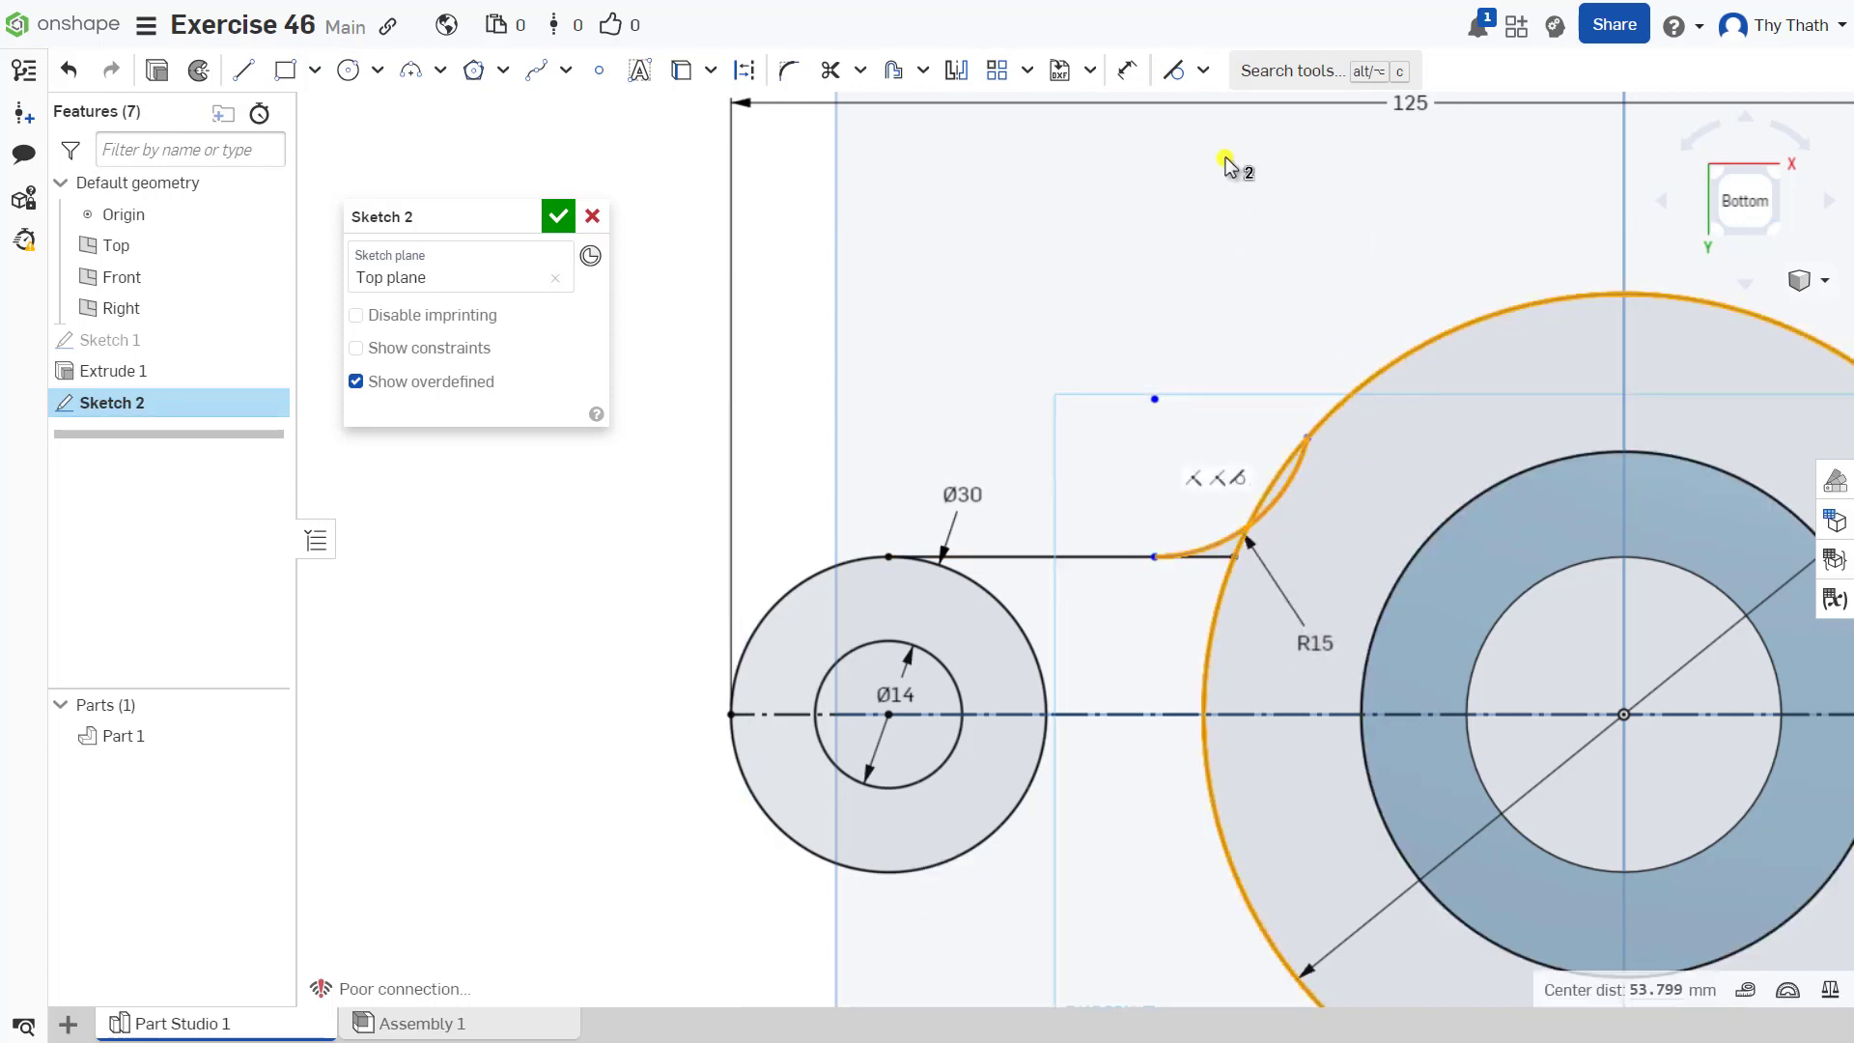
{"action": "left_click", "coordinate": [1174, 71]}
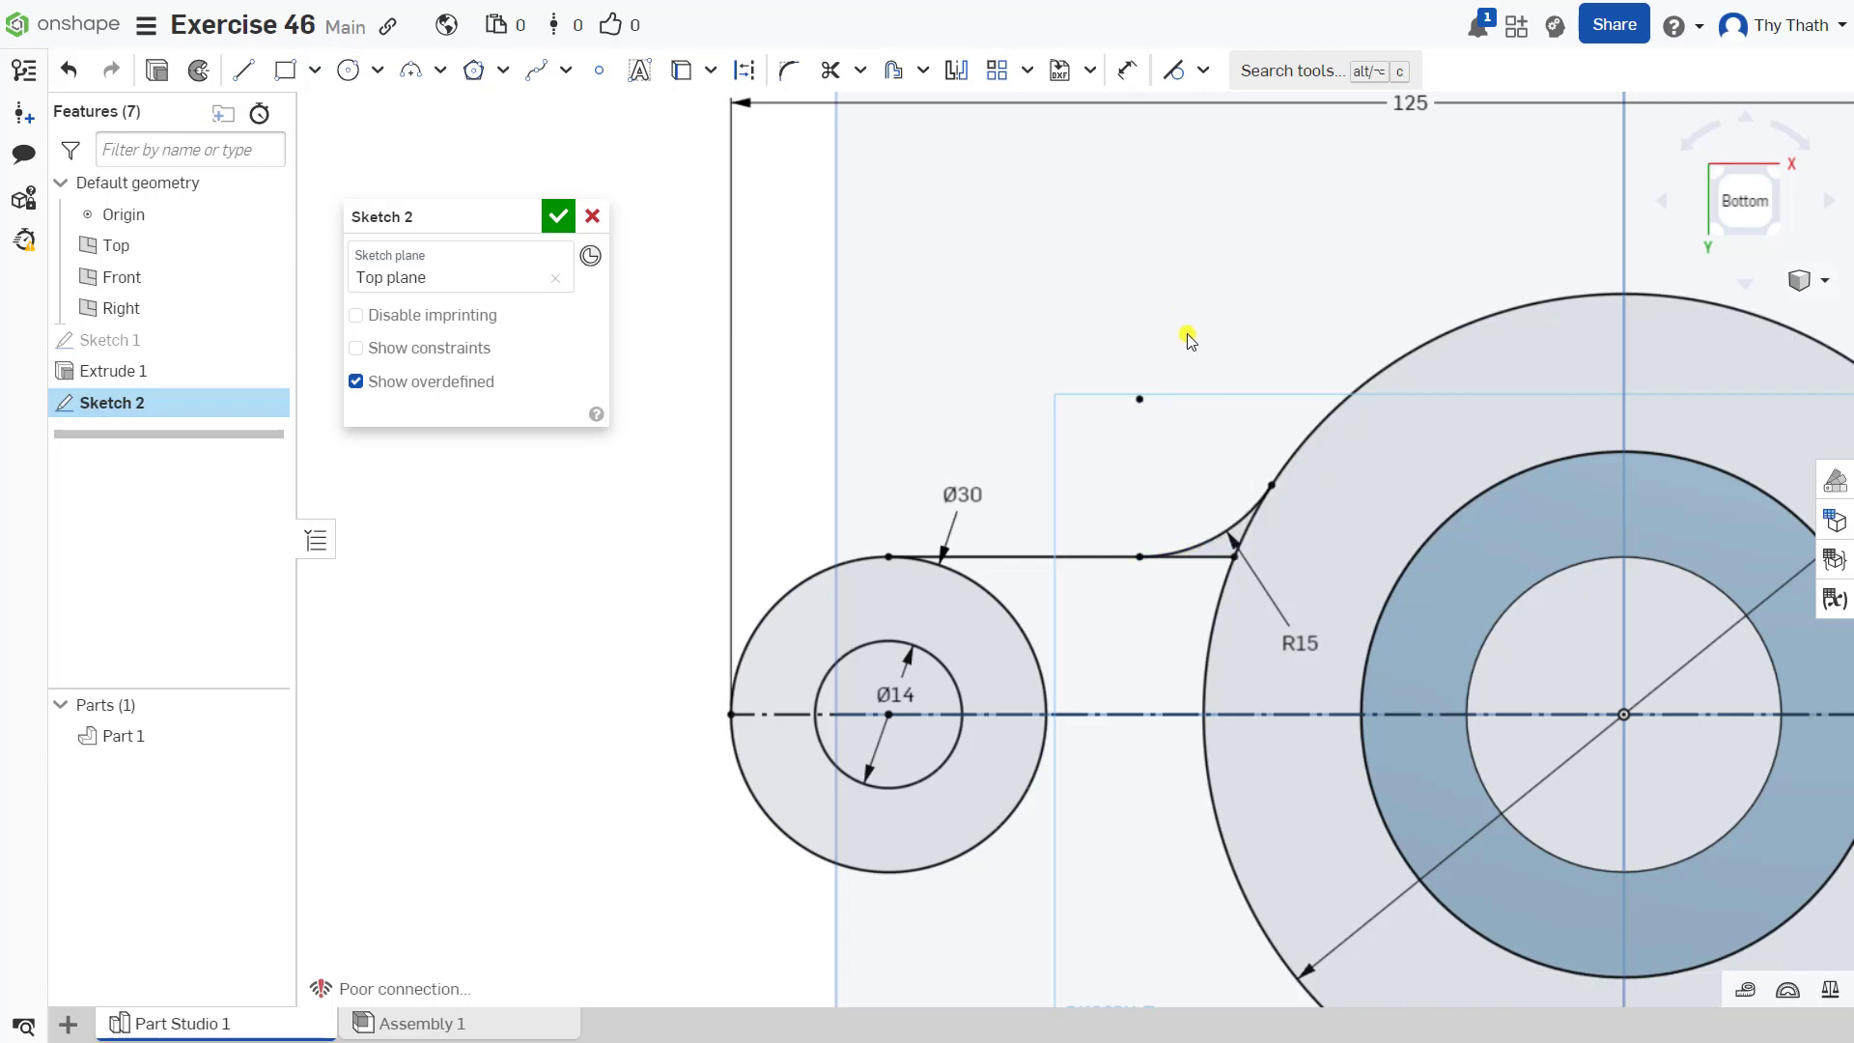
Mirror the connecting line and the 15 mm arc about the horizontal construction line
{"action": "scroll", "coordinate": [1188, 338], "scroll_direction": "down", "scroll_amount": 1}
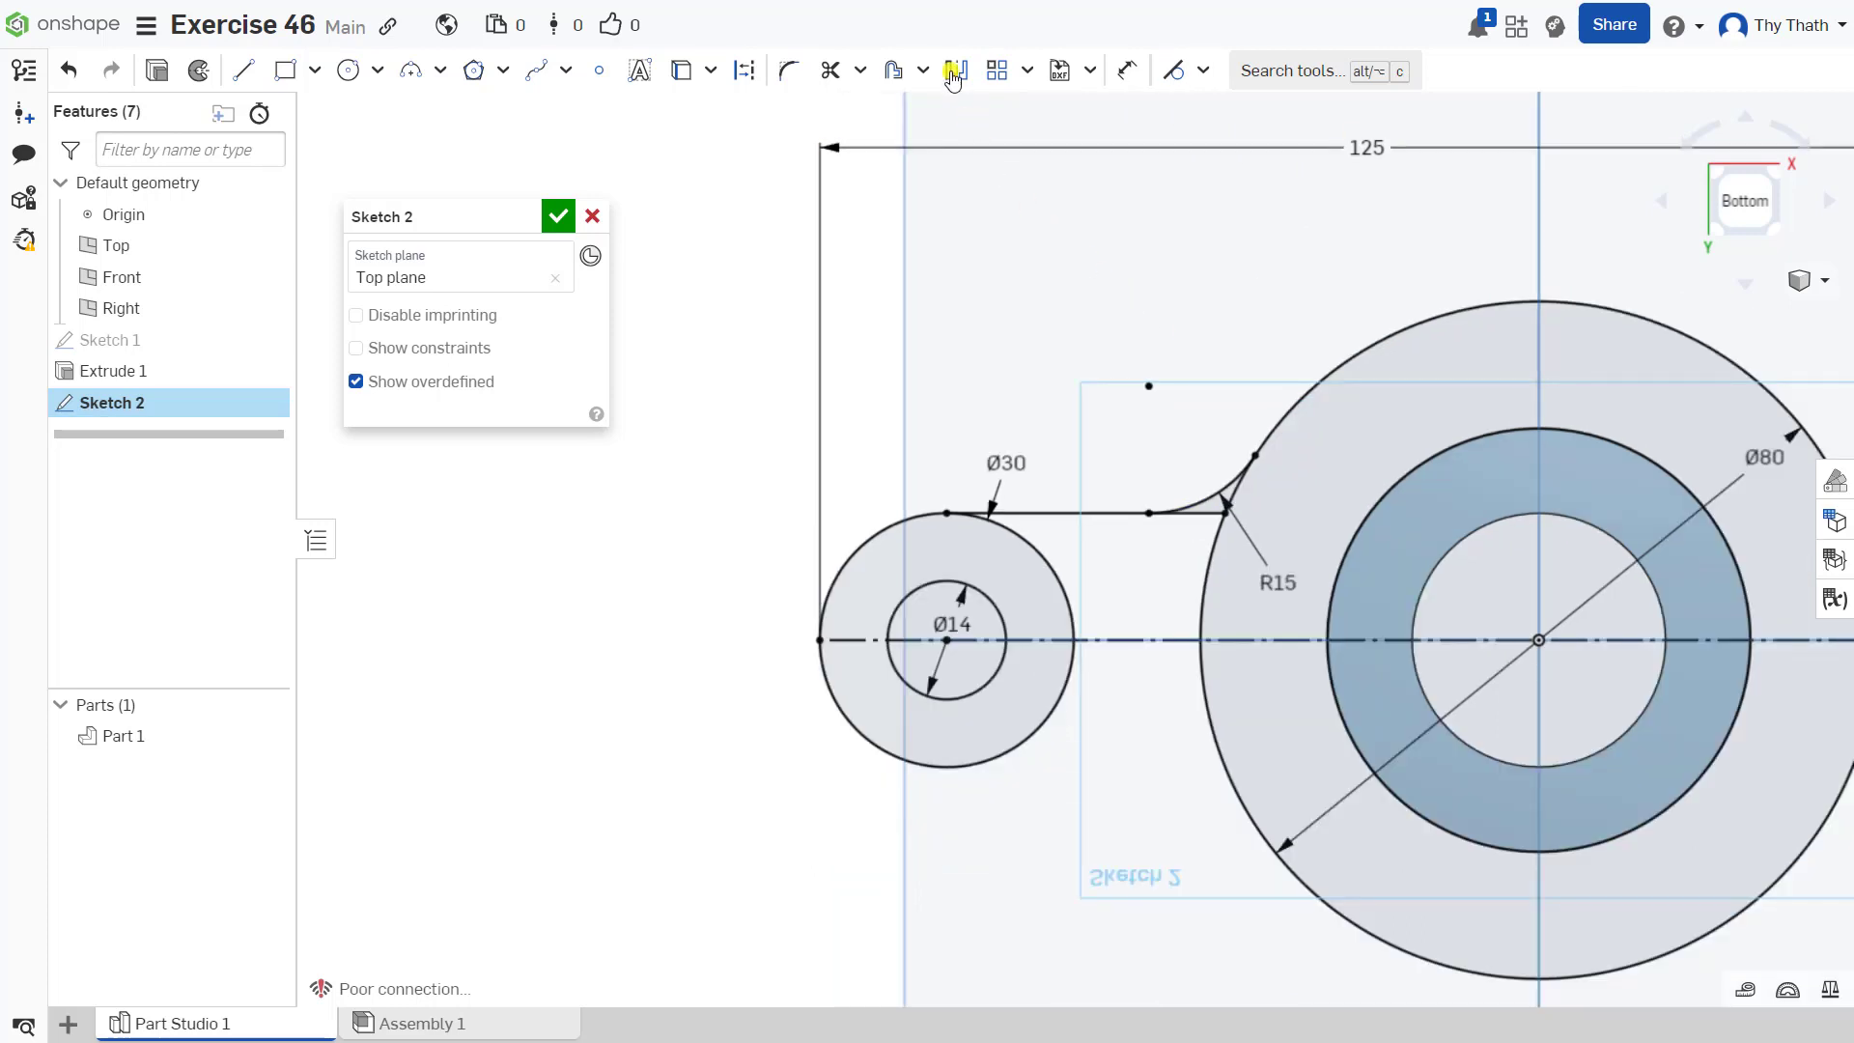
{"action": "left_click", "coordinate": [953, 71]}
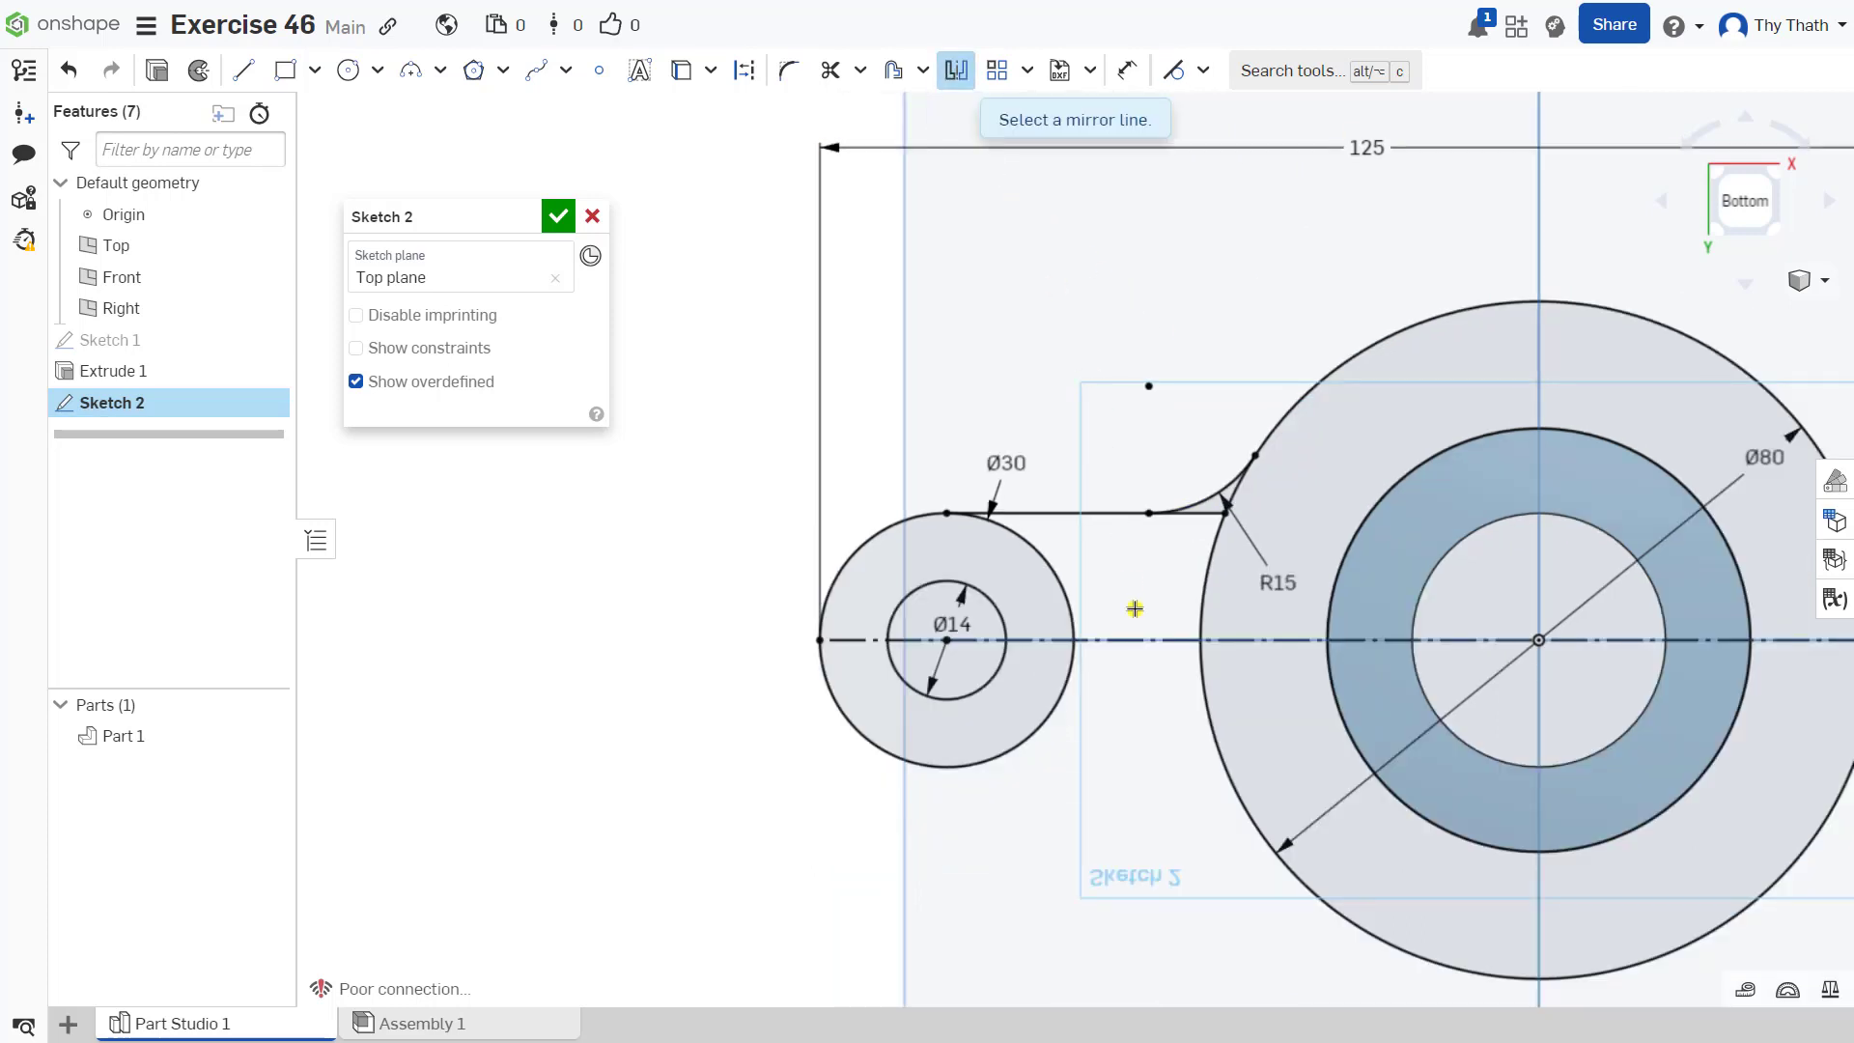
{"action": "left_click", "coordinate": [1132, 640]}
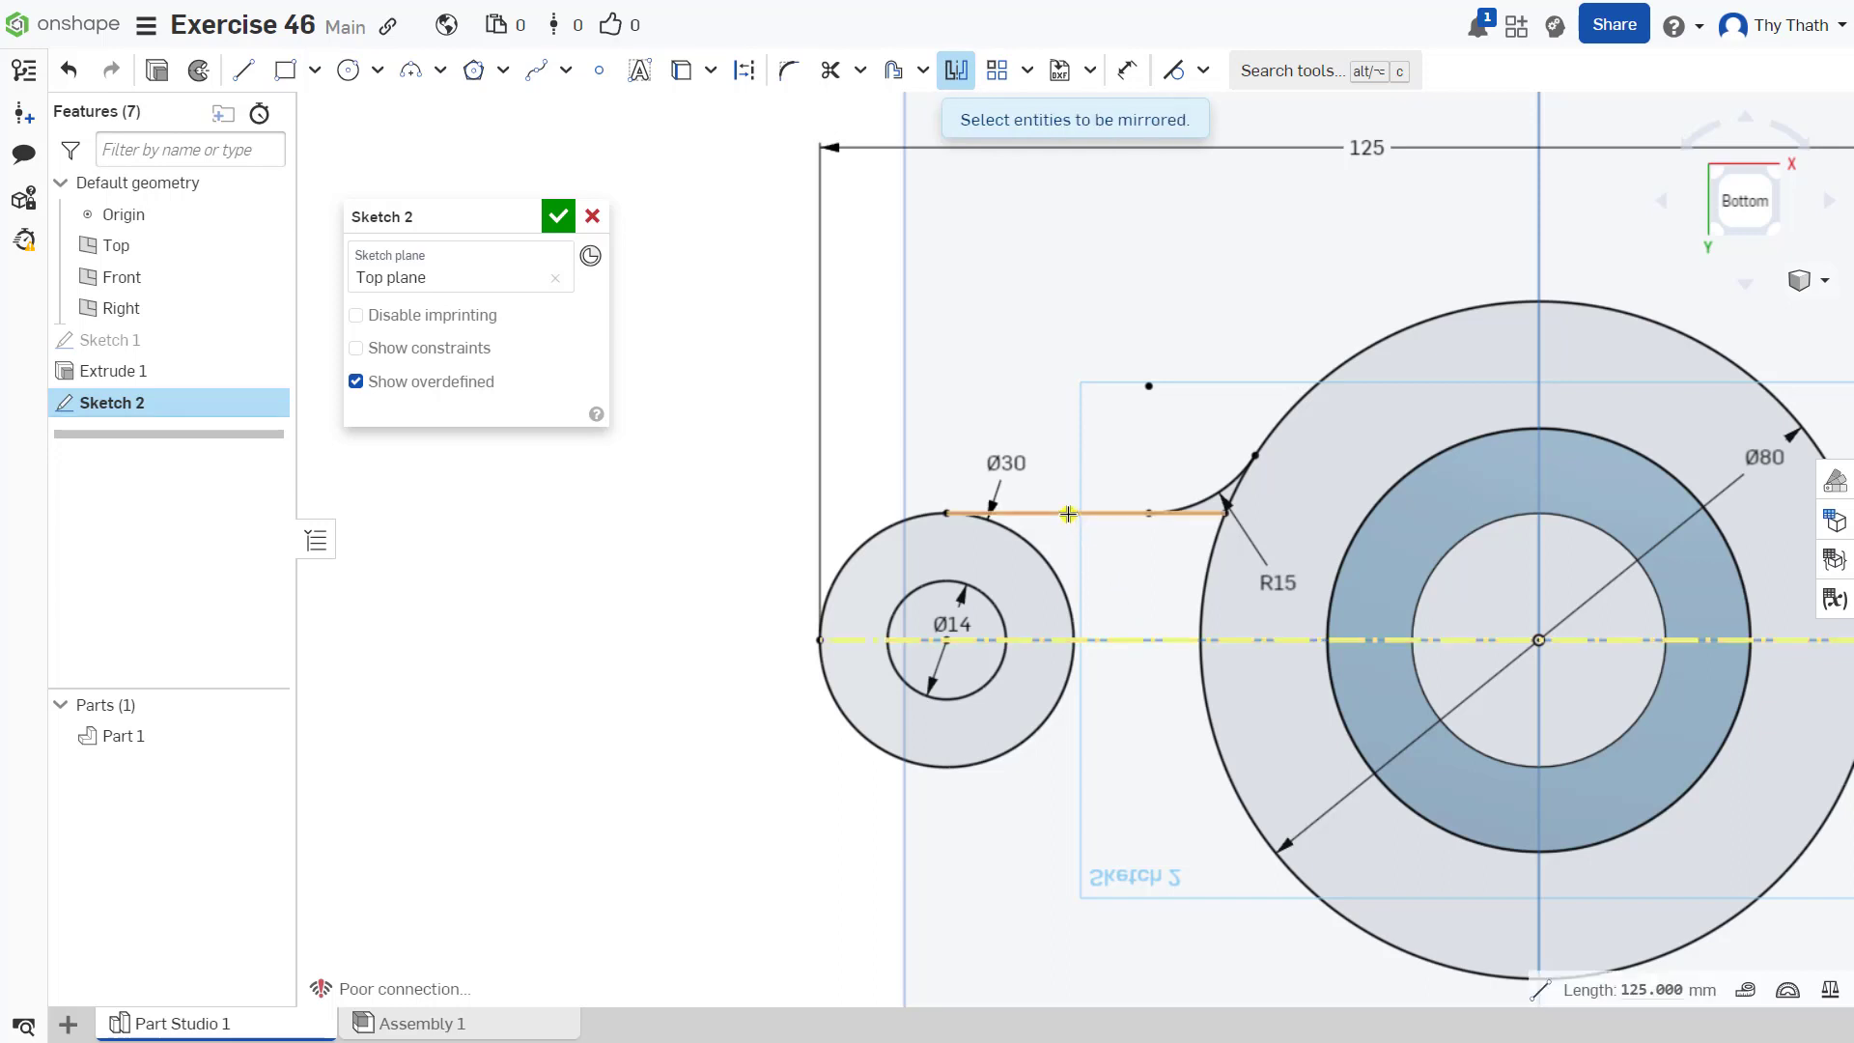
{"action": "left_click", "coordinate": [1233, 485]}
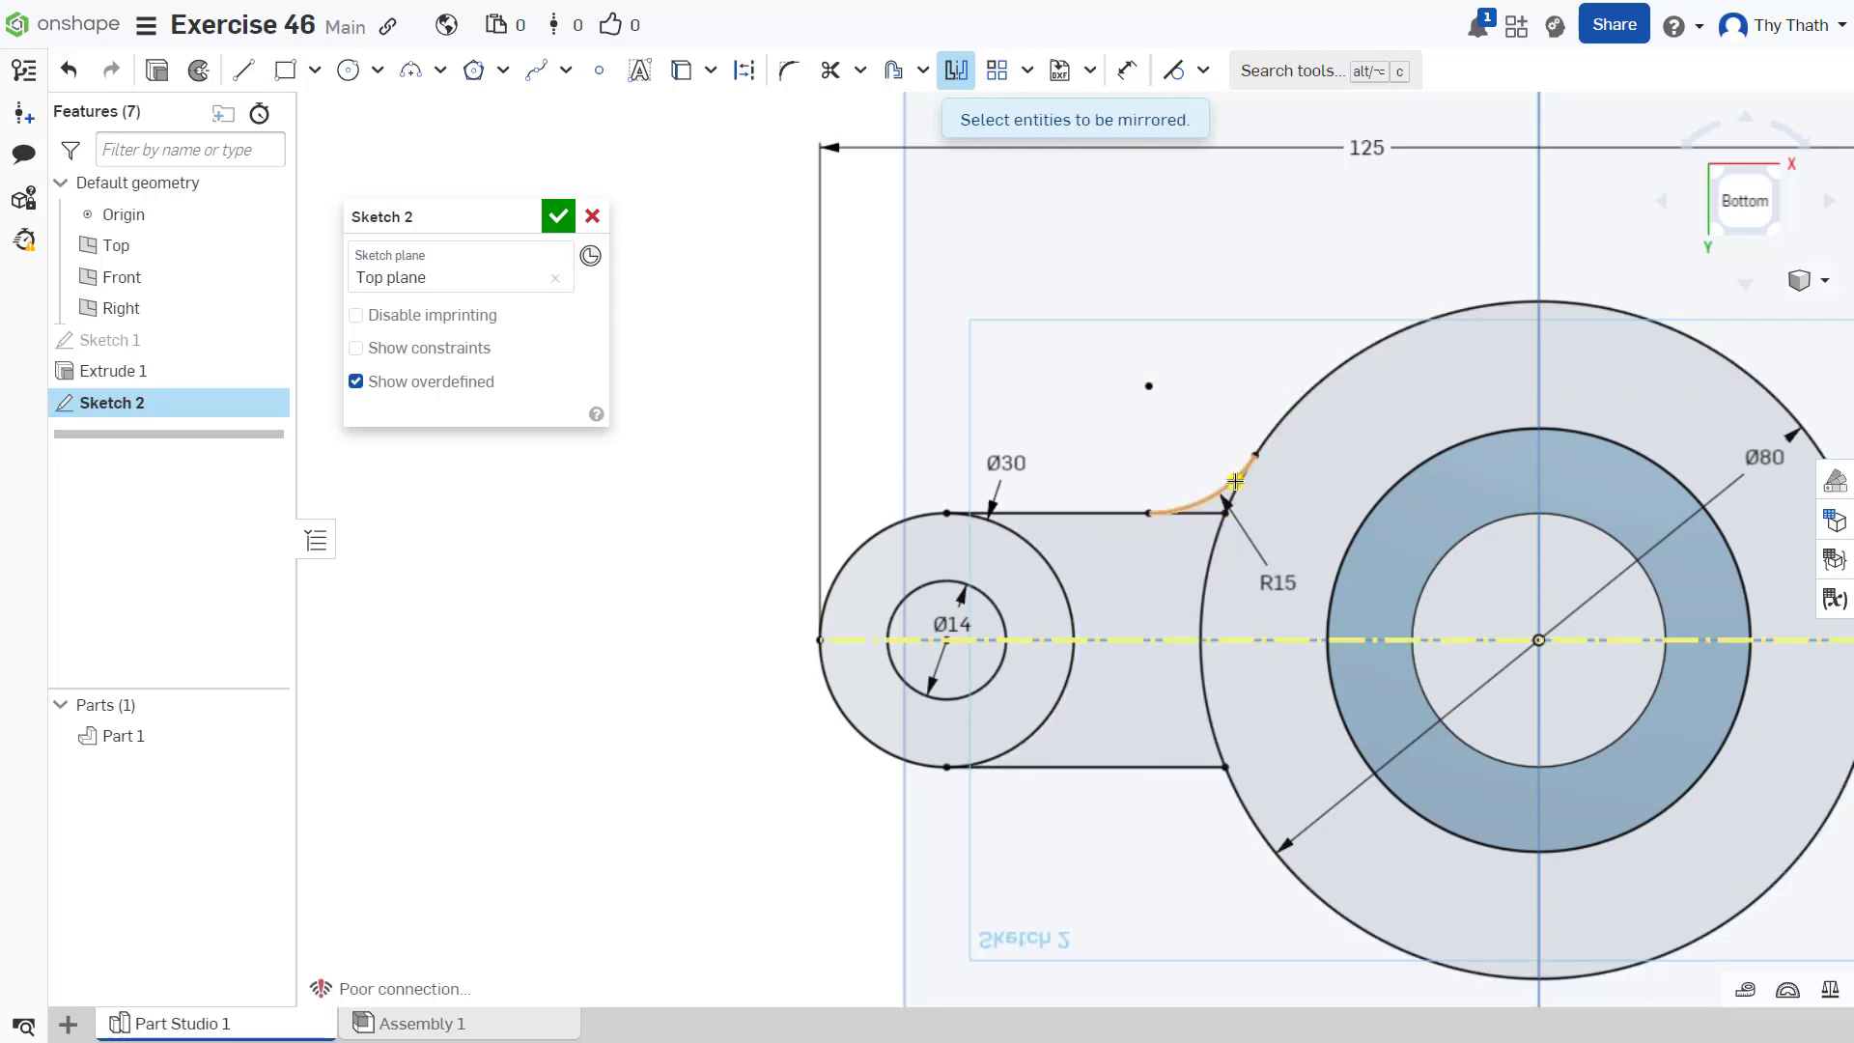
{"action": "scroll", "coordinate": [1102, 463], "scroll_direction": "down", "scroll_amount": 3}
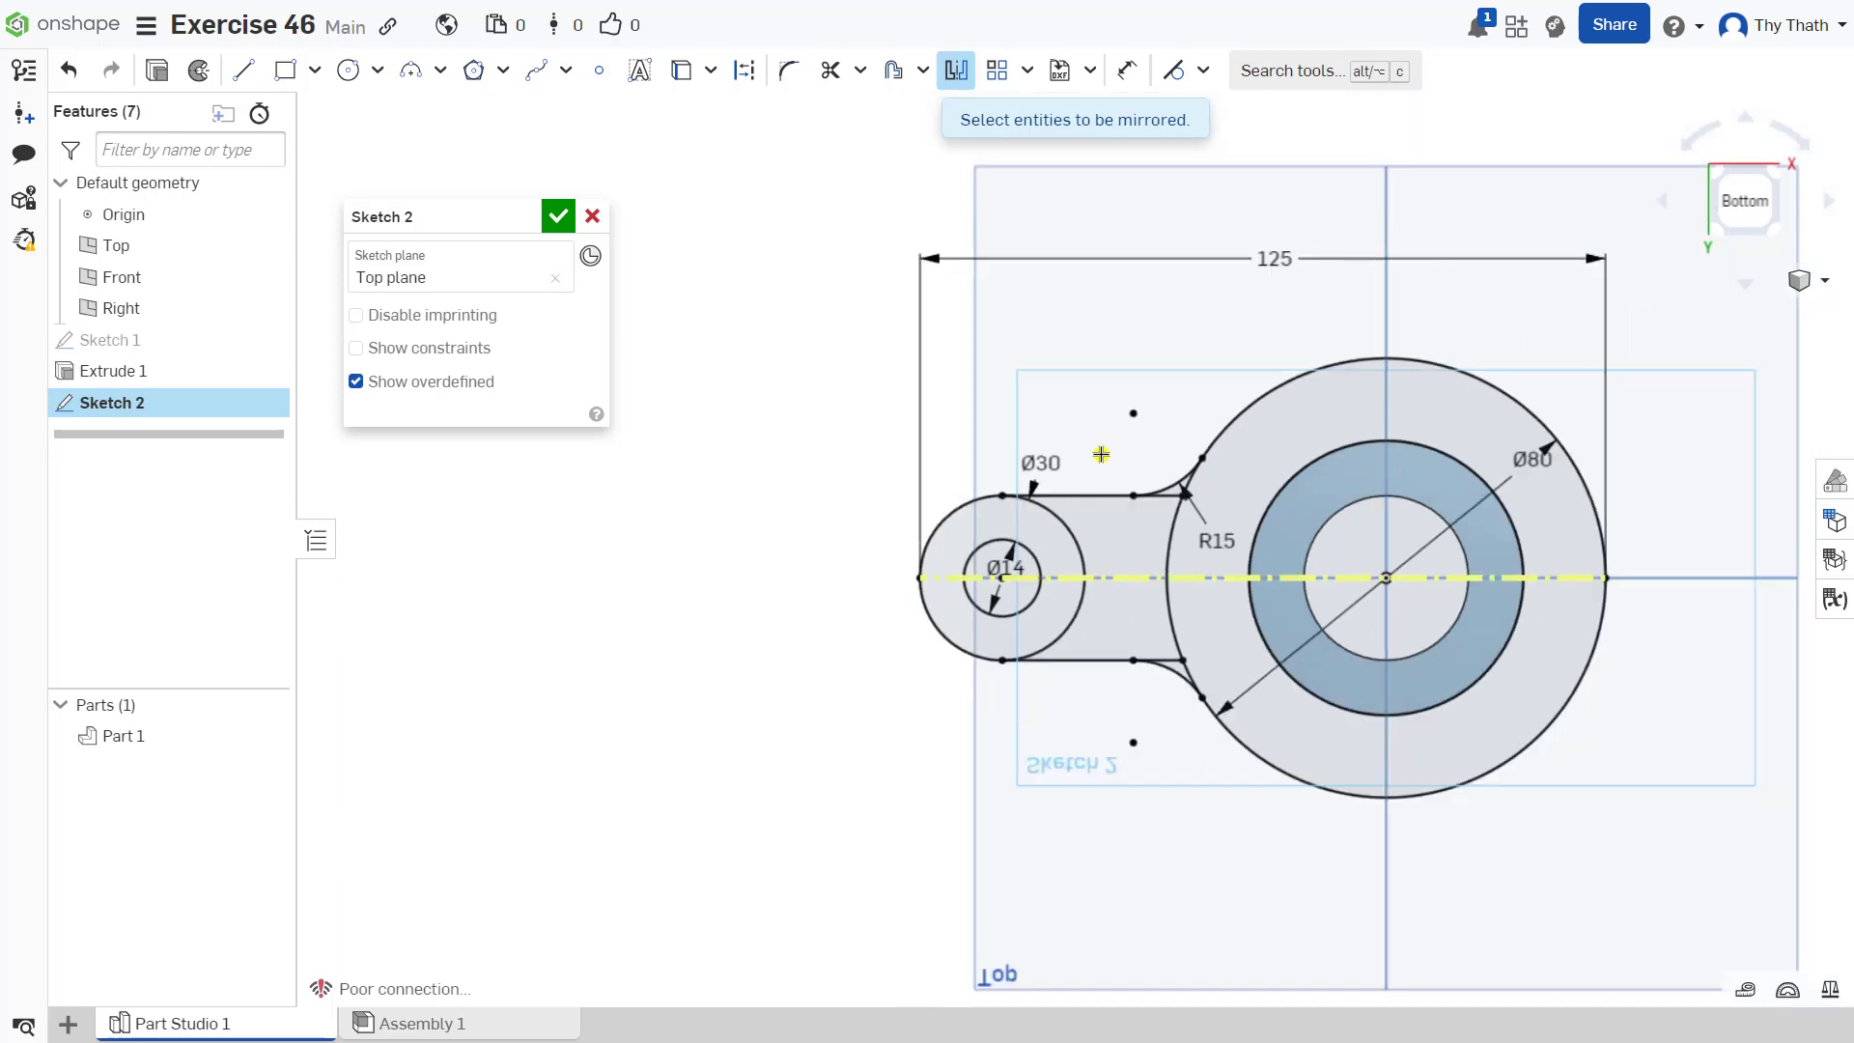
Trim the 30 mm circle's inner half, the 80 mm circle's section inside the lug and the surplus line ends, and finish the sketch
{"action": "left_click", "coordinate": [830, 69]}
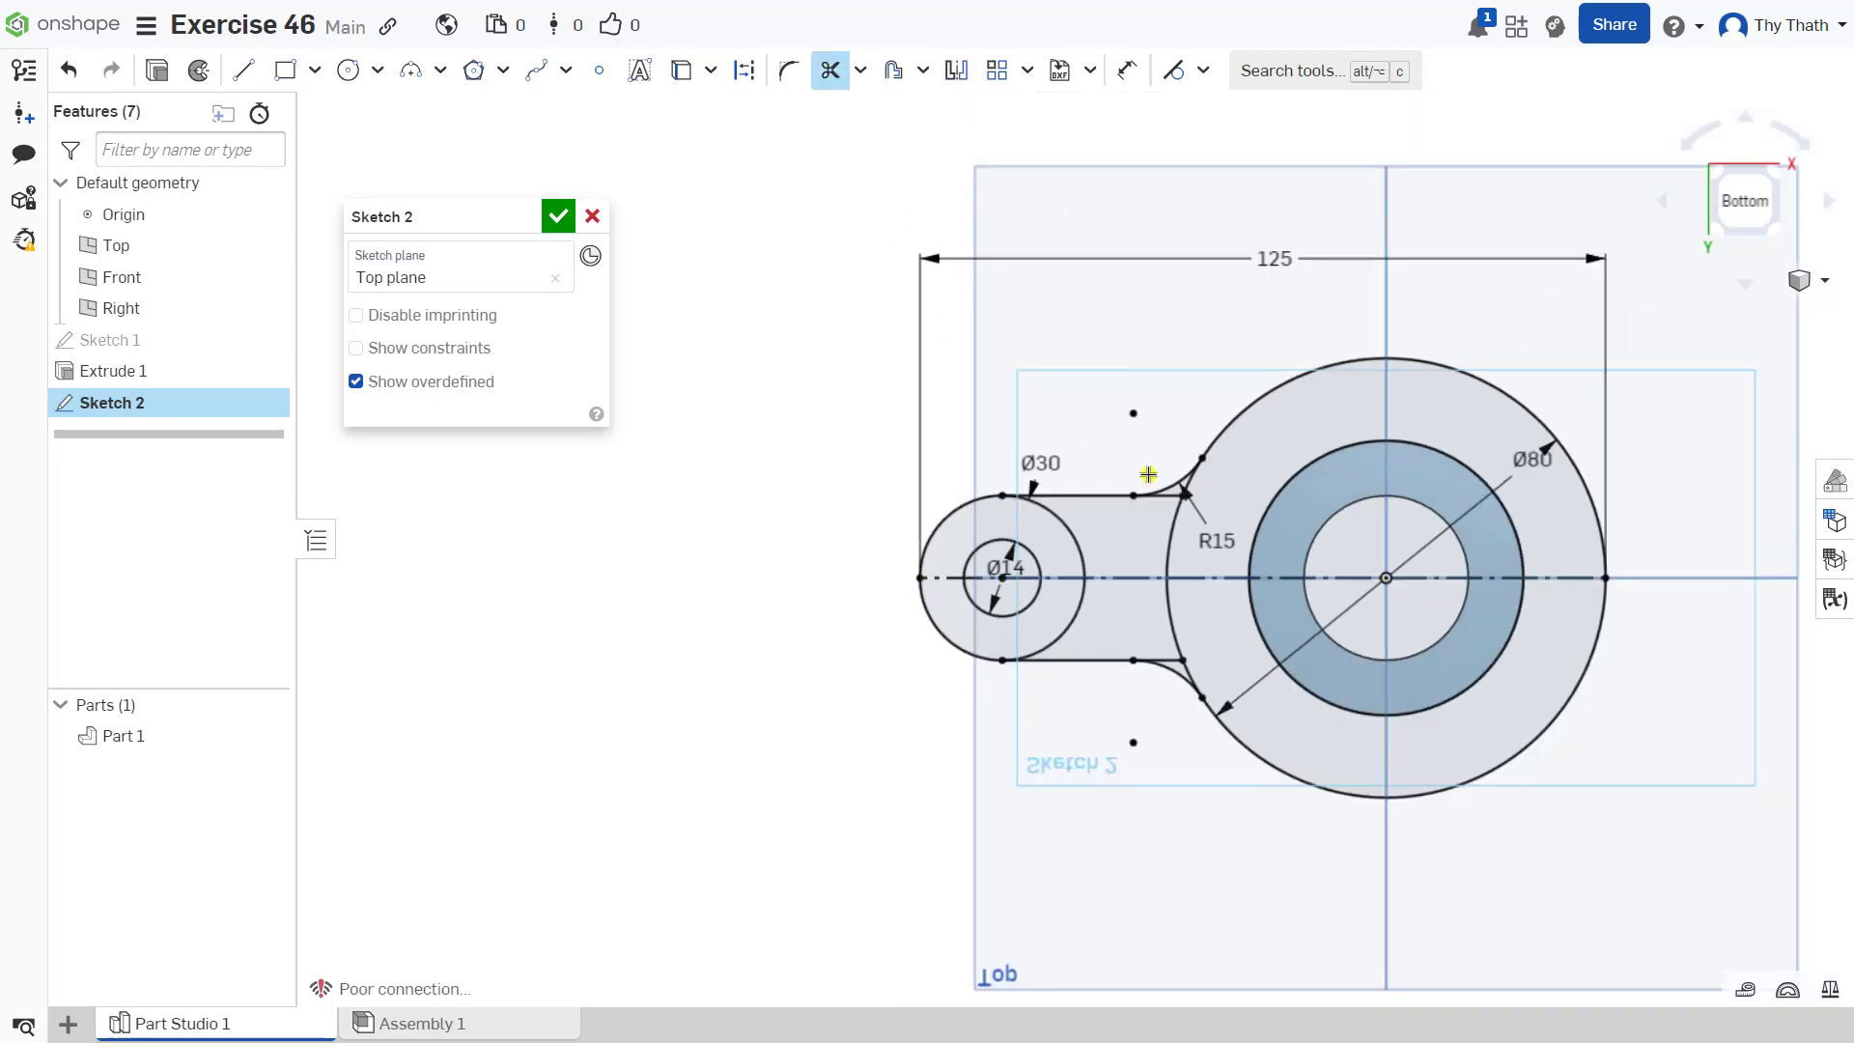
{"action": "scroll", "coordinate": [1110, 541], "scroll_direction": "up", "scroll_amount": 3}
{"action": "left_click", "coordinate": [1051, 571]}
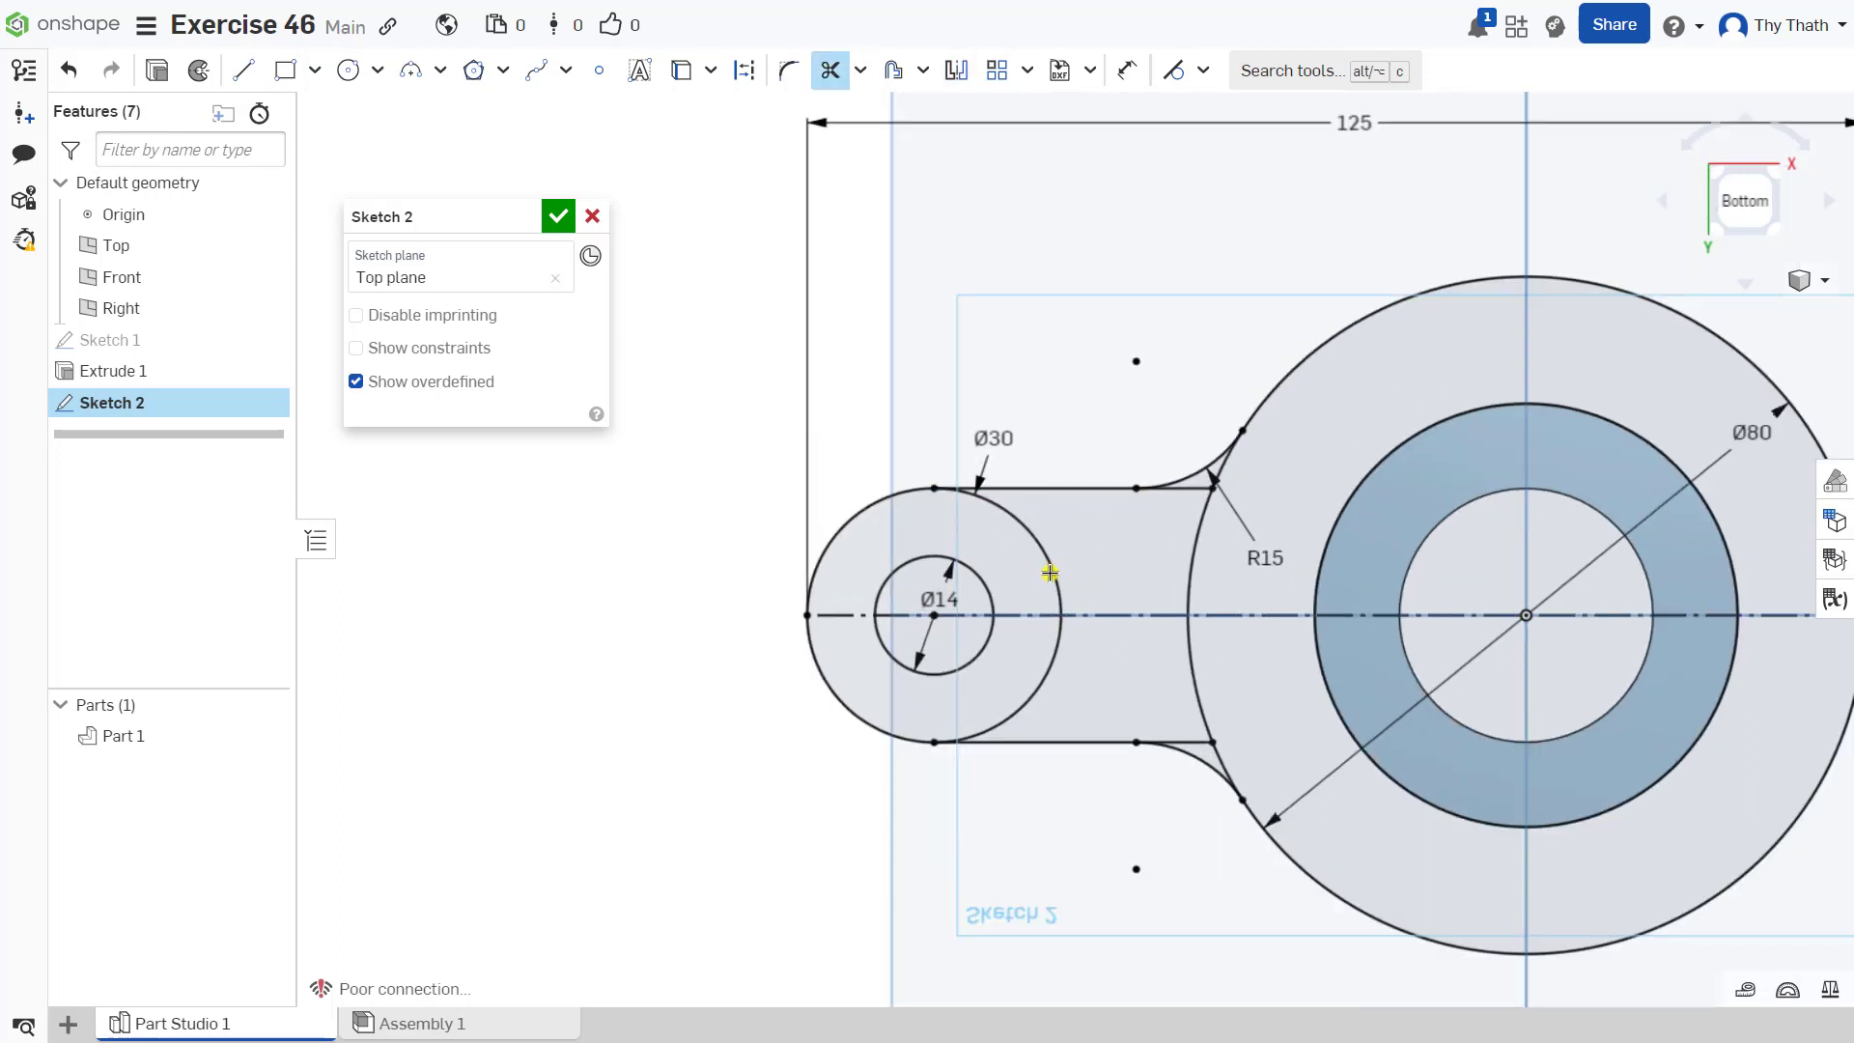
{"action": "left_click", "coordinate": [1047, 672]}
{"action": "scroll", "coordinate": [1198, 551], "scroll_direction": "up", "scroll_amount": 2}
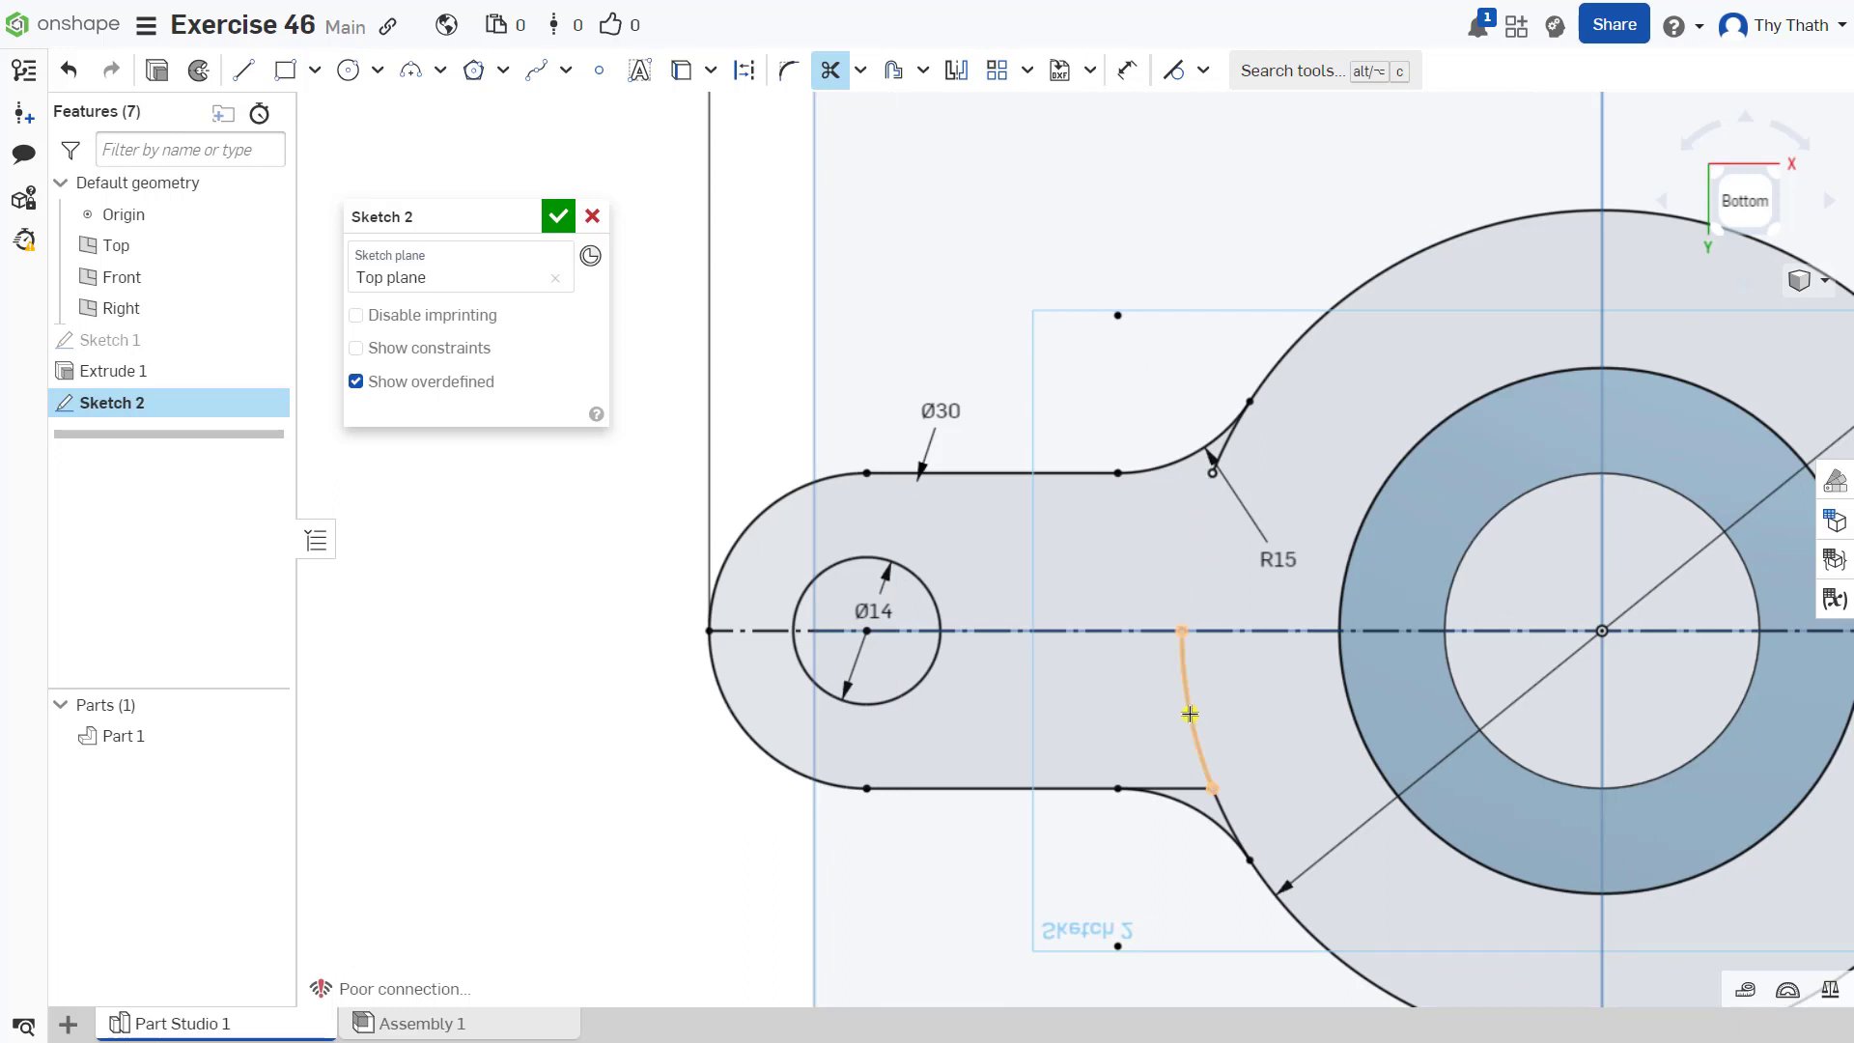
{"action": "scroll", "coordinate": [1205, 813], "scroll_direction": "up", "scroll_amount": 3}
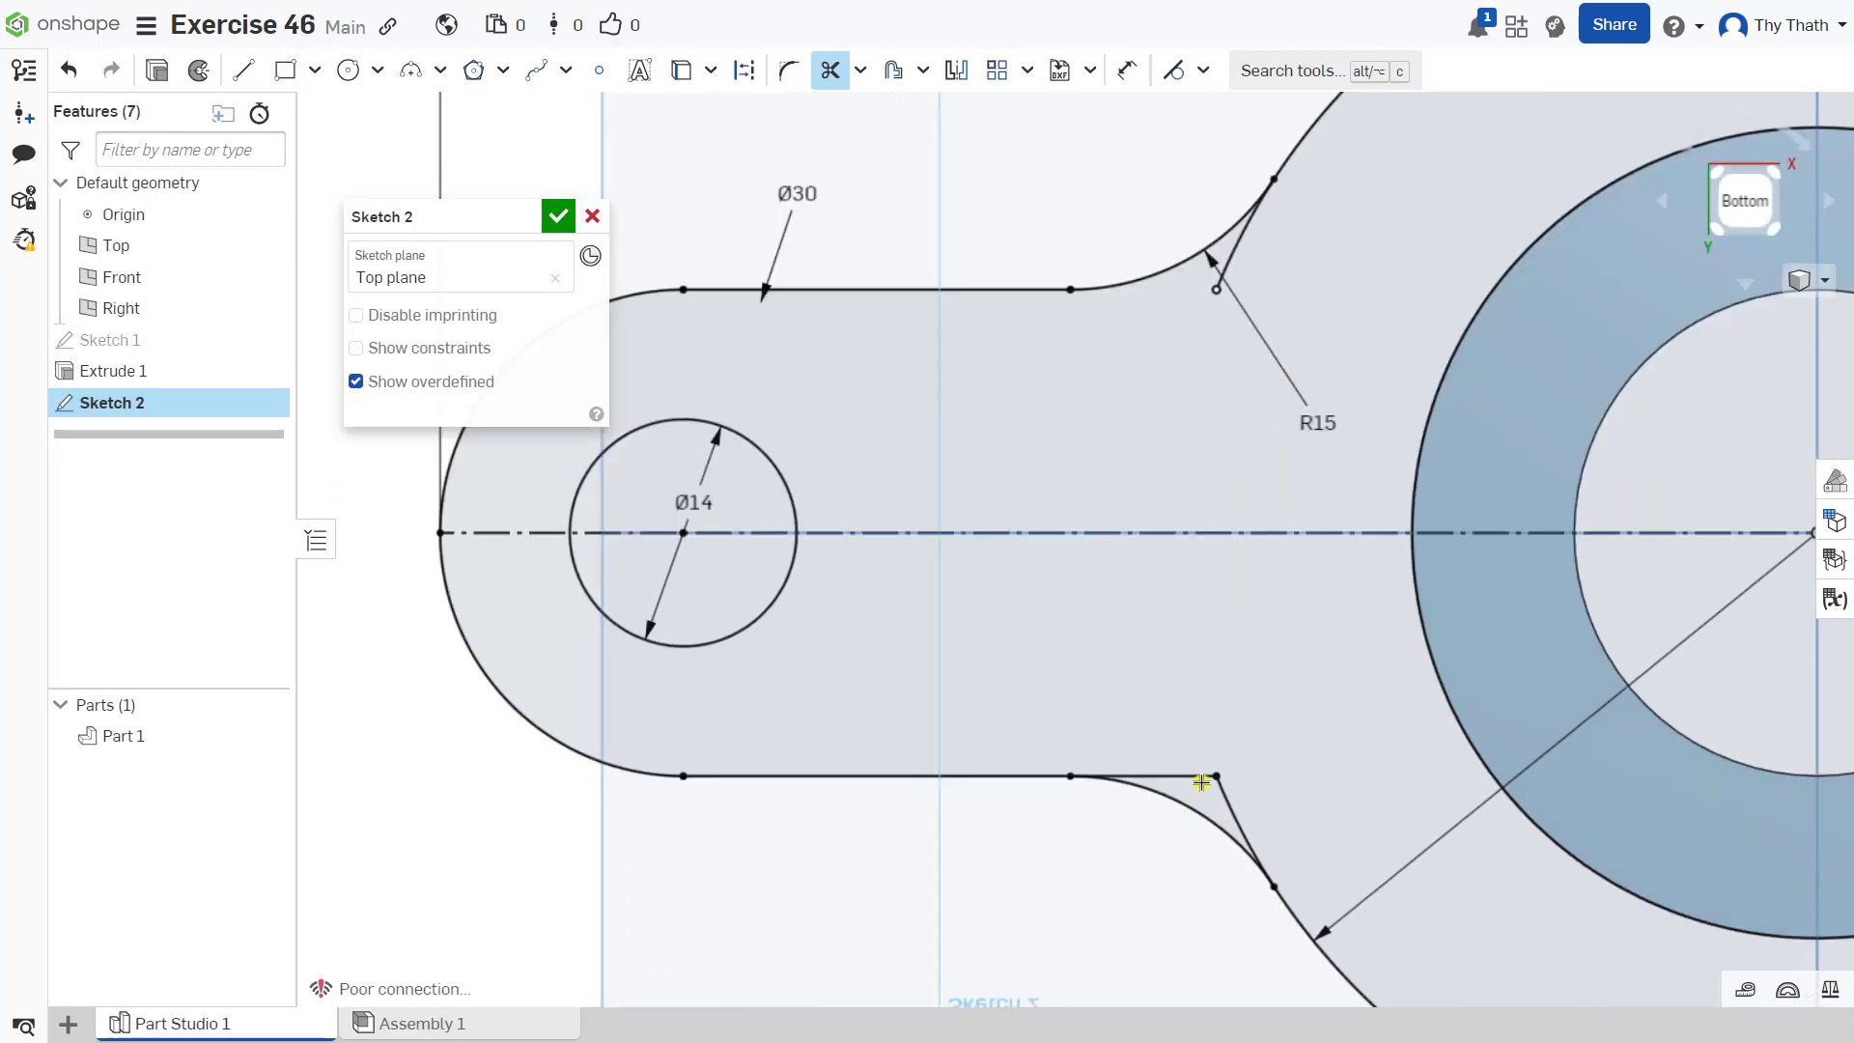
{"action": "left_click", "coordinate": [1183, 776]}
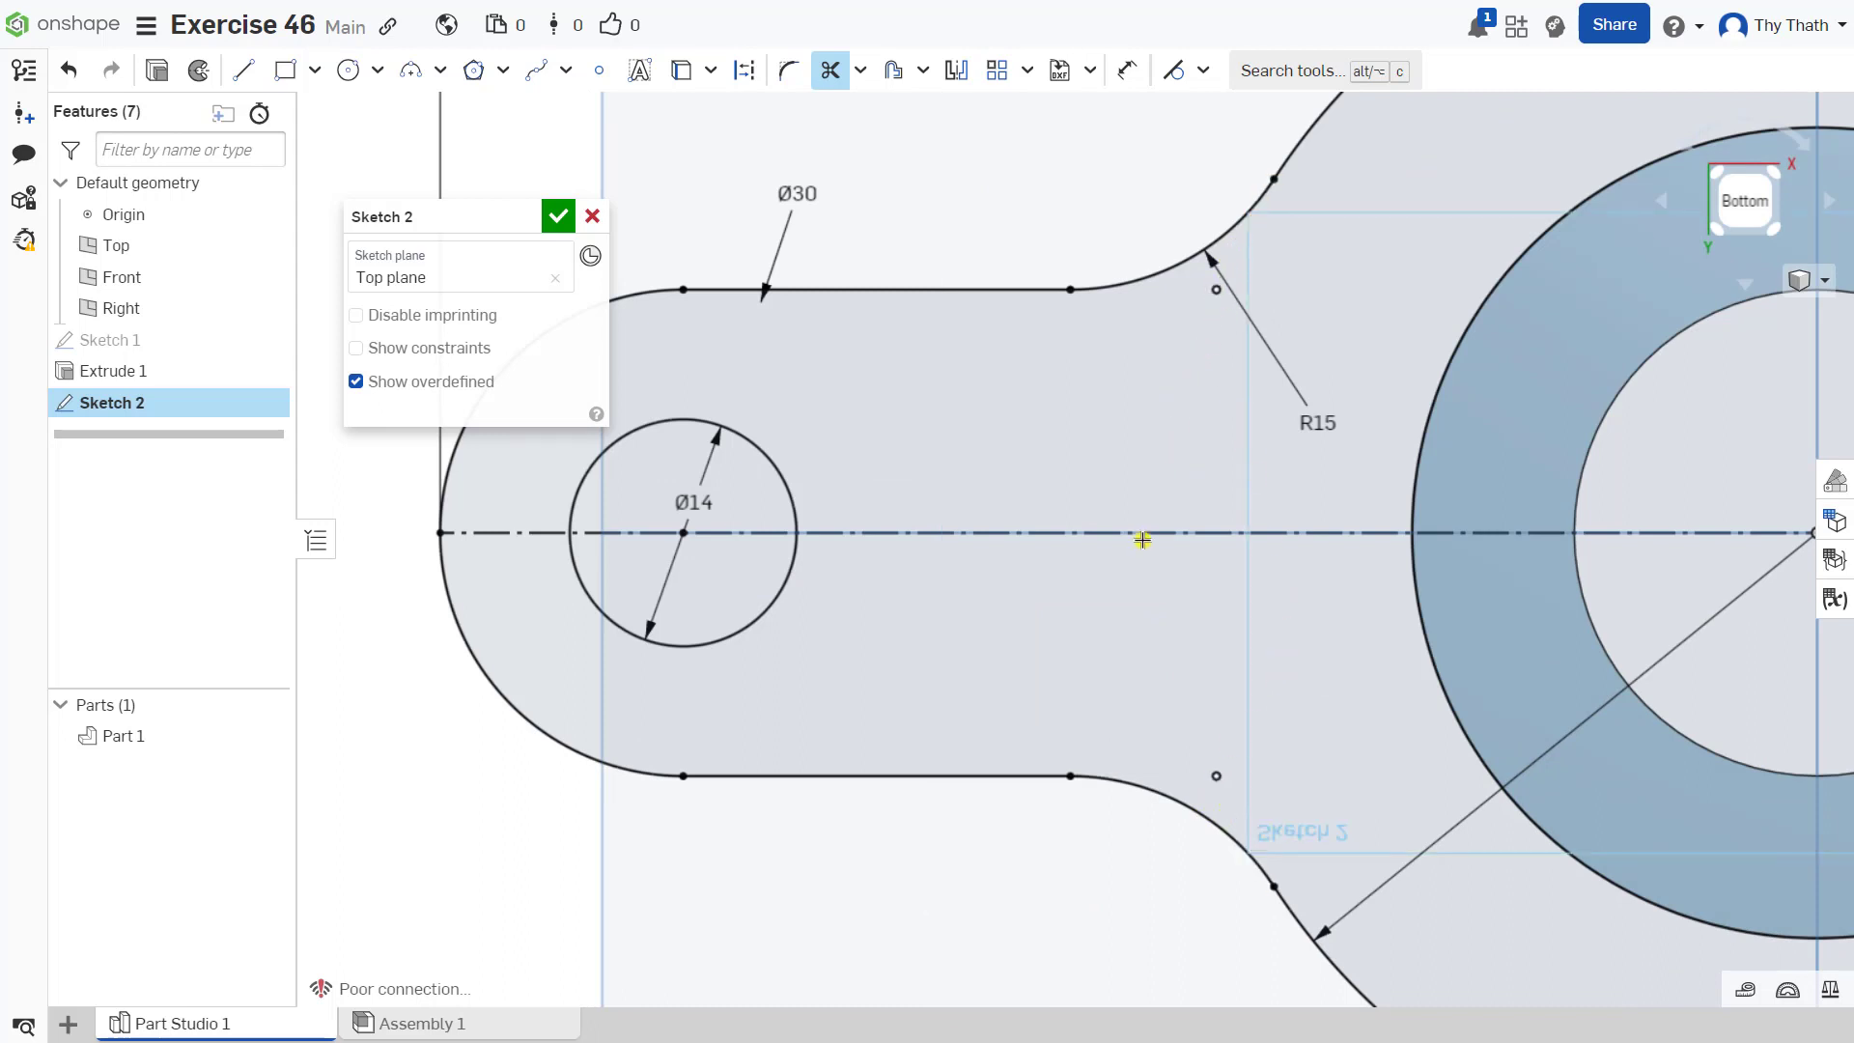
{"action": "scroll", "coordinate": [1068, 576], "scroll_direction": "down", "scroll_amount": 3}
{"action": "scroll", "coordinate": [1099, 592], "scroll_direction": "down", "scroll_amount": 3}
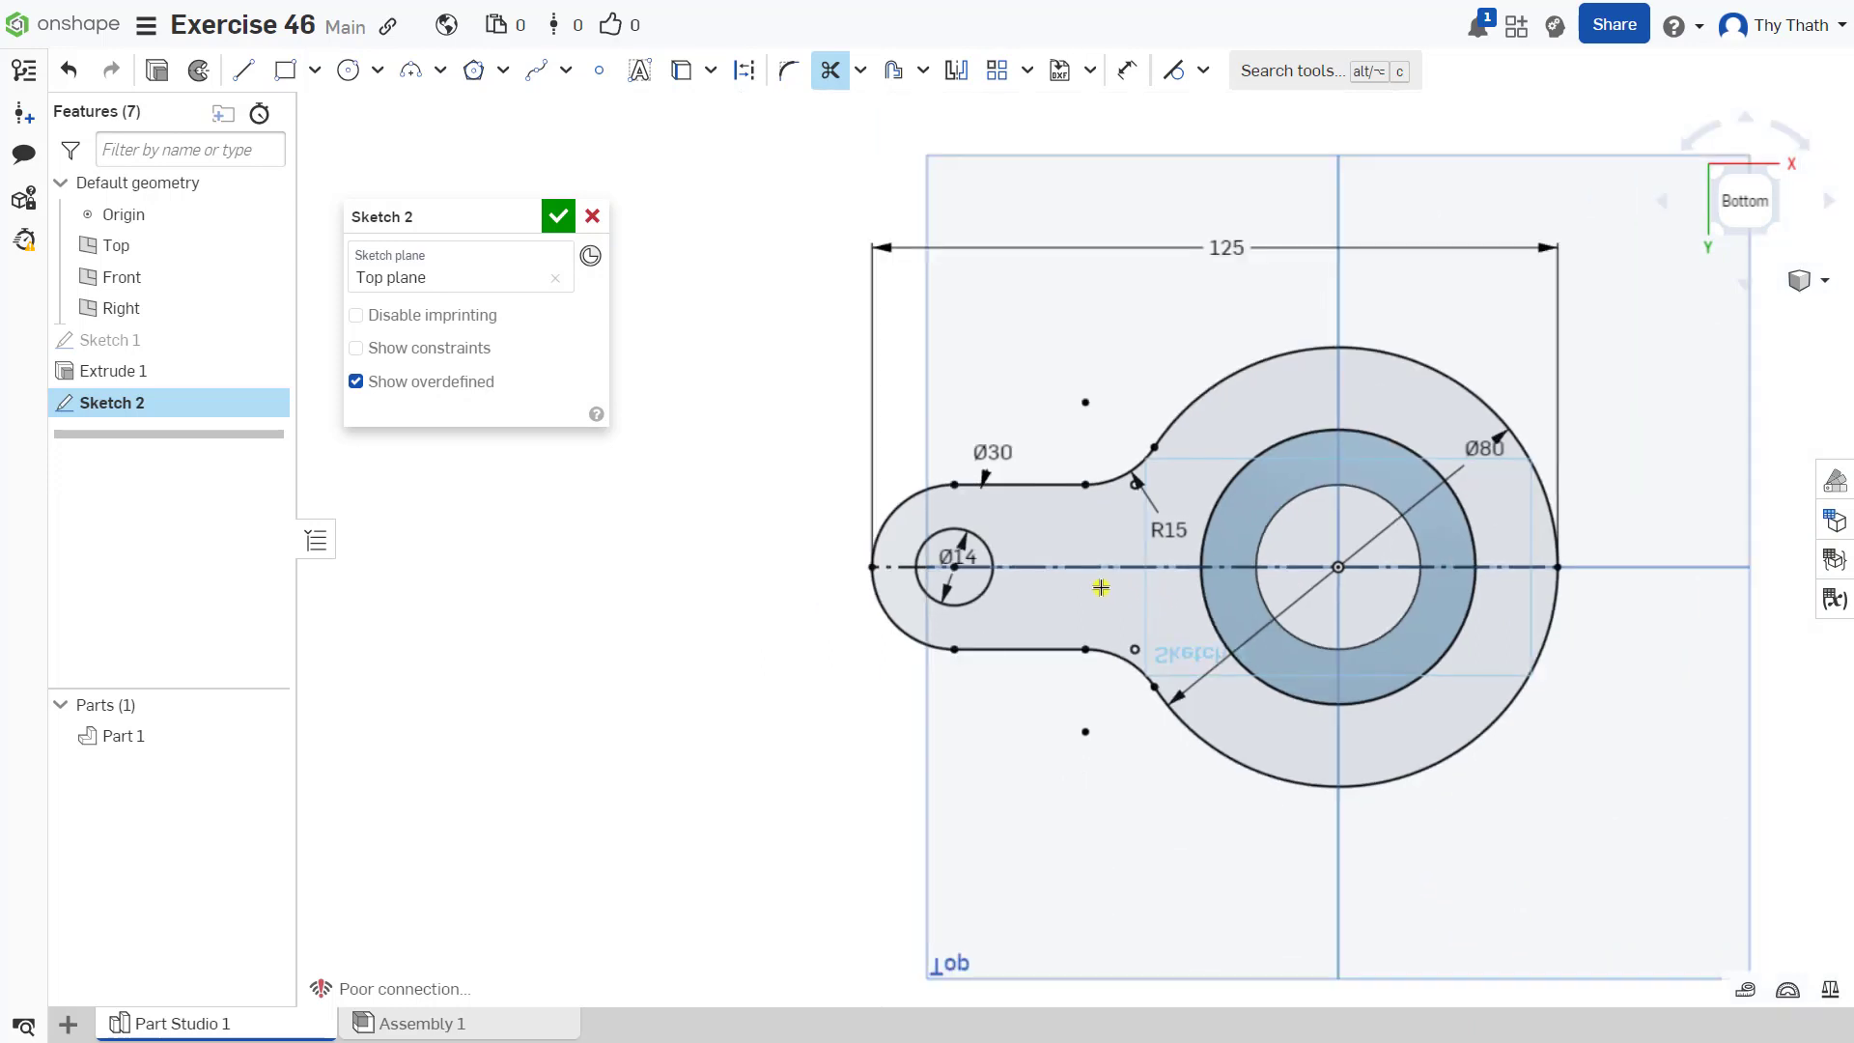
{"action": "left_click", "coordinate": [593, 217]}
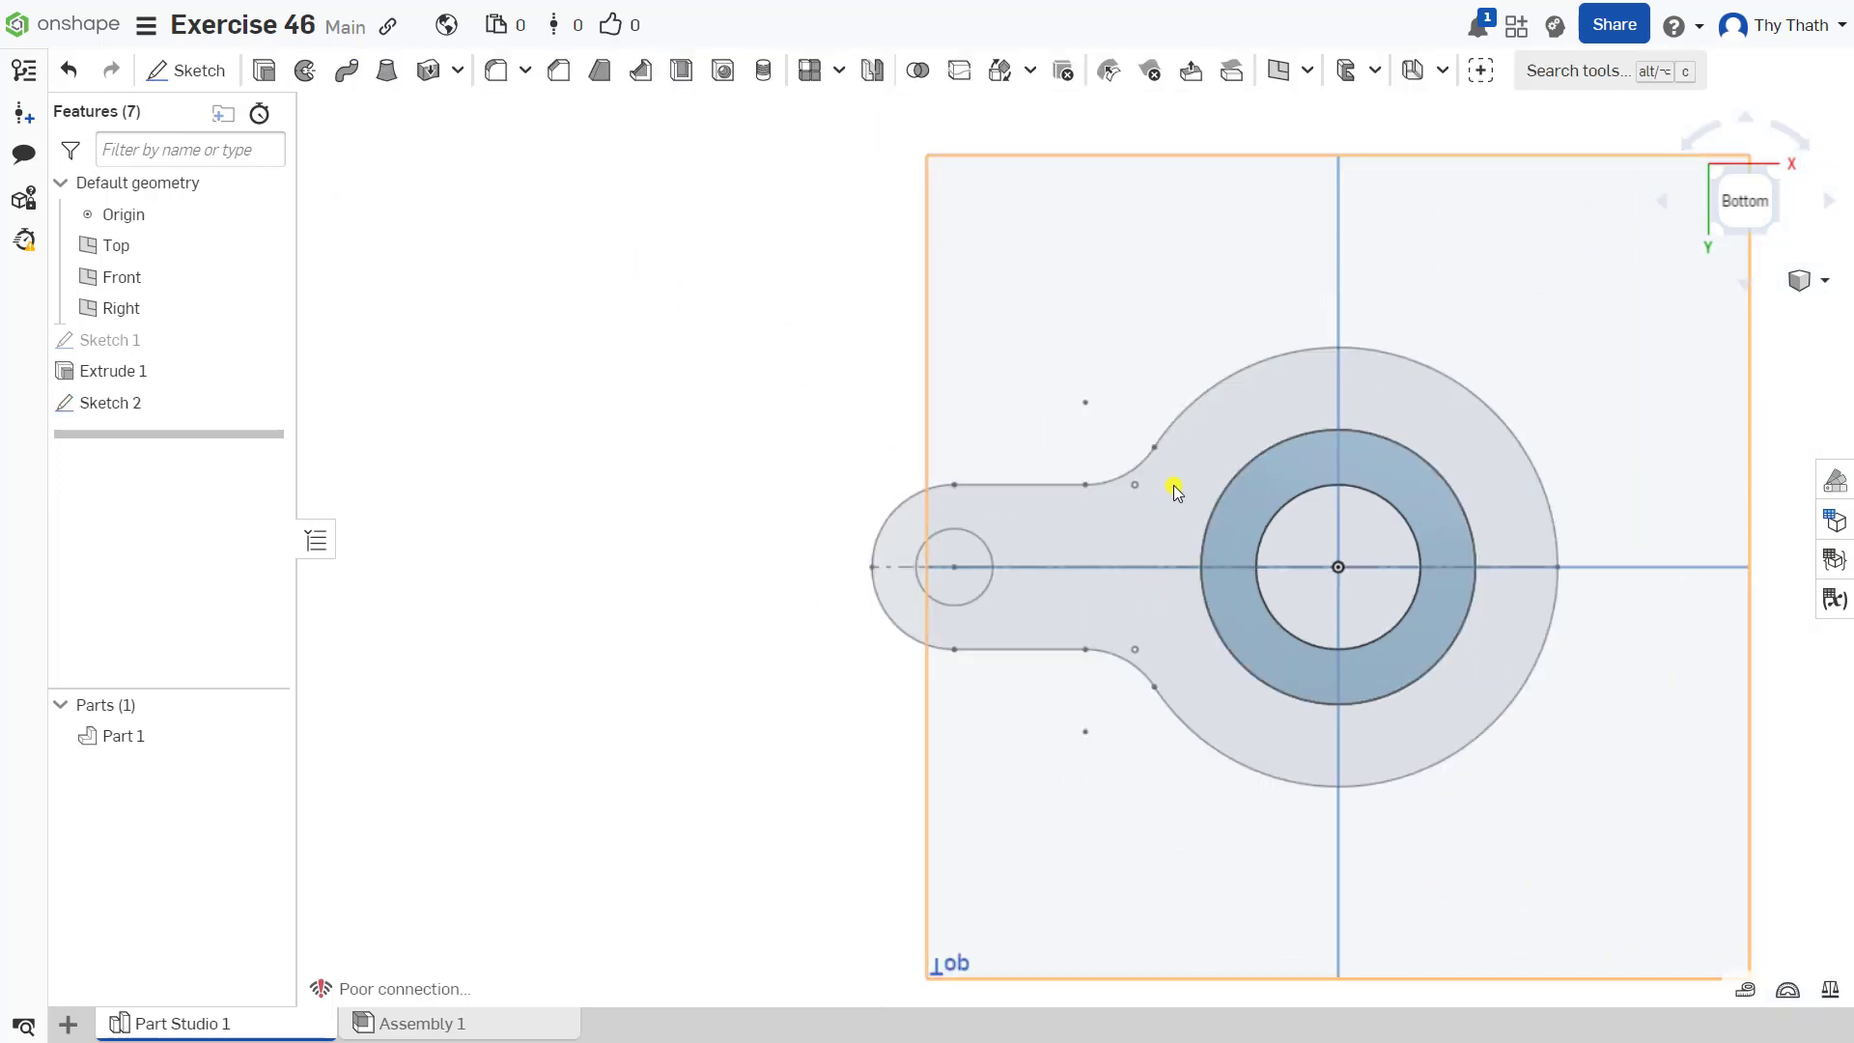
Extrude the flange profile 10 mm around the cylinder's base, adding it to the existing part
{"action": "scroll", "coordinate": [1173, 485], "scroll_direction": "down", "scroll_amount": 3}
{"action": "right_click_drag", "start_coordinate": [1406, 404], "coordinate": [1482, 543]}
{"action": "scroll", "coordinate": [1182, 525], "scroll_direction": "up", "scroll_amount": 4}
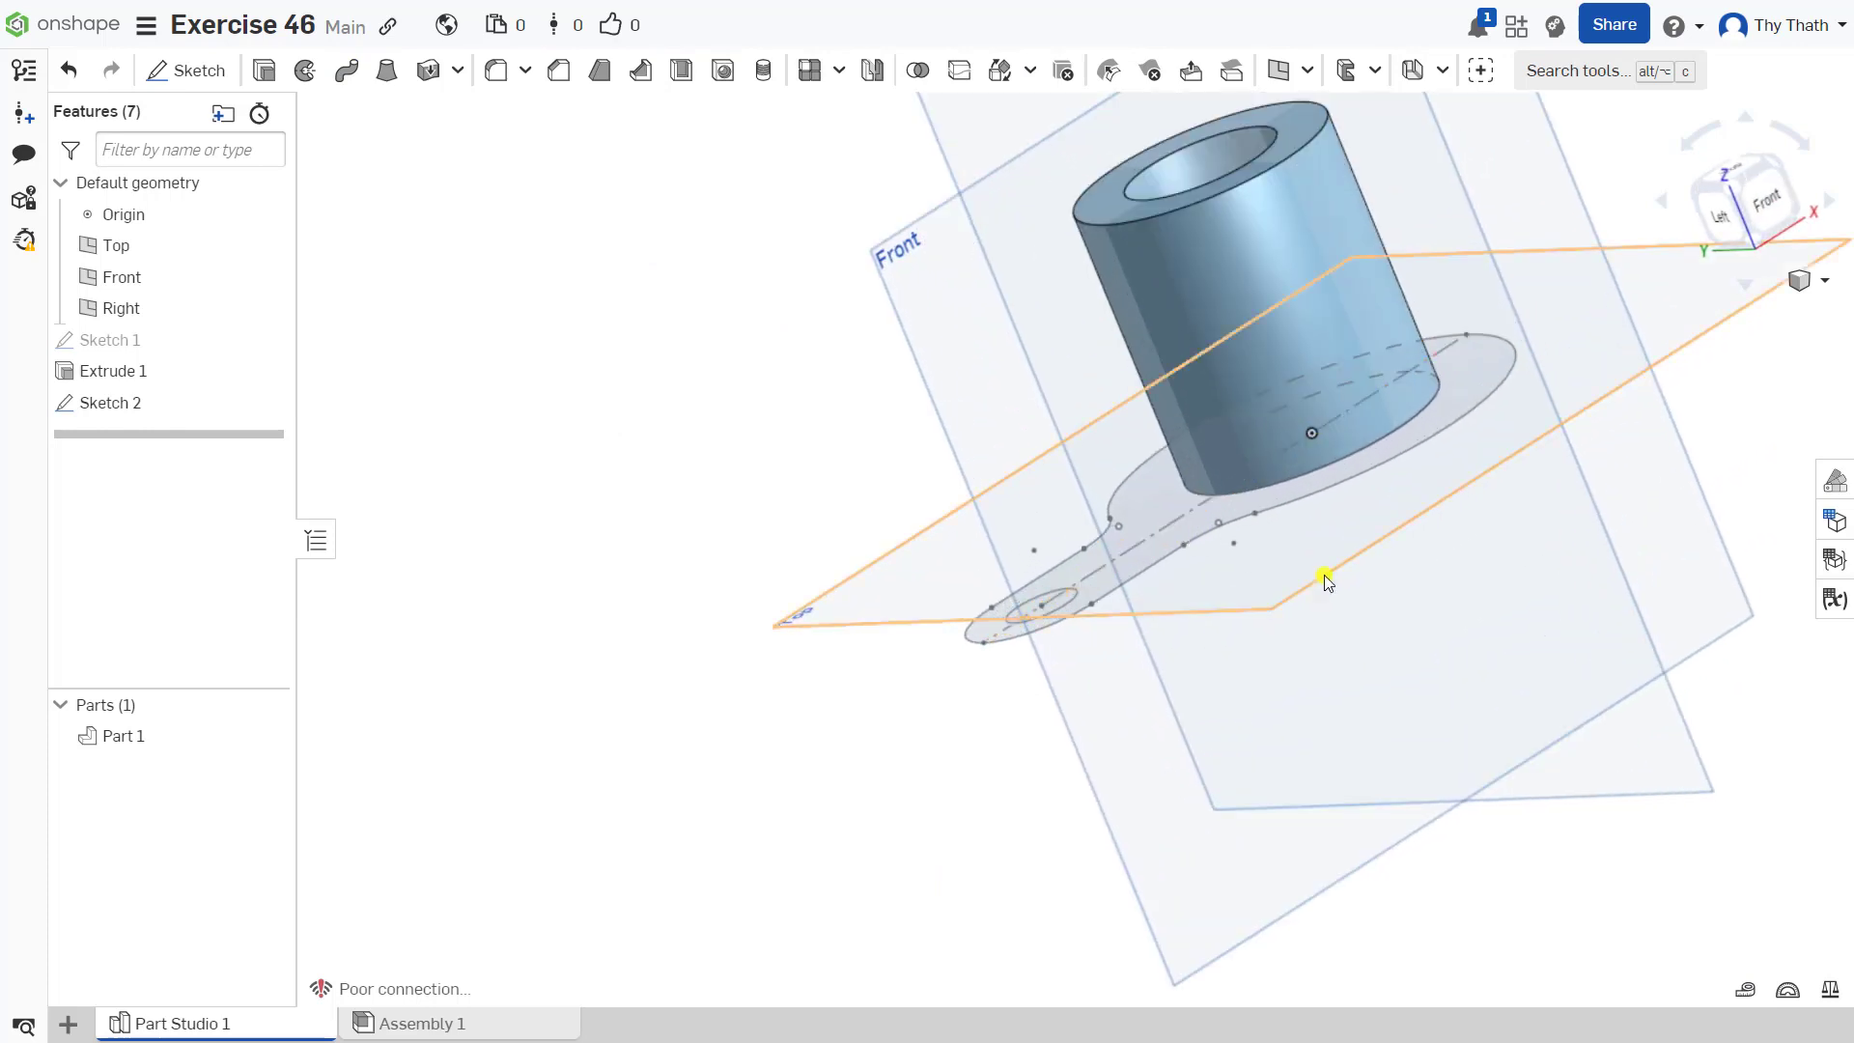
{"action": "right_click_drag", "start_coordinate": [1324, 575], "coordinate": [1511, 657]}
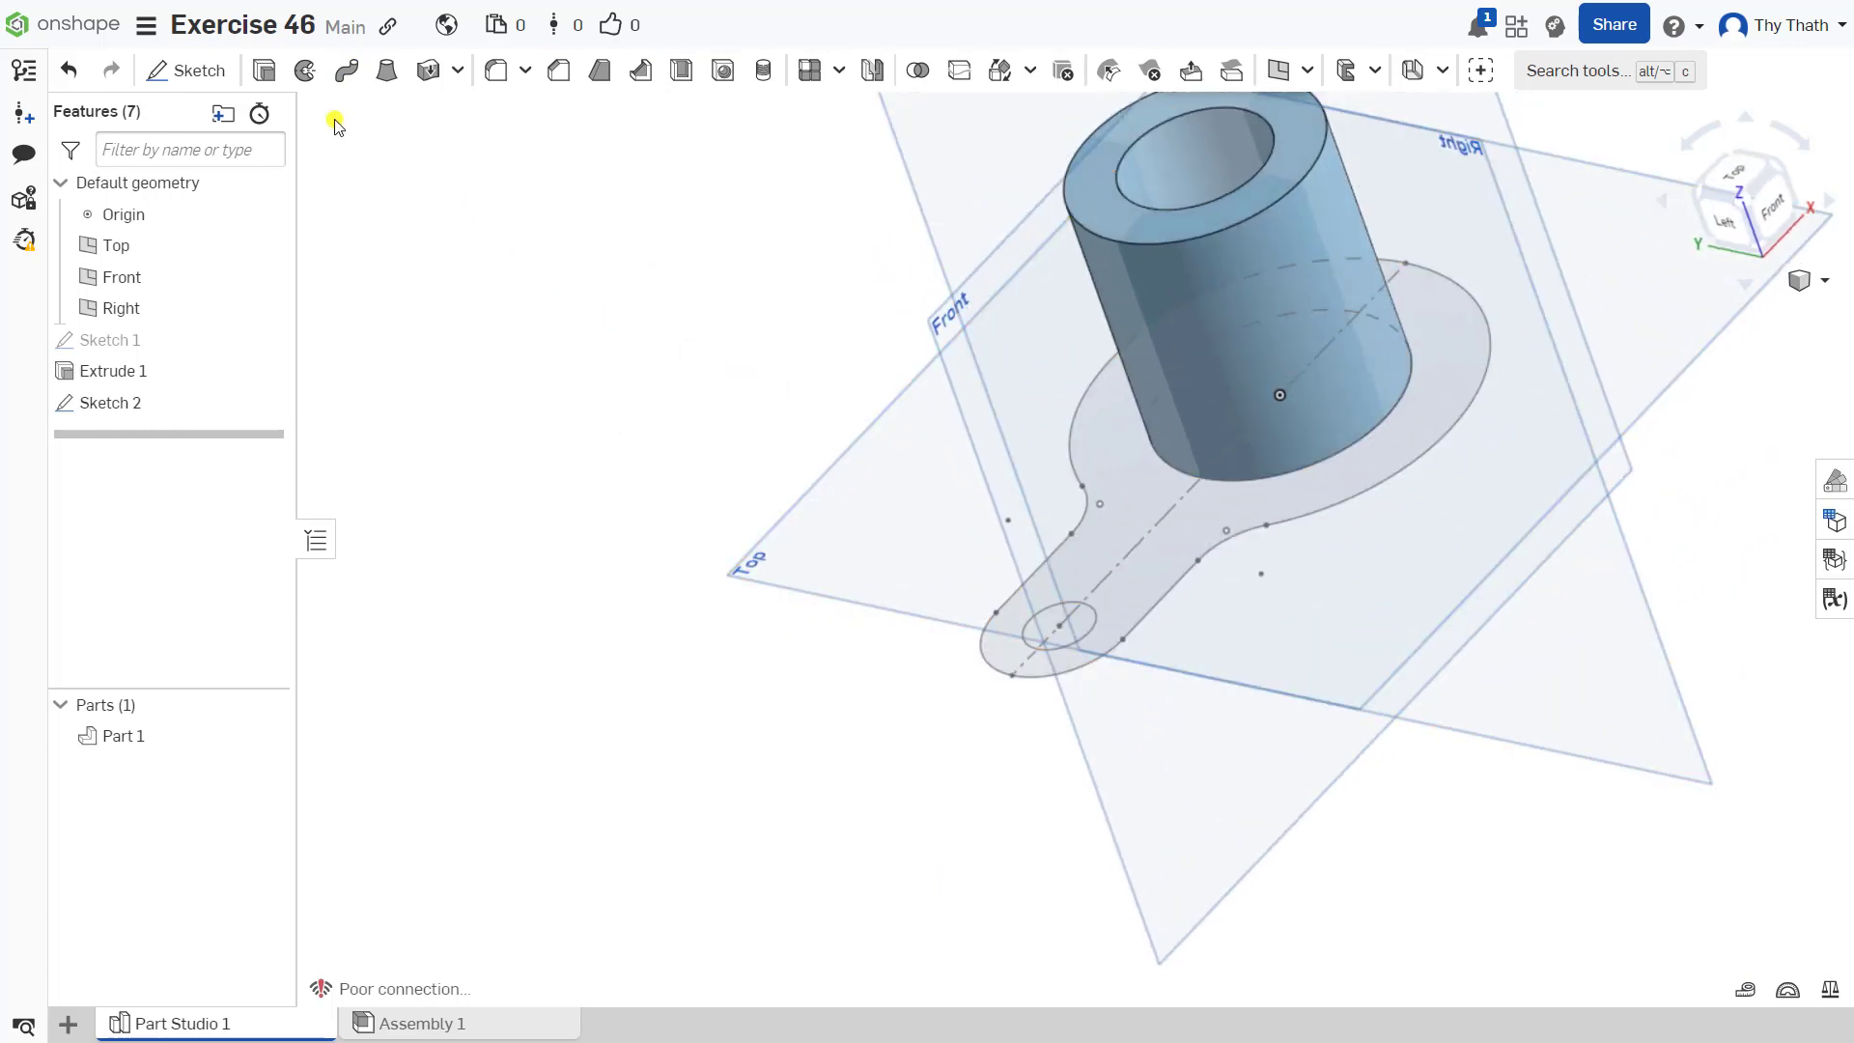
{"action": "left_click", "coordinate": [264, 70]}
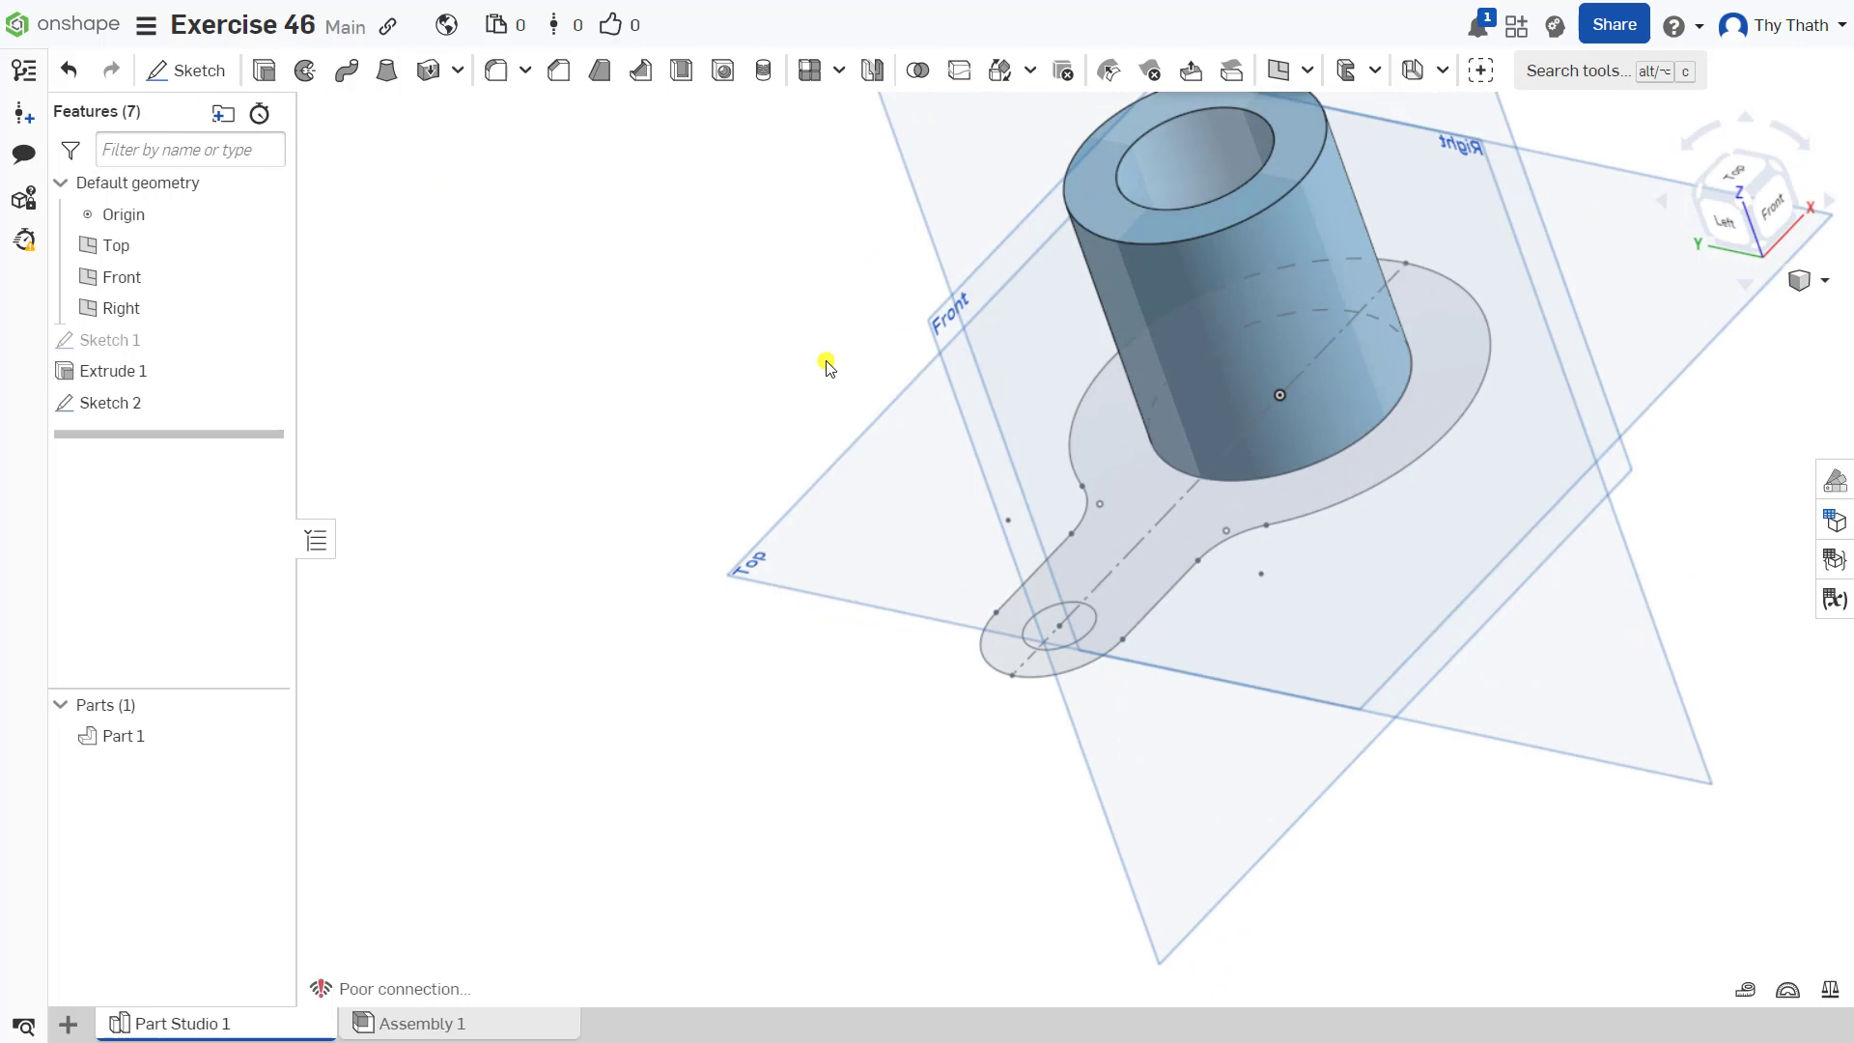
{"action": "left_click", "coordinate": [1127, 485]}
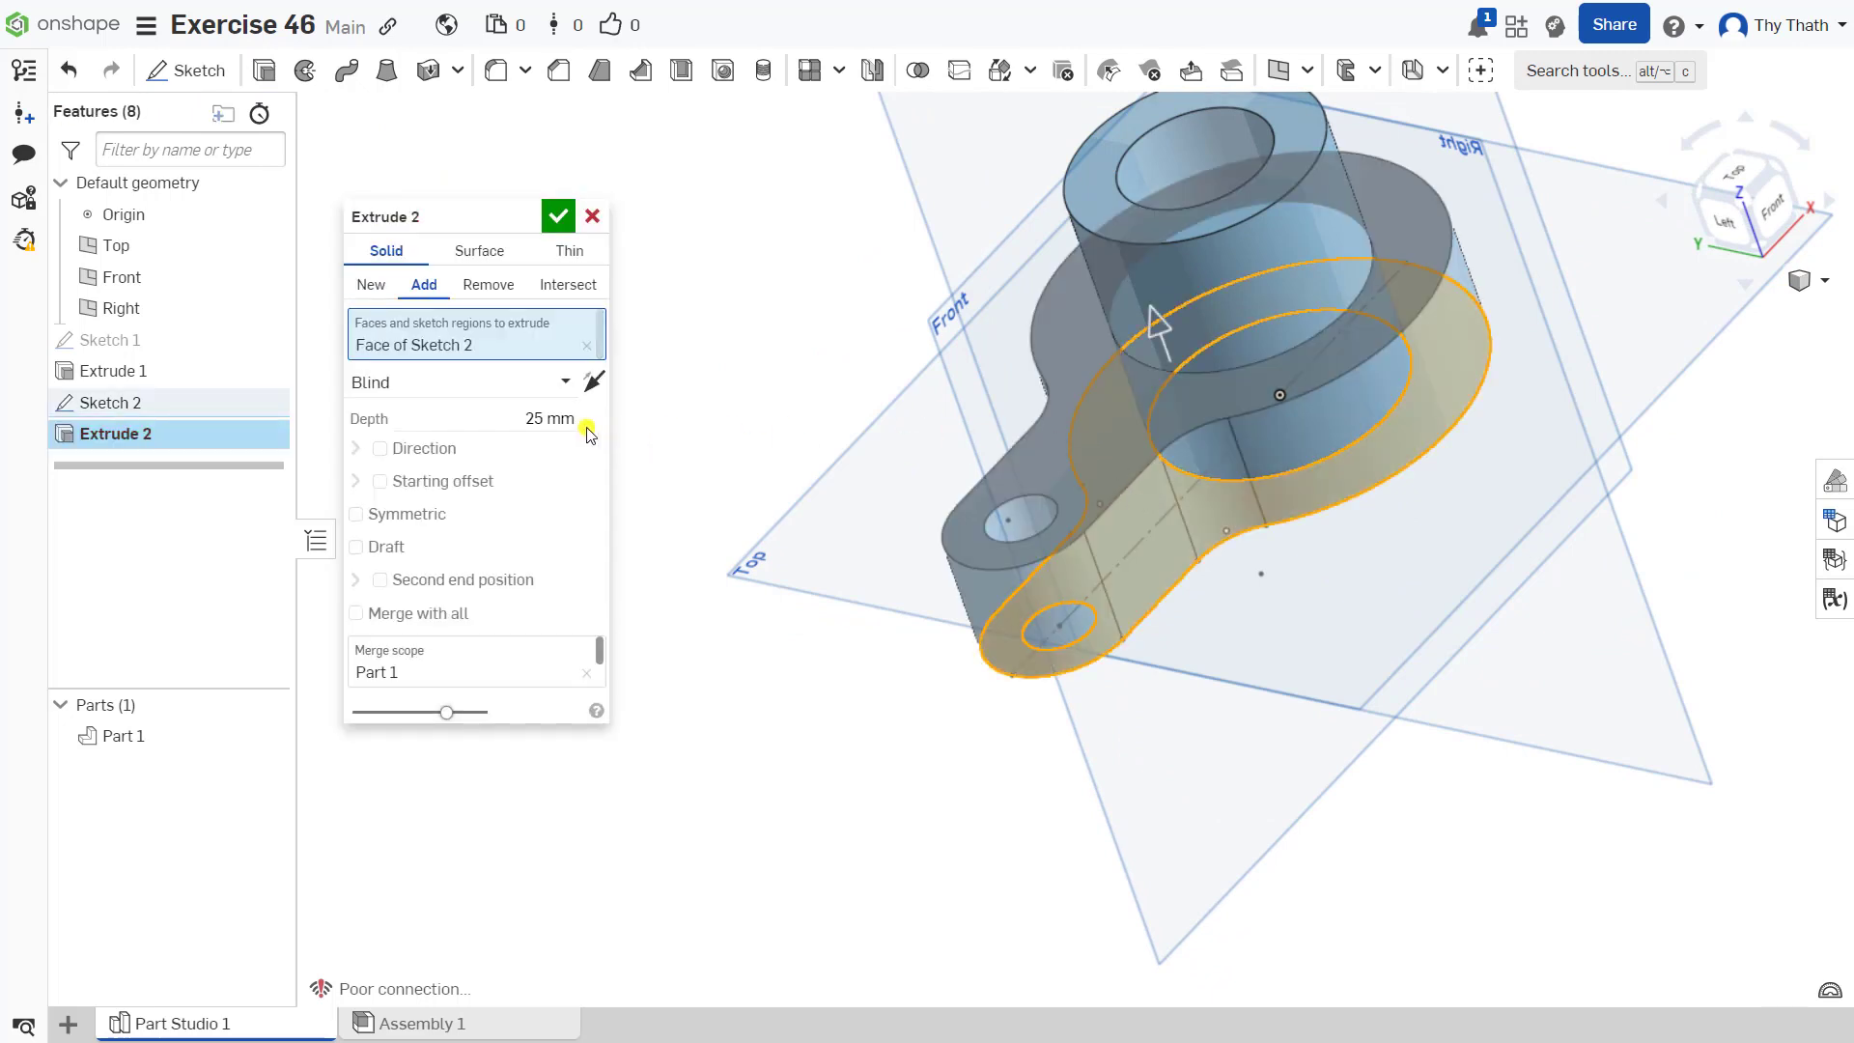
{"action": "left_click", "coordinate": [529, 419]}
{"action": "left_click", "coordinate": [558, 217]}
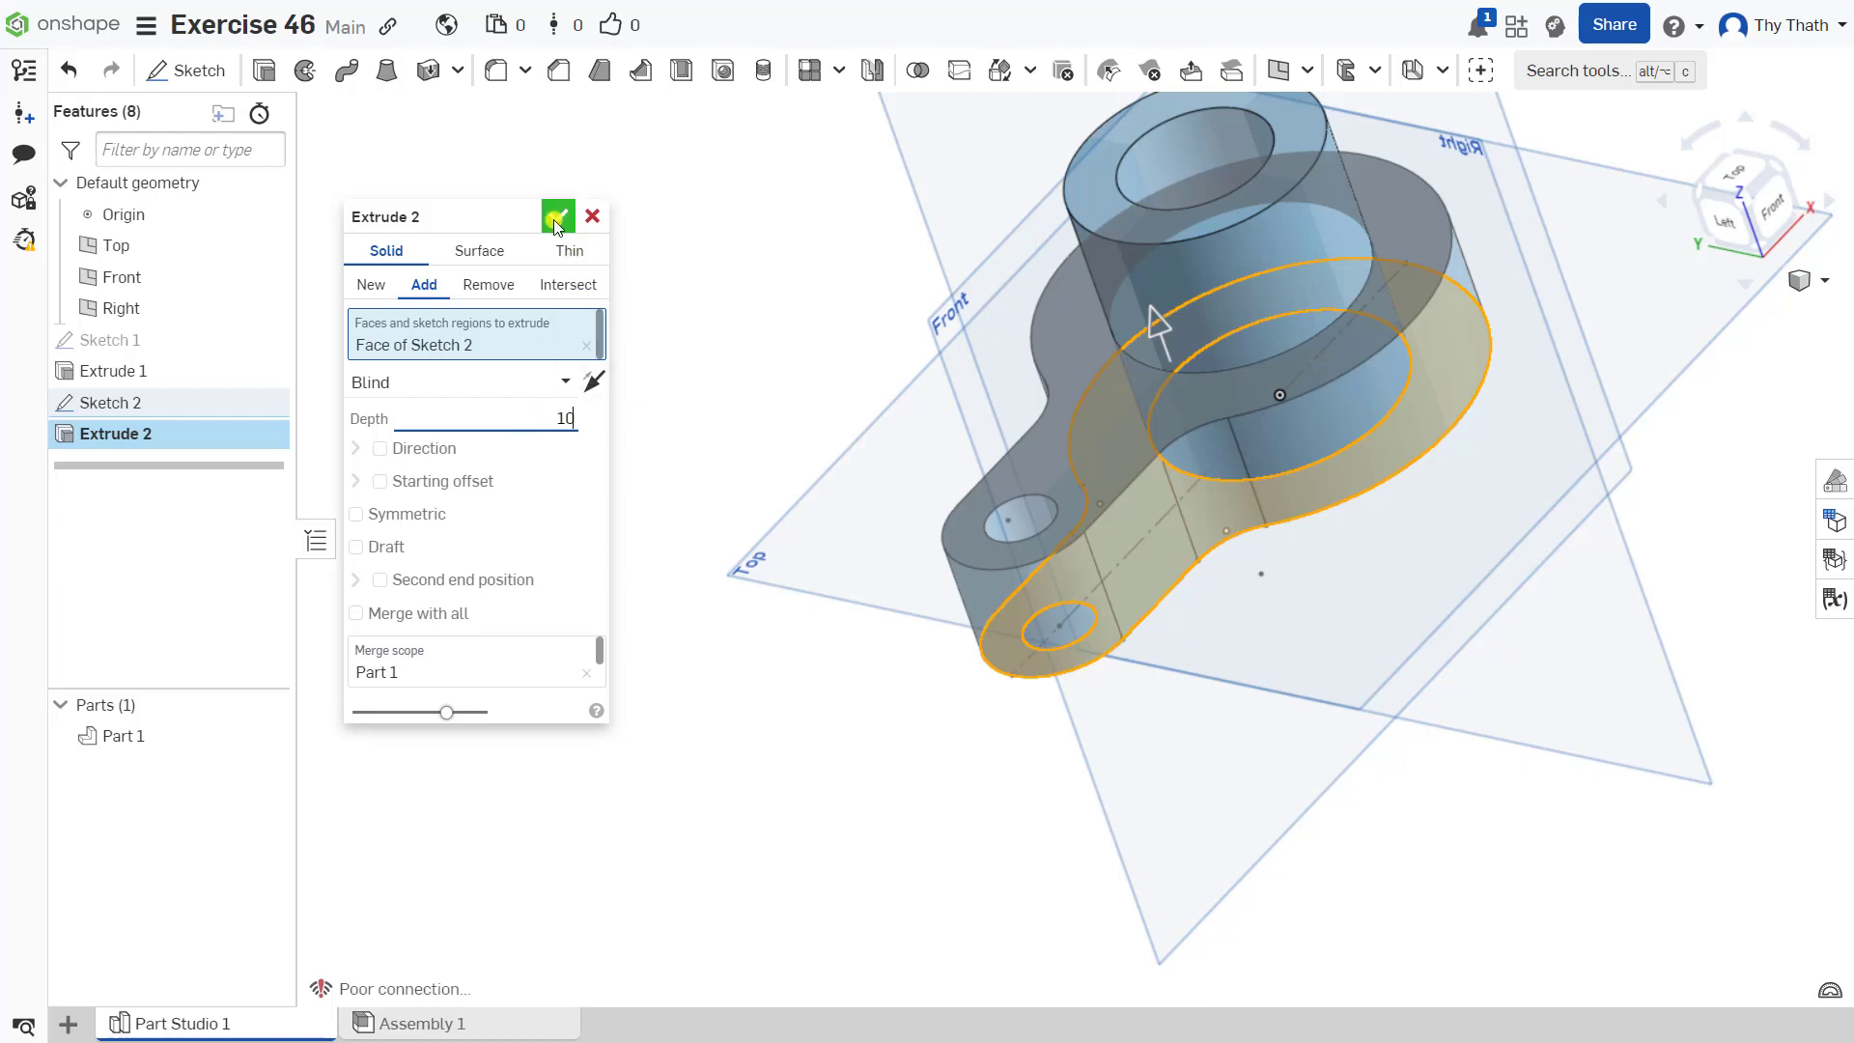
Create a plane offset 5 mm downward from the cylinder's top face
{"action": "right_click_drag", "start_coordinate": [1357, 667], "coordinate": [866, 575]}
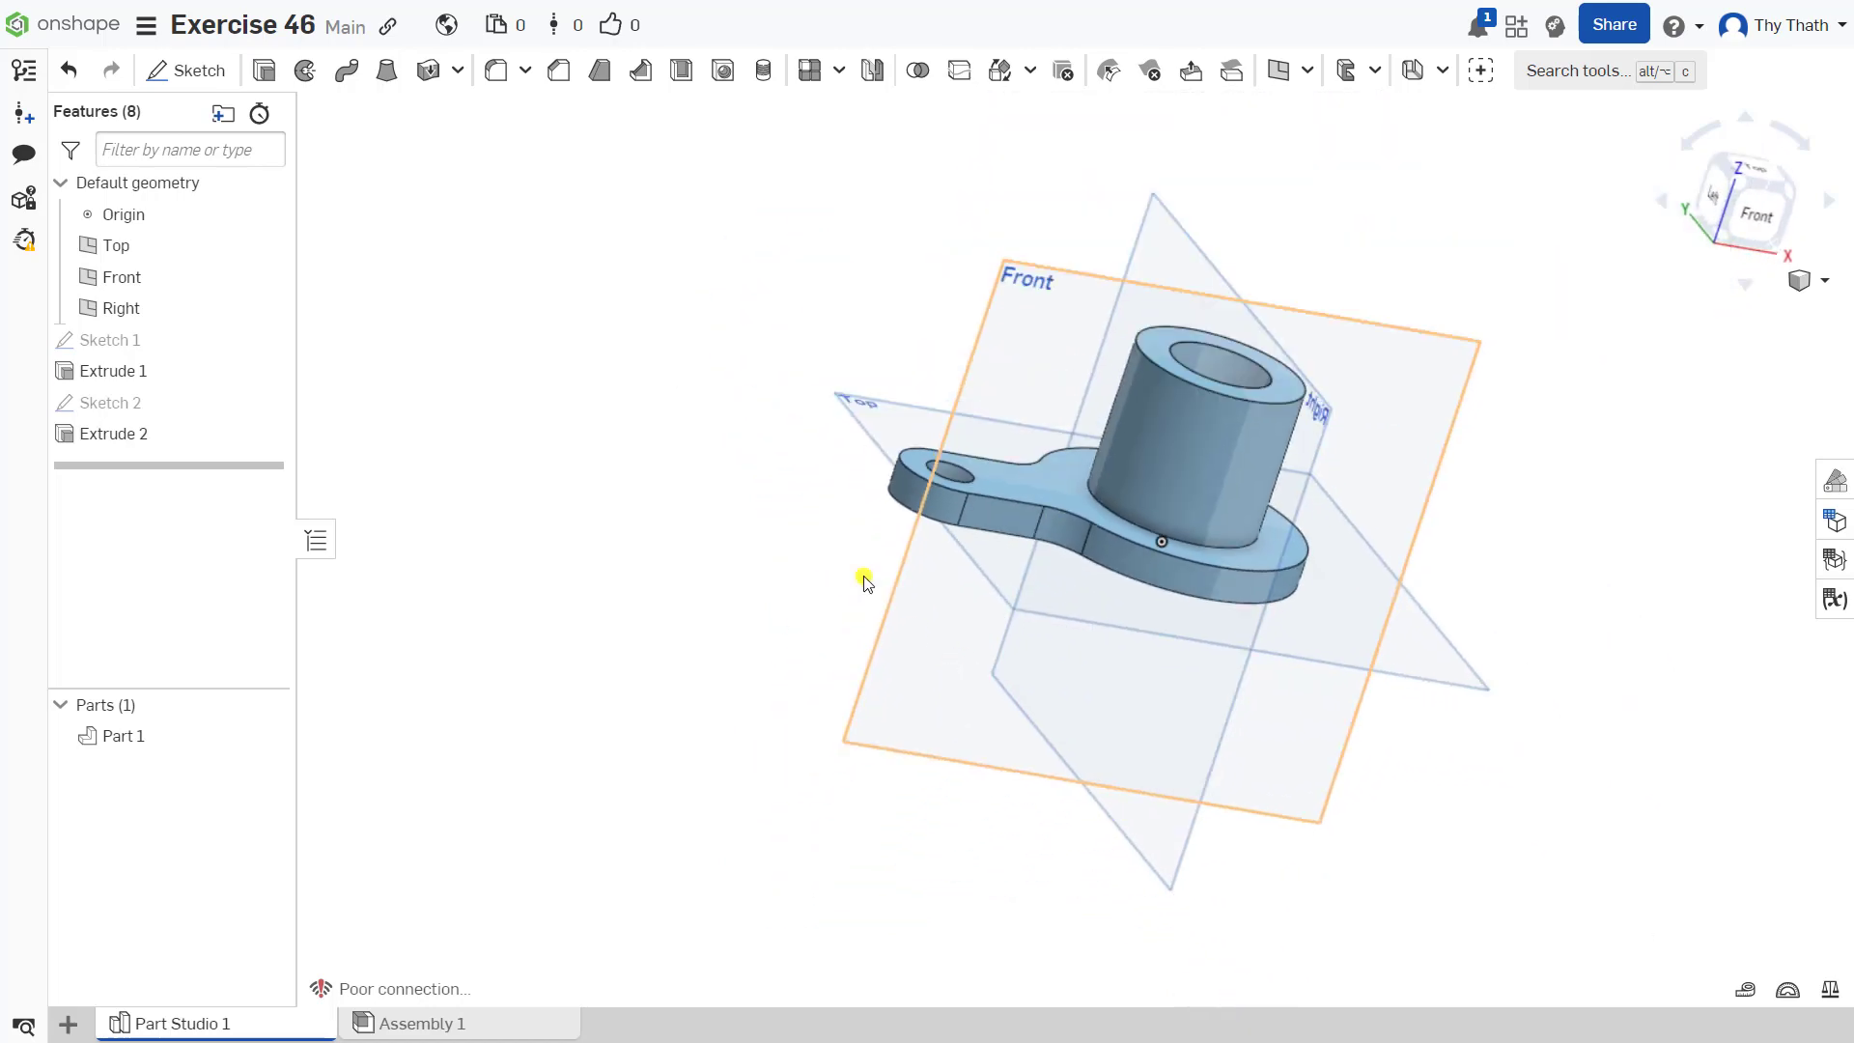
{"action": "left_click", "coordinate": [1307, 72]}
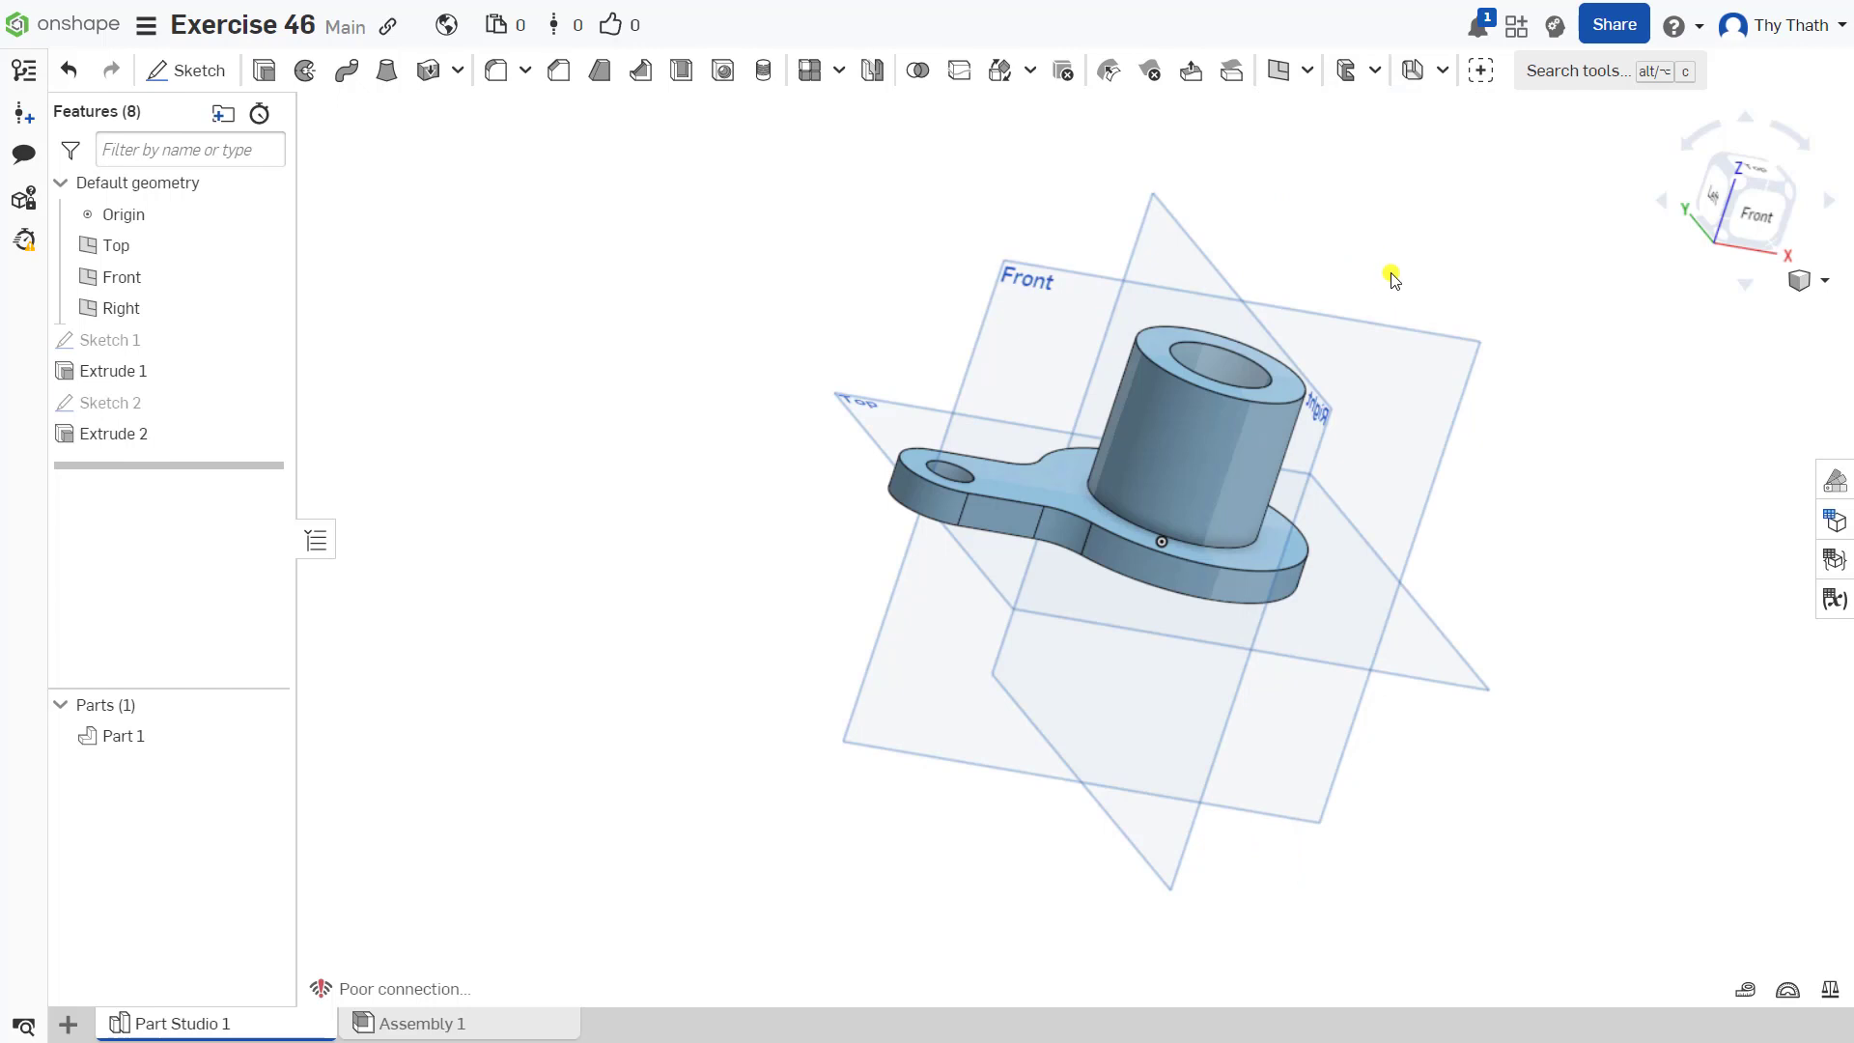
{"action": "right_click_drag", "start_coordinate": [1392, 274], "coordinate": [1376, 292]}
{"action": "scroll", "coordinate": [1208, 298], "scroll_direction": "up", "scroll_amount": 3}
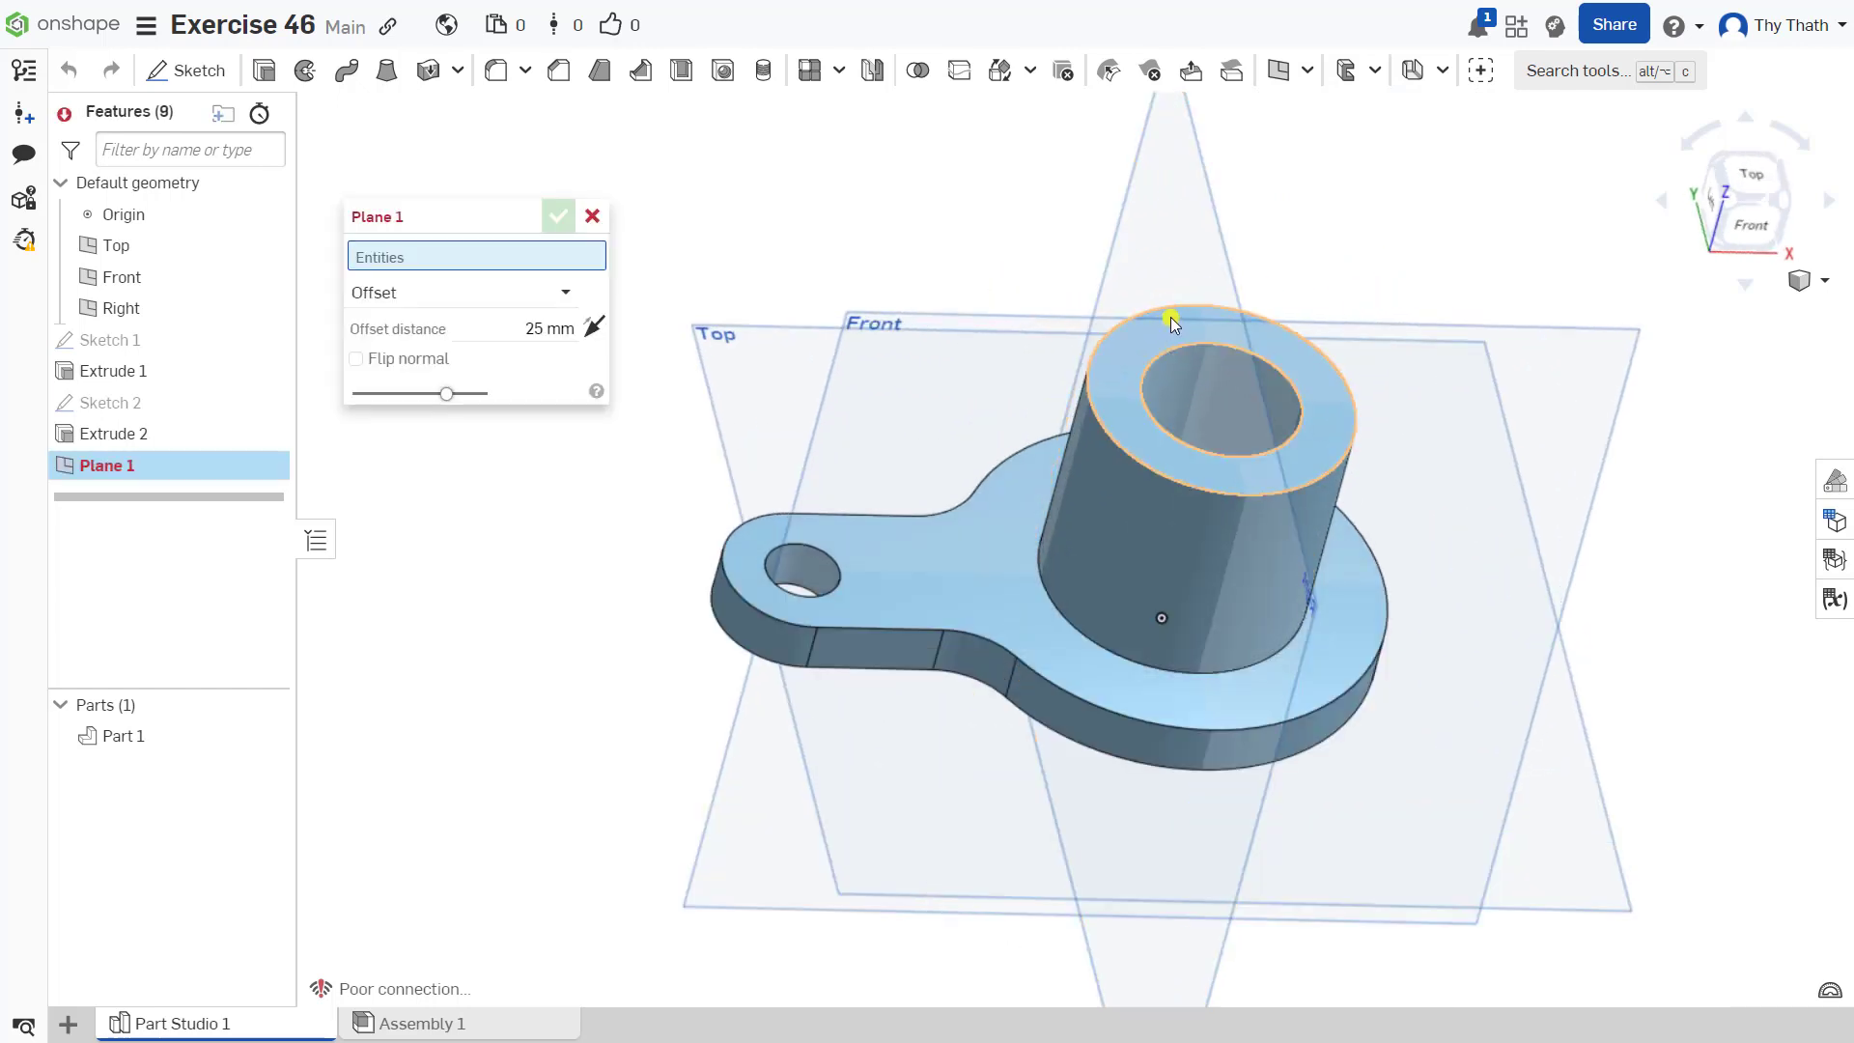
{"action": "left_click", "coordinate": [1170, 316]}
{"action": "right_click_drag", "start_coordinate": [1567, 483], "coordinate": [1582, 442]}
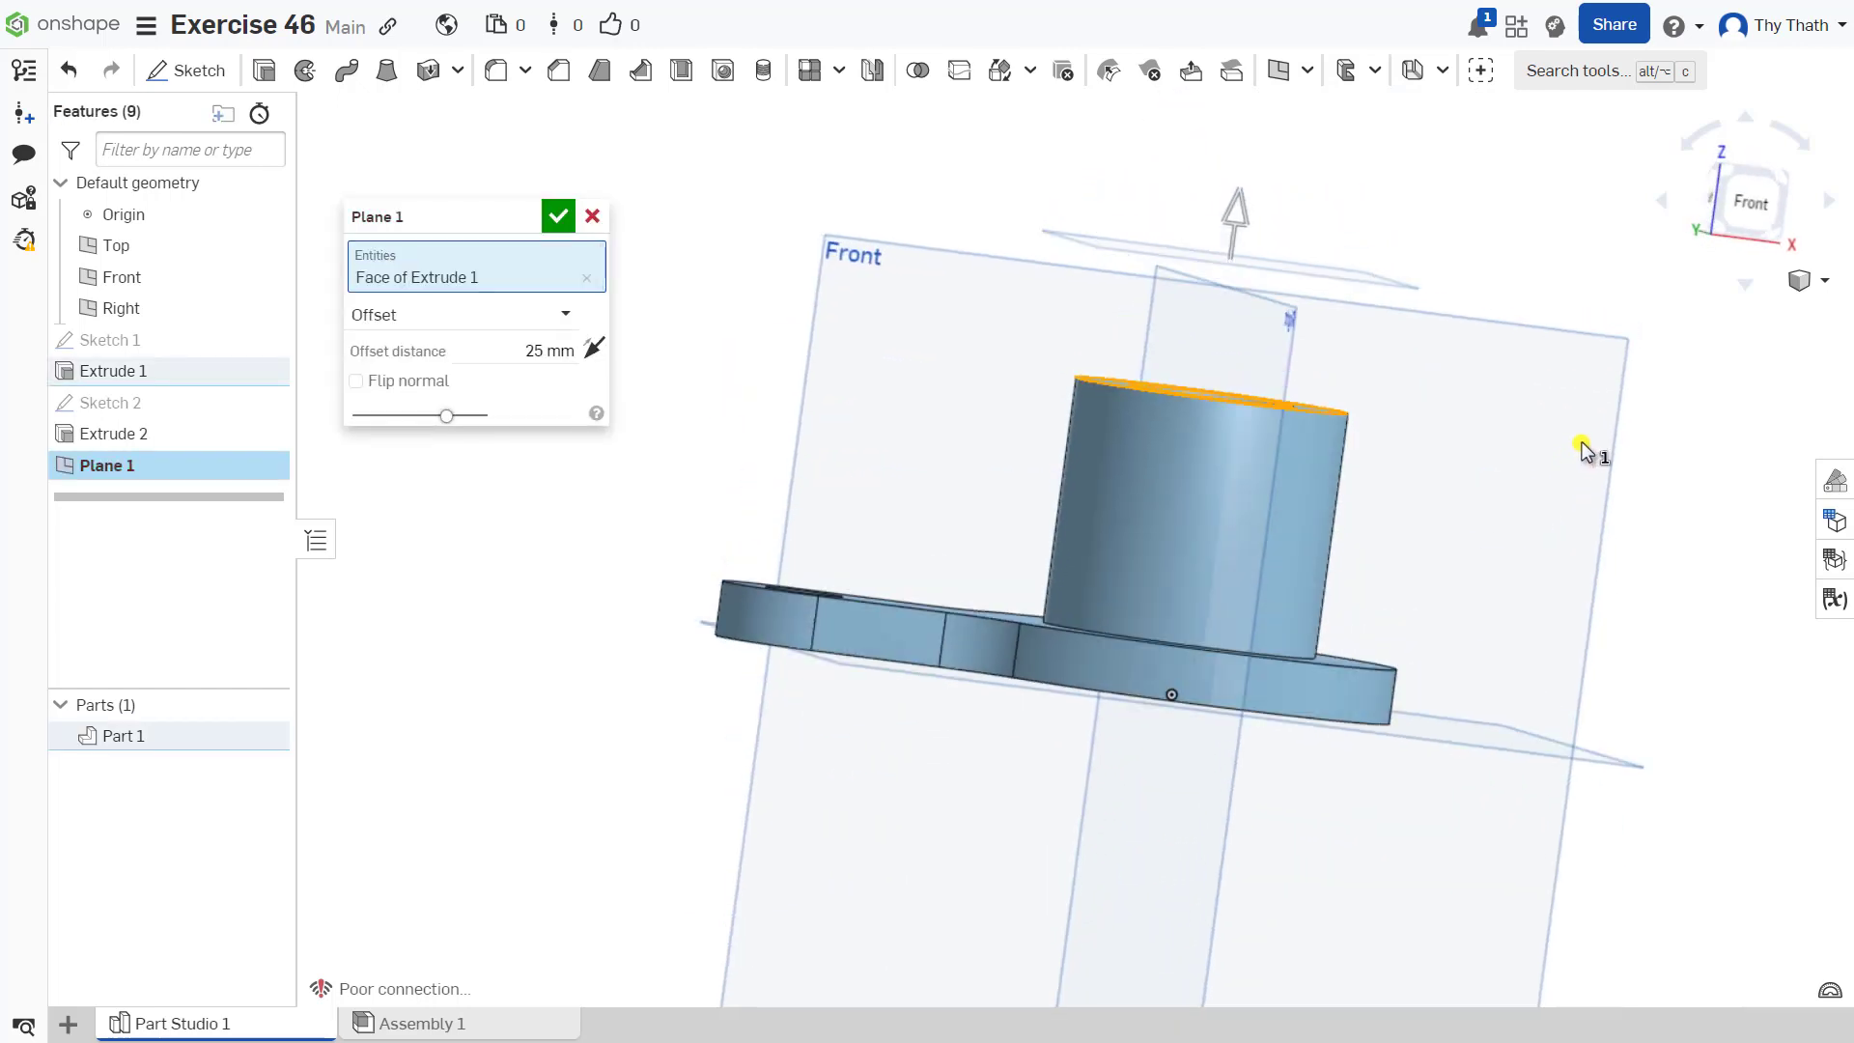
{"action": "left_click", "coordinate": [1237, 207]}
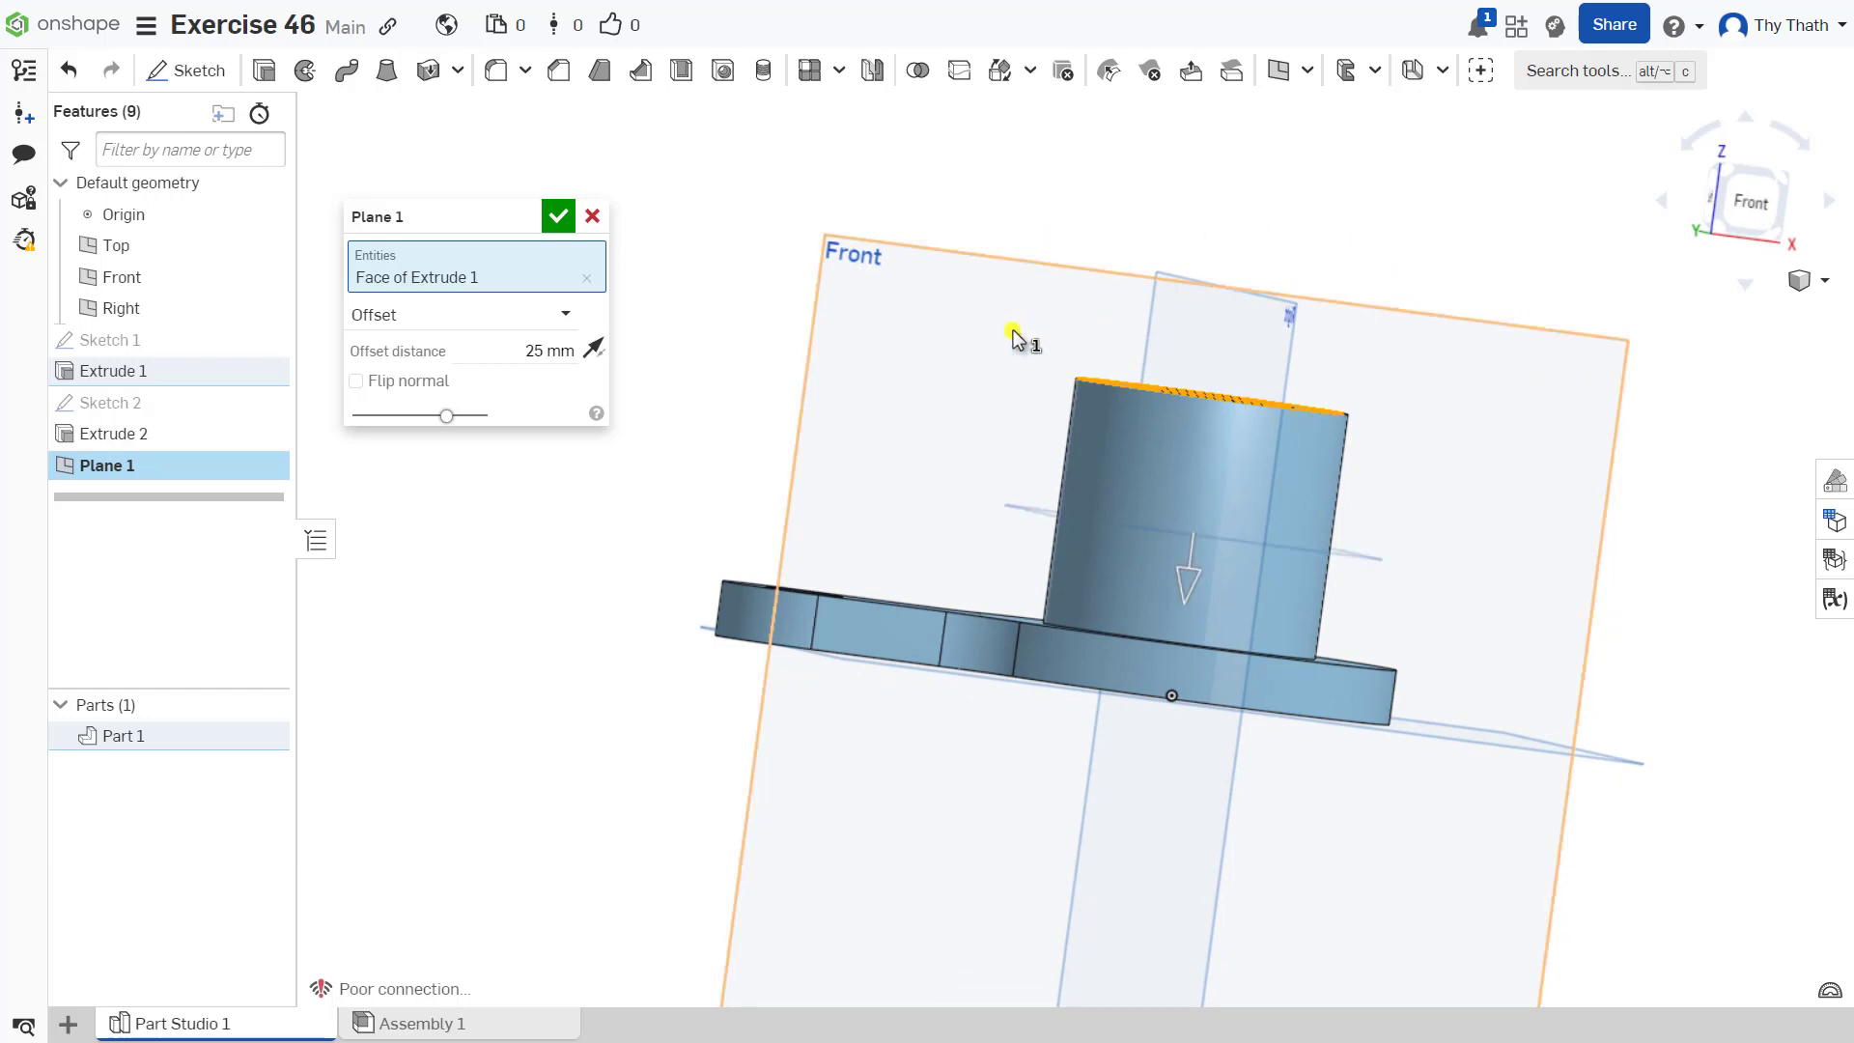
{"action": "left_click", "coordinate": [523, 353]}
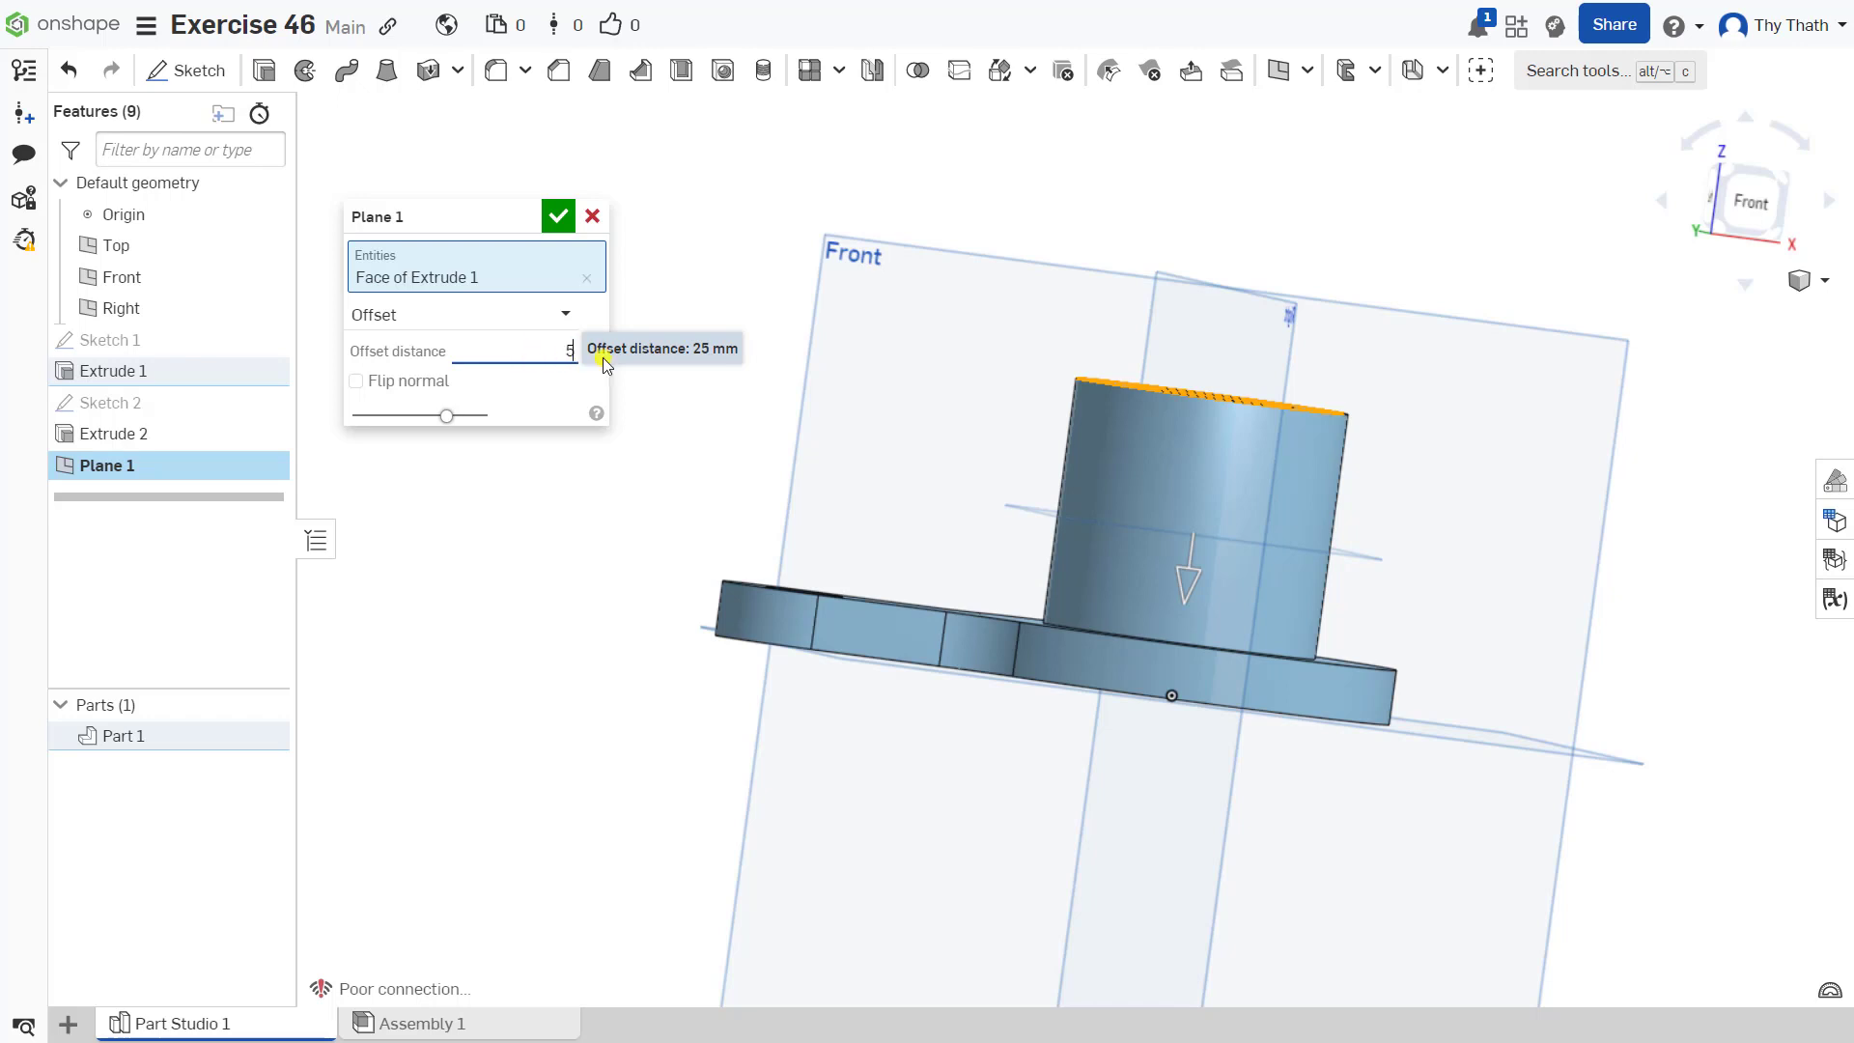
{"action": "key", "text": "shift+7"}
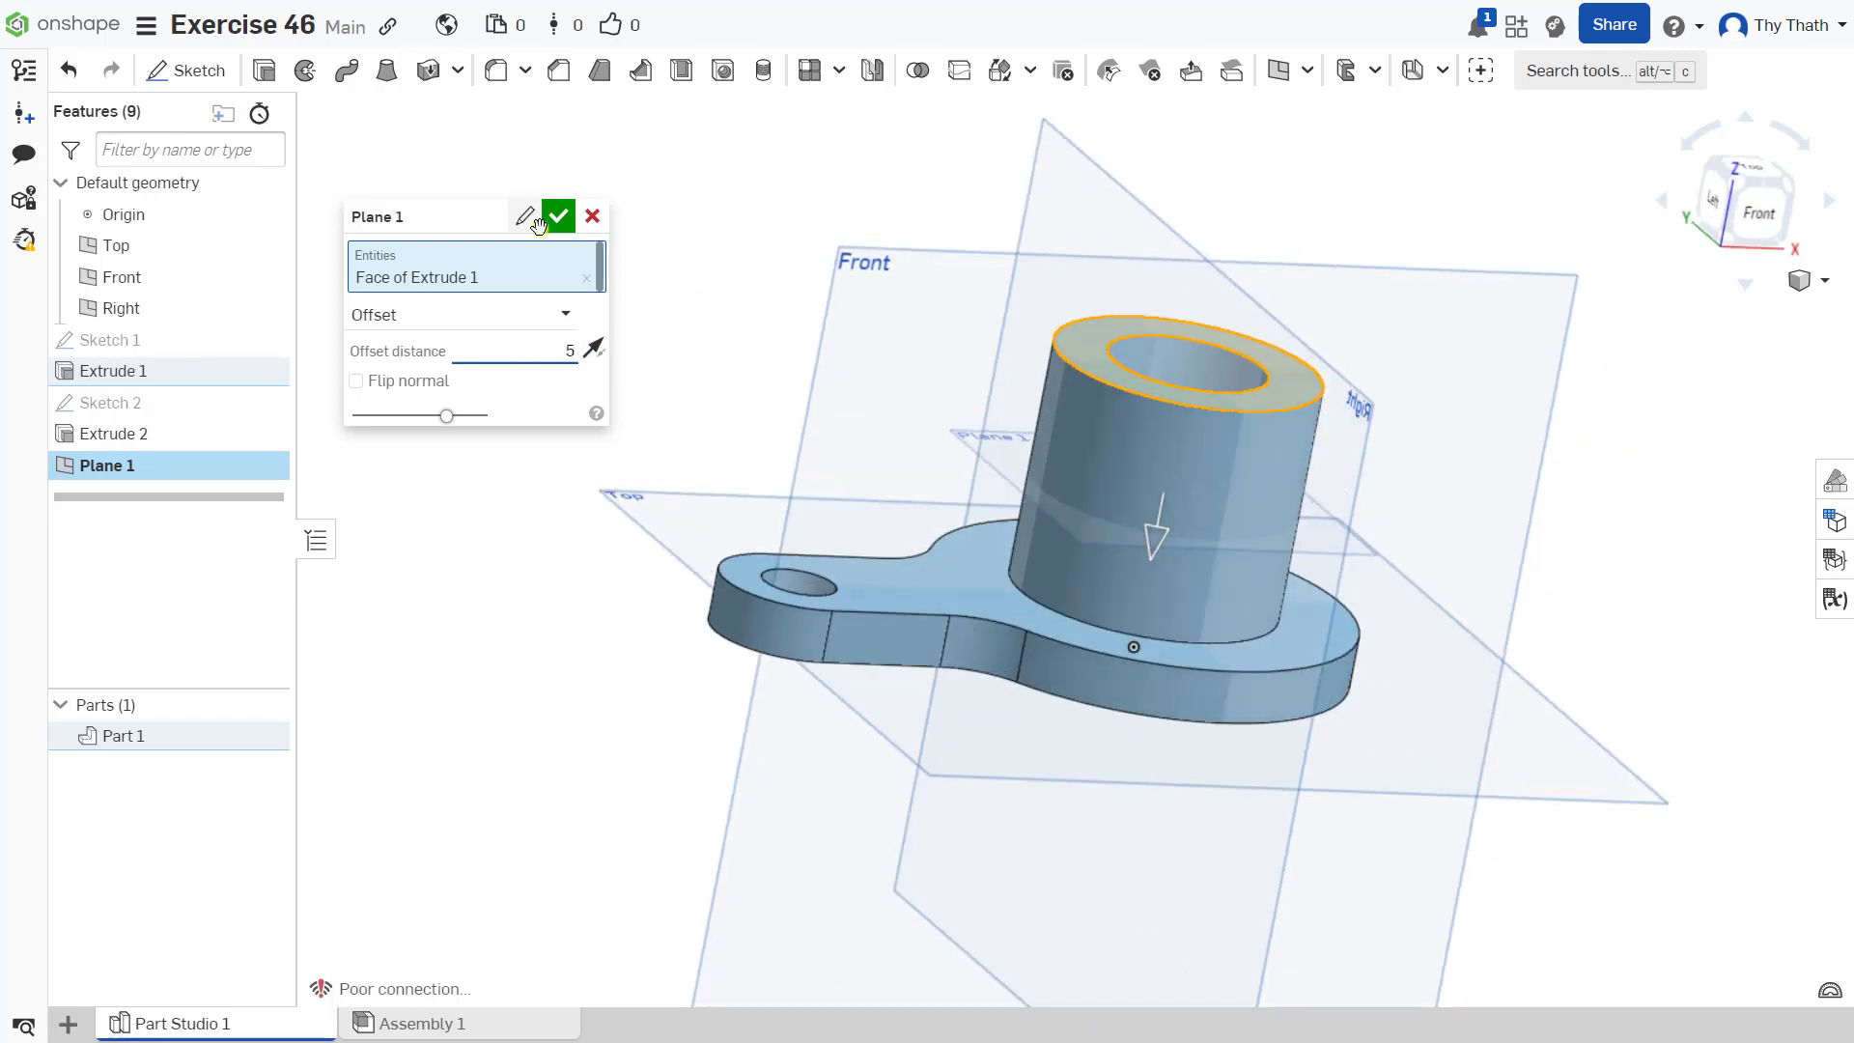
{"action": "left_click", "coordinate": [559, 216]}
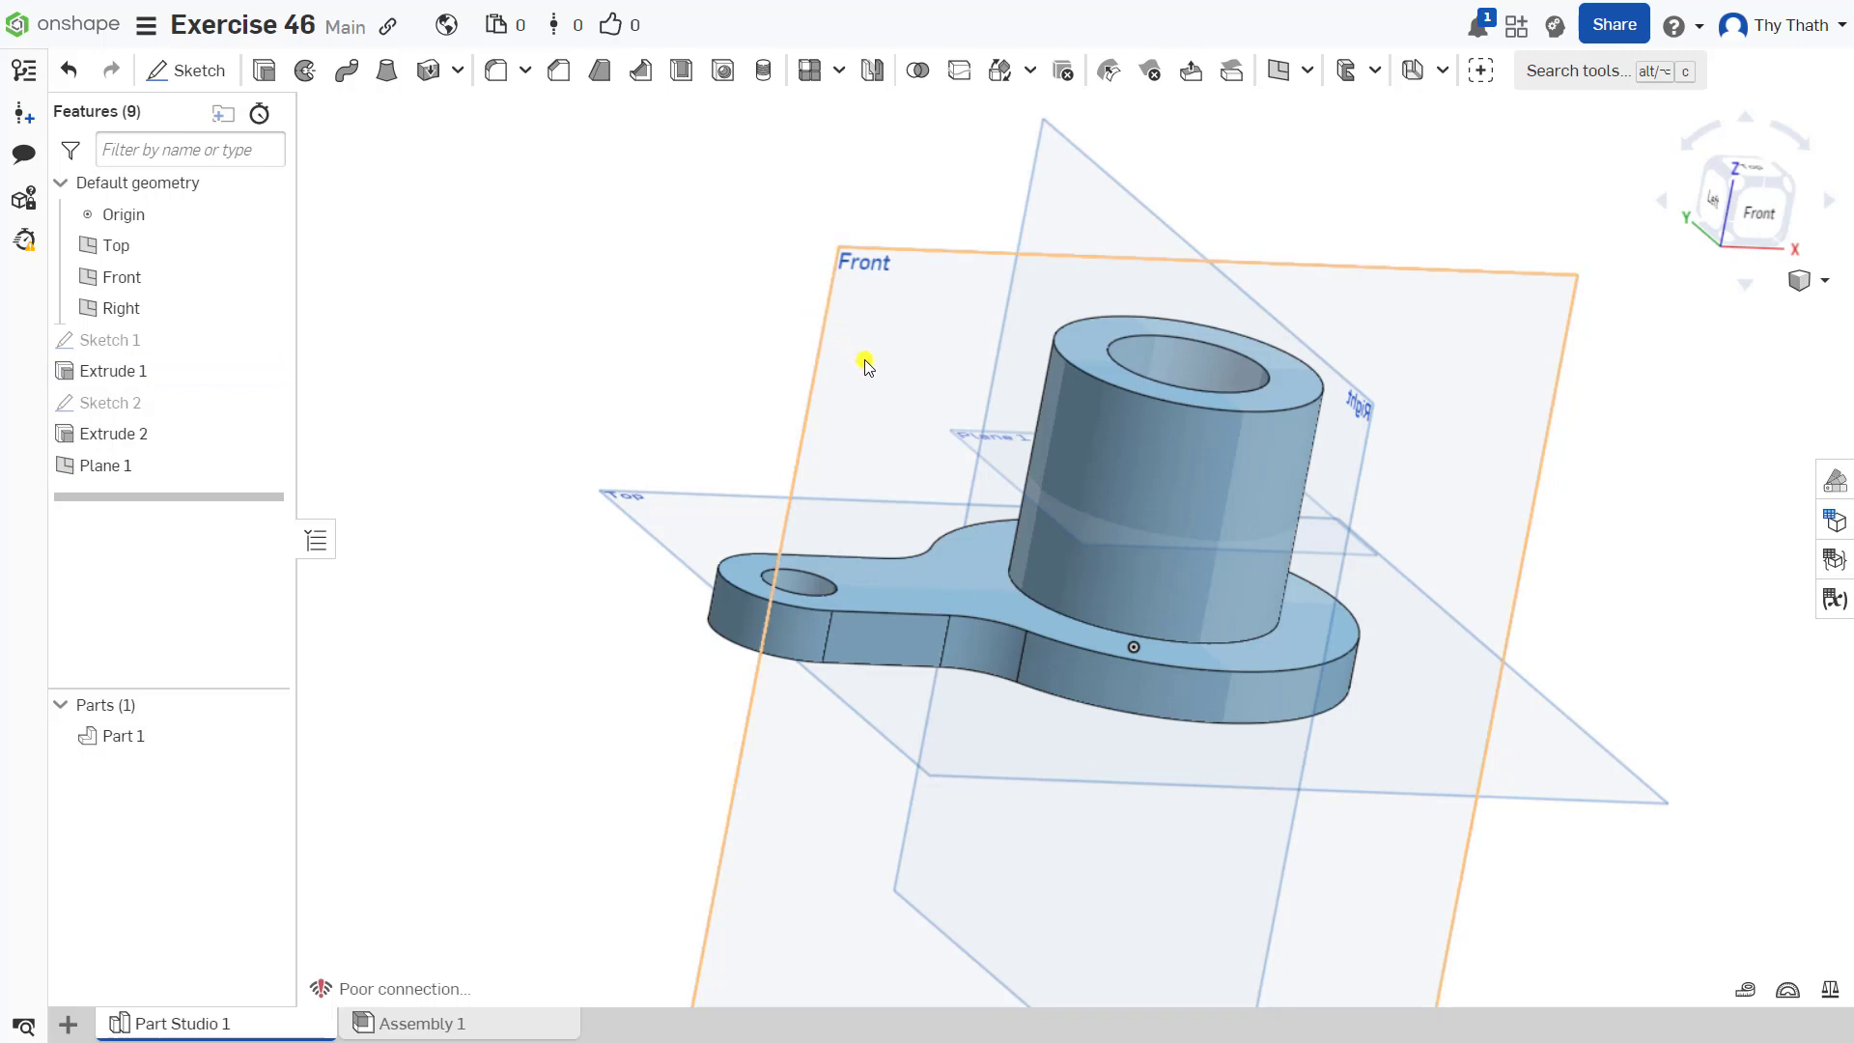
Start a sketch on the plane 5 mm below the cylinder's top face and view it straight on
{"action": "right_click_drag", "start_coordinate": [867, 363], "coordinate": [856, 426]}
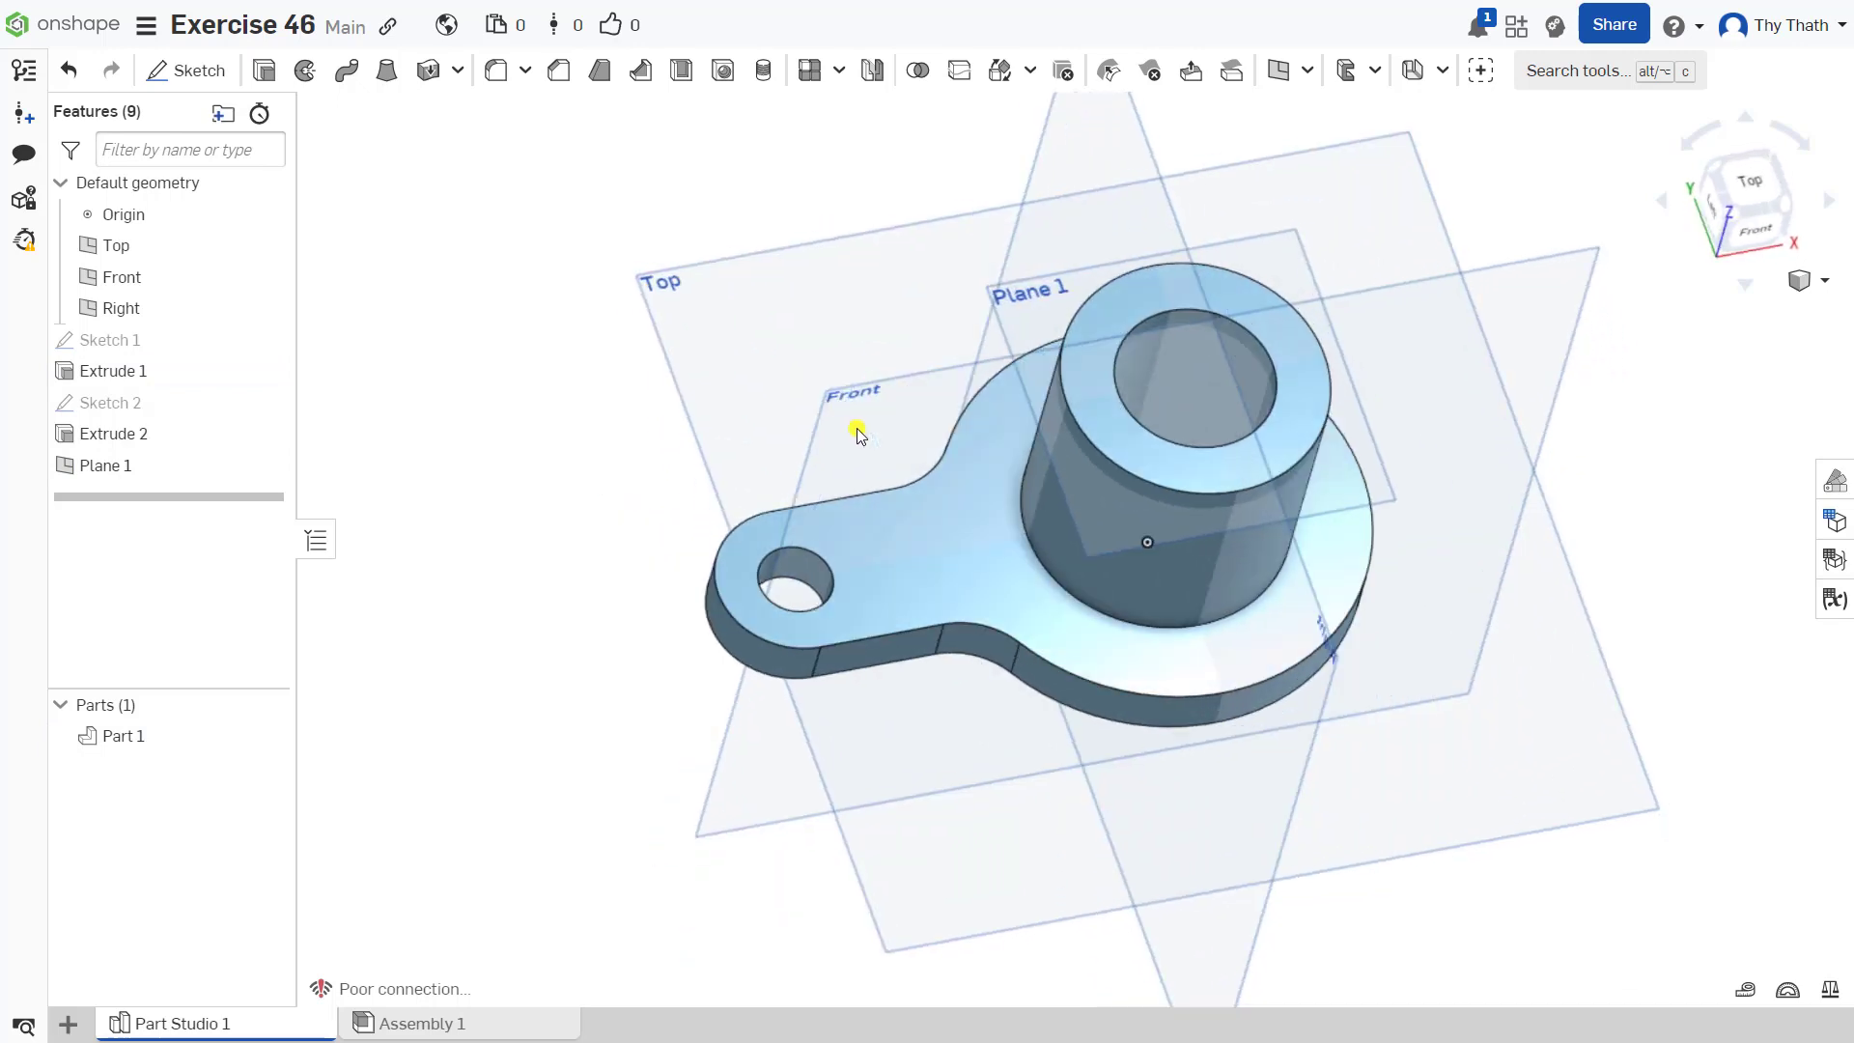
{"action": "left_click", "coordinate": [199, 73]}
{"action": "left_click", "coordinate": [1080, 282]}
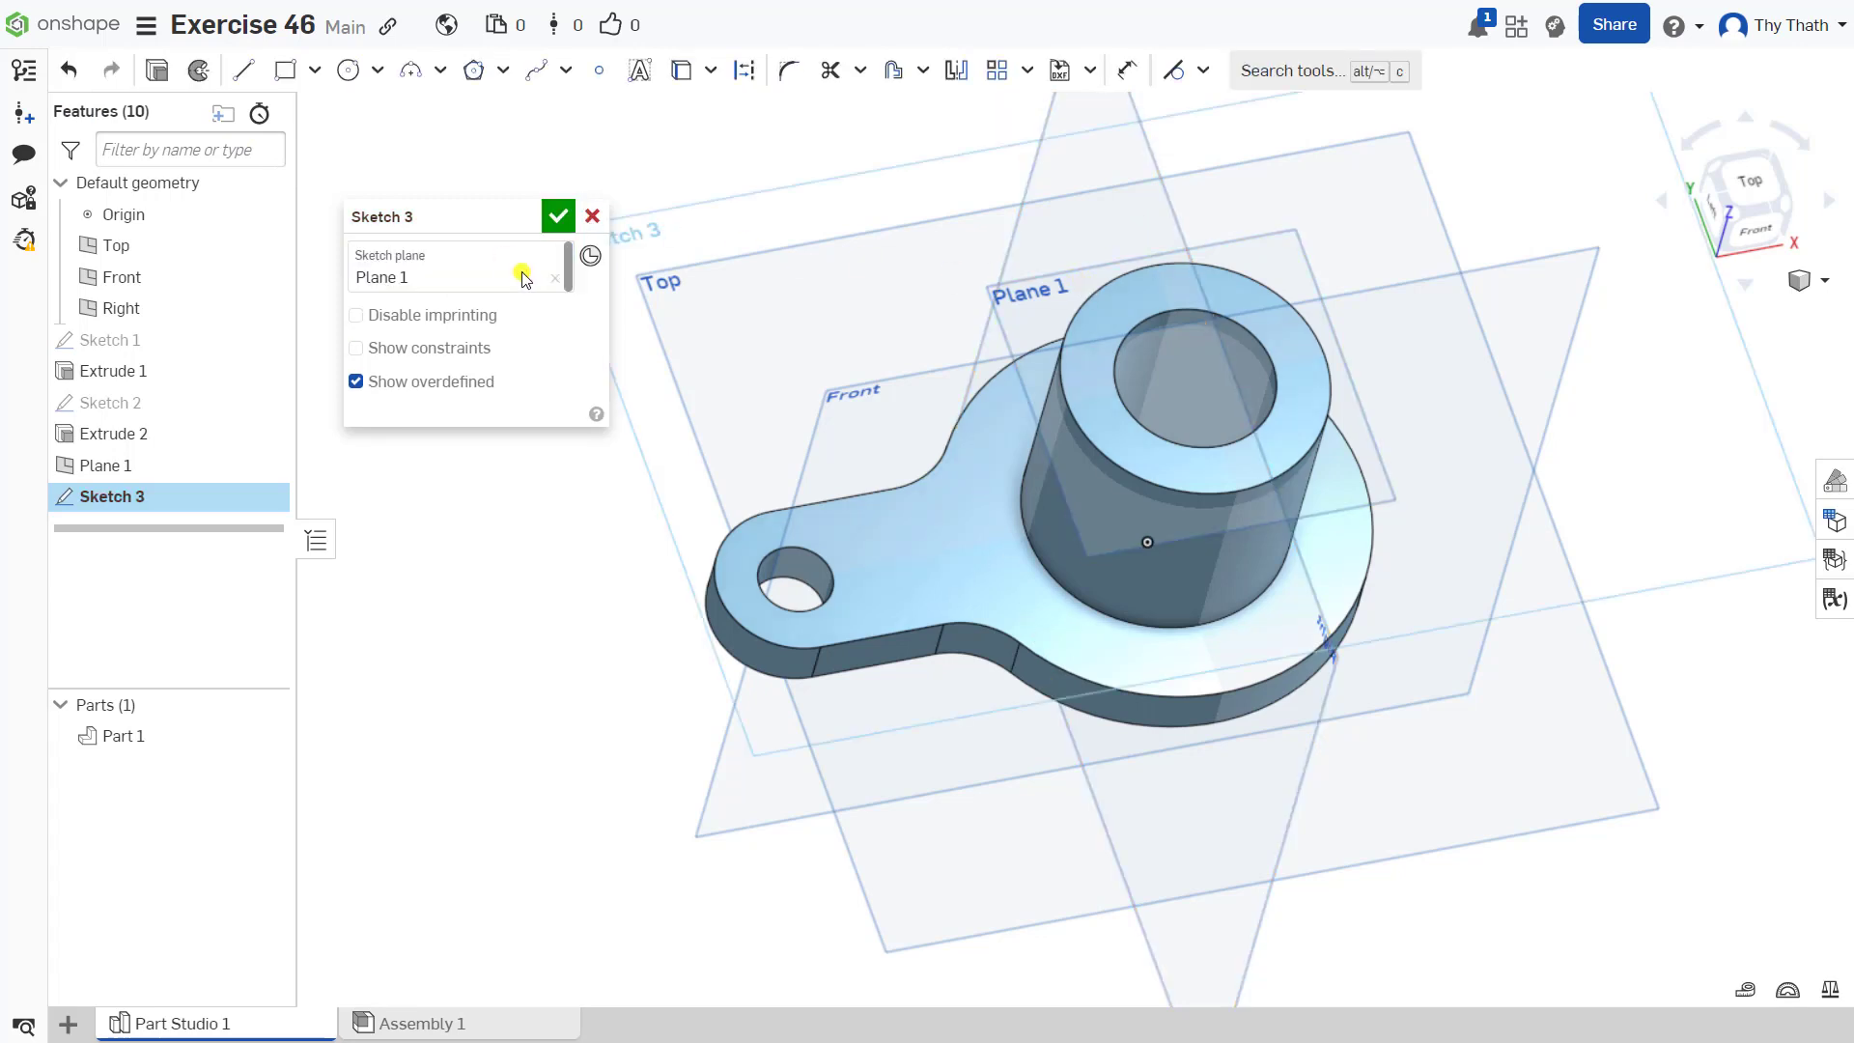
{"action": "left_click", "coordinate": [555, 279]}
{"action": "right_click_drag", "start_coordinate": [1480, 444], "coordinate": [1470, 413]}
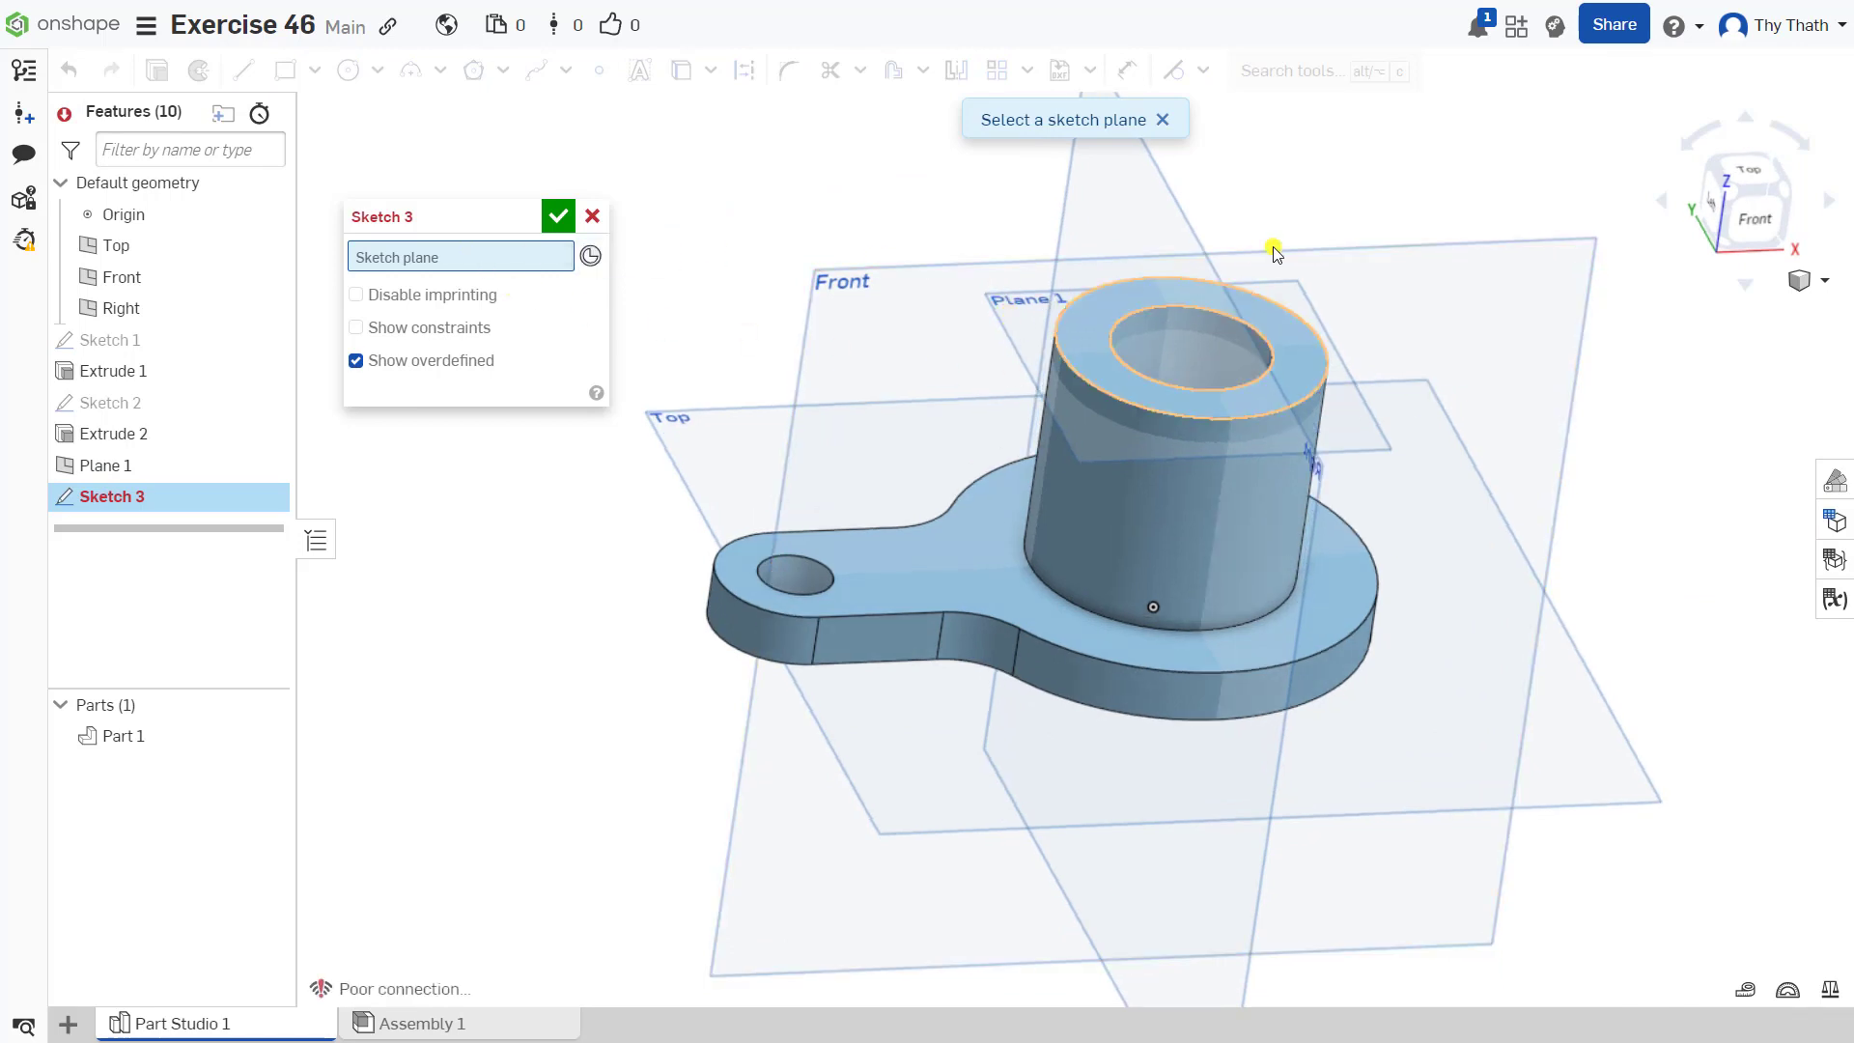
{"action": "right_click_drag", "start_coordinate": [1275, 248], "coordinate": [1270, 264]}
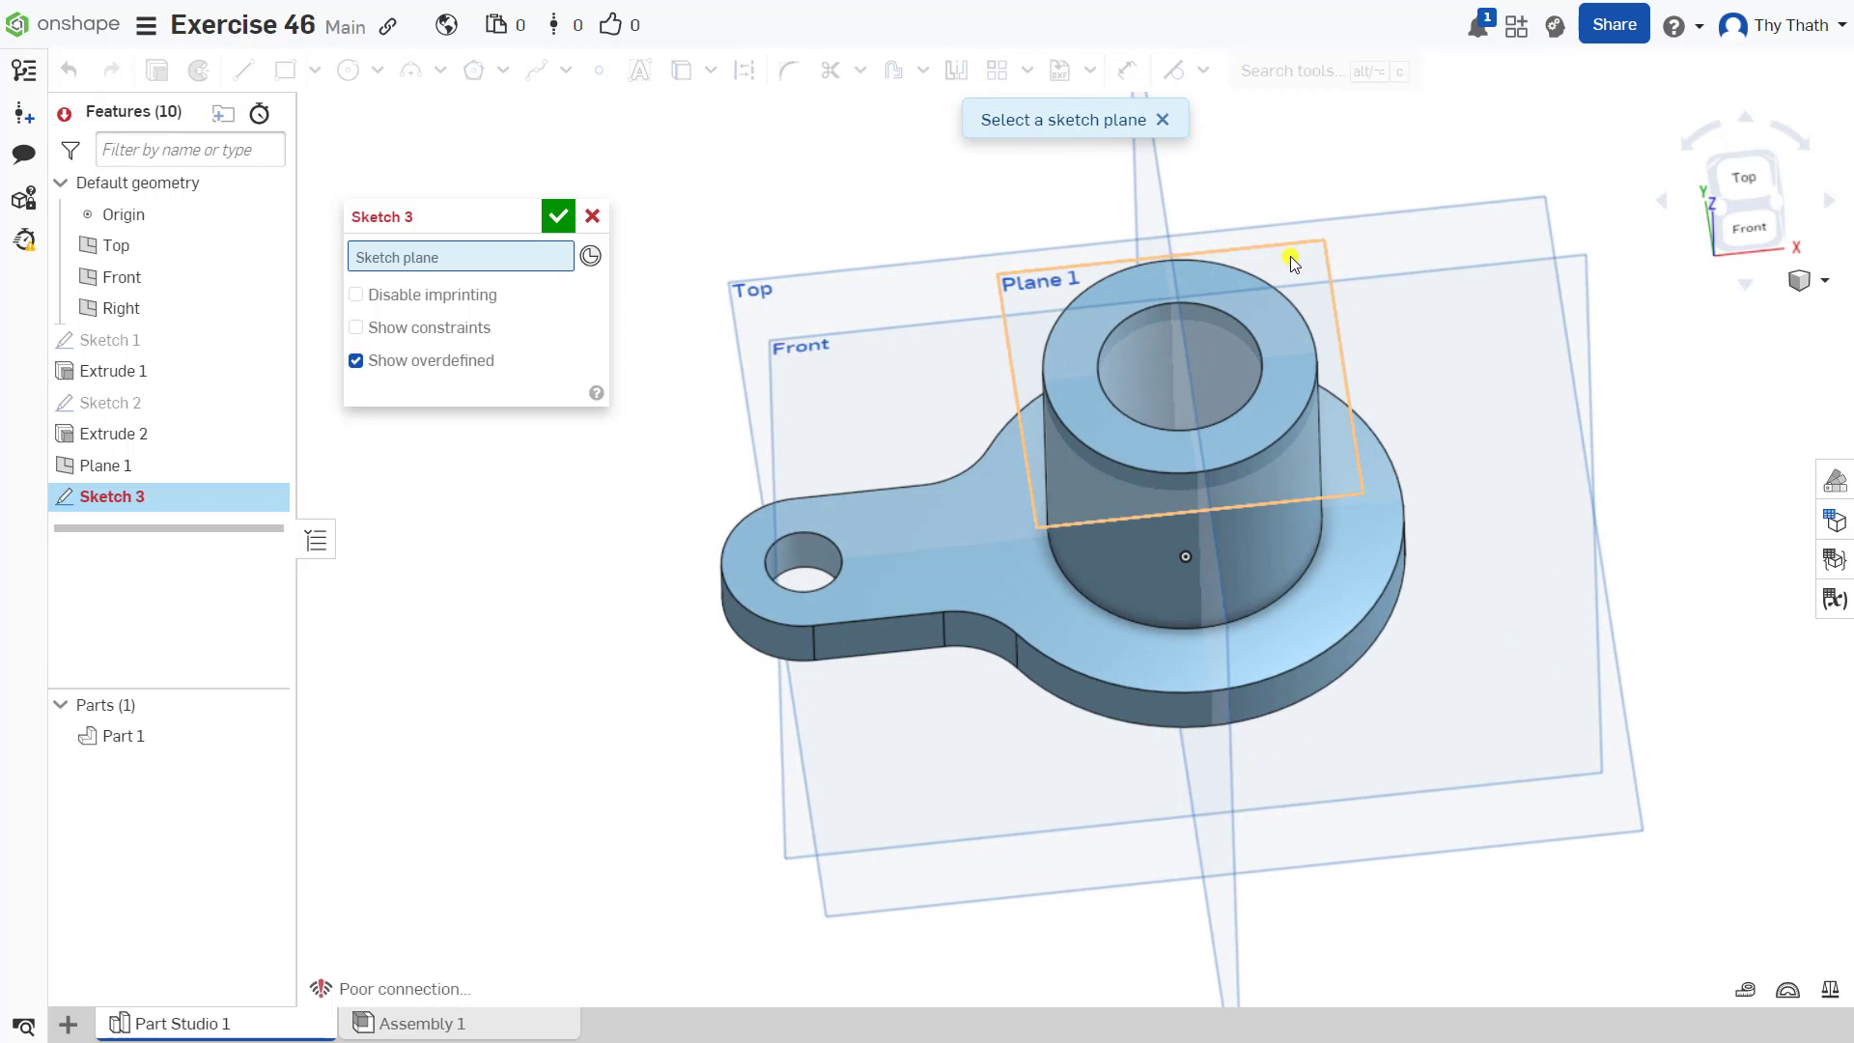
{"action": "left_click", "coordinate": [1290, 256]}
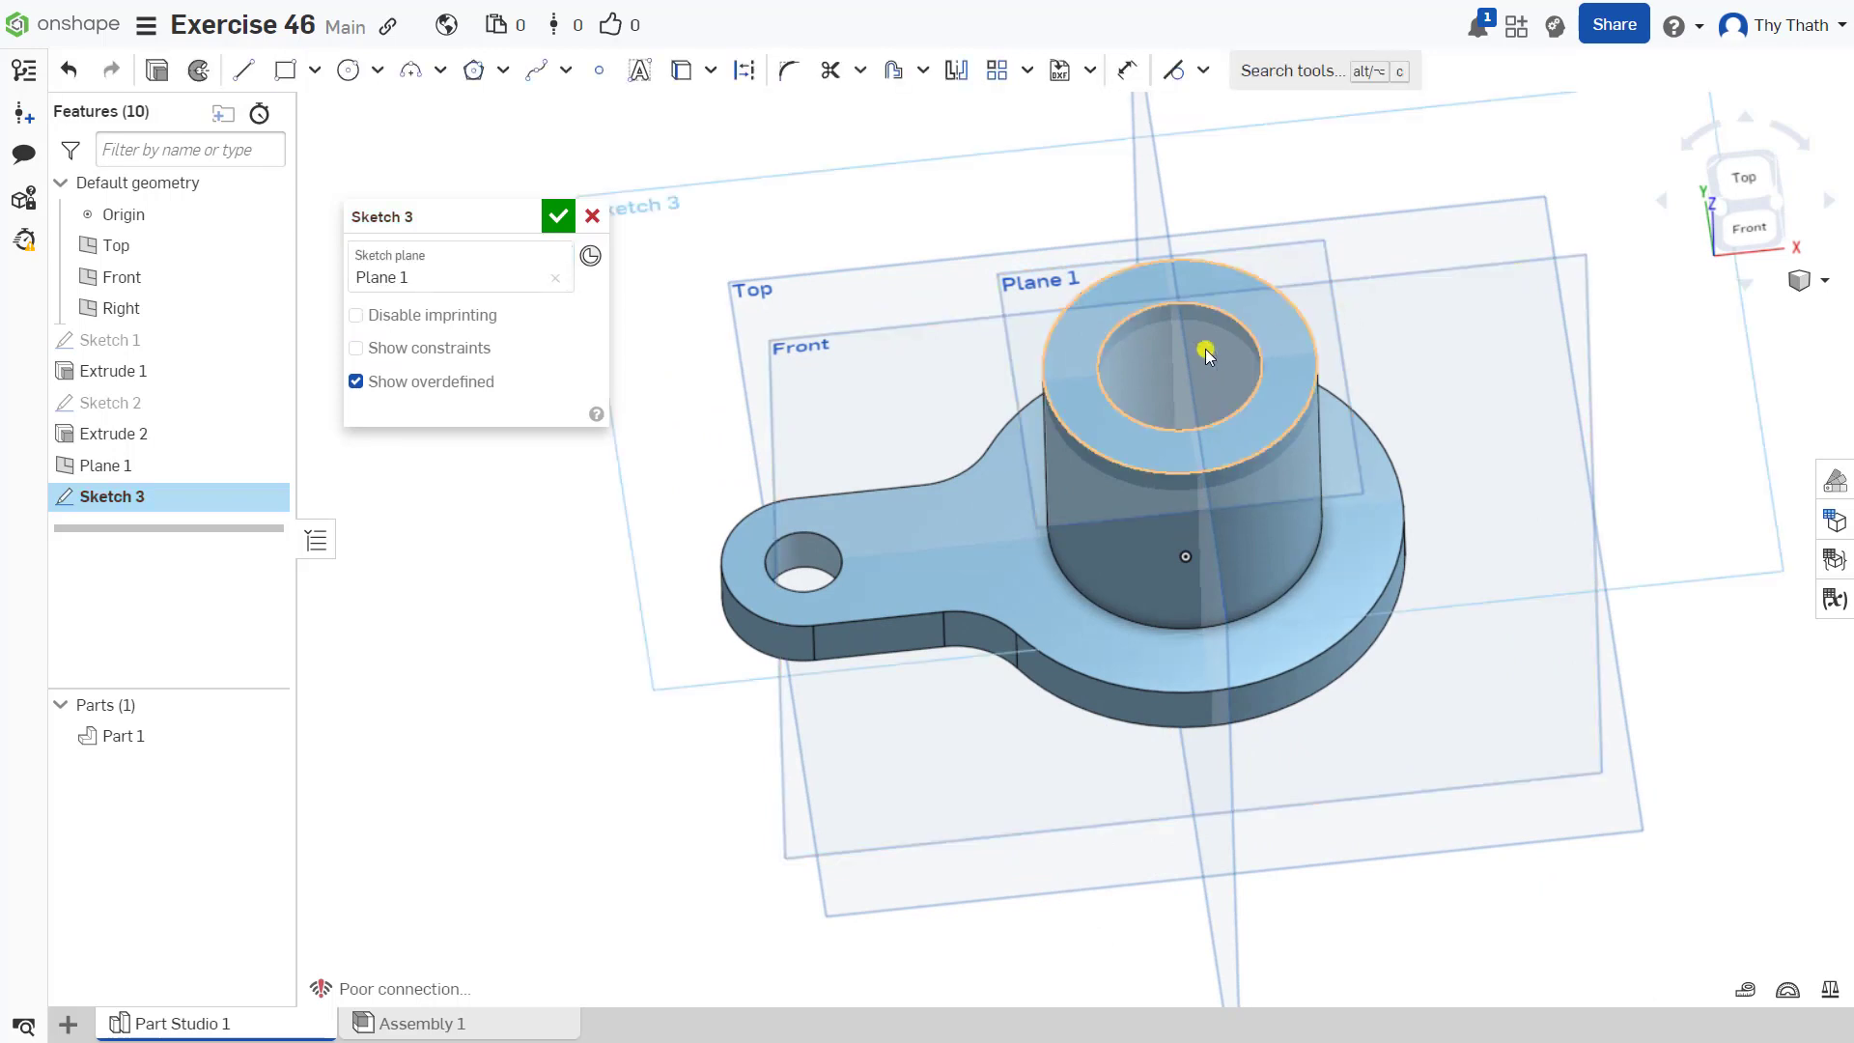
{"action": "mouse_move", "coordinate": [1404, 448]}
{"action": "right_mouse_down"}
{"action": "mouse_move", "coordinate": [1392, 391]}
{"action": "mouse_move", "coordinate": [1427, 436]}
{"action": "mouse_move", "coordinate": [1684, 414]}
{"action": "right_mouse_up"}
{"action": "right_click", "coordinate": [1684, 413]}
{"action": "left_click", "coordinate": [1632, 608]}
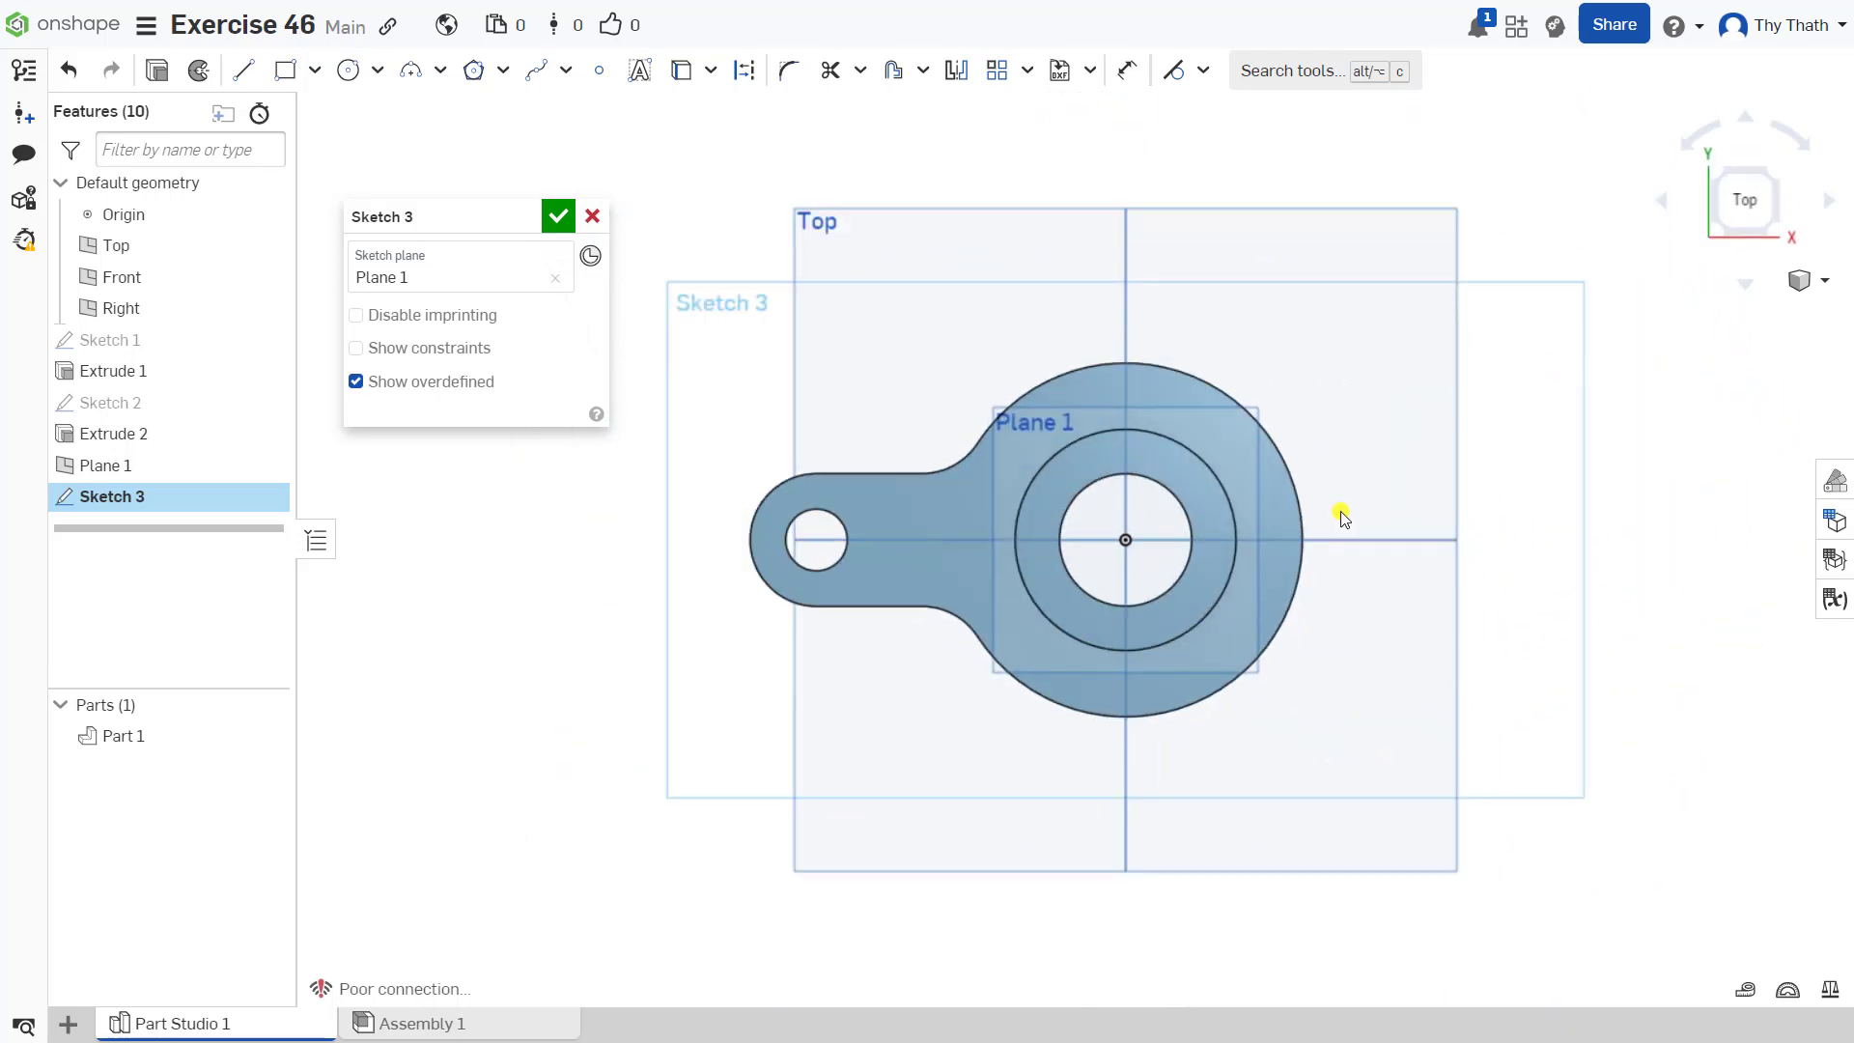
Project the base flange's full outline, its lug hole and the cylinder's outer circle into the sketch, and finish the sketch
{"action": "left_click", "coordinate": [815, 478]}
{"action": "left_click", "coordinate": [840, 473]}
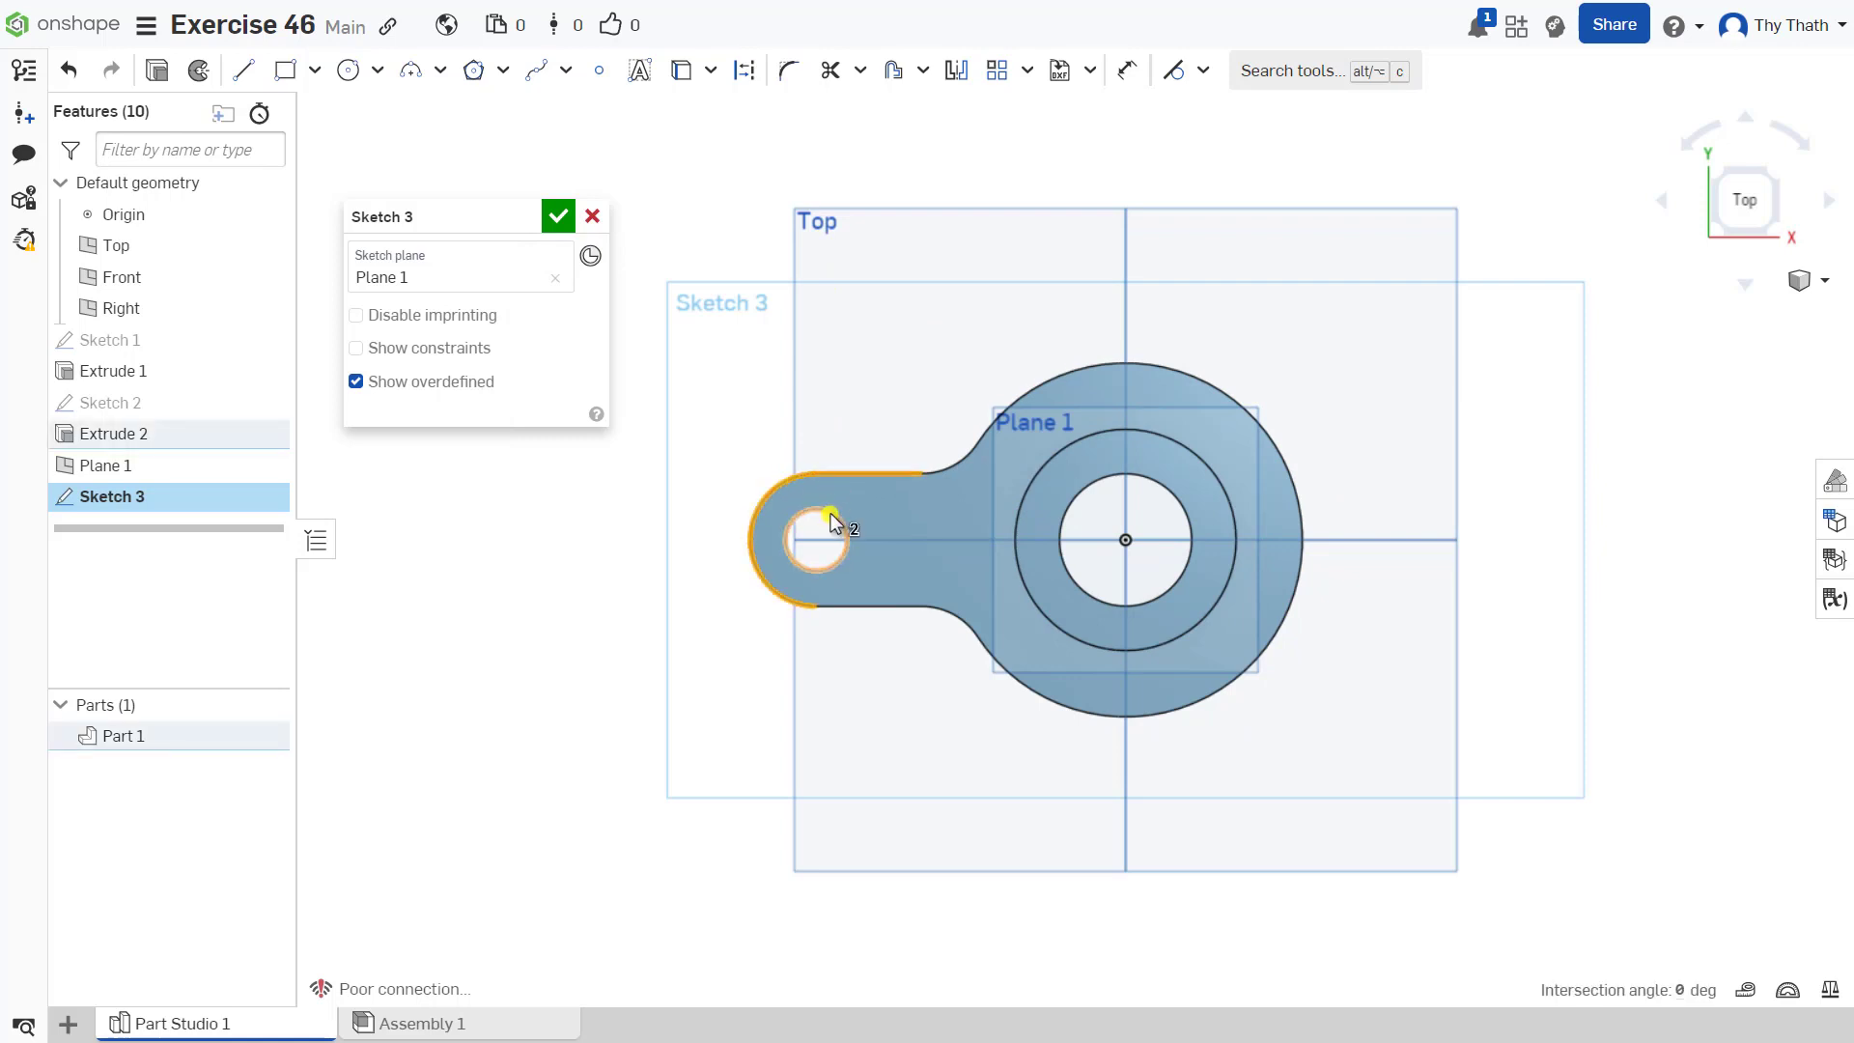
{"action": "left_click", "coordinate": [846, 531]}
{"action": "left_click", "coordinate": [901, 609]}
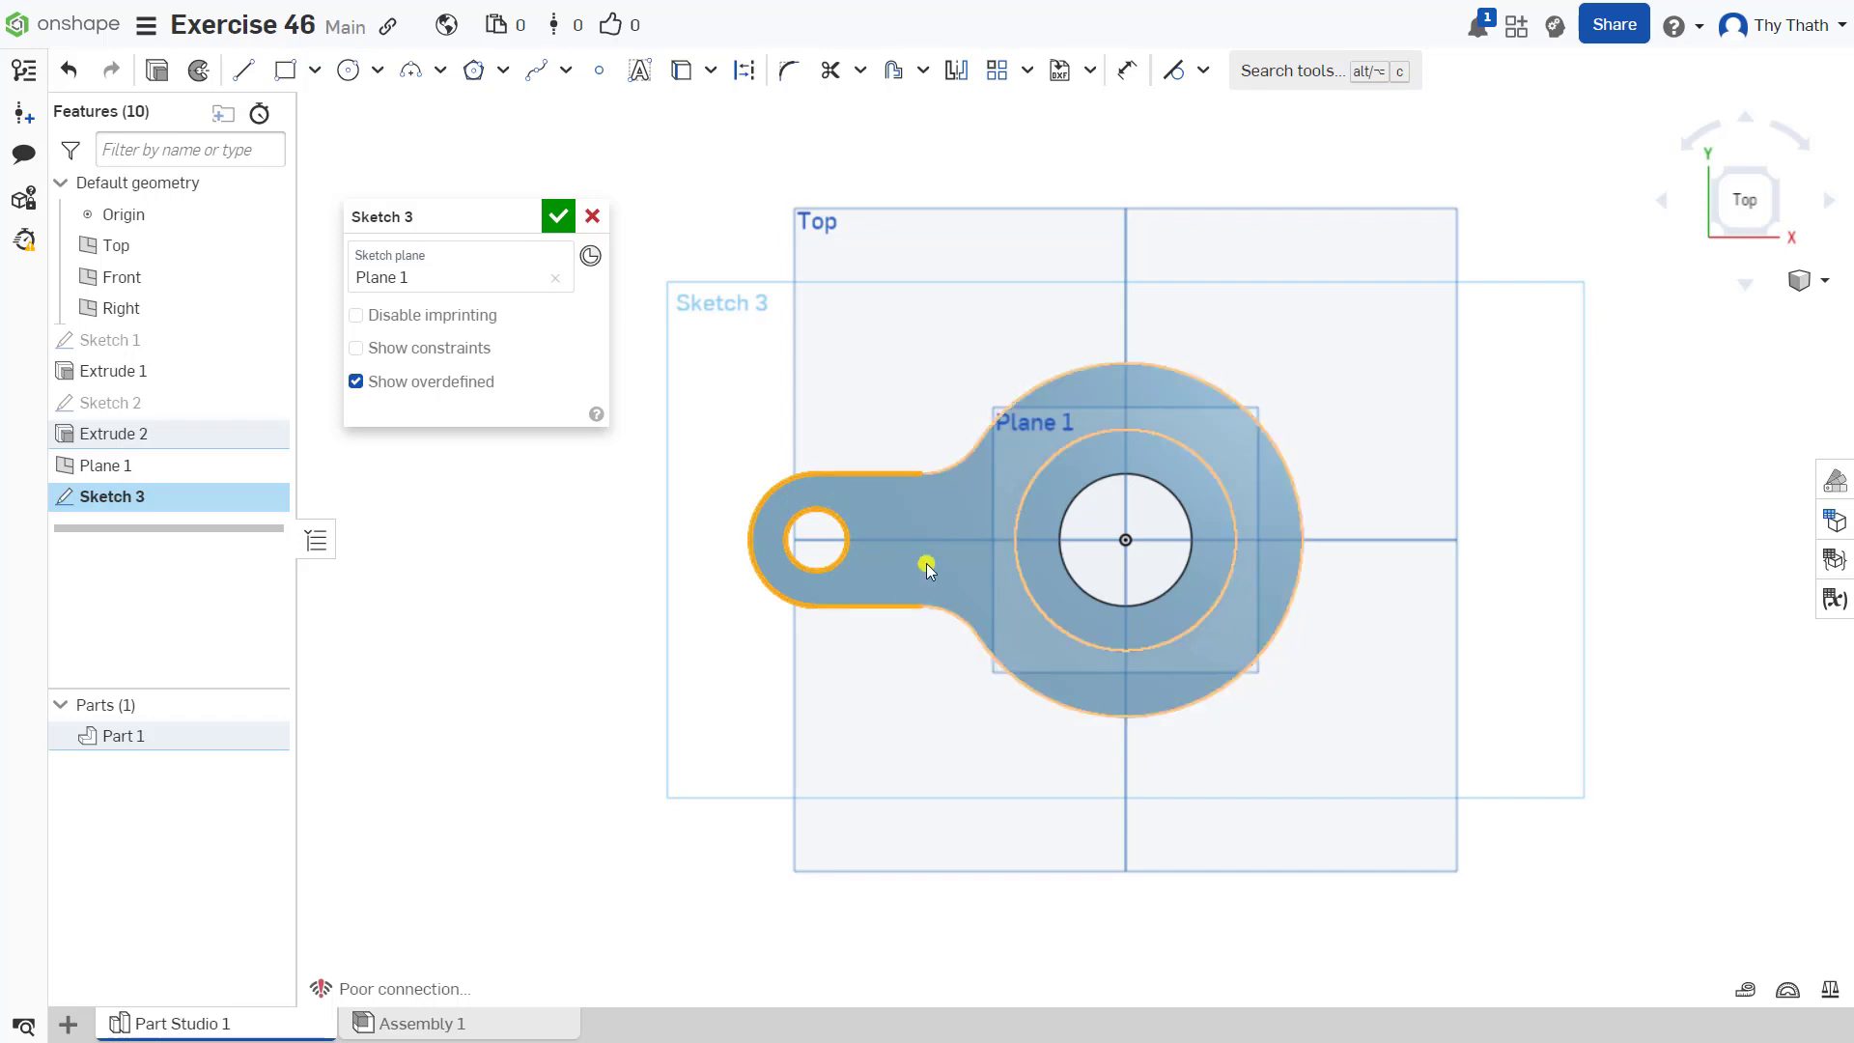
{"action": "left_click", "coordinate": [968, 462]}
{"action": "left_click", "coordinate": [971, 625]}
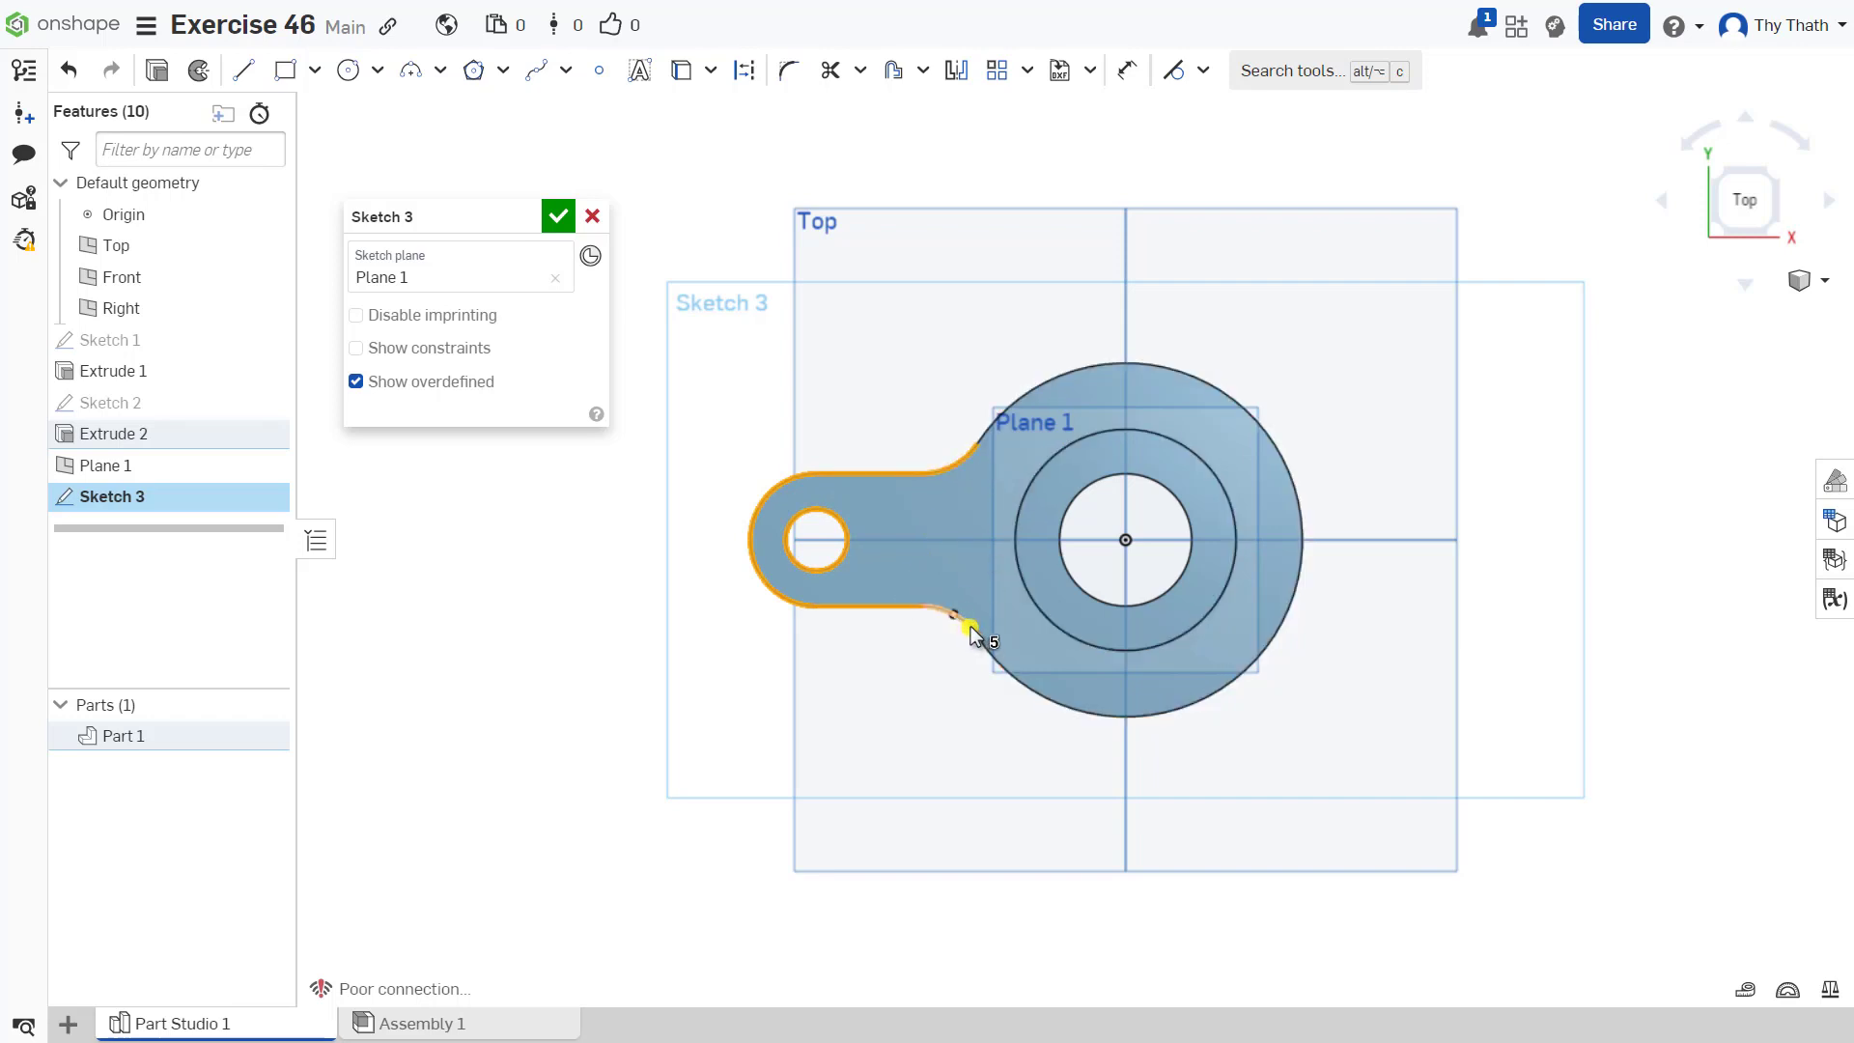
{"action": "left_click", "coordinate": [1031, 693]}
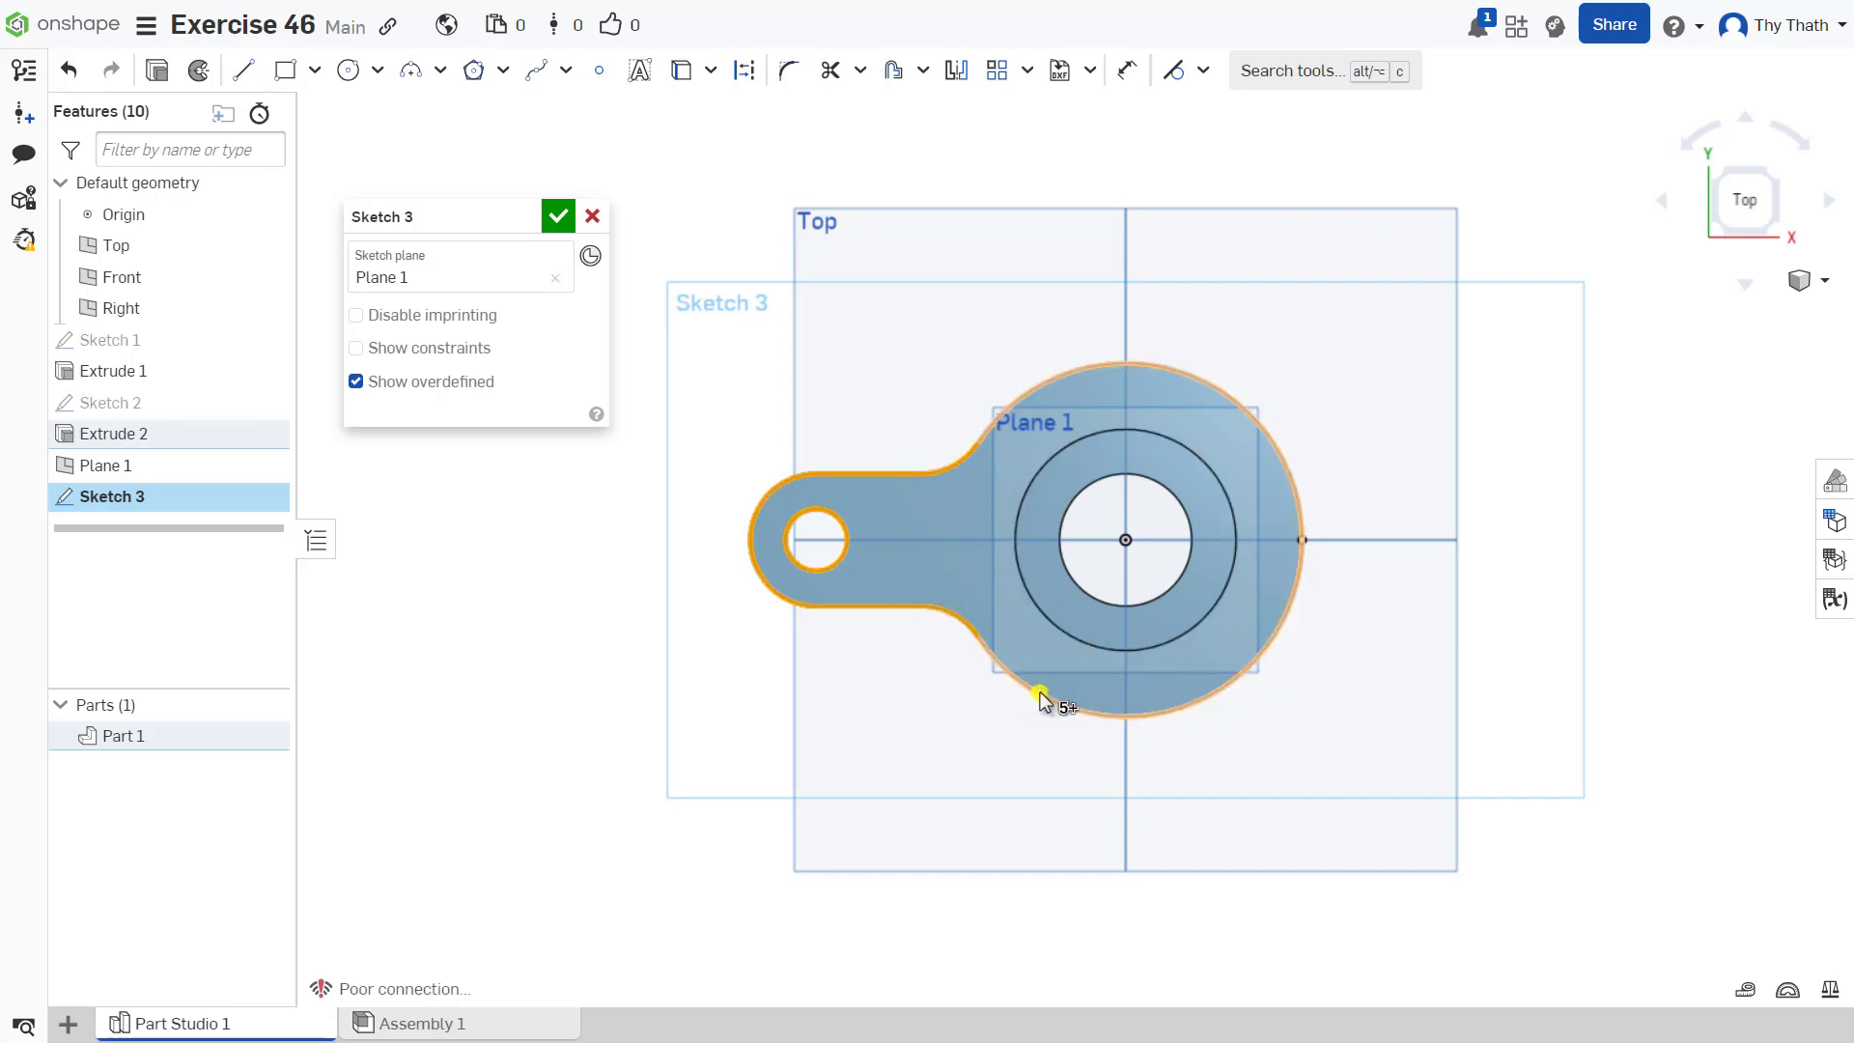
{"action": "left_click", "coordinate": [1136, 431]}
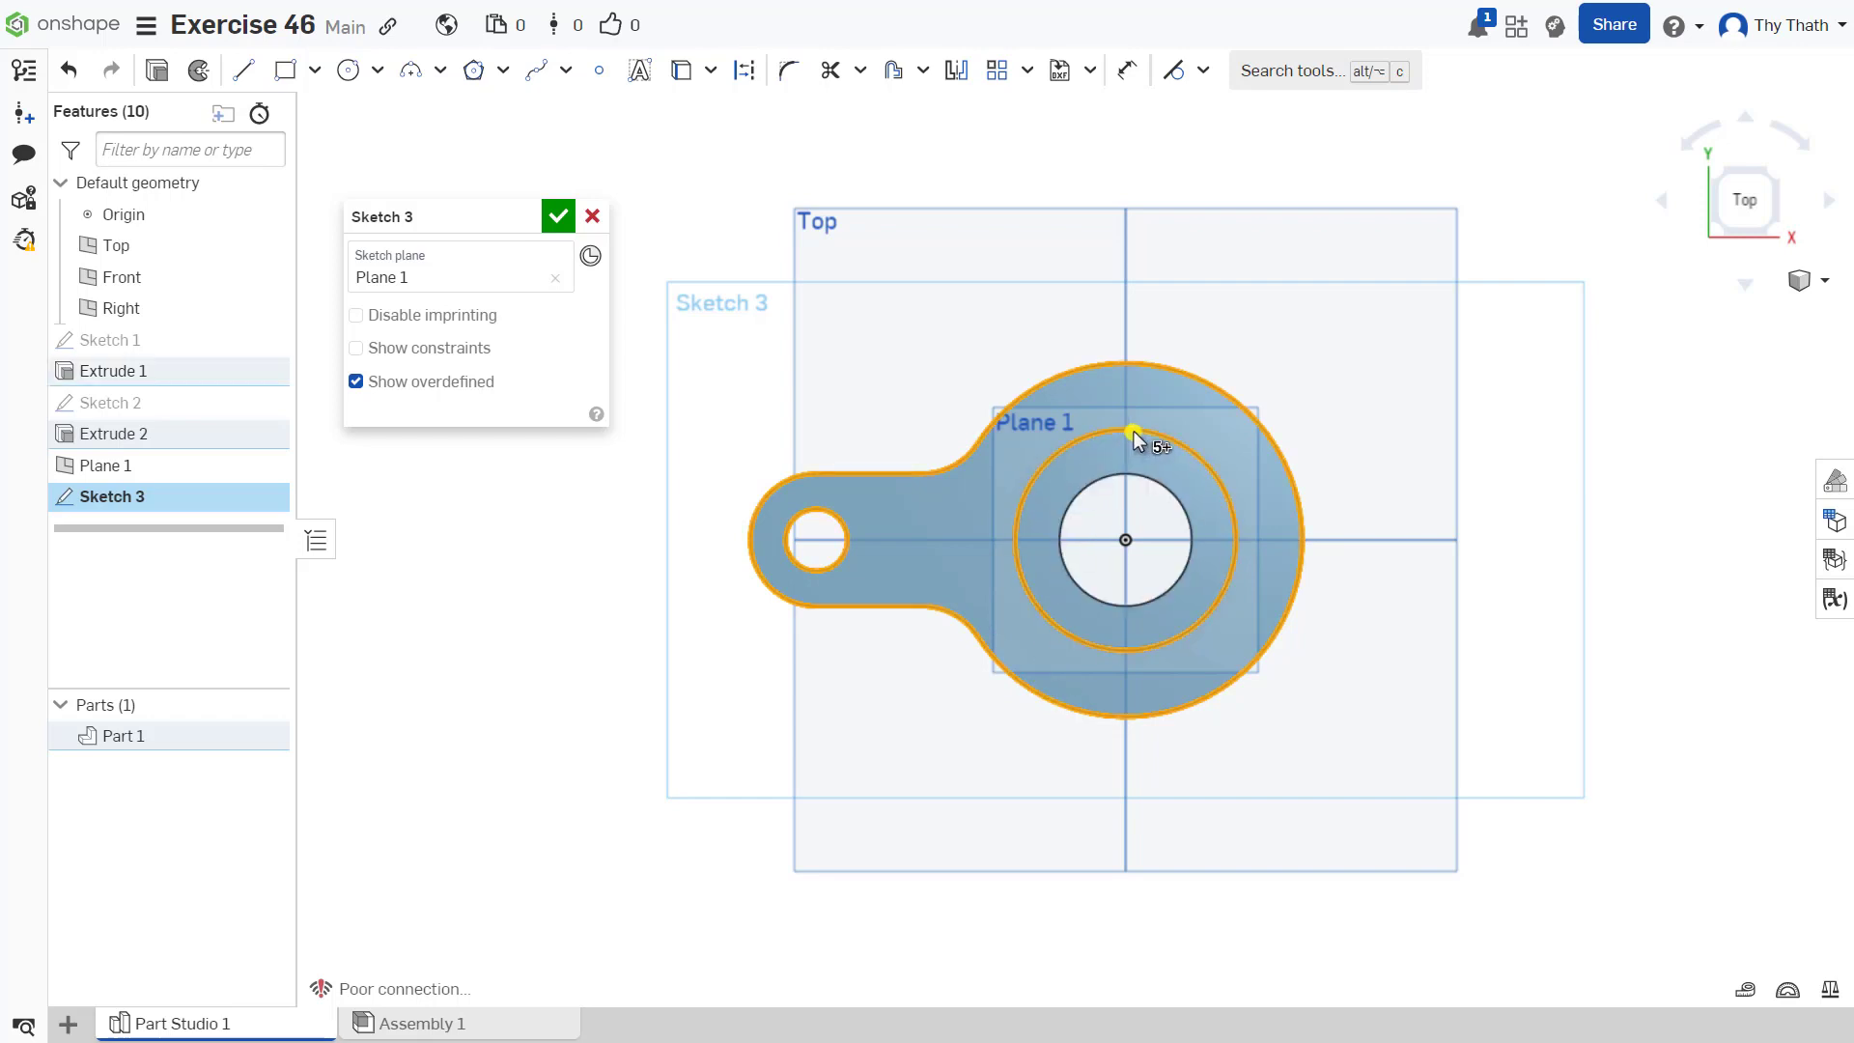
{"action": "left_click", "coordinate": [681, 72]}
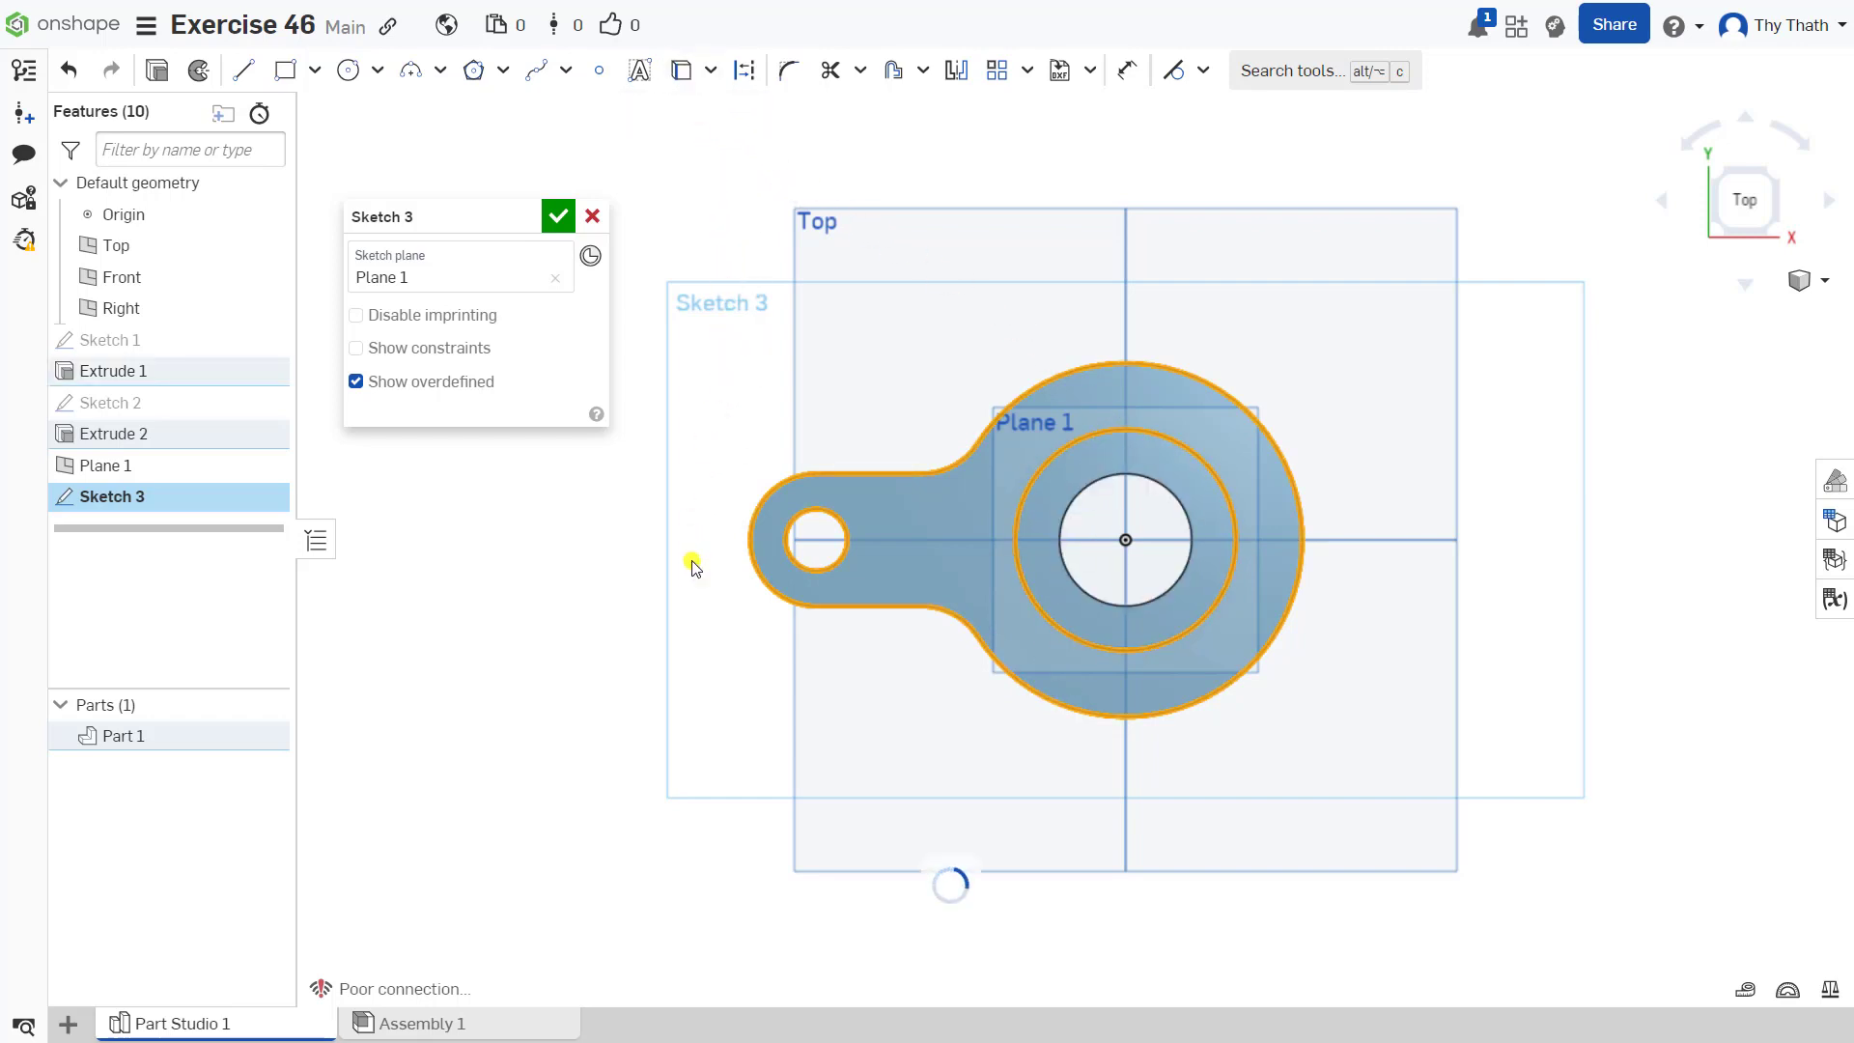
{"action": "right_click_drag", "start_coordinate": [701, 643], "coordinate": [719, 552]}
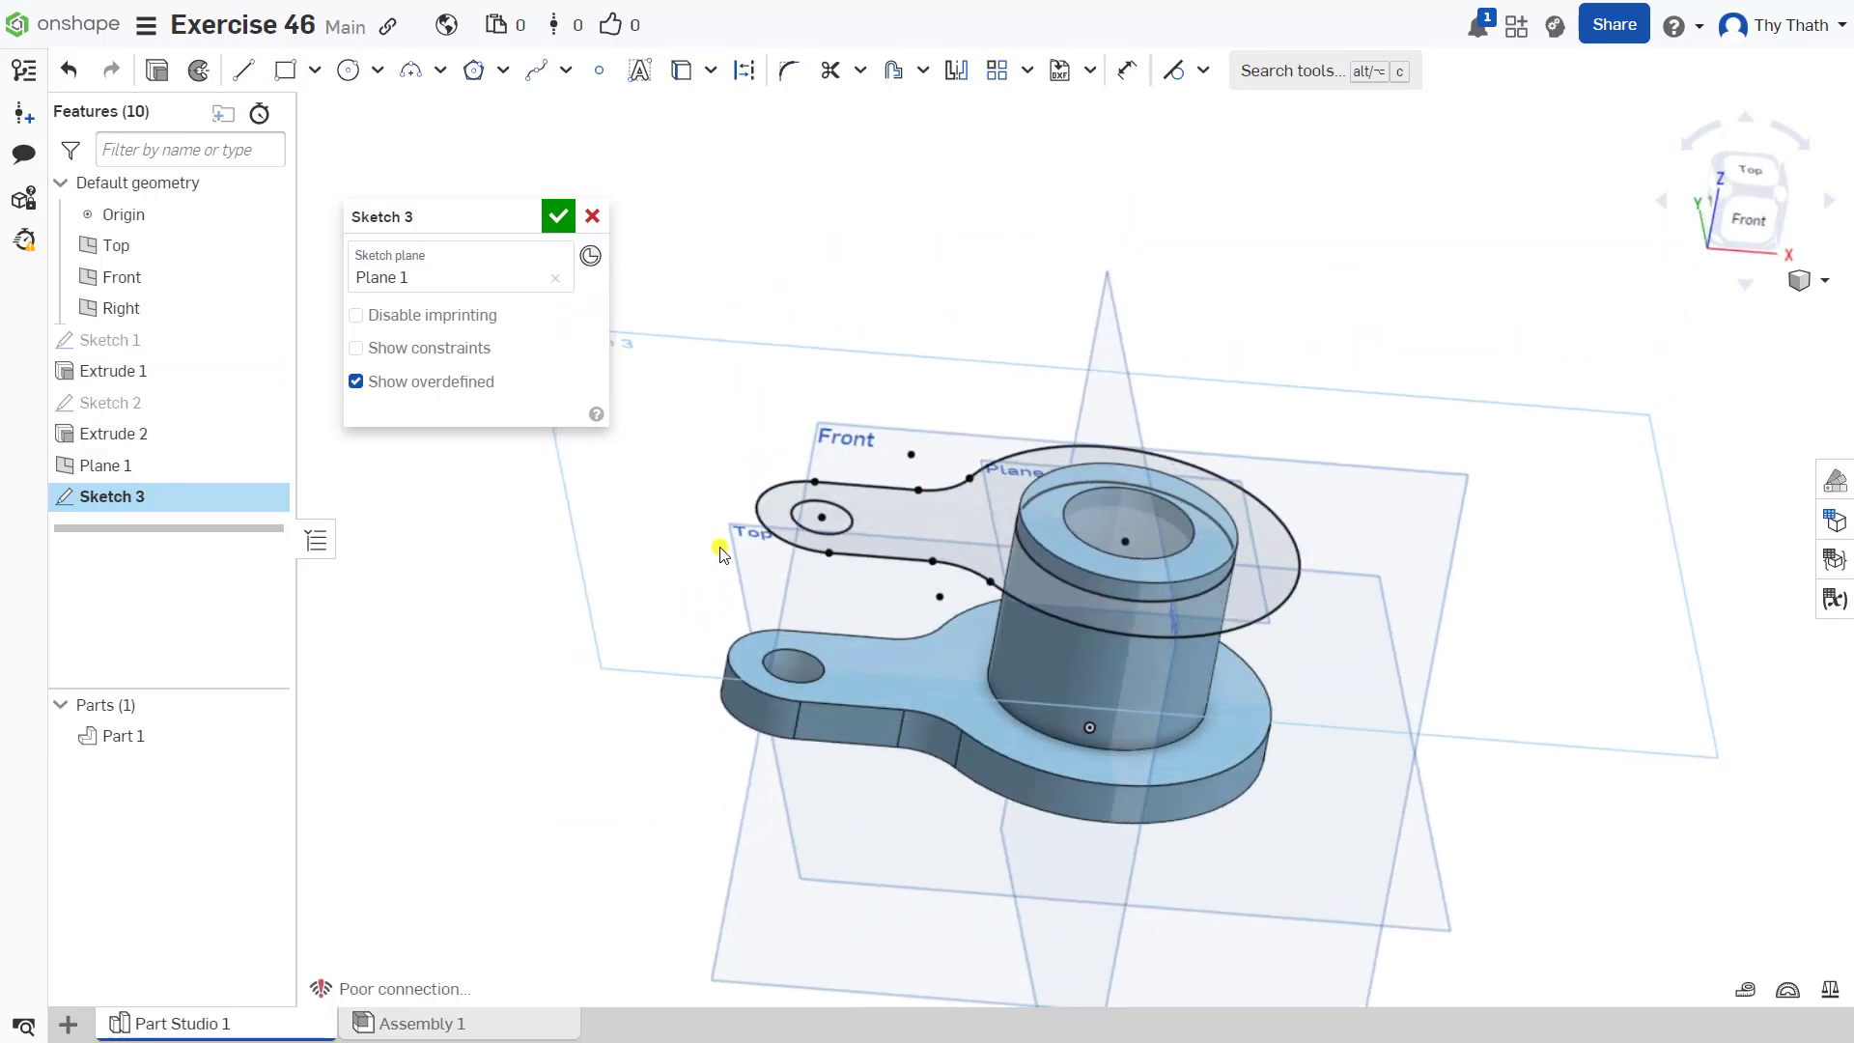
{"action": "left_click", "coordinate": [555, 220]}
Extrude the projected flange region 10 mm downward, adding it to the existing part
{"action": "mouse_move", "coordinate": [1047, 345]}
{"action": "right_mouse_down"}
{"action": "mouse_move", "coordinate": [1050, 306]}
{"action": "mouse_move", "coordinate": [1054, 345]}
{"action": "right_mouse_up"}
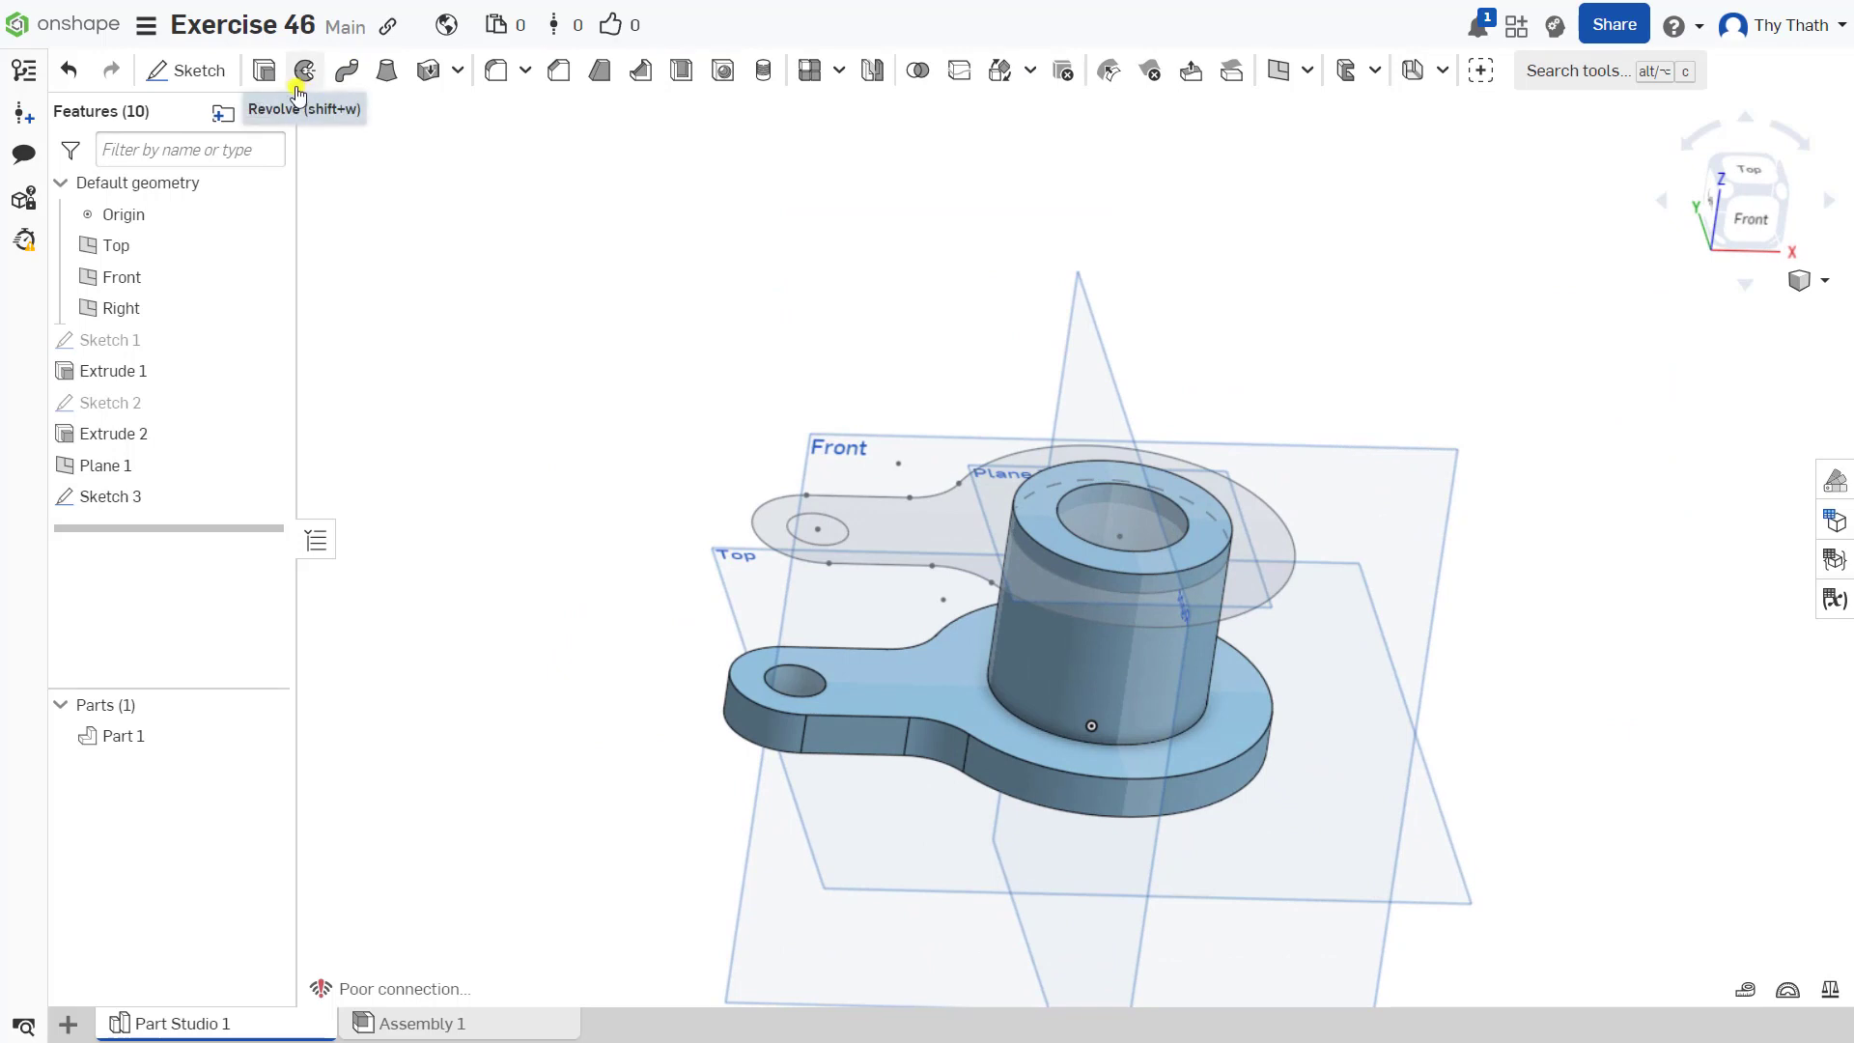
{"action": "left_click", "coordinate": [264, 73]}
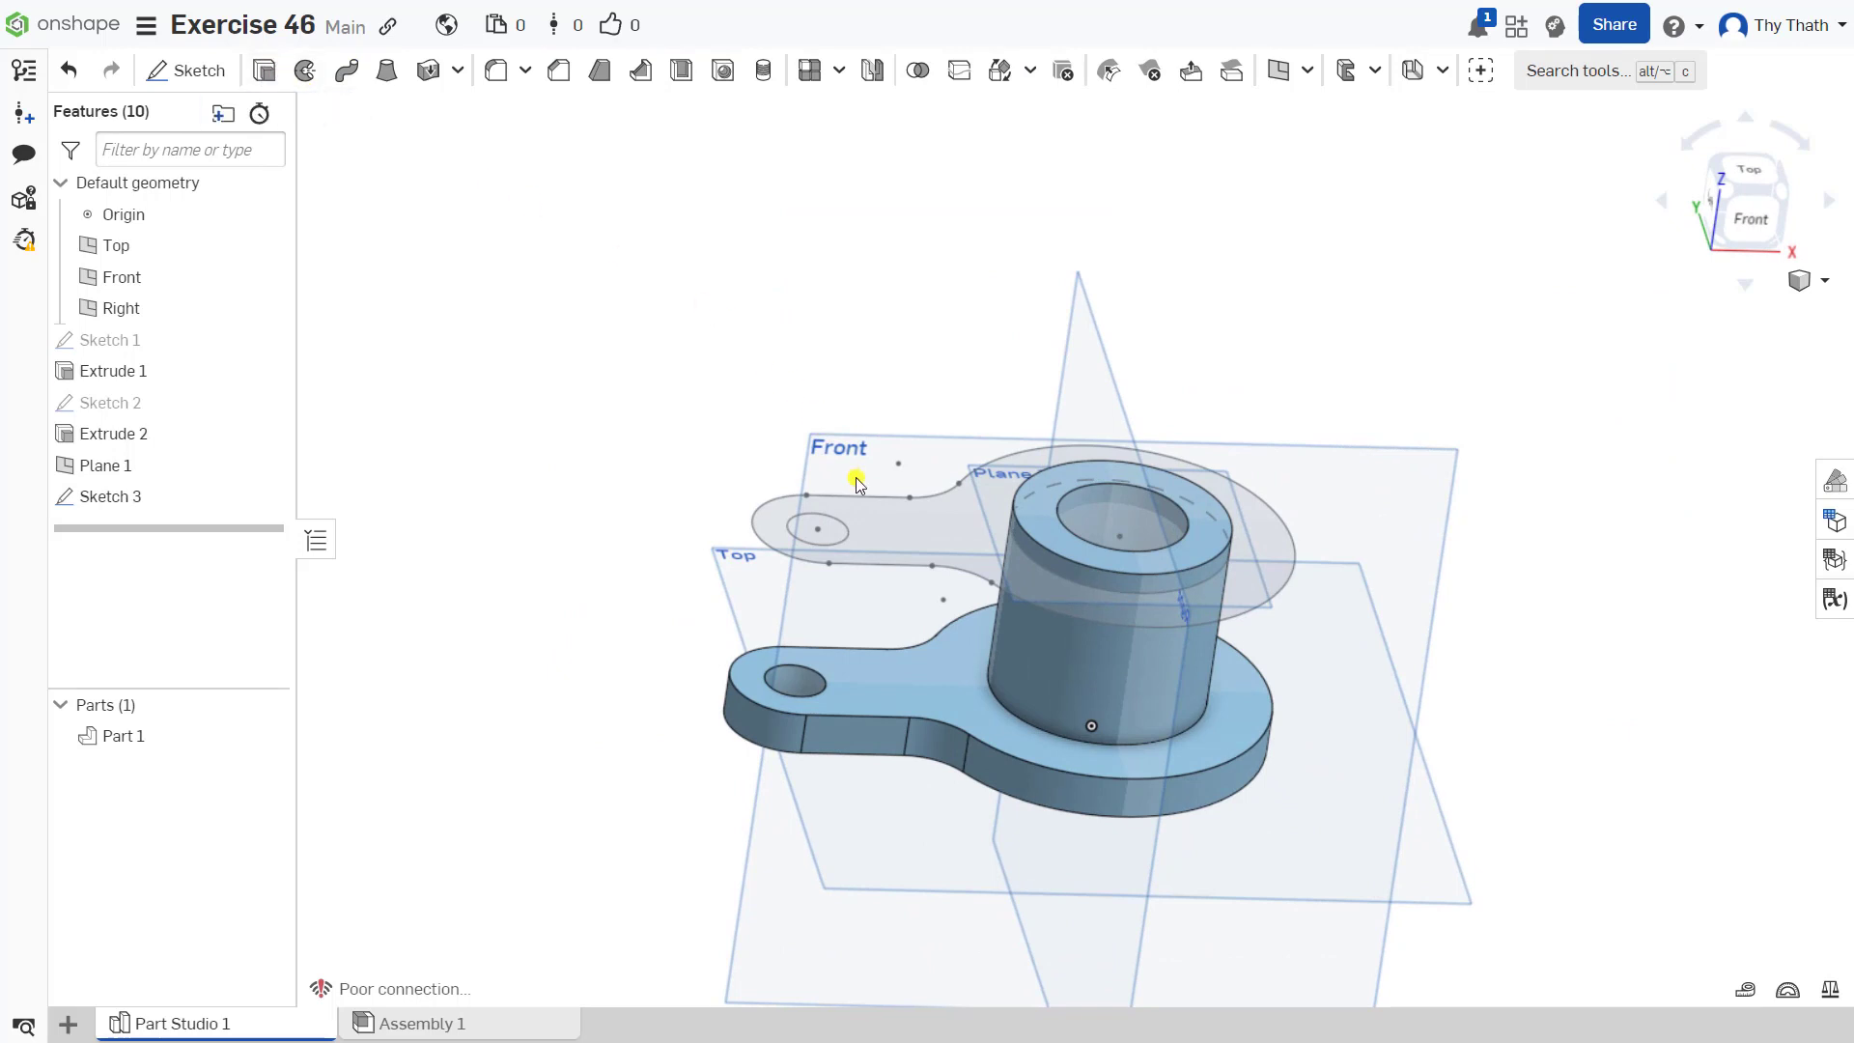
{"action": "left_click", "coordinate": [884, 525]}
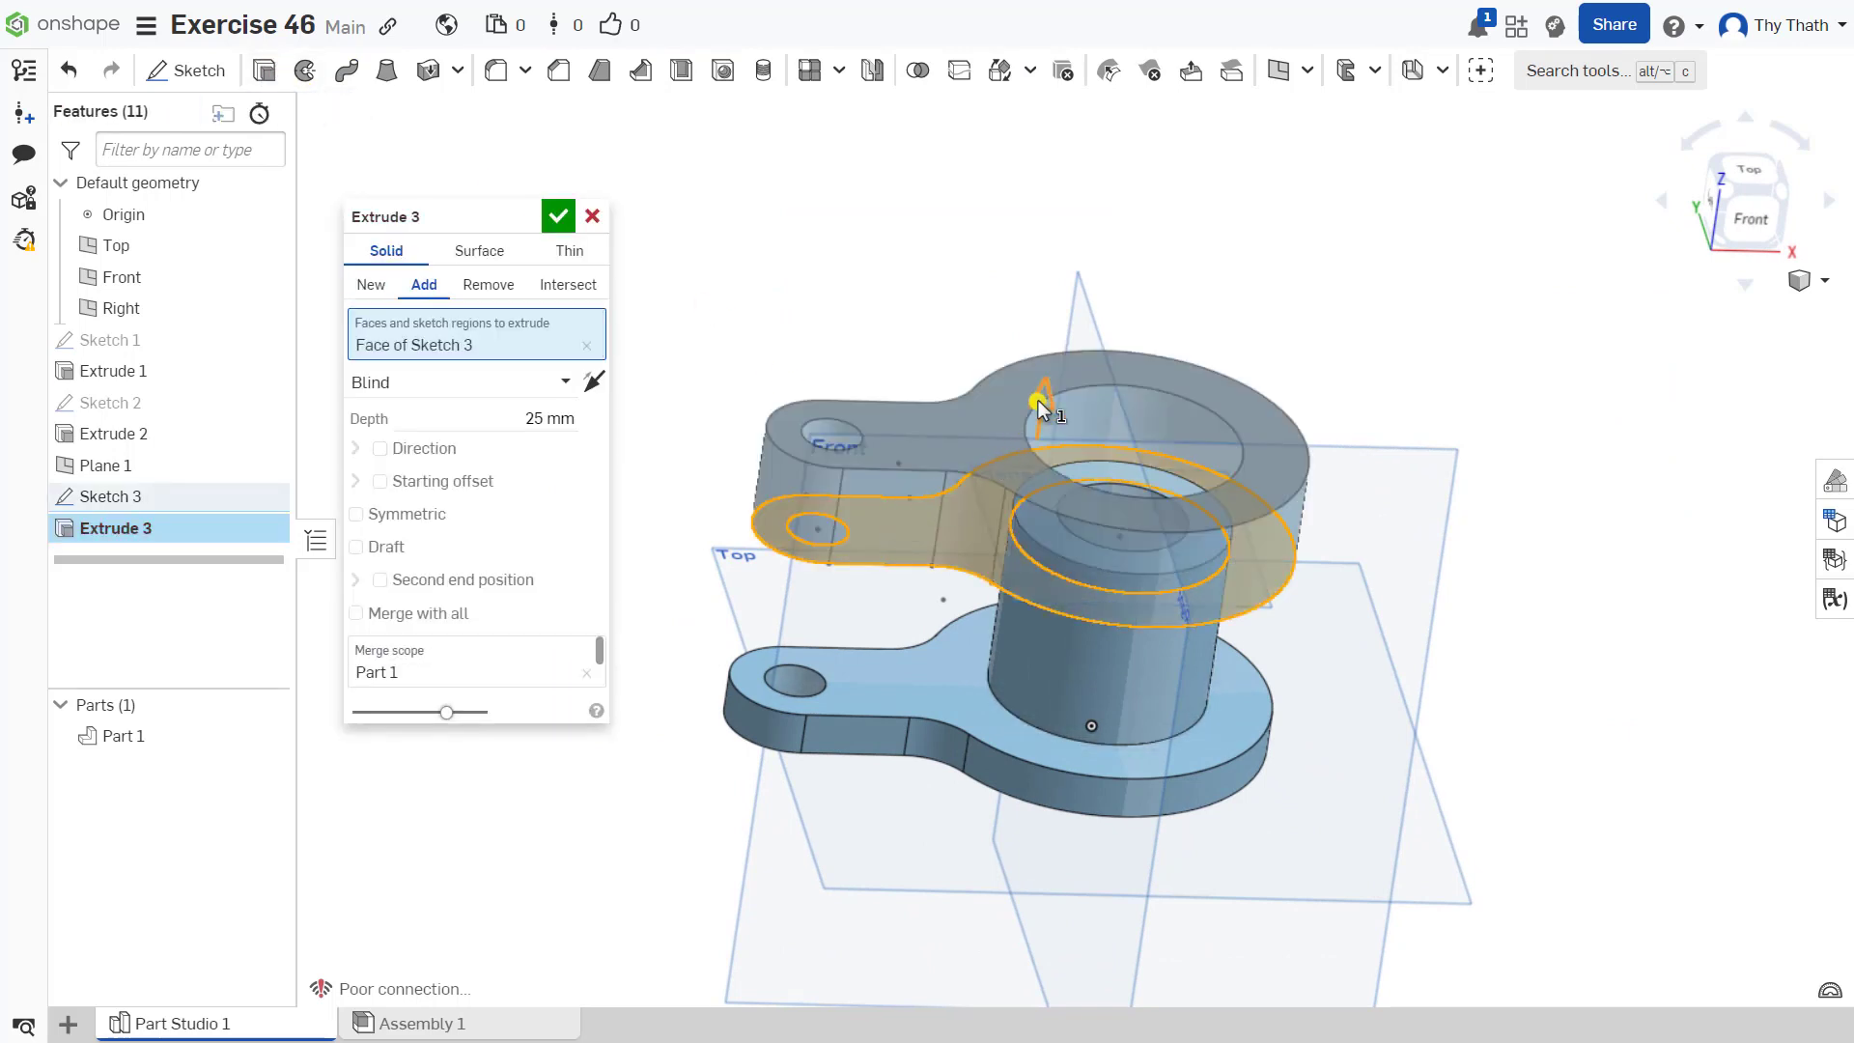
{"action": "left_click", "coordinate": [1047, 394]}
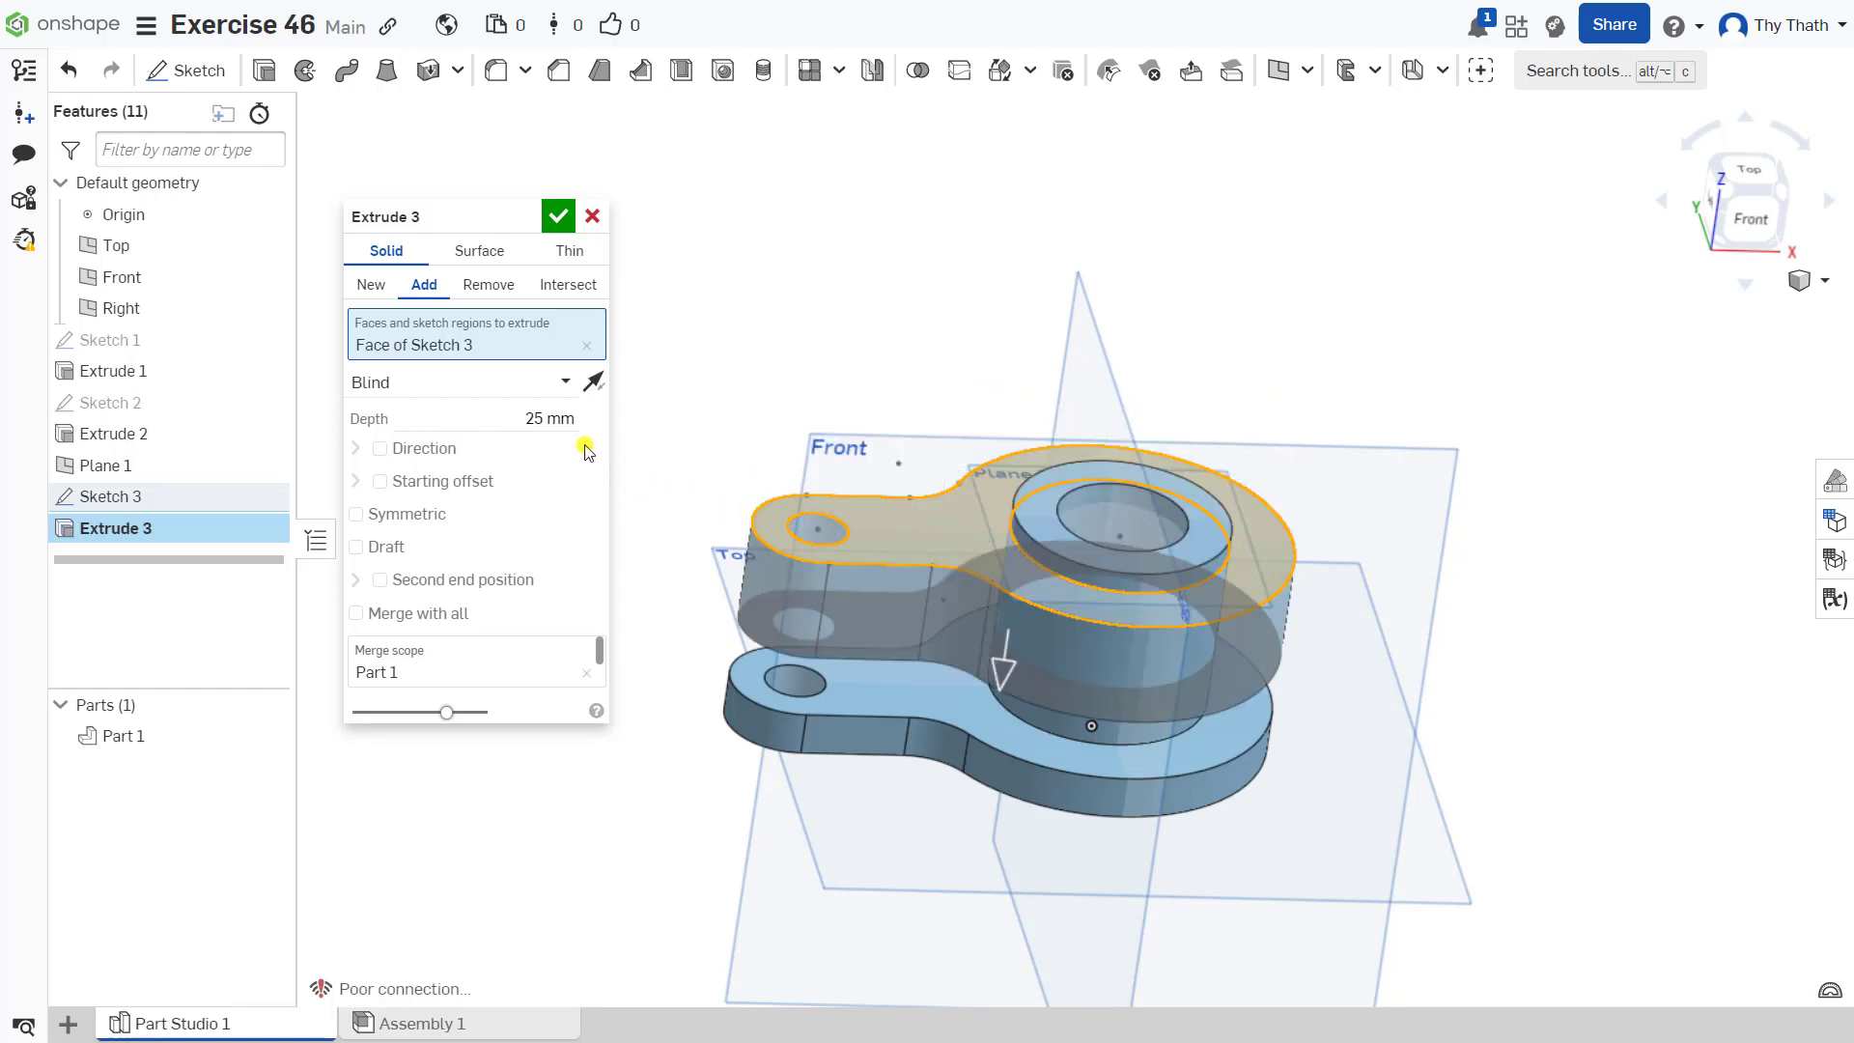
{"action": "left_click", "coordinate": [533, 418]}
{"action": "right_click_drag", "start_coordinate": [679, 386], "coordinate": [821, 344]}
{"action": "left_click", "coordinate": [558, 216]}
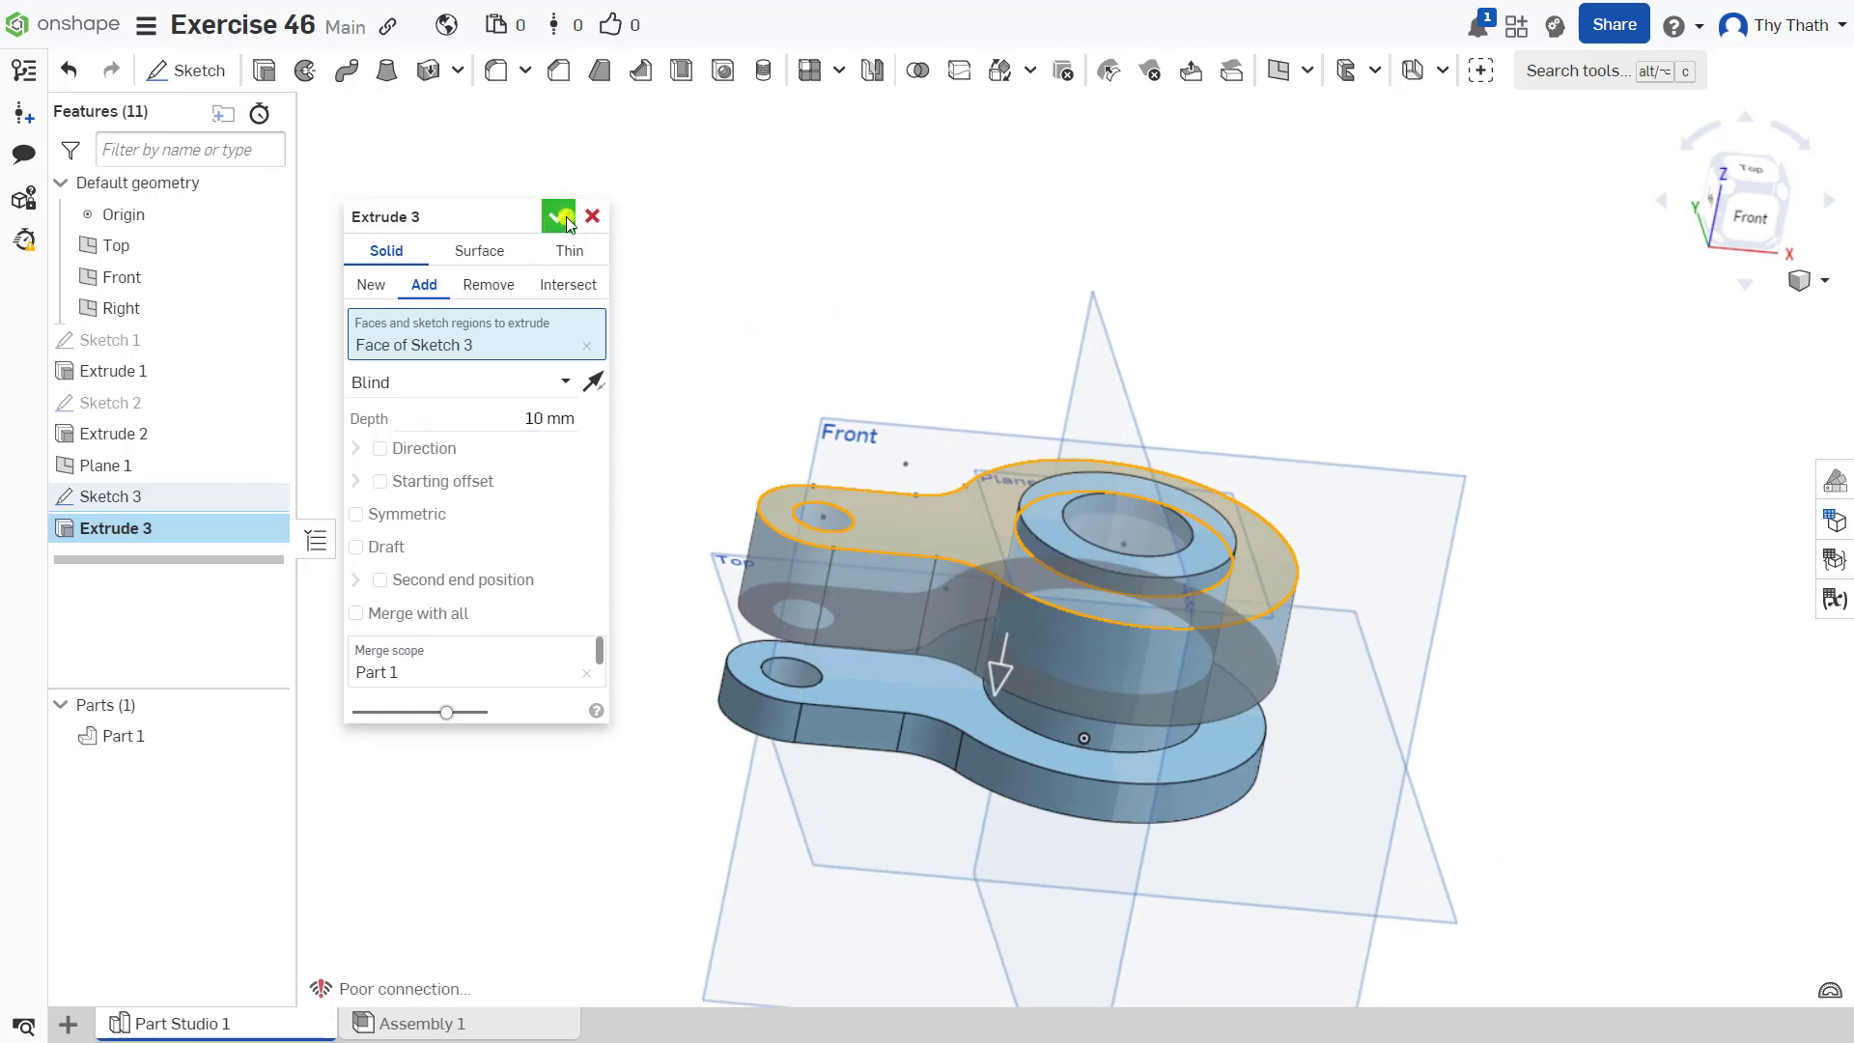
Hide all planes and view the finished part from another angle
{"action": "mouse_move", "coordinate": [1046, 294]}
{"action": "right_mouse_down"}
{"action": "mouse_move", "coordinate": [1051, 248]}
{"action": "mouse_move", "coordinate": [1053, 315]}
{"action": "mouse_move", "coordinate": [1029, 293]}
{"action": "right_mouse_up"}
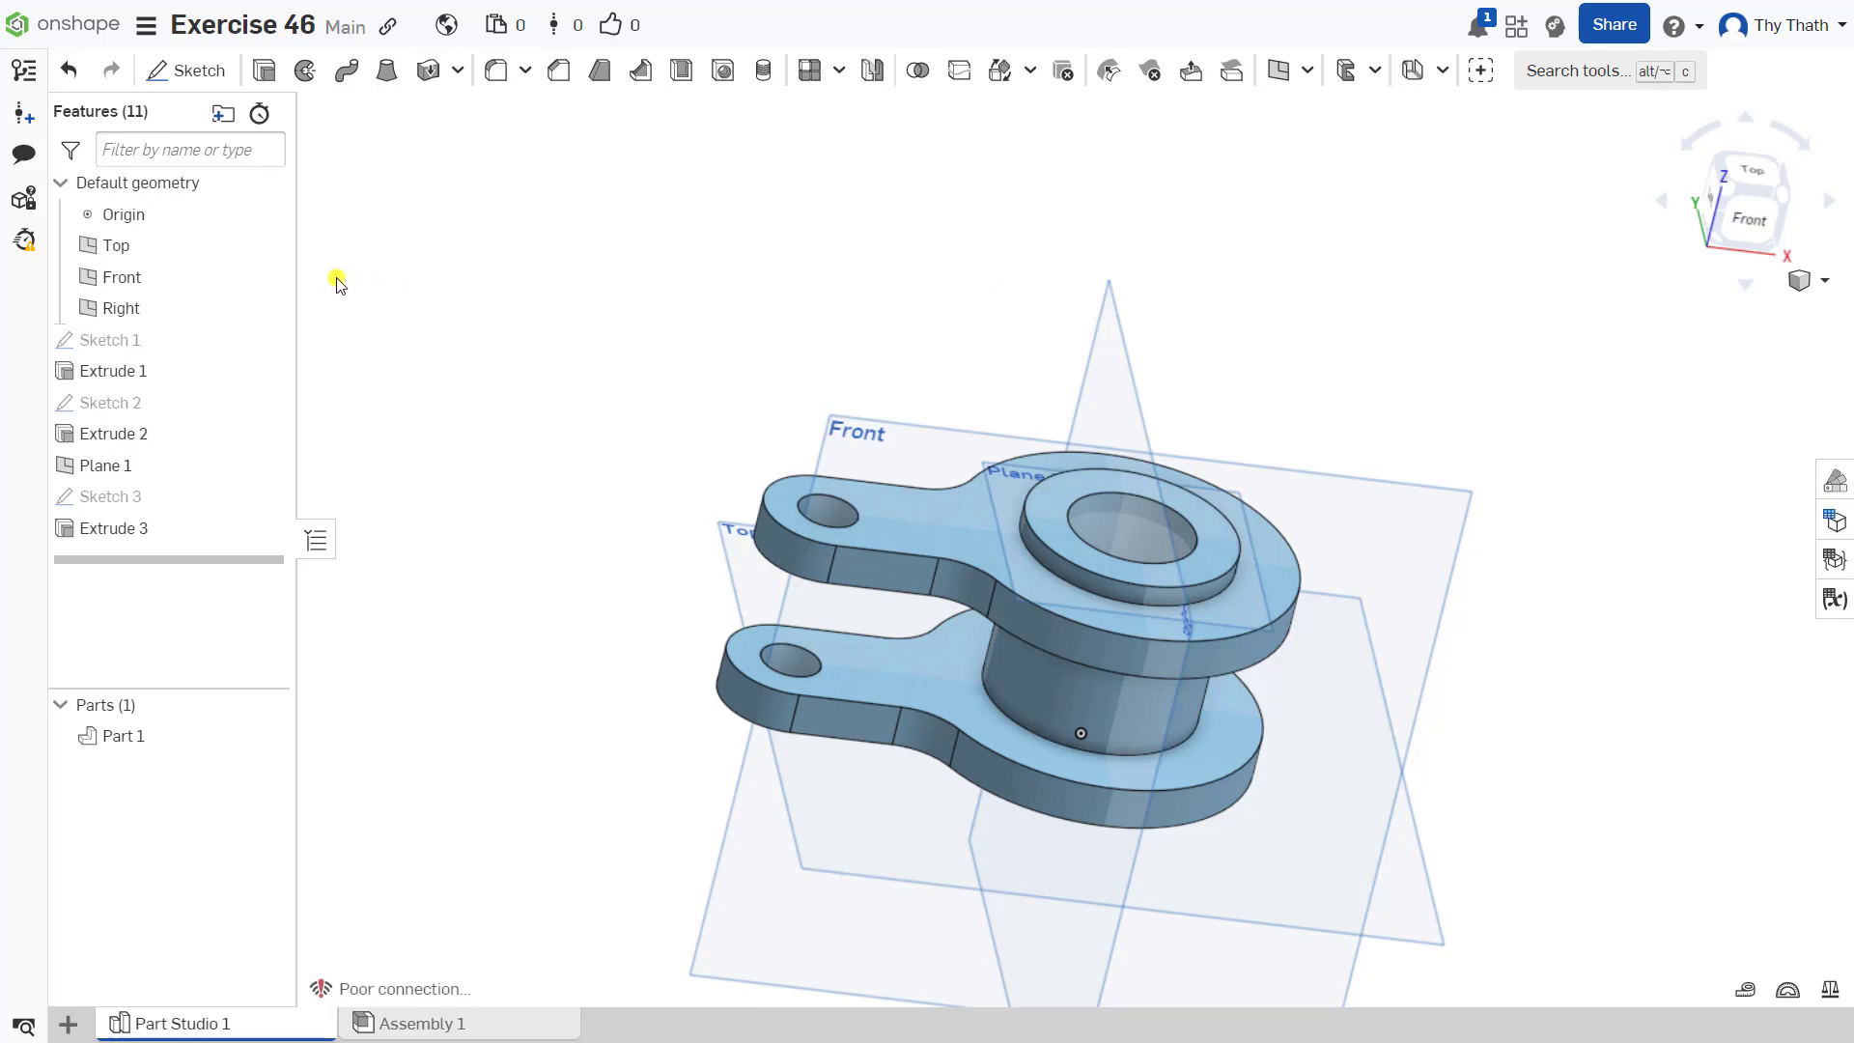
{"action": "key", "text": "p"}
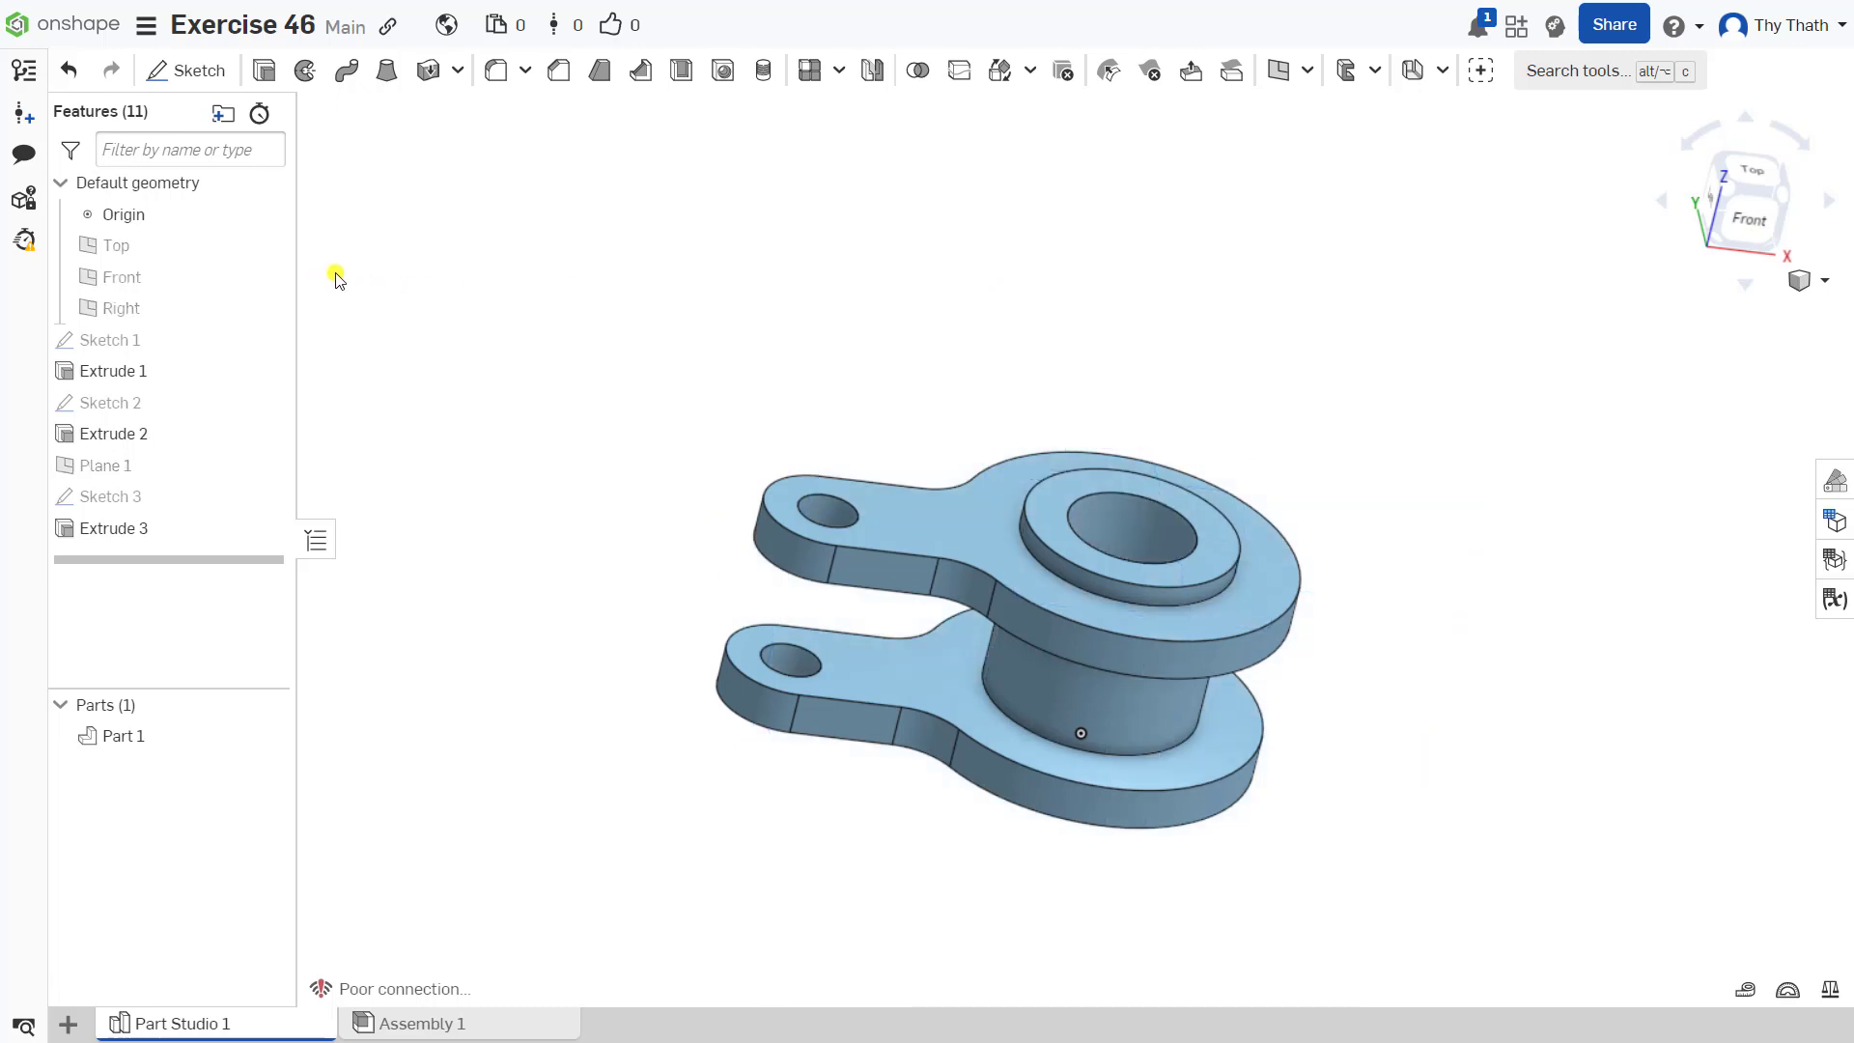
{"action": "right_click_drag", "start_coordinate": [801, 331], "coordinate": [1282, 322]}
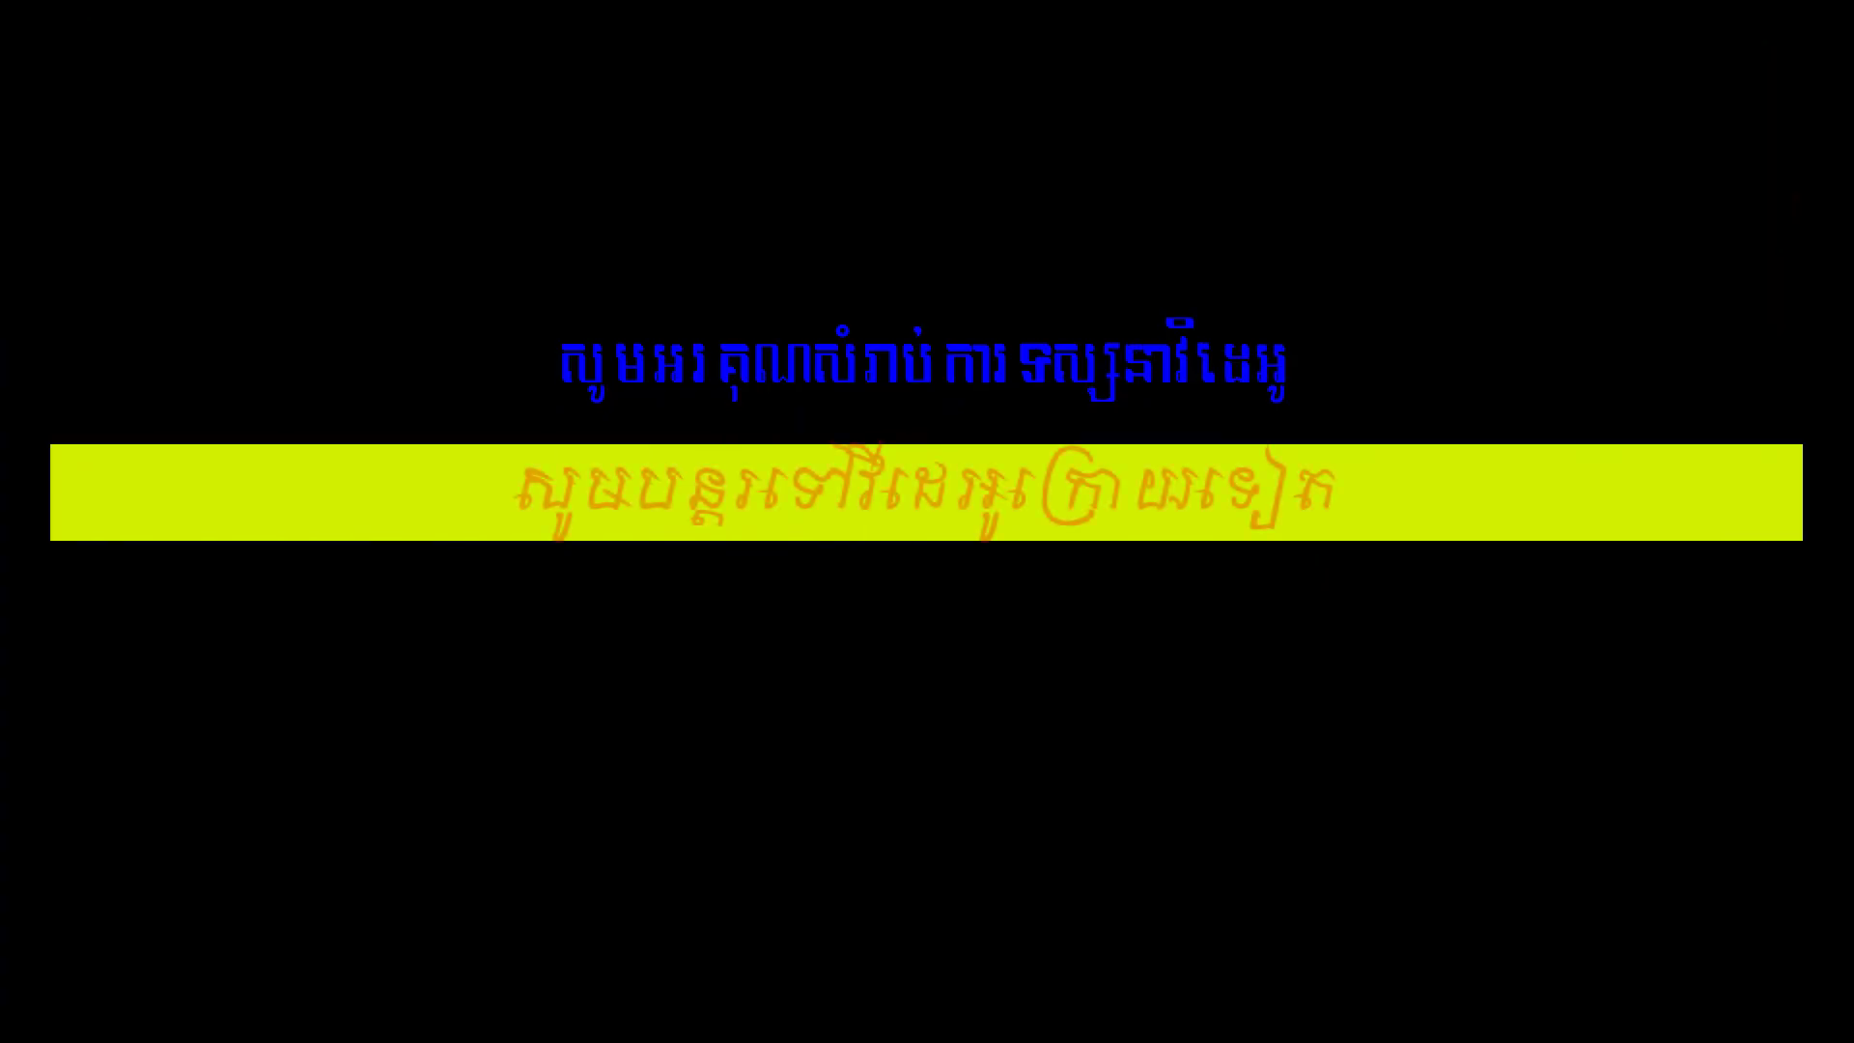